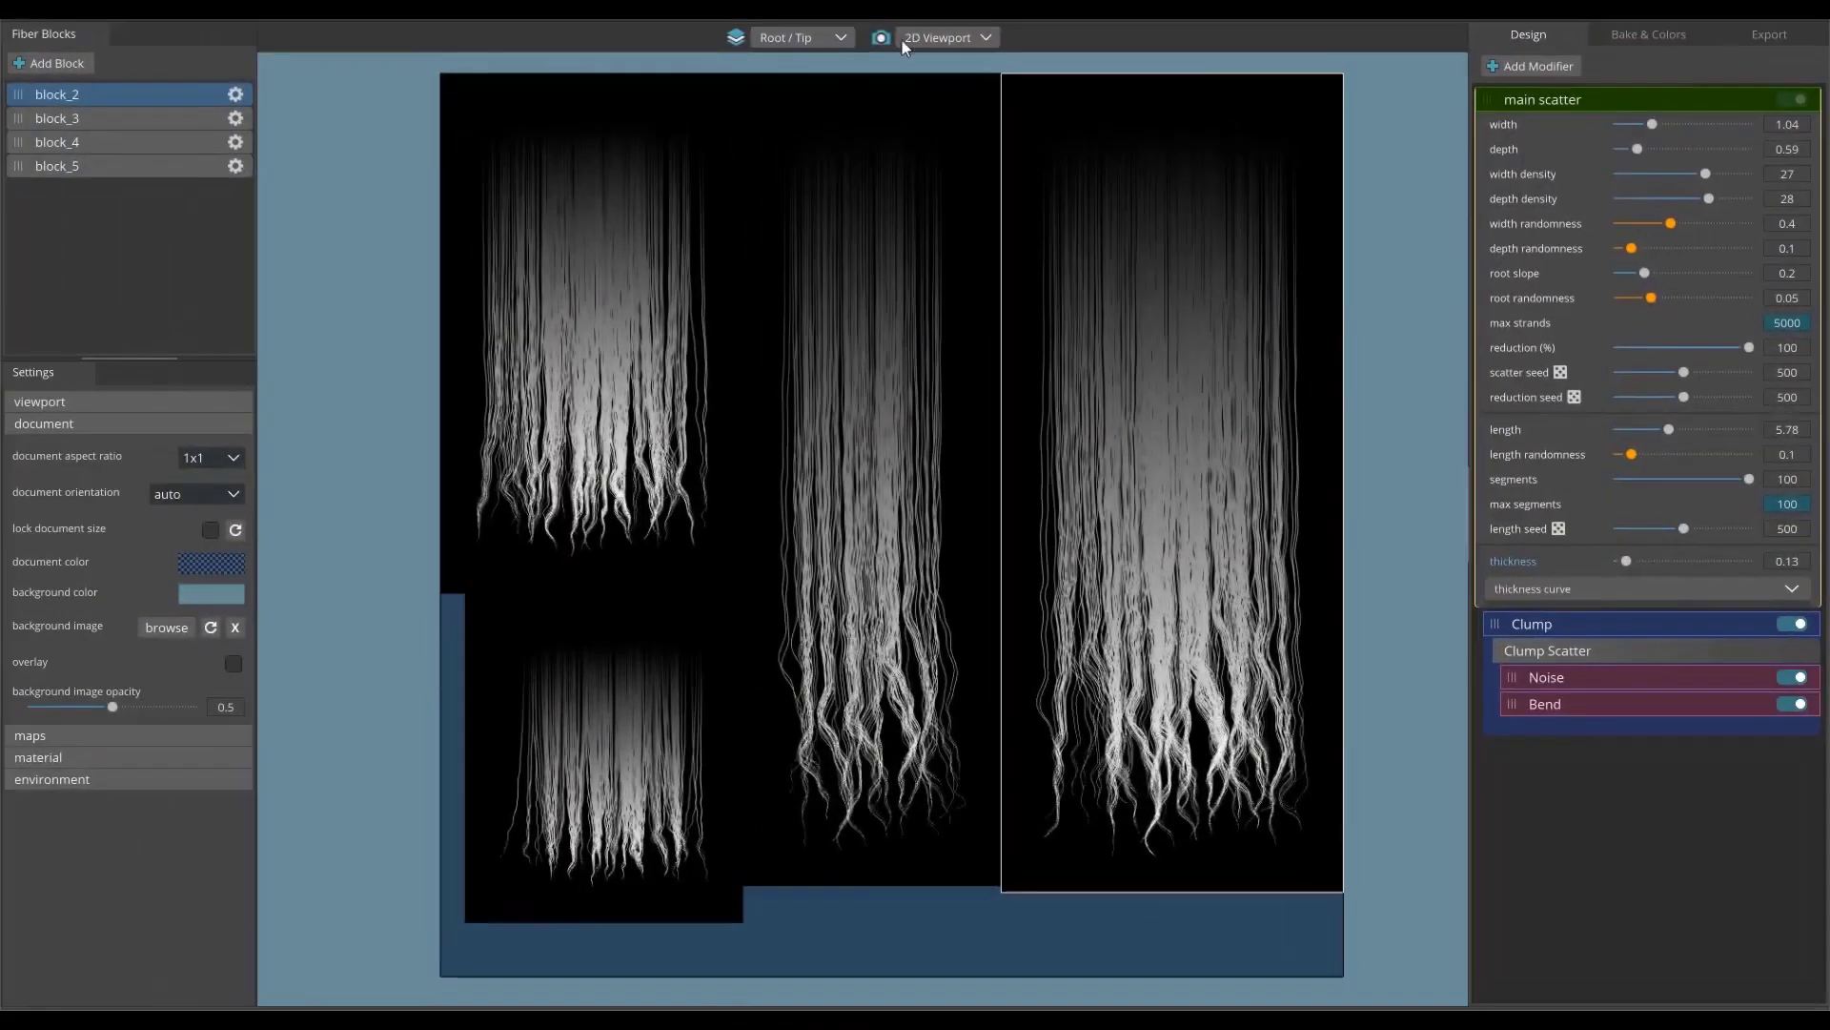
Step: Switch to the 3D viewport and preview the strands in the Strand ID, Alpha, Normal and Height passes
click(906, 38)
click(946, 79)
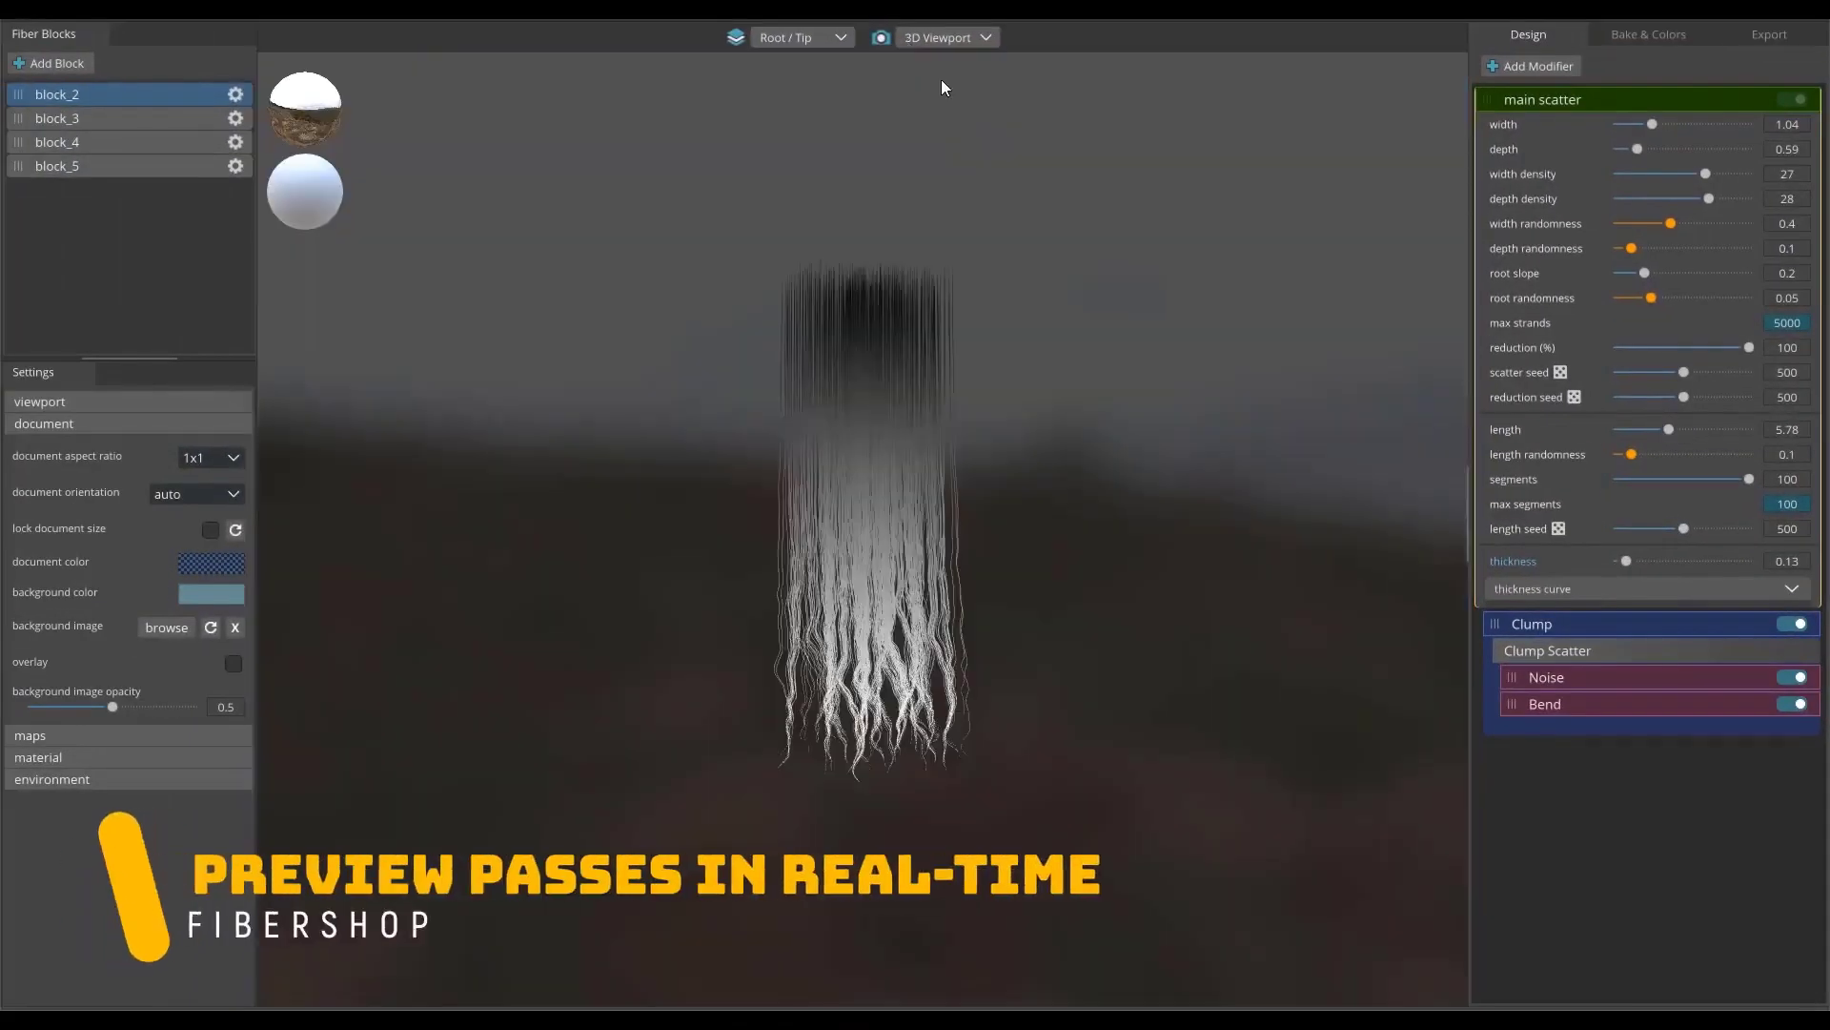
click(839, 45)
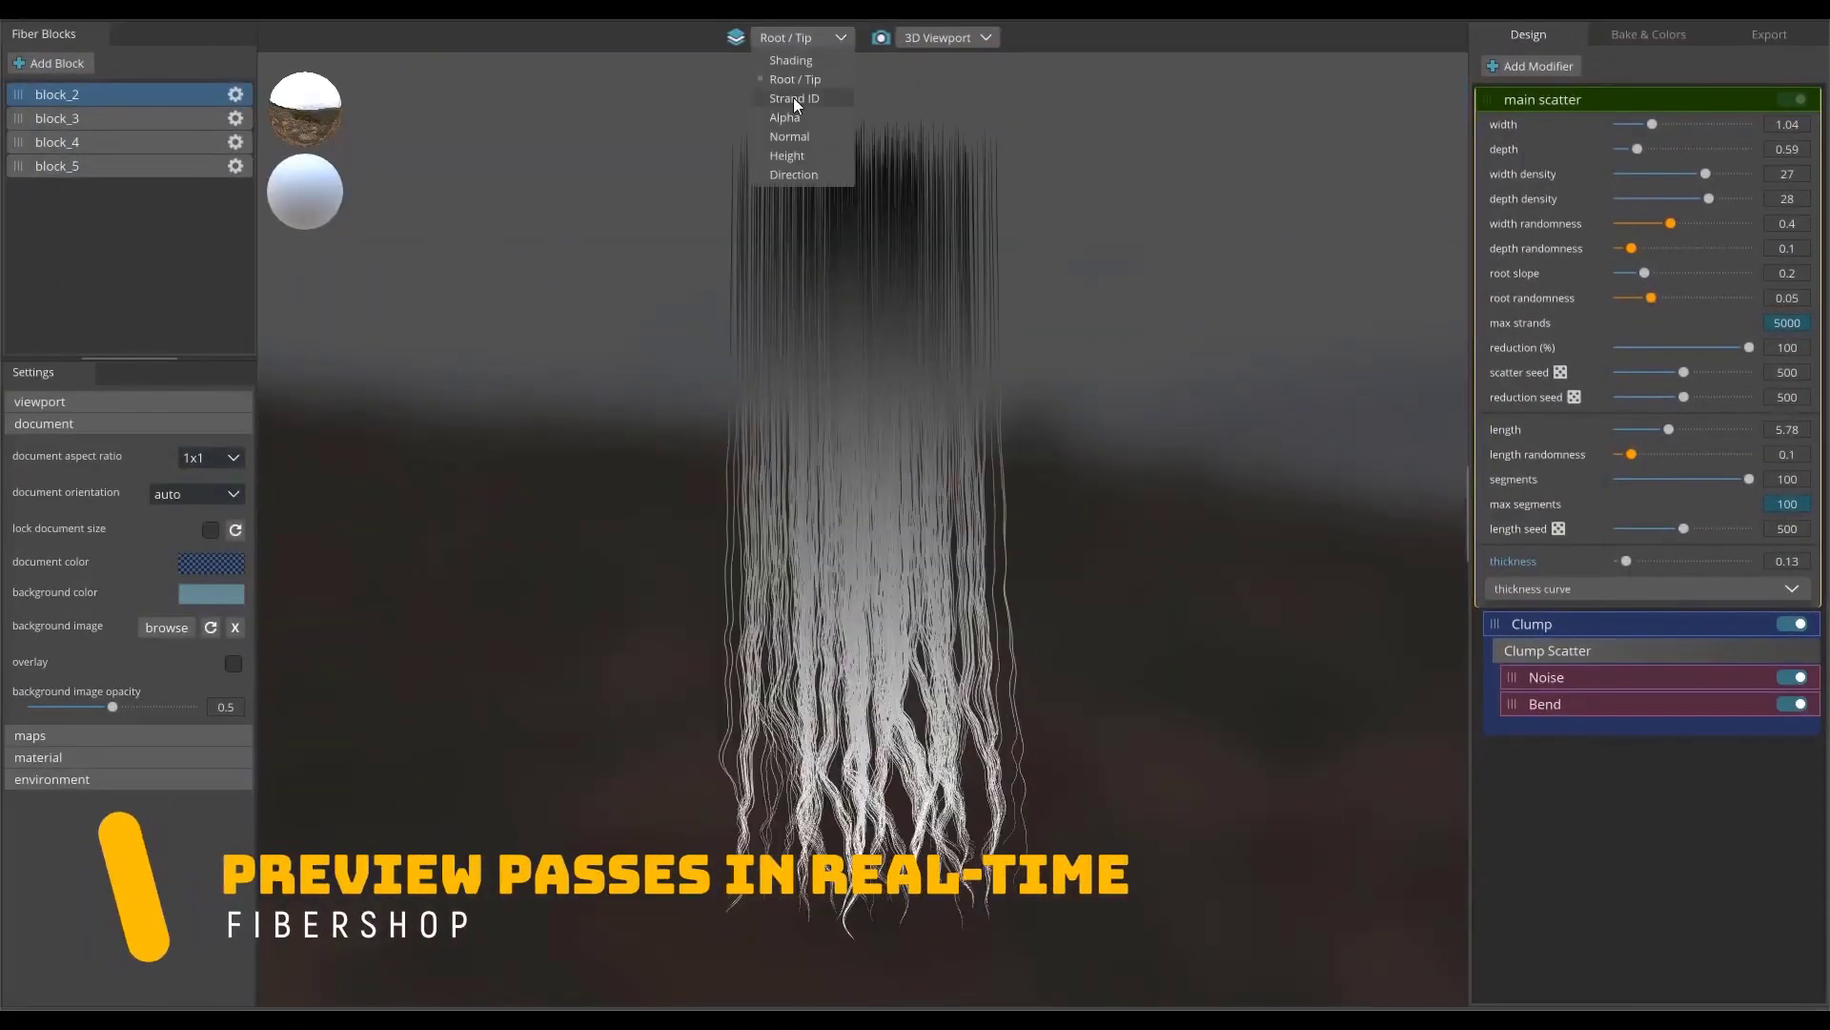
click(794, 97)
click(801, 41)
click(782, 118)
click(809, 40)
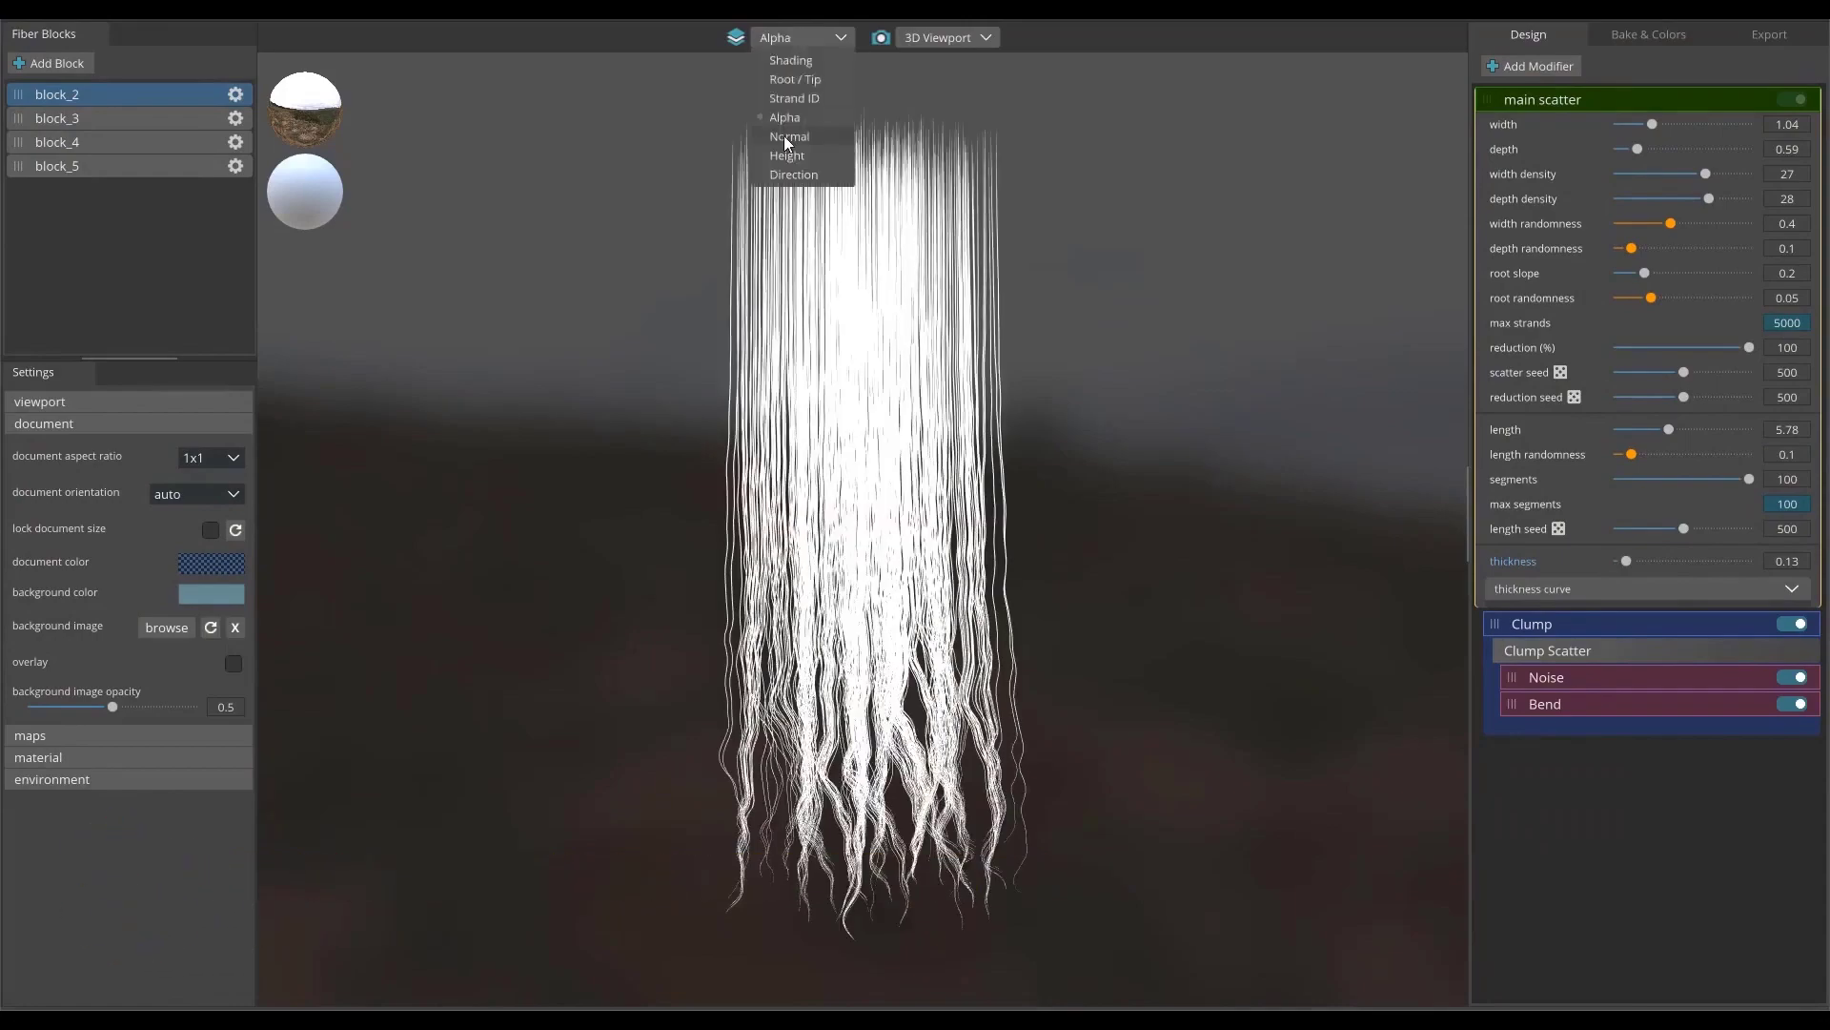
click(783, 135)
click(811, 40)
click(789, 153)
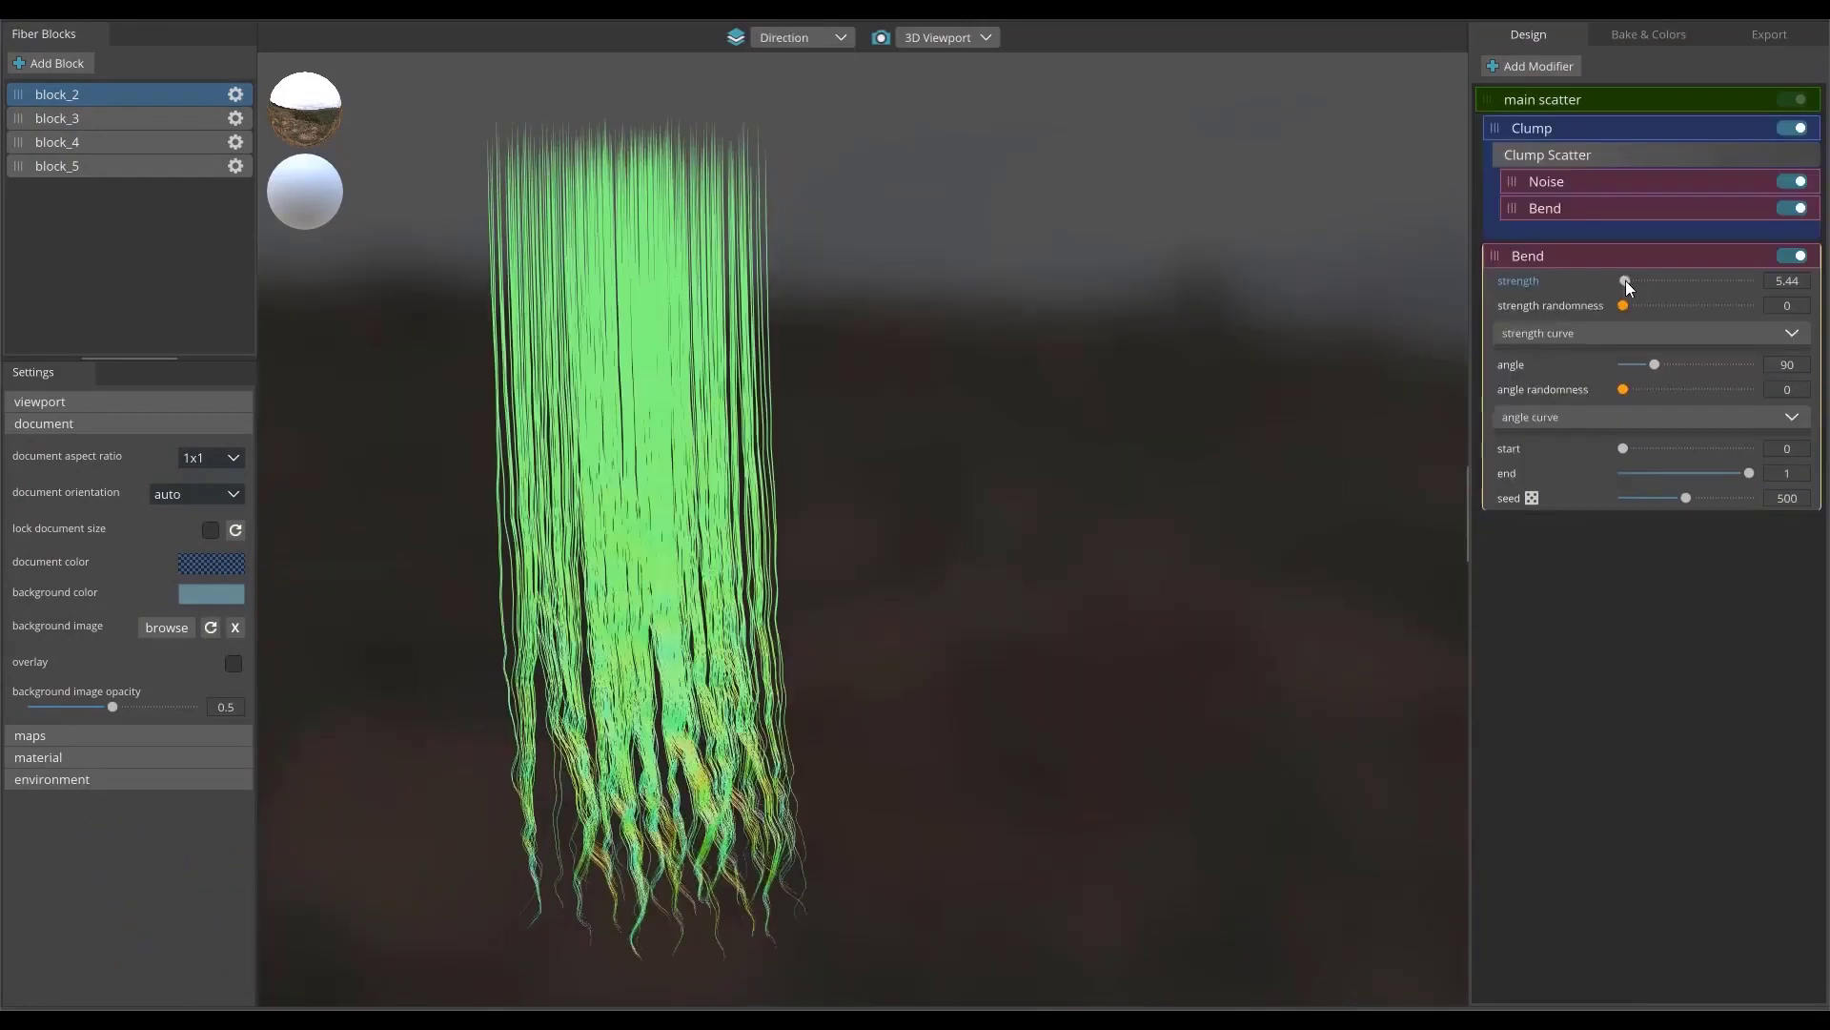
Step: Increase the strength of the outer Bend modifier on block_2
drag(1626, 280, 1674, 278)
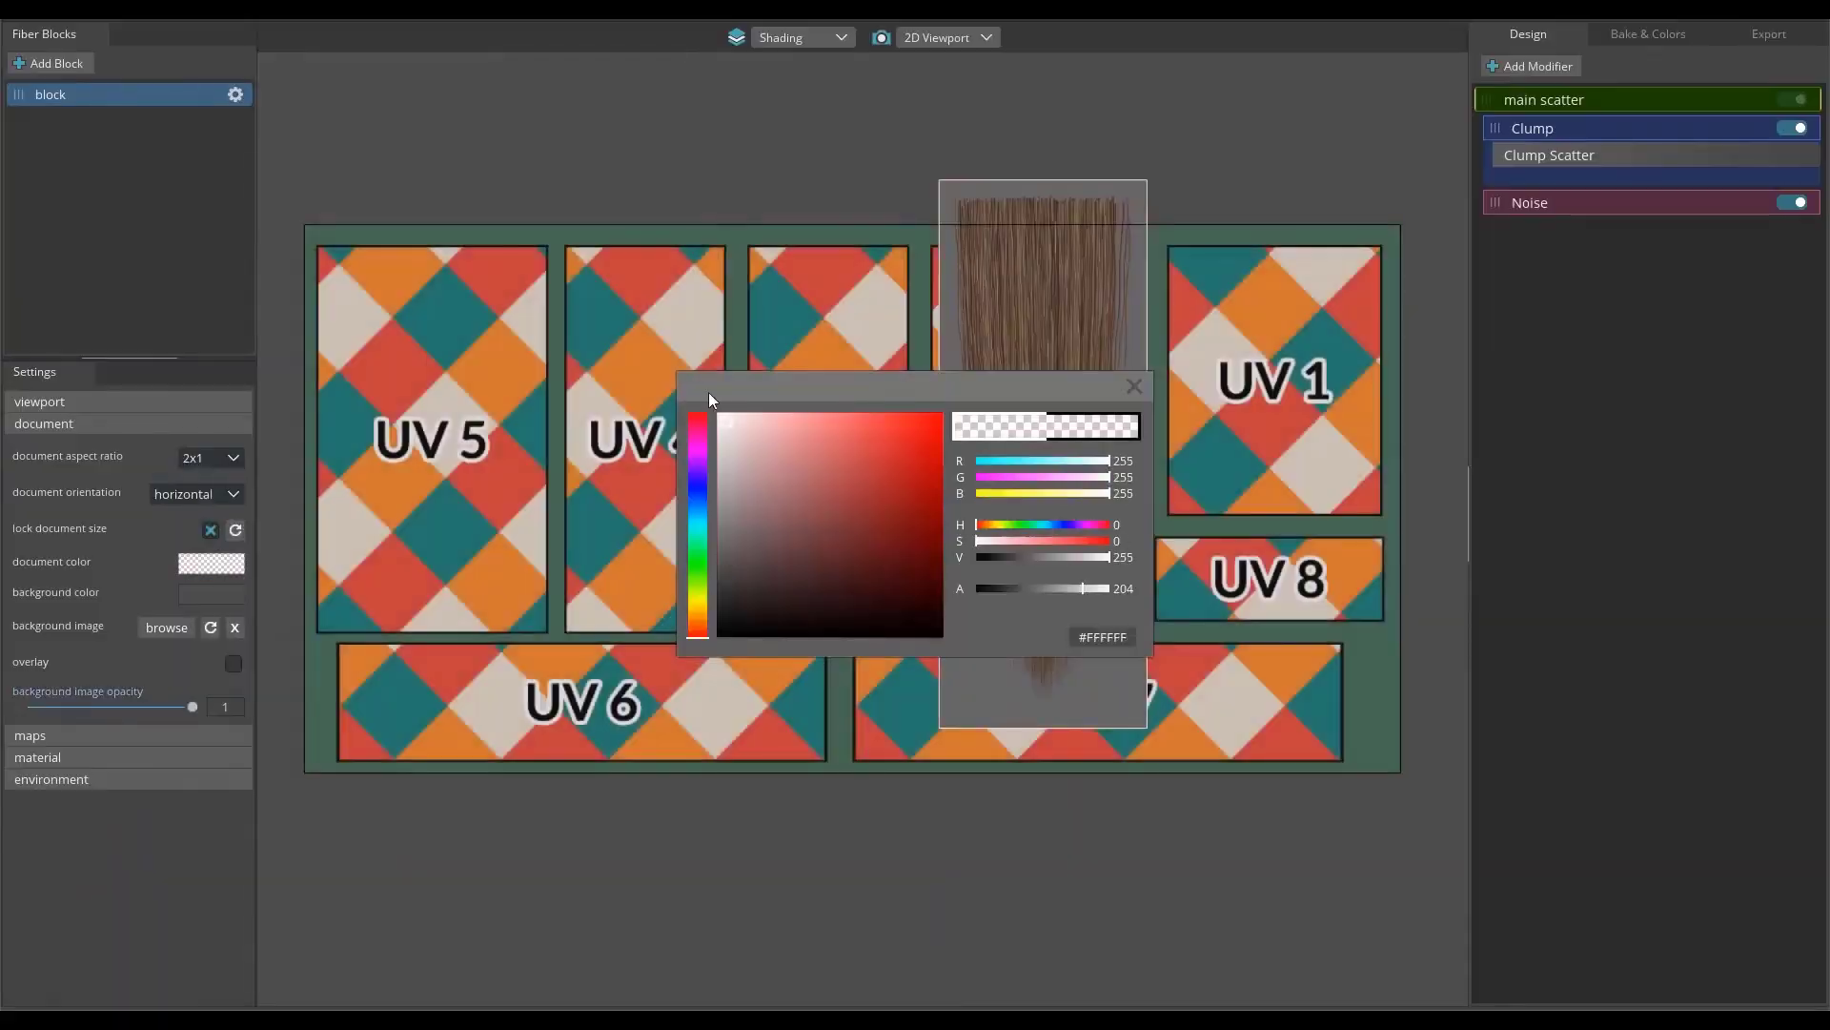
Step: Set the block's main scatter width to 2 and length to 5.49 to fit the UV 2 area
click(1012, 376)
click(1620, 99)
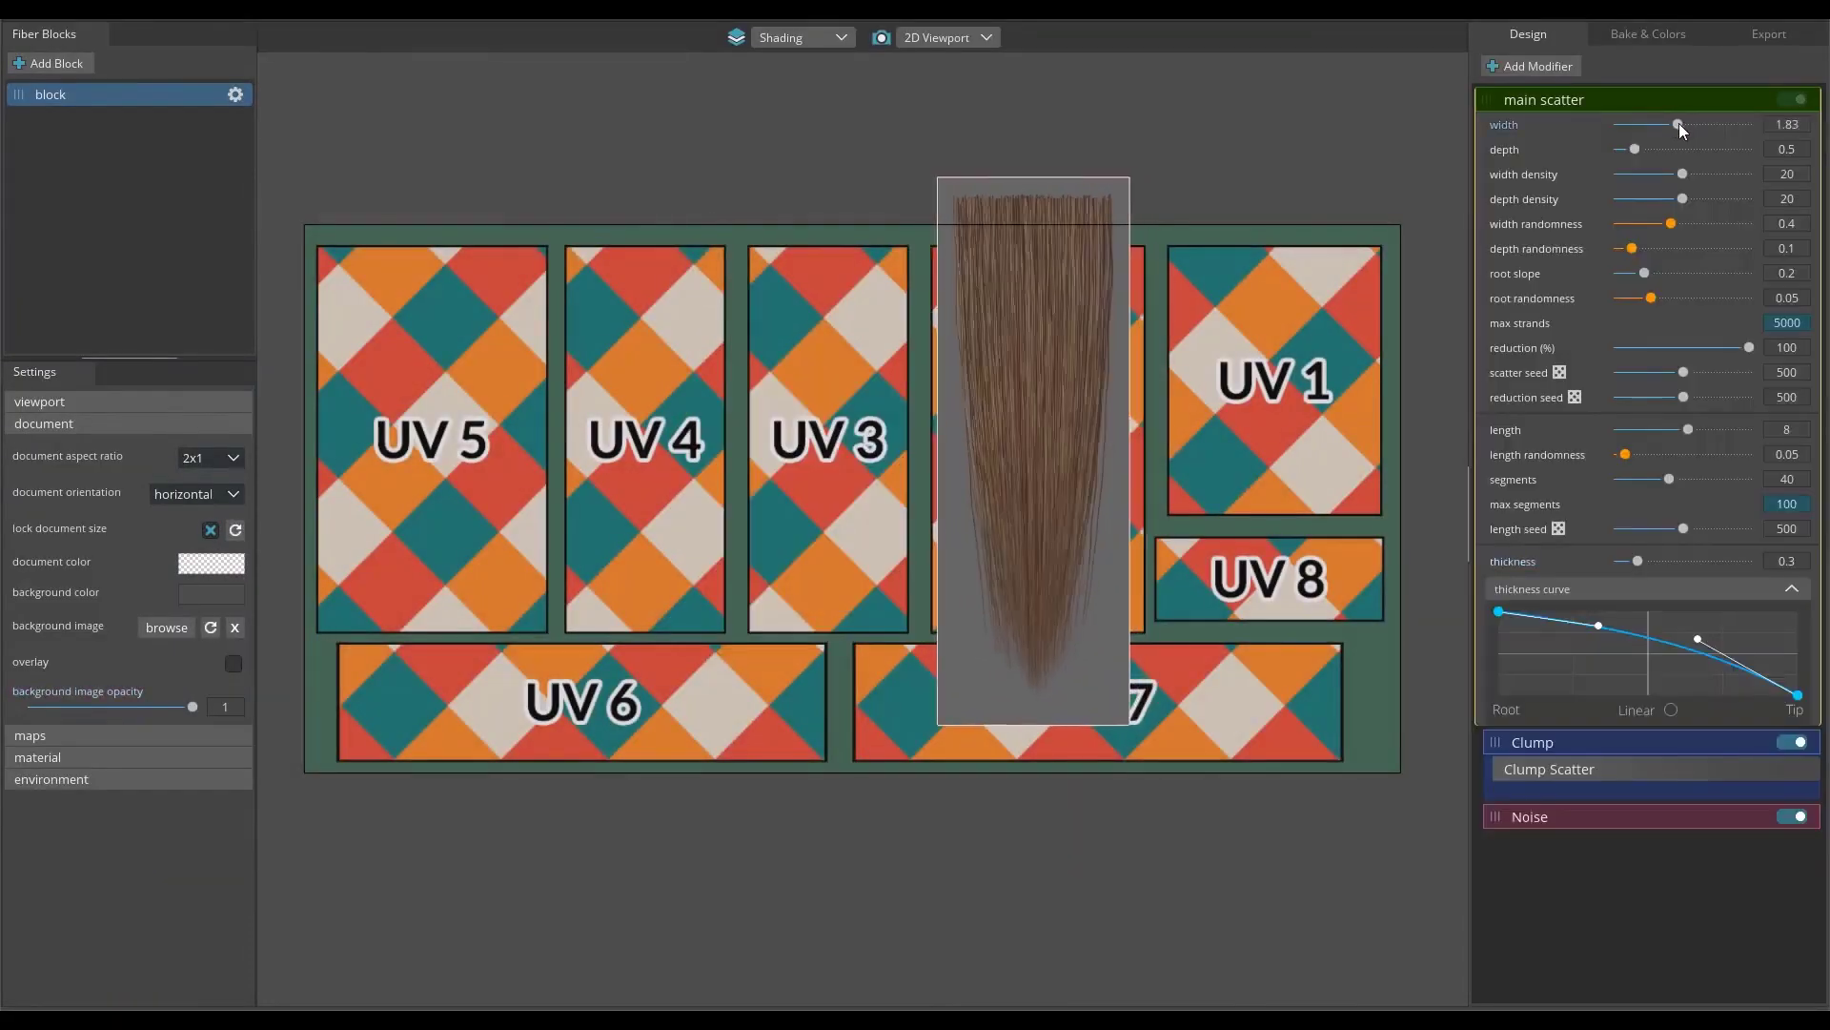
drag(1688, 429, 1666, 429)
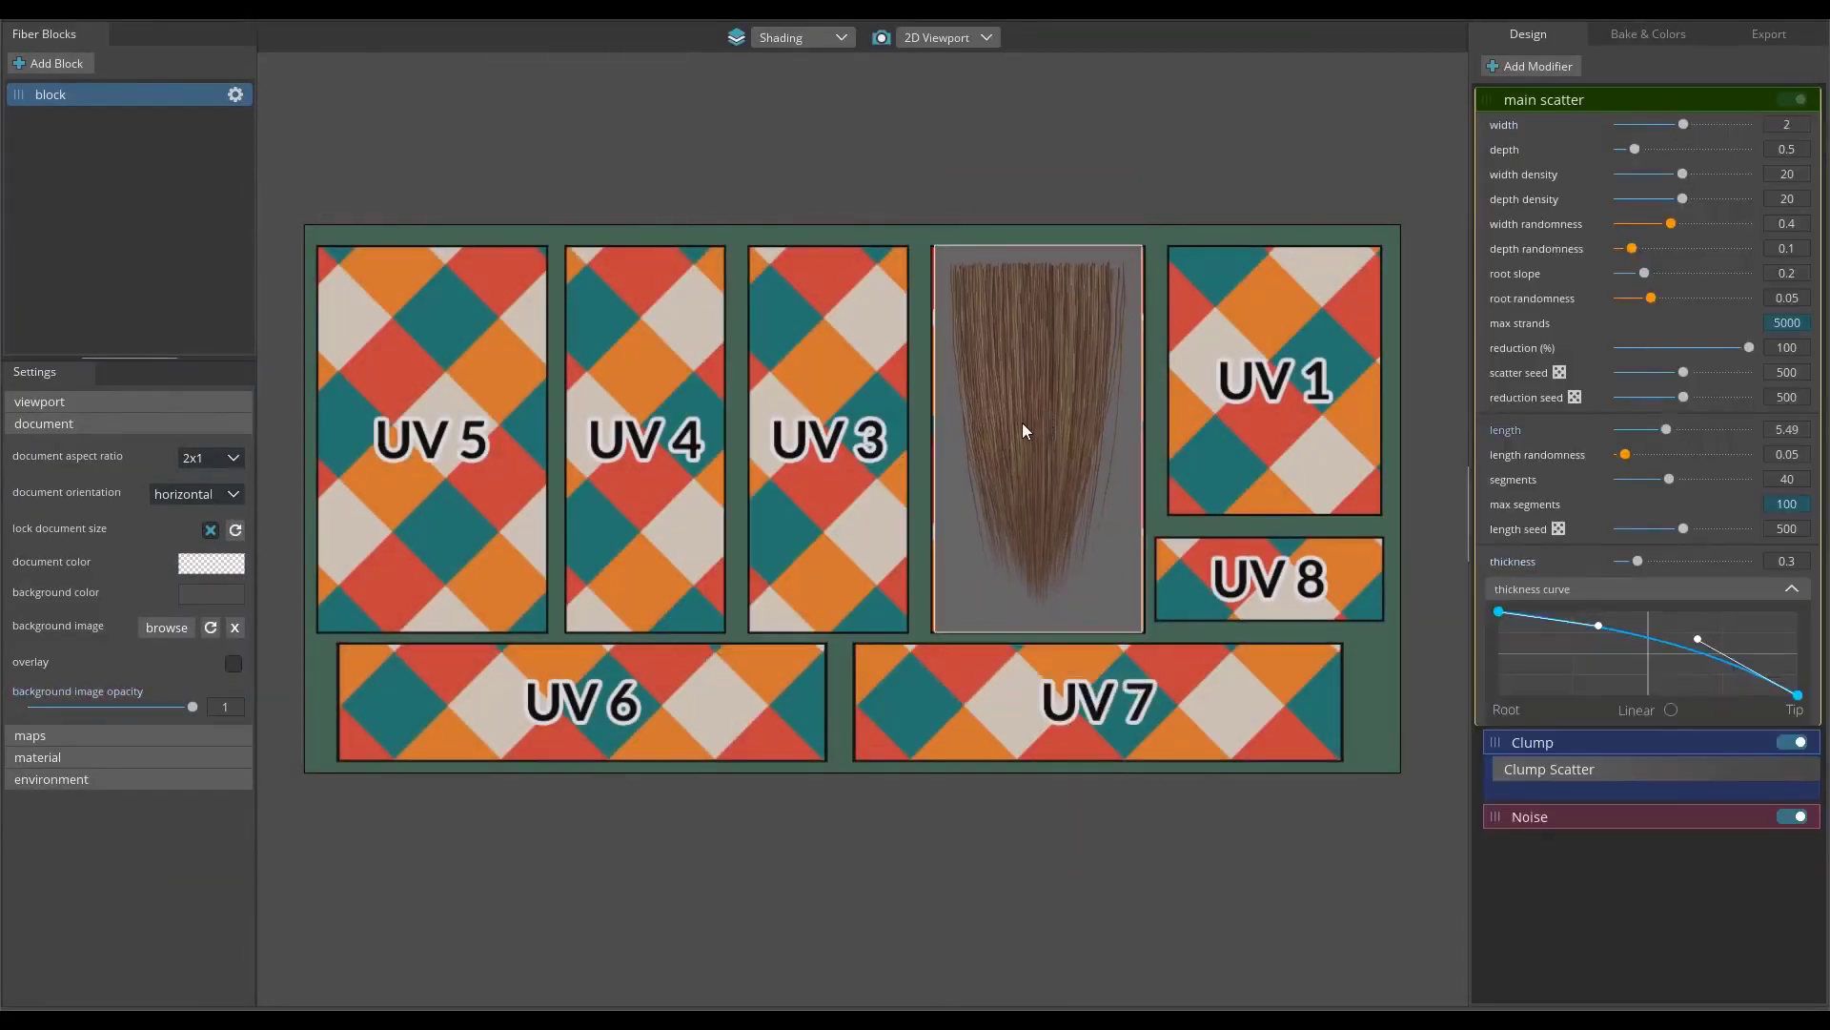
Step: Duplicate the block and give the copy a width of 1.24, length of 7.24 and rotation of 90 over UV 6
right_click(151, 96)
click(153, 115)
drag(1683, 124, 1658, 124)
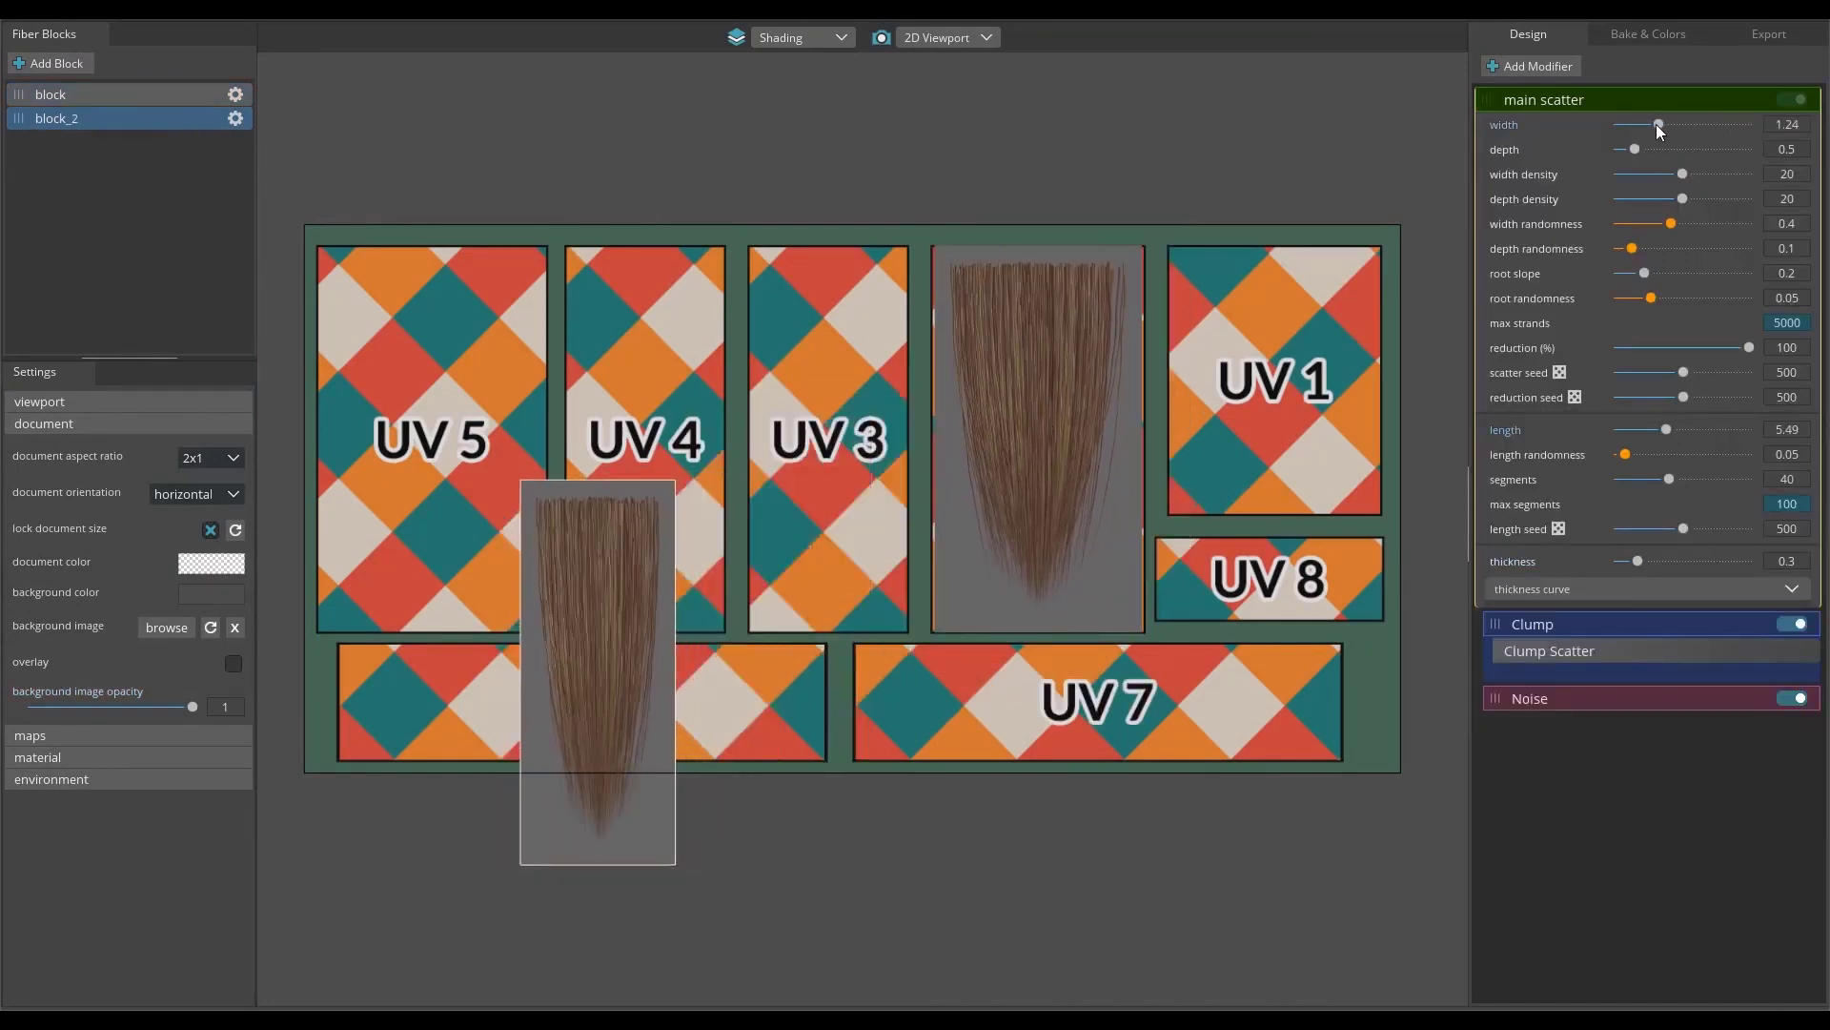
drag(1666, 429, 1682, 429)
click(236, 118)
drag(30, 197, 74, 196)
Step: Overlay the UV background image on the blocks and lower the document color's opacity
click(233, 662)
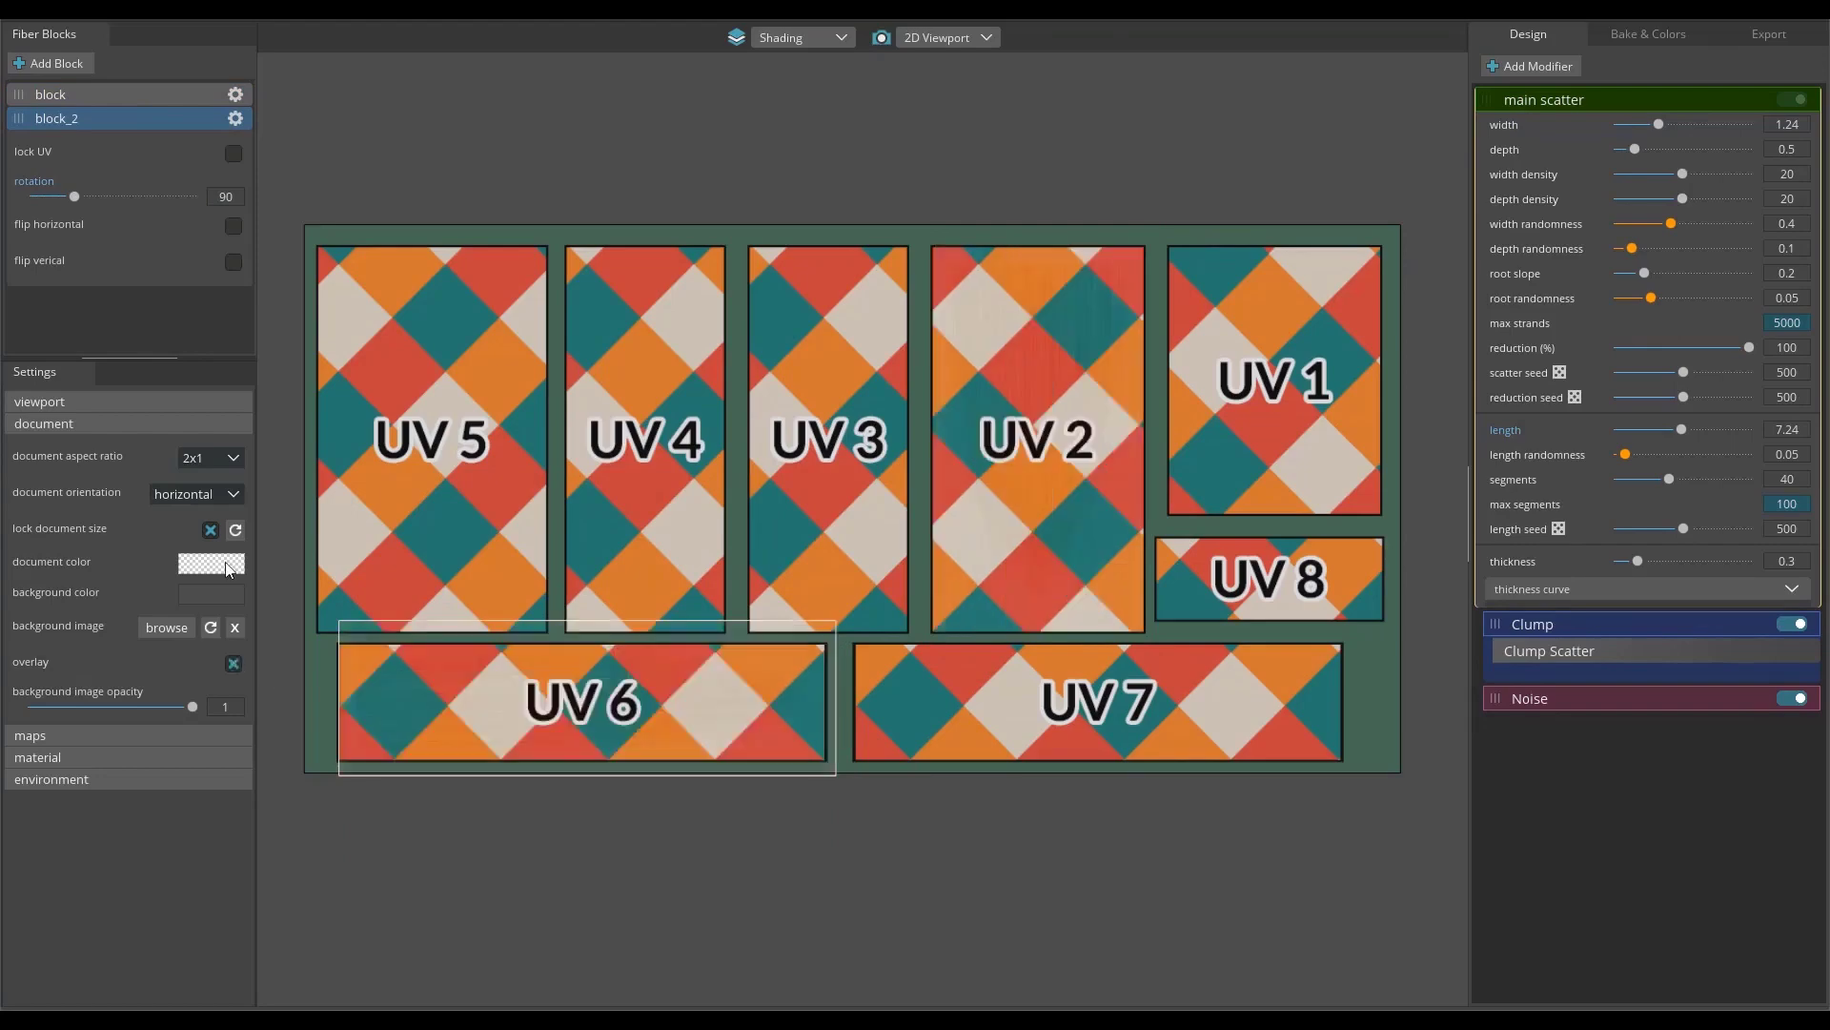
click(225, 563)
drag(1082, 588, 1027, 591)
click(1182, 626)
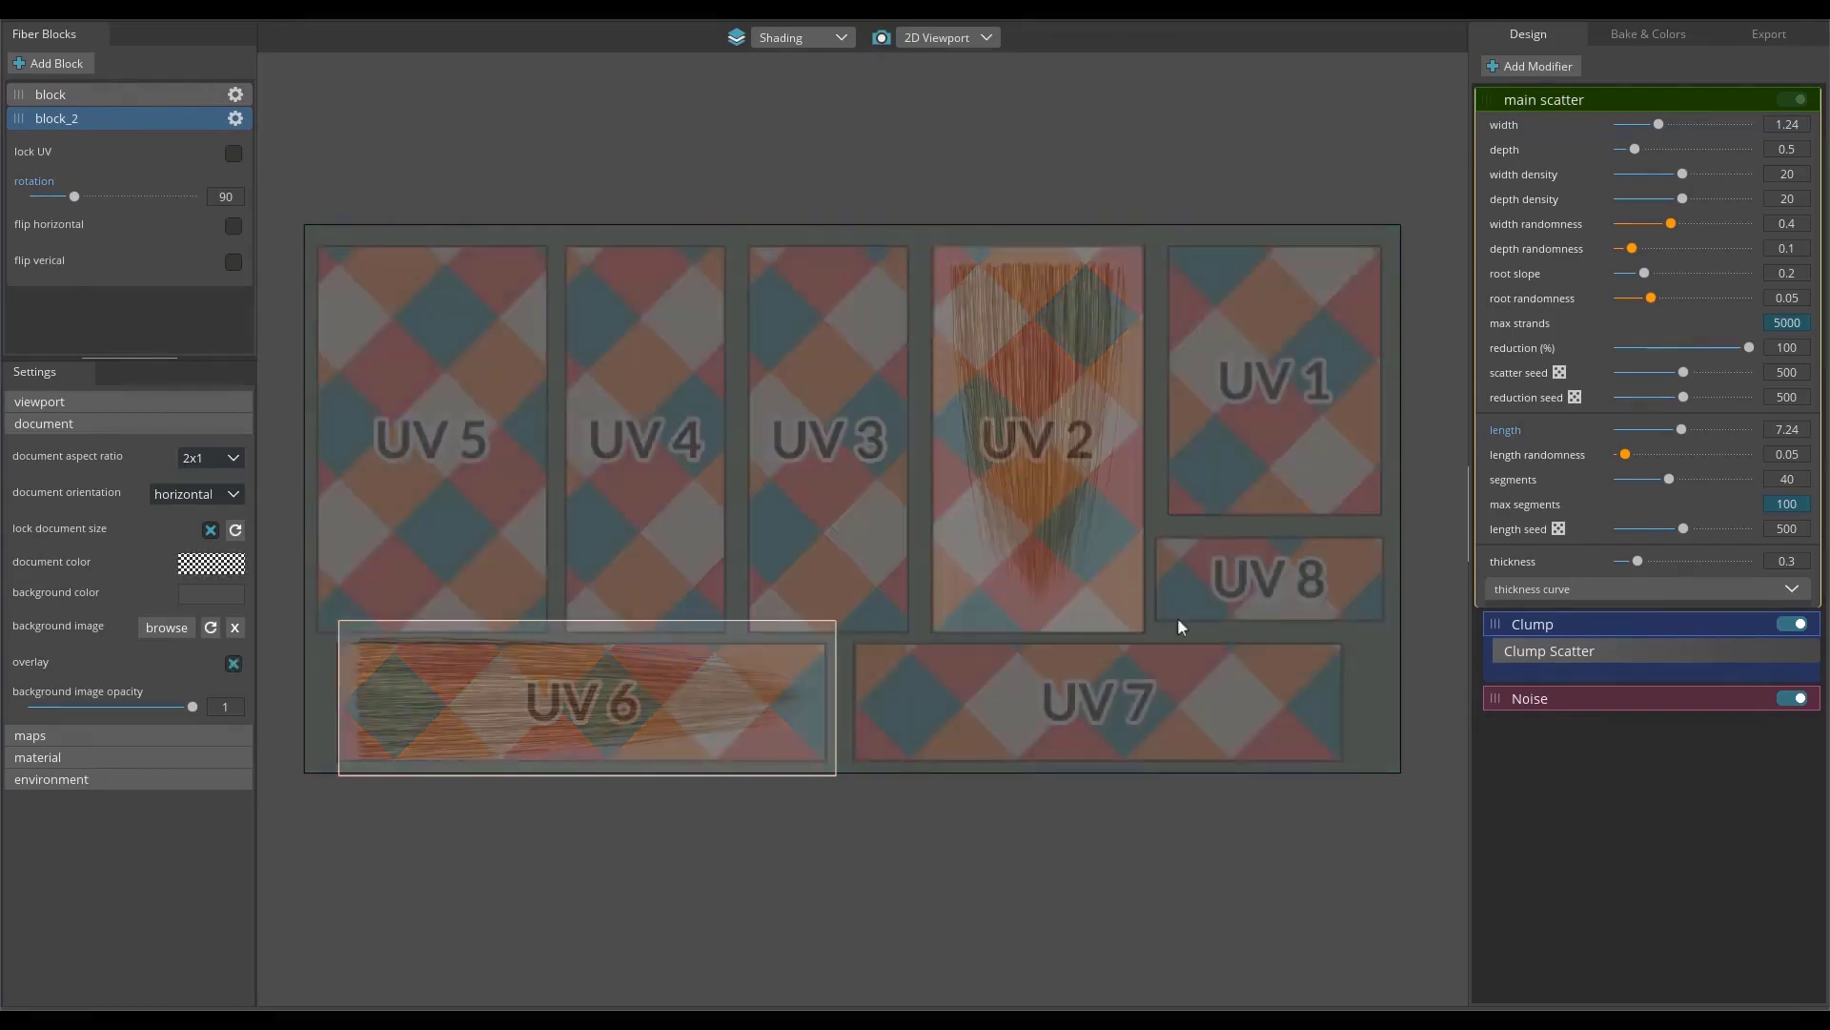
Step: Set block_2's width to 0.6 and length to 7.13 to fit UV 6, and turn off the background image overlay
drag(1658, 124, 1637, 117)
click(1679, 429)
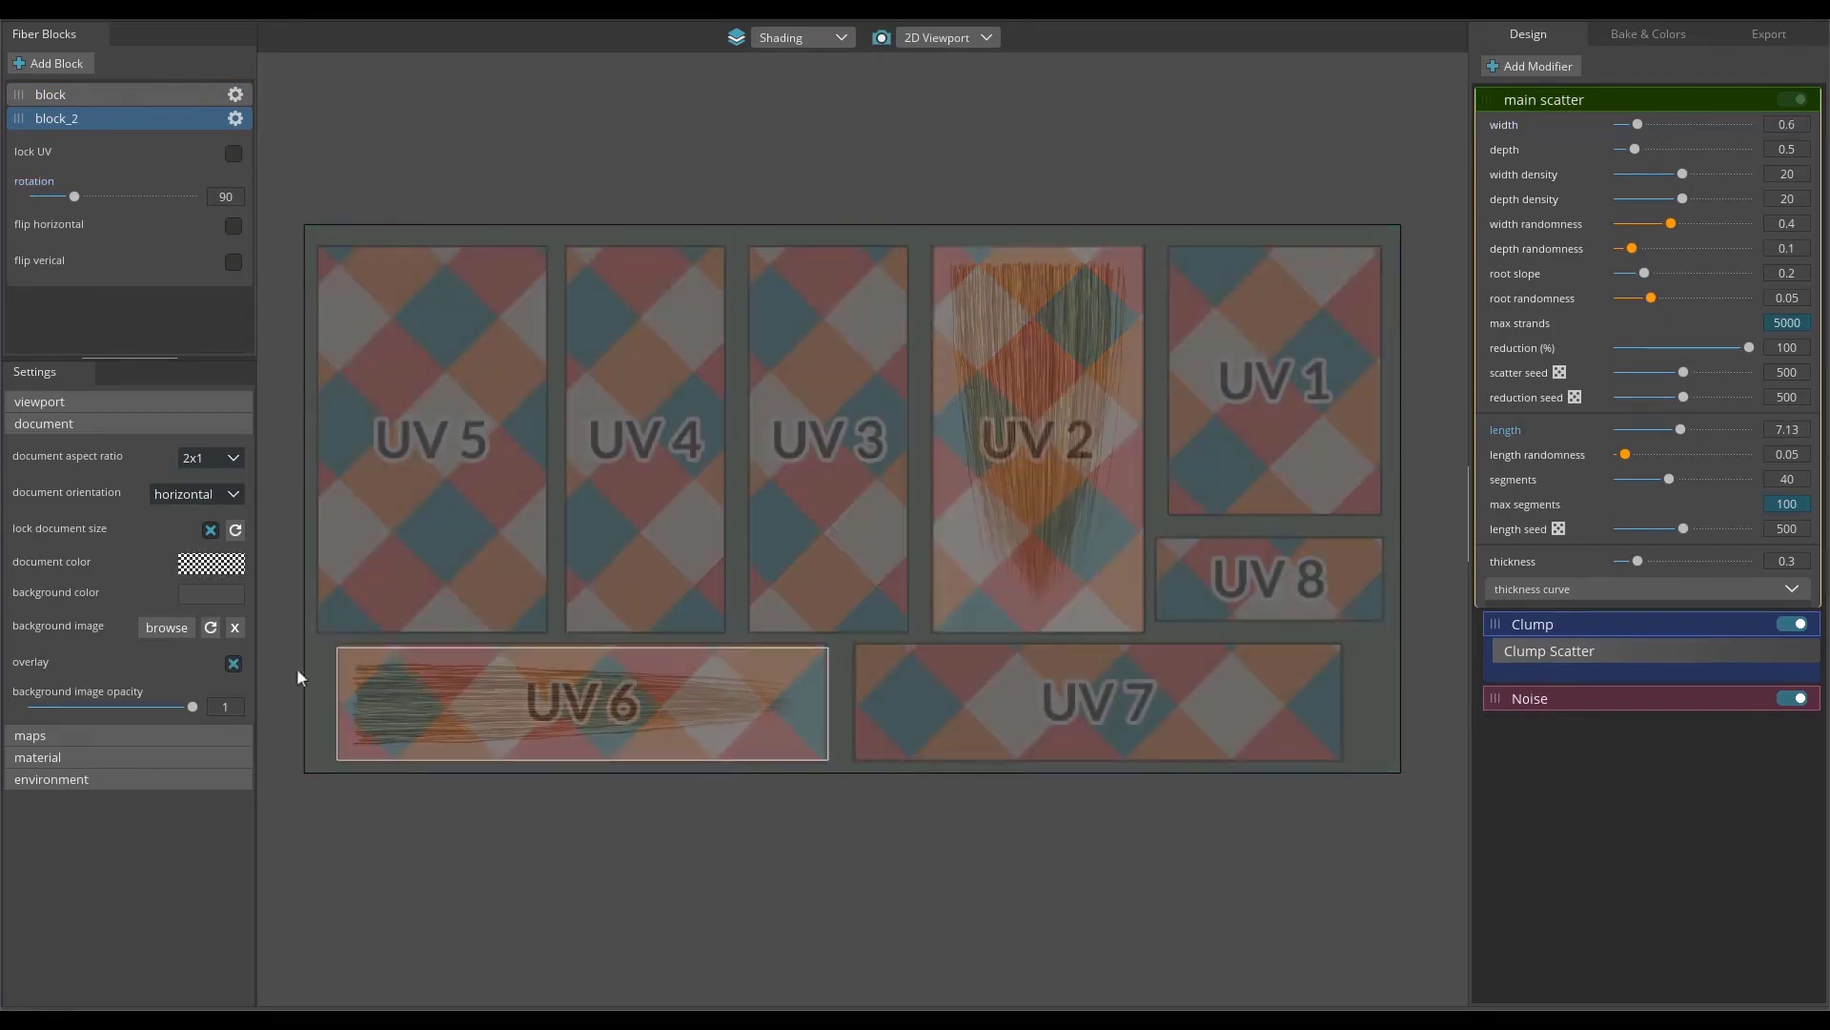
click(233, 663)
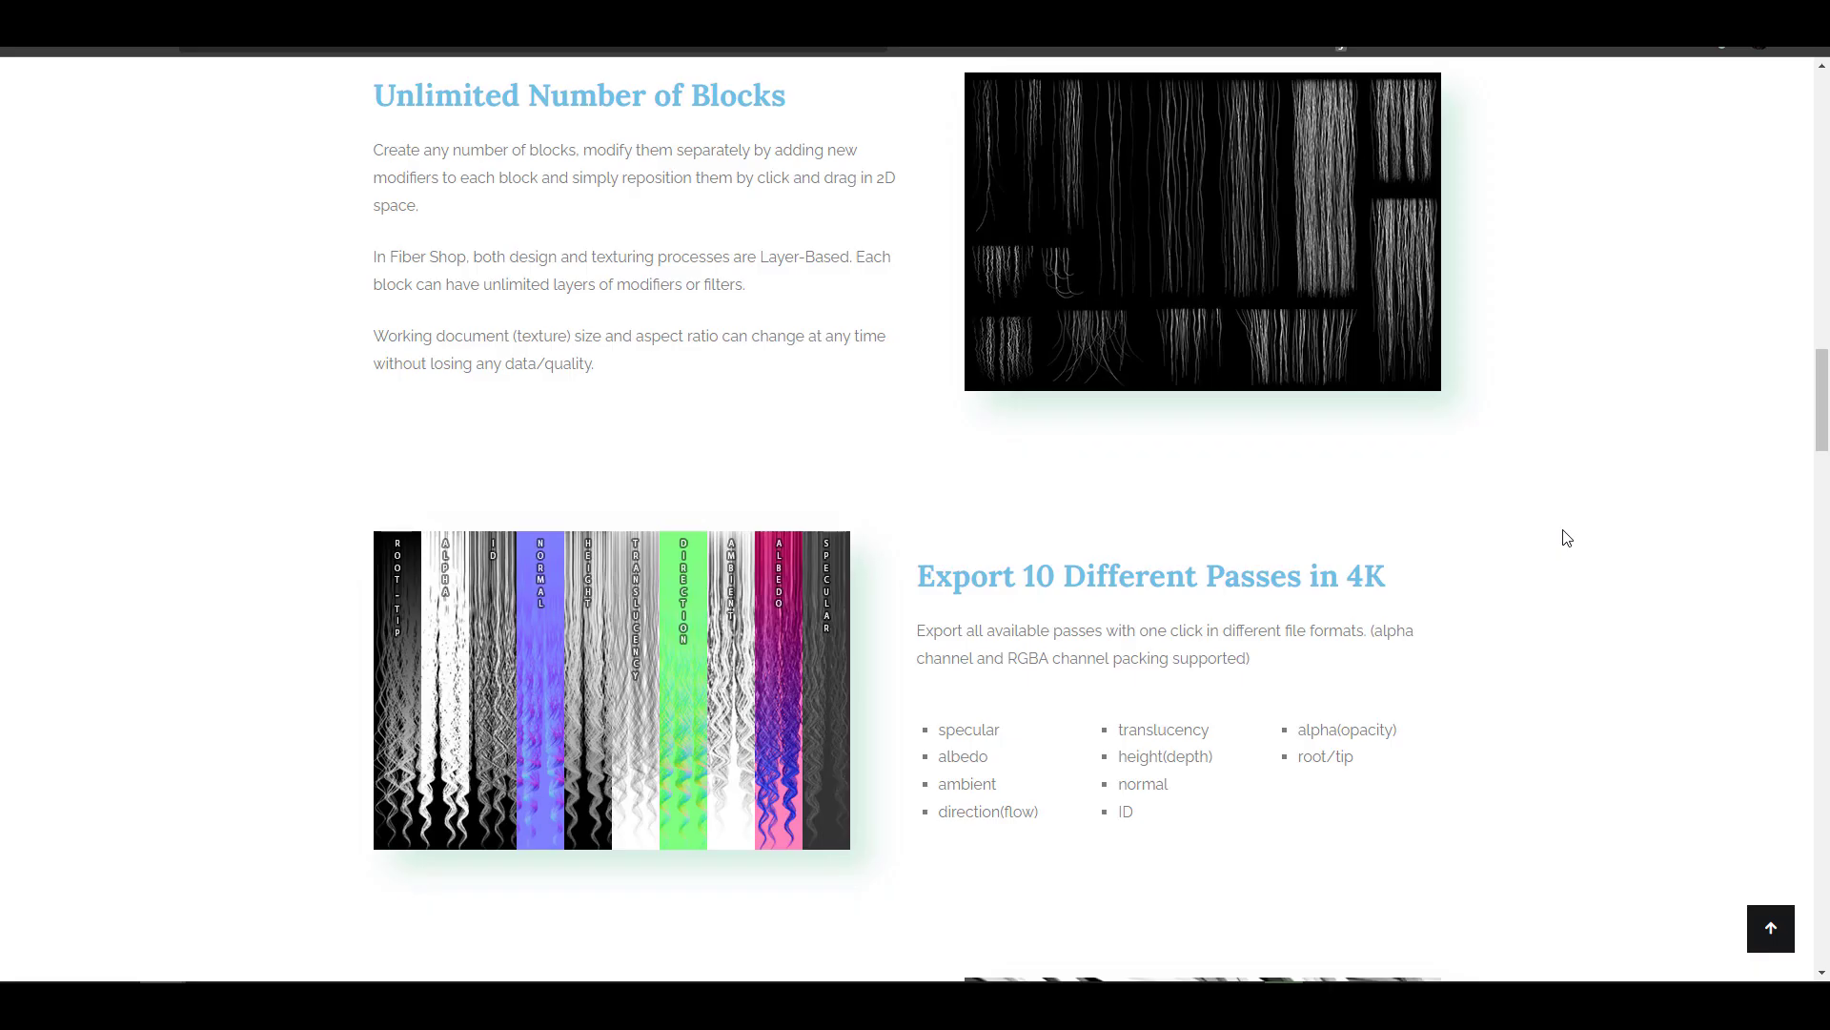
Step: Look through the Fiber Shop web page's sections on export passes, ambient occlusion and texture export options
scroll(1564, 536, down, 8)
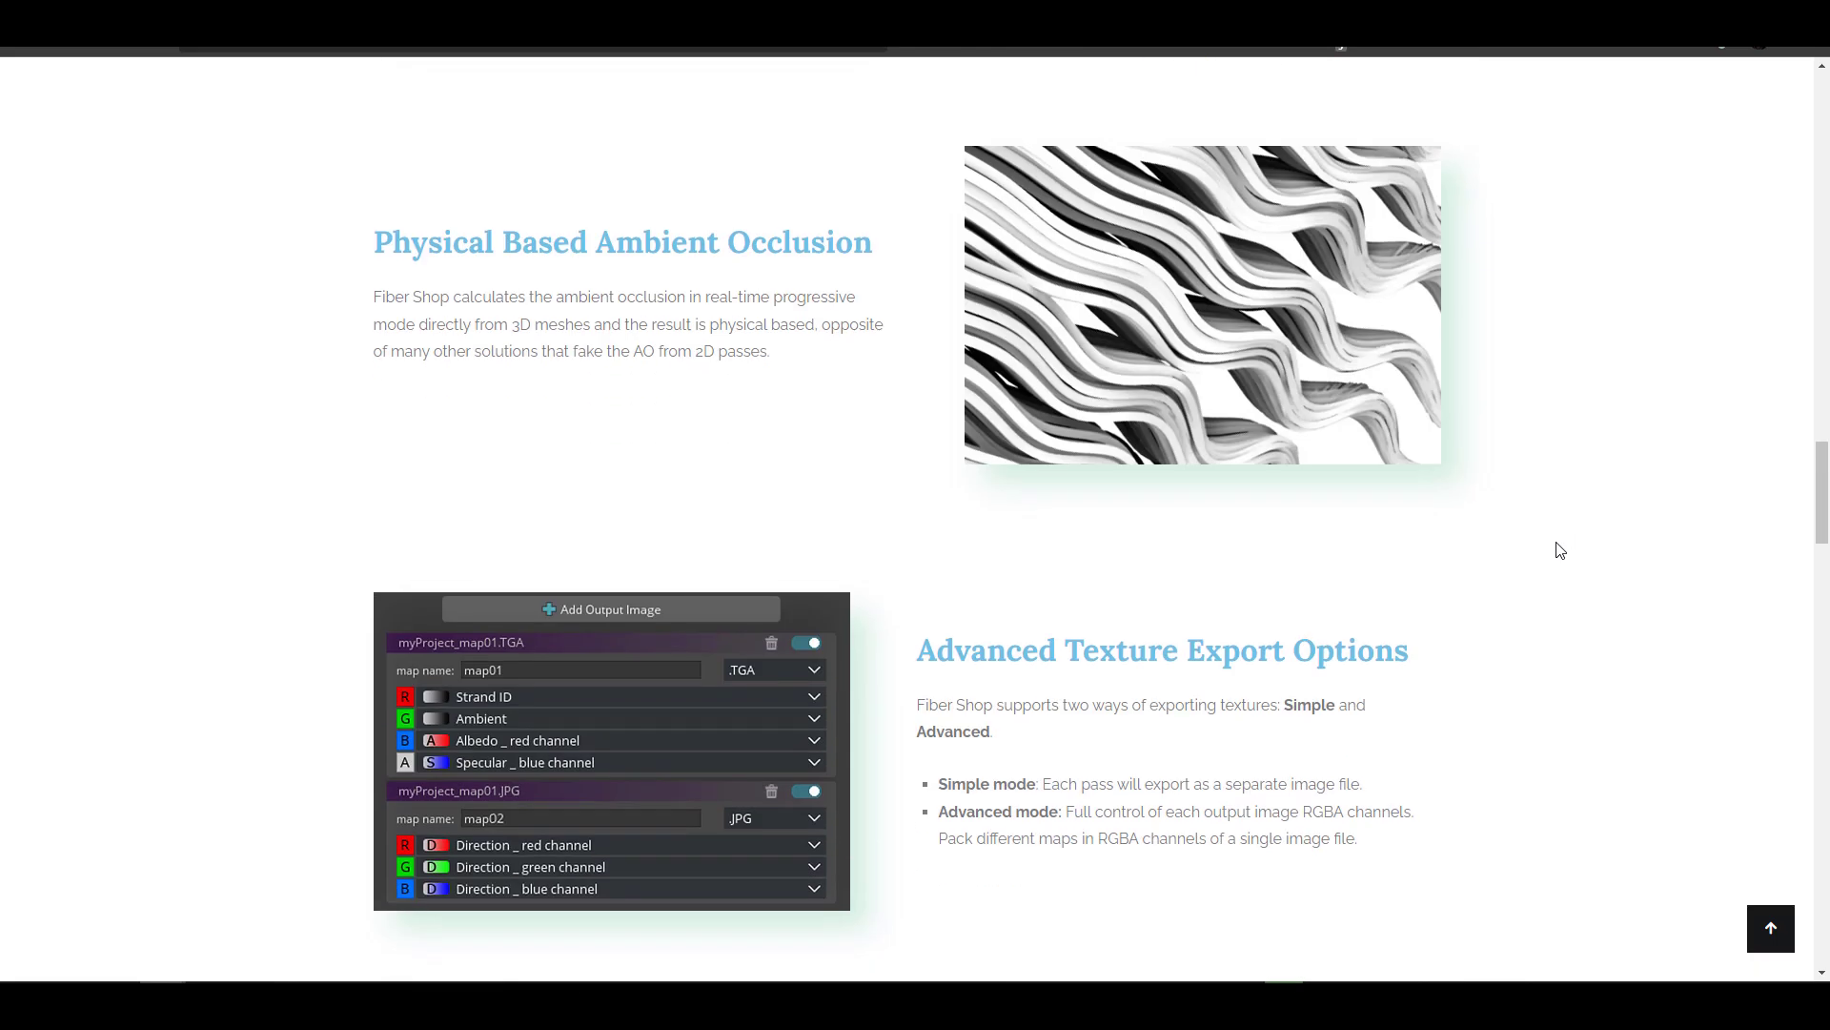
scroll(1561, 548, down, 5)
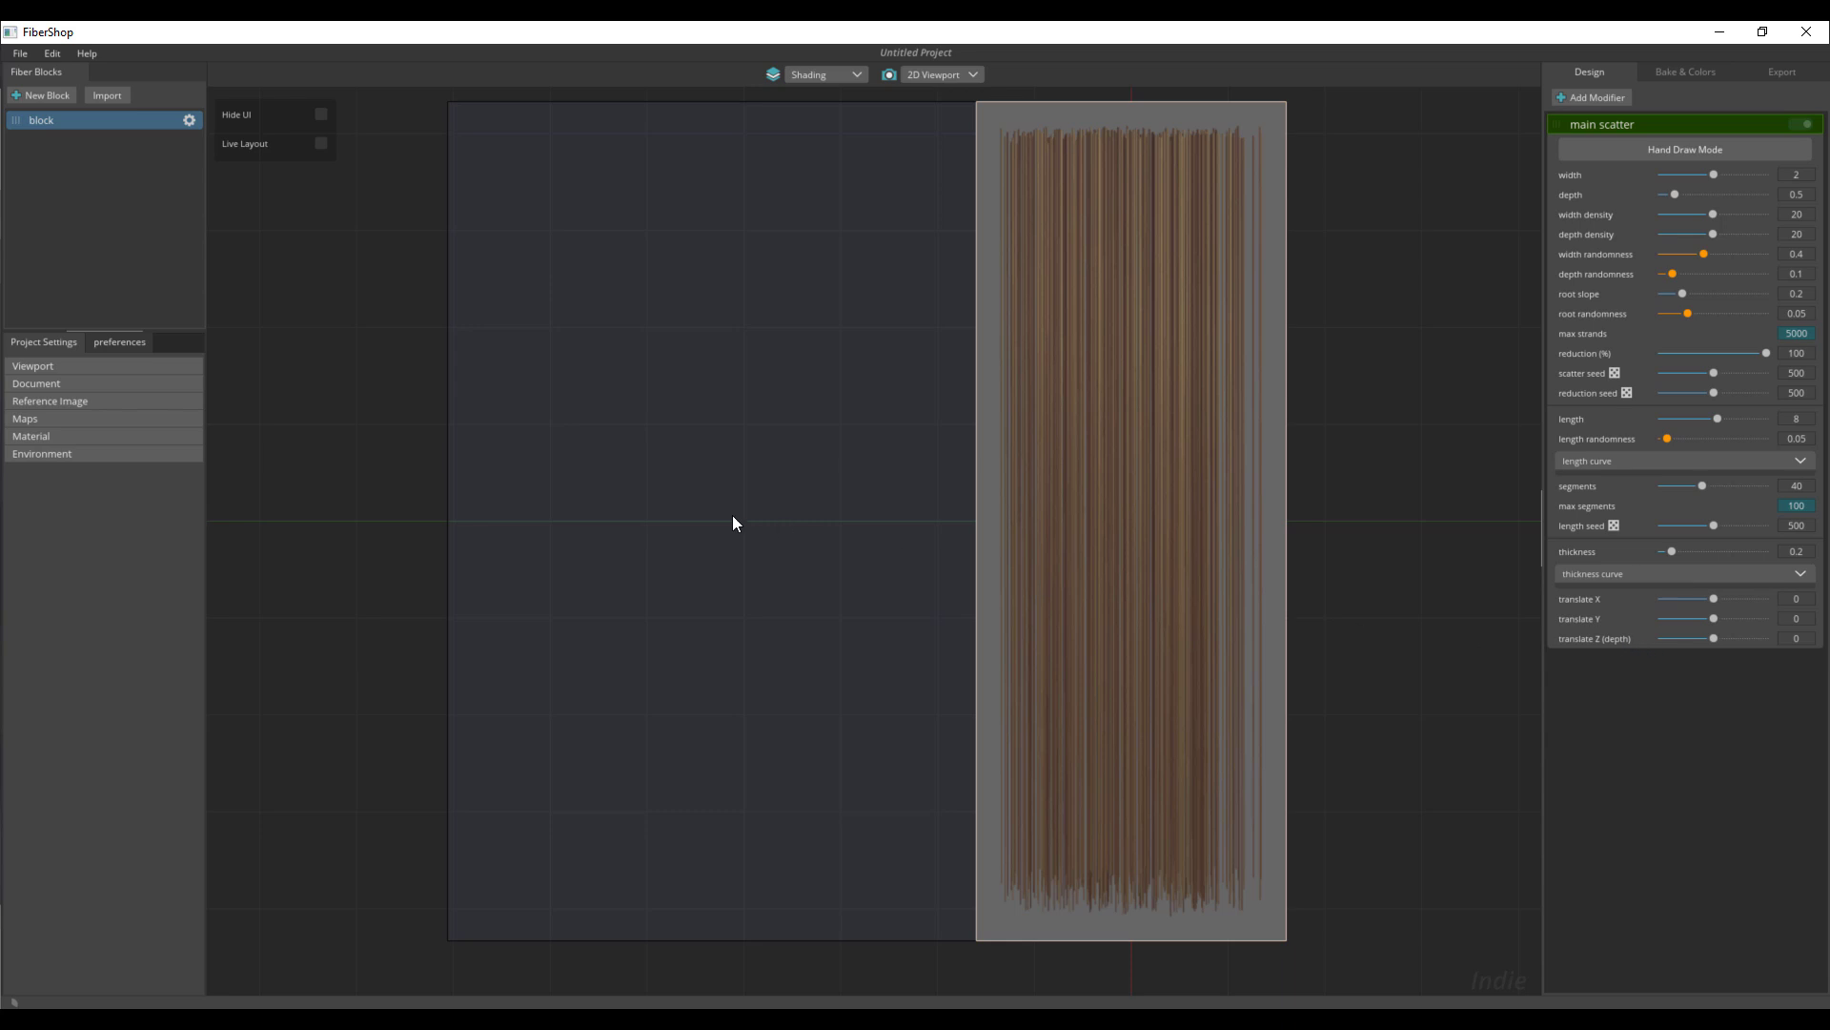
Step: Add a second fiber block on the empty side of the document and delete it again
click(49, 95)
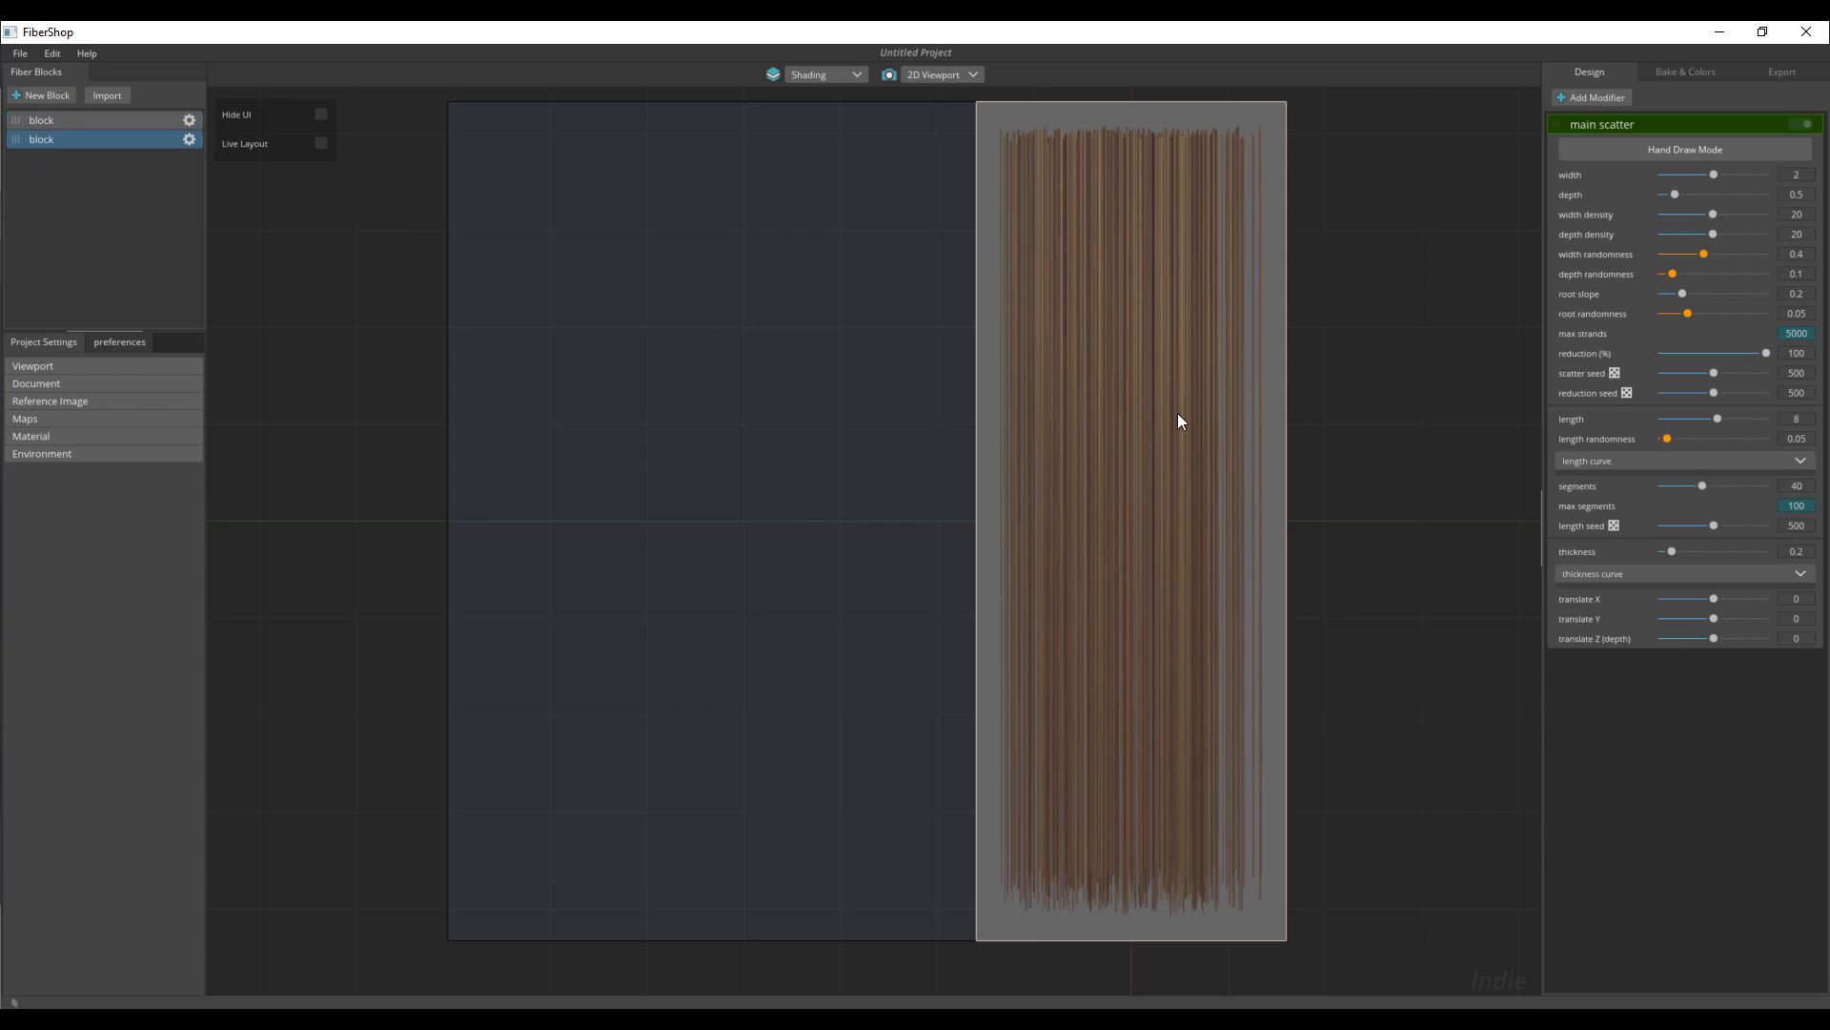
drag(1179, 421, 658, 426)
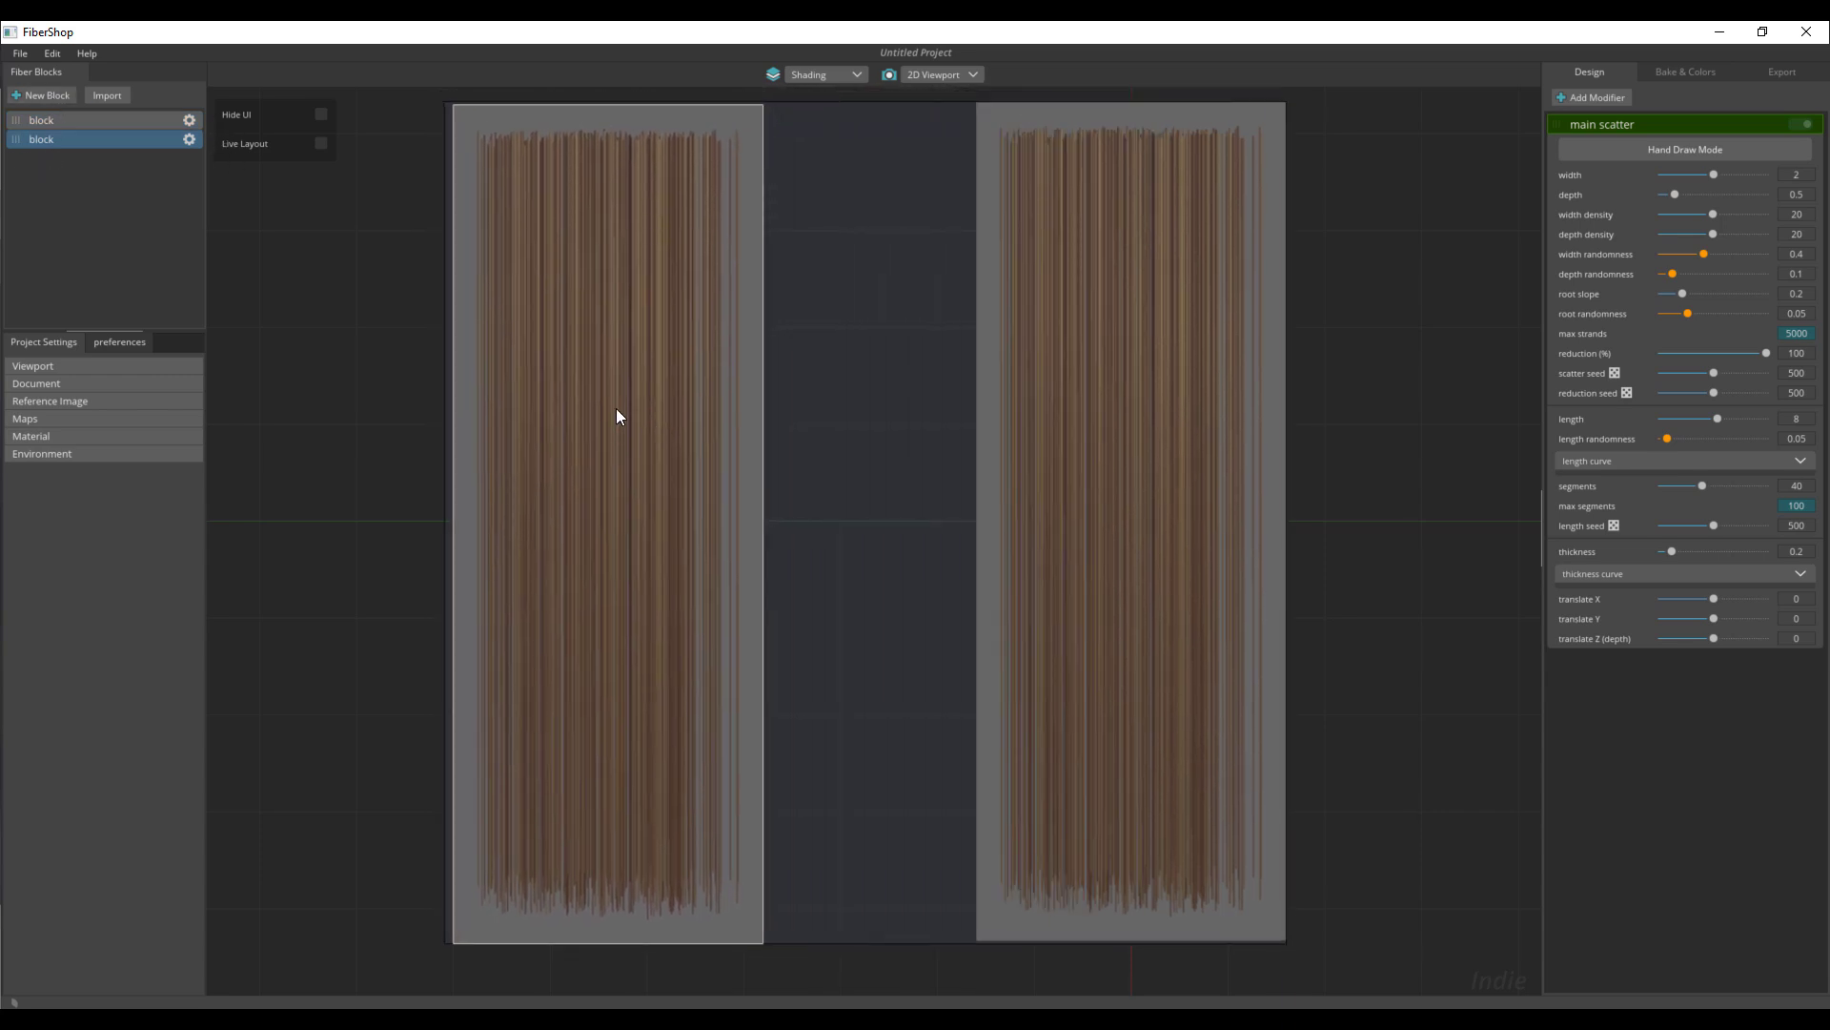
click(168, 139)
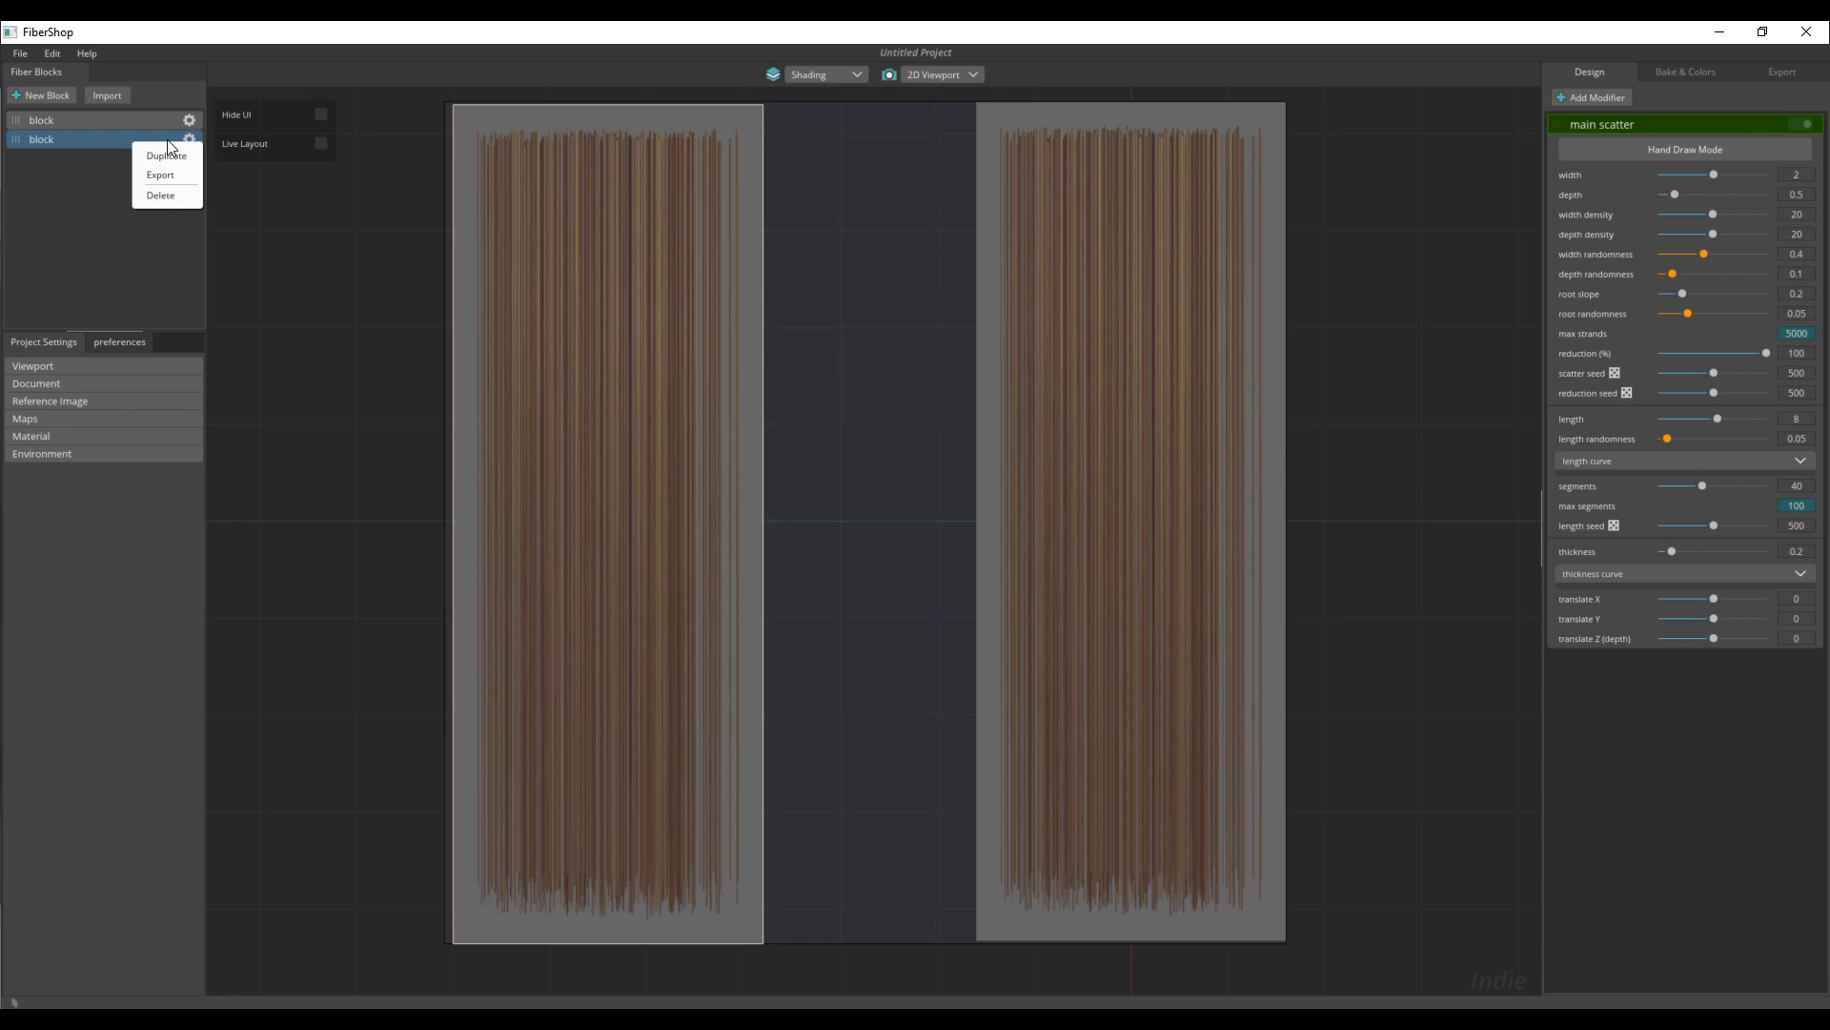
click(162, 195)
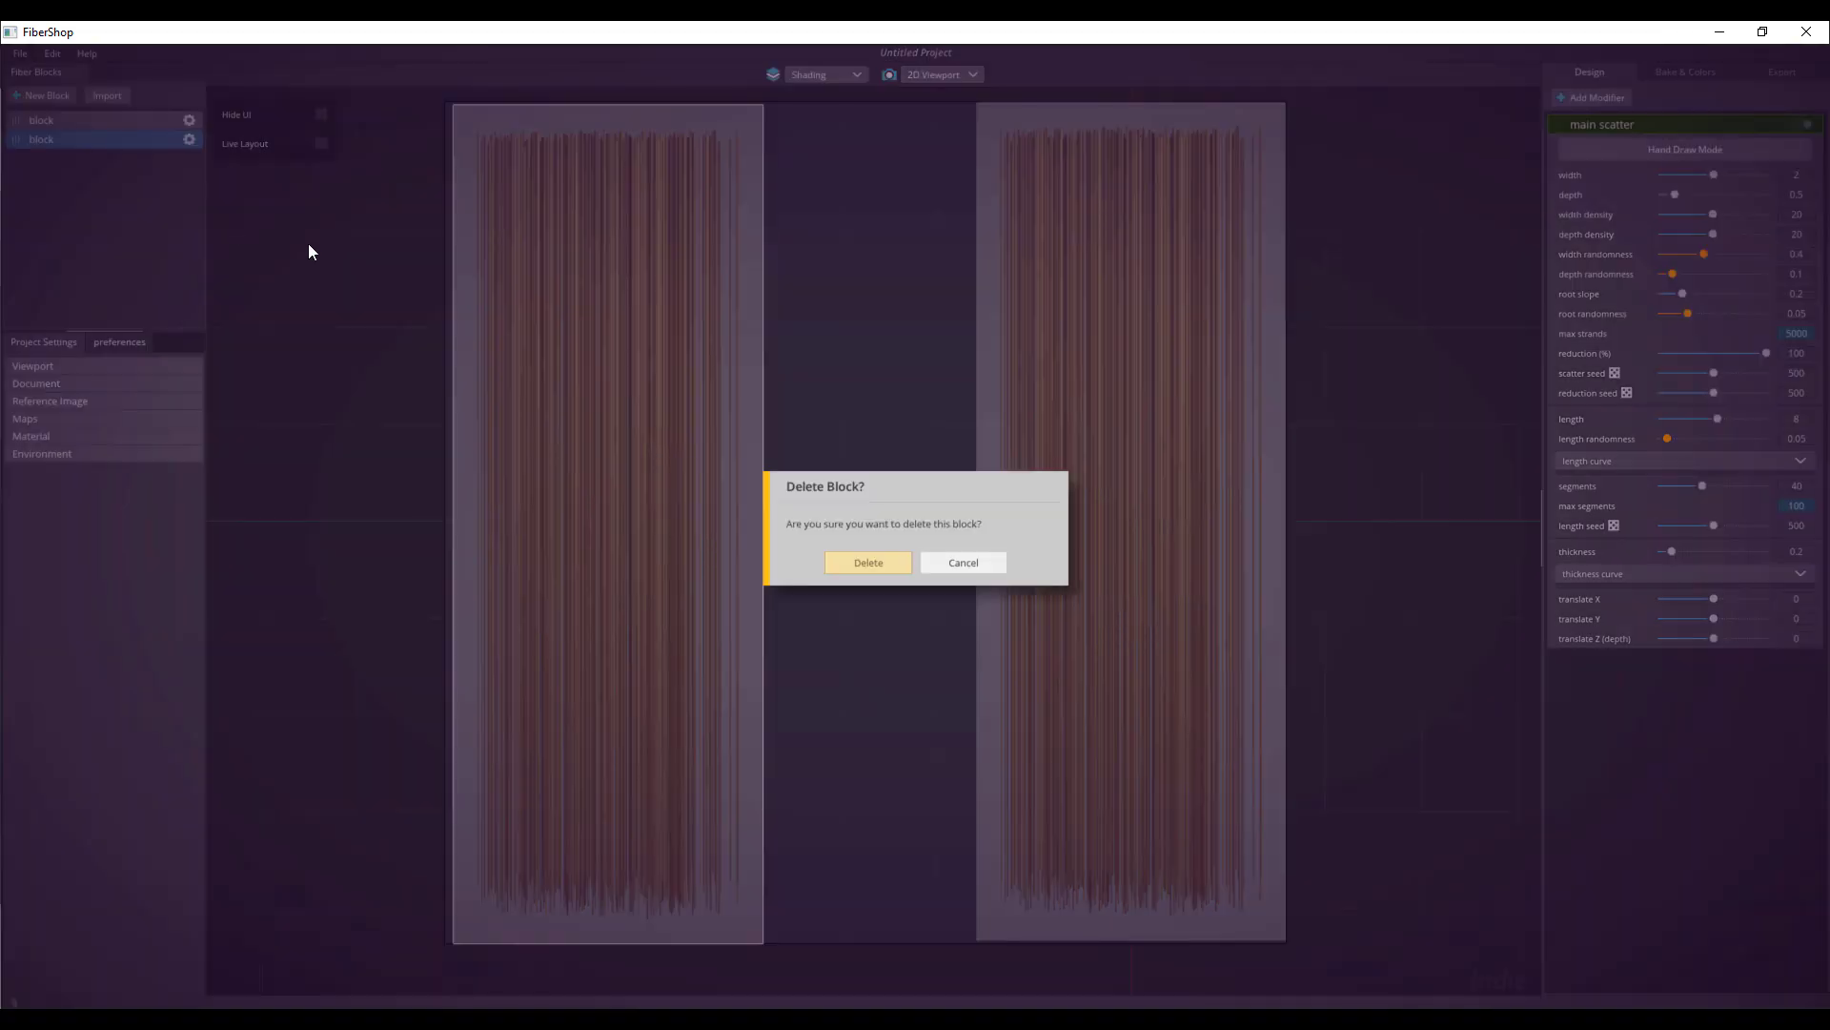
click(861, 560)
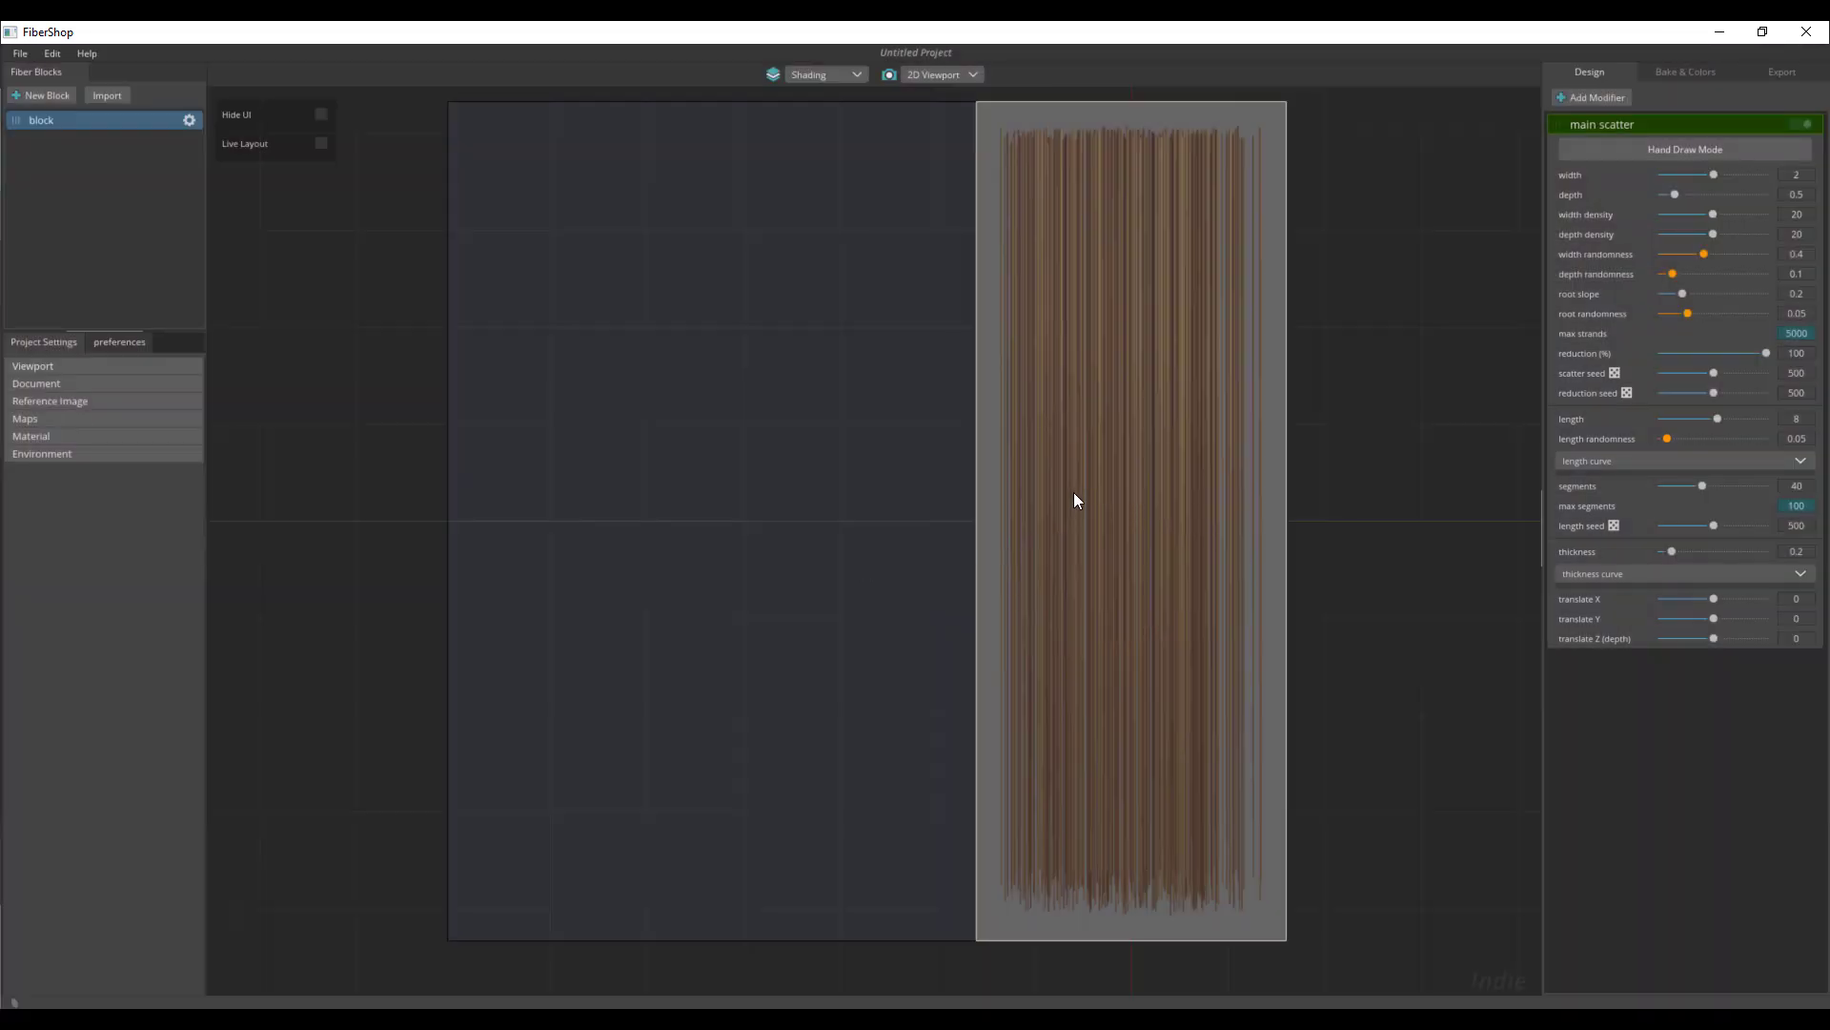
Step: Set the main scatter's width to 2.61, depth to 1.98 and depth density to 25
middle_drag(1073, 491, 901, 490)
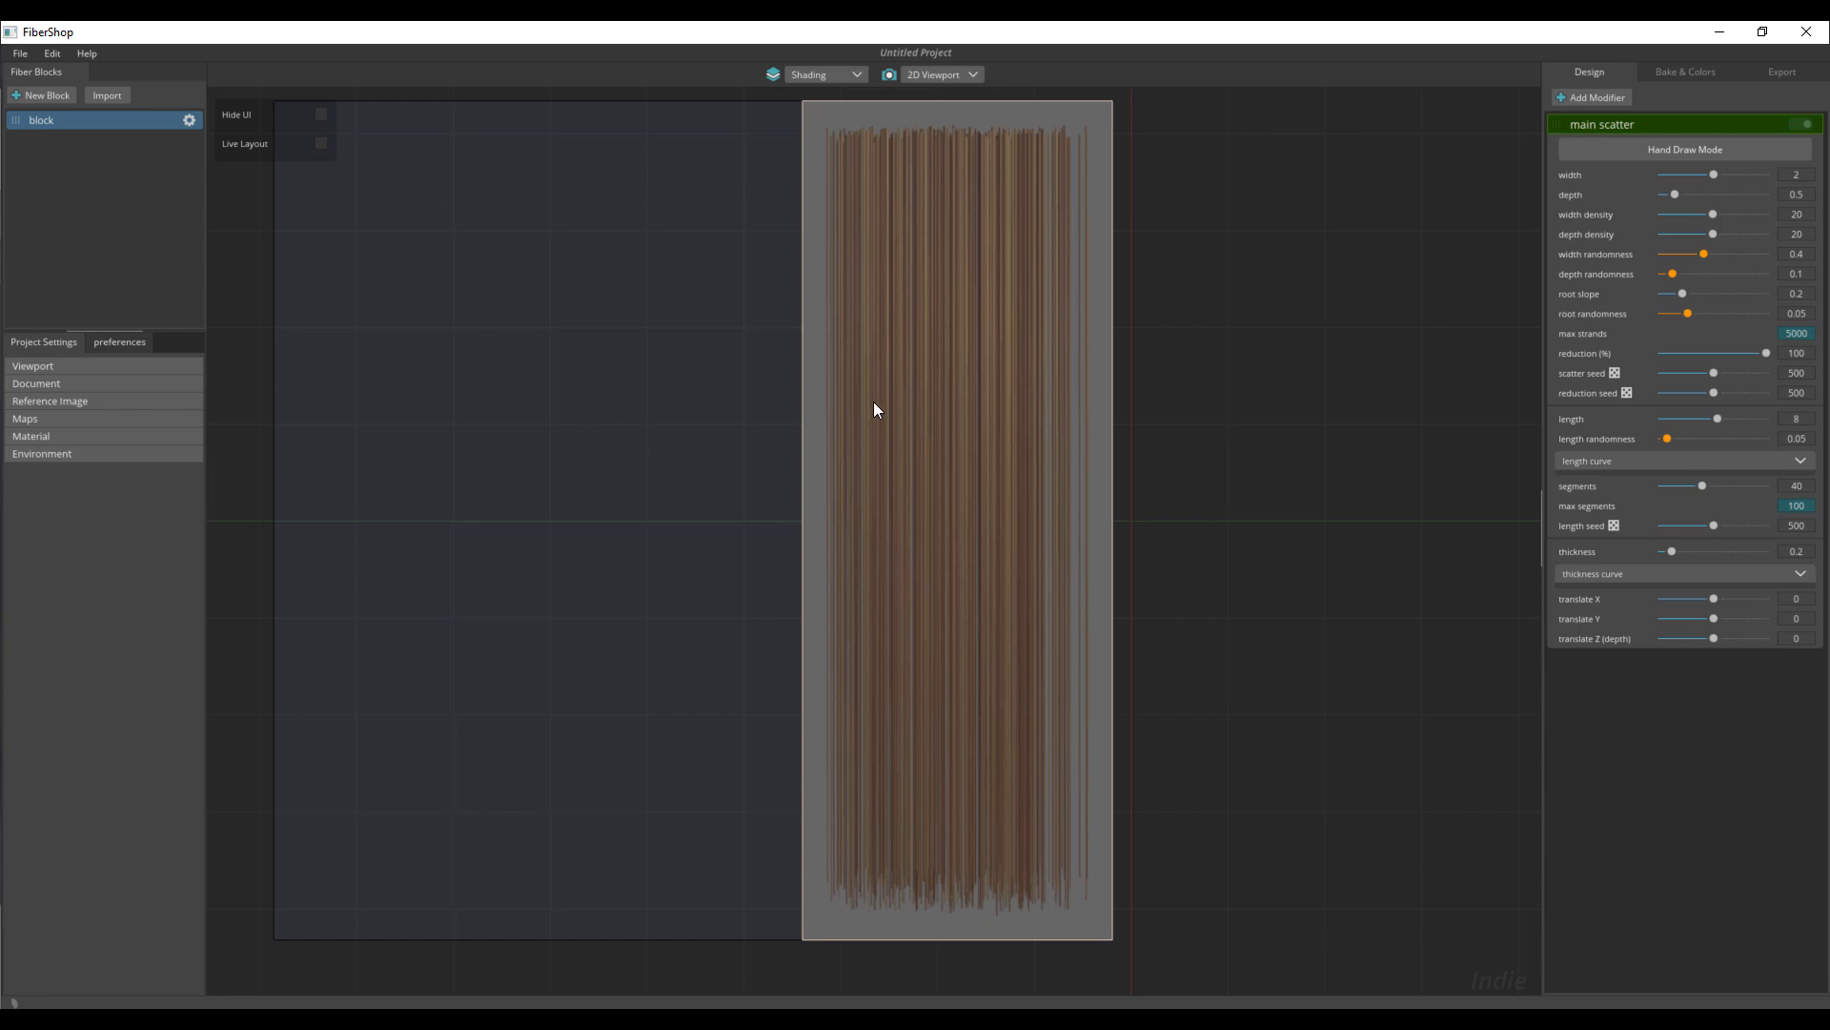
drag(1719, 173, 1739, 176)
drag(1675, 194, 1731, 235)
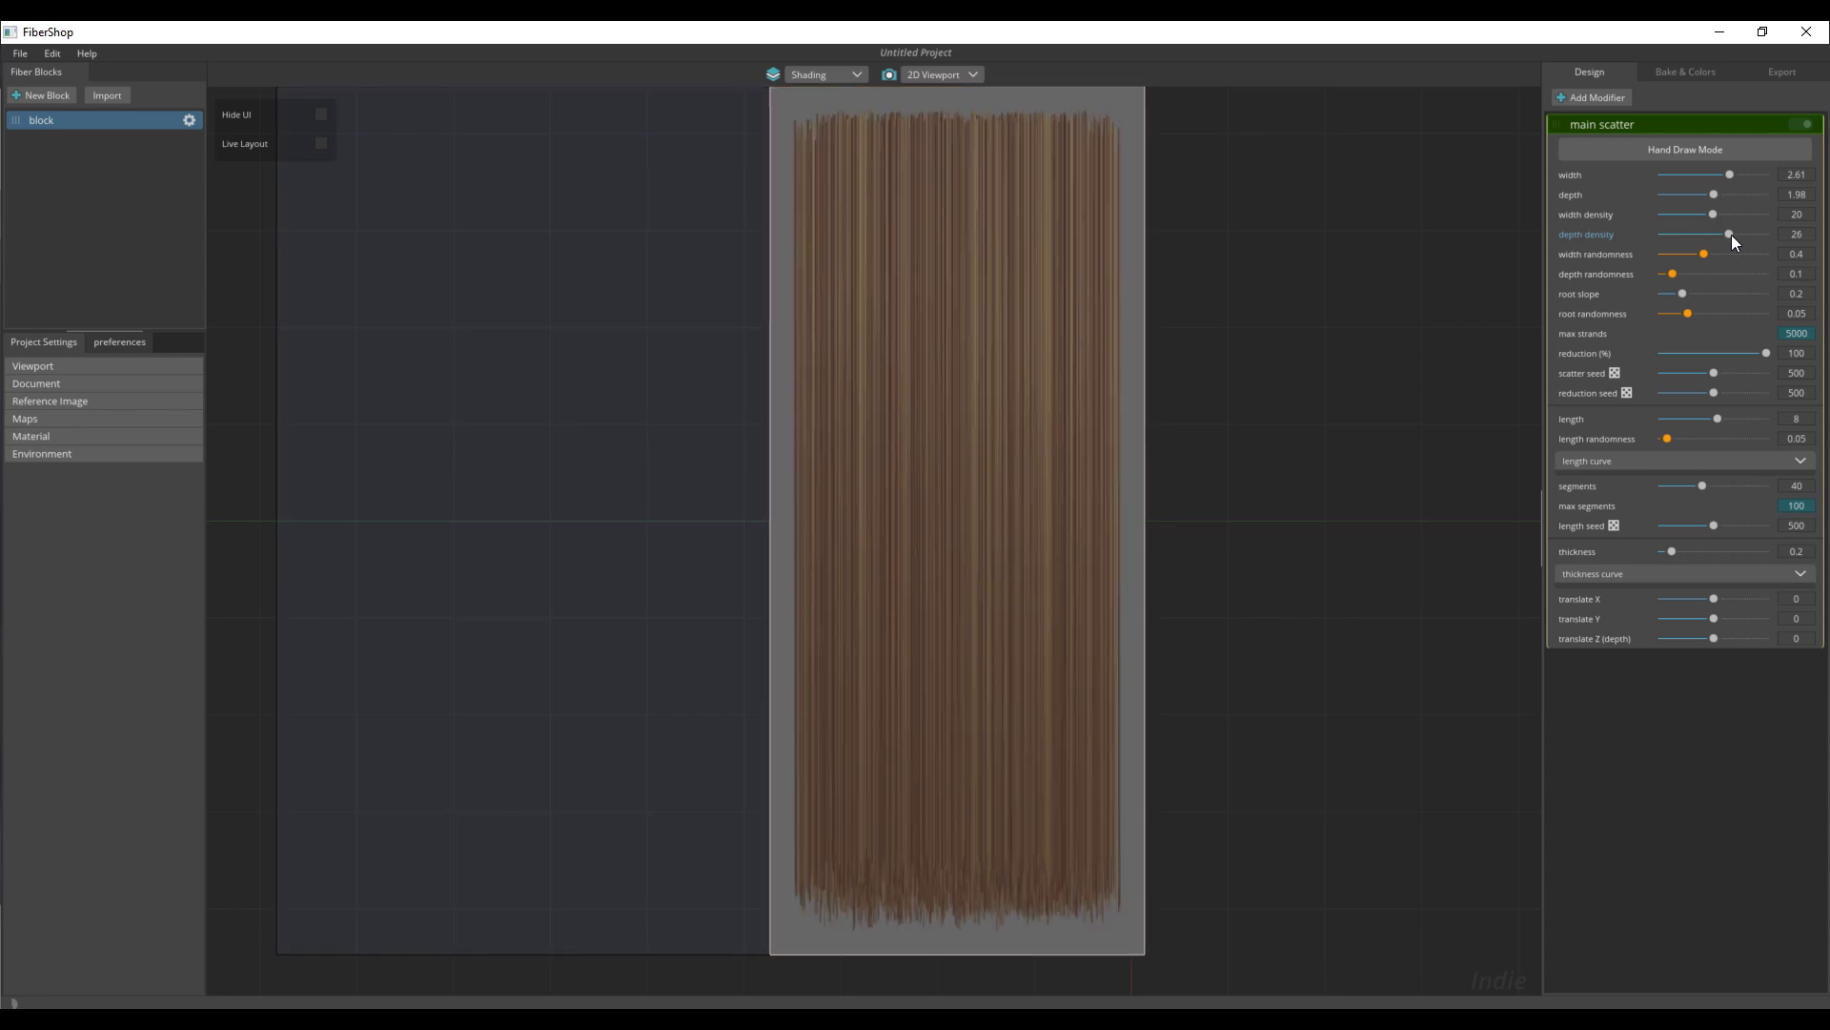
Step: Set the main scatter's length to 8.76, length seed to 456 and length randomness to 1
mouse_move(1716, 419)
mouse_down()
mouse_move(1760, 416)
mouse_move(1700, 415)
mouse_move(1722, 417)
mouse_up()
scroll(915, 486, down, 1)
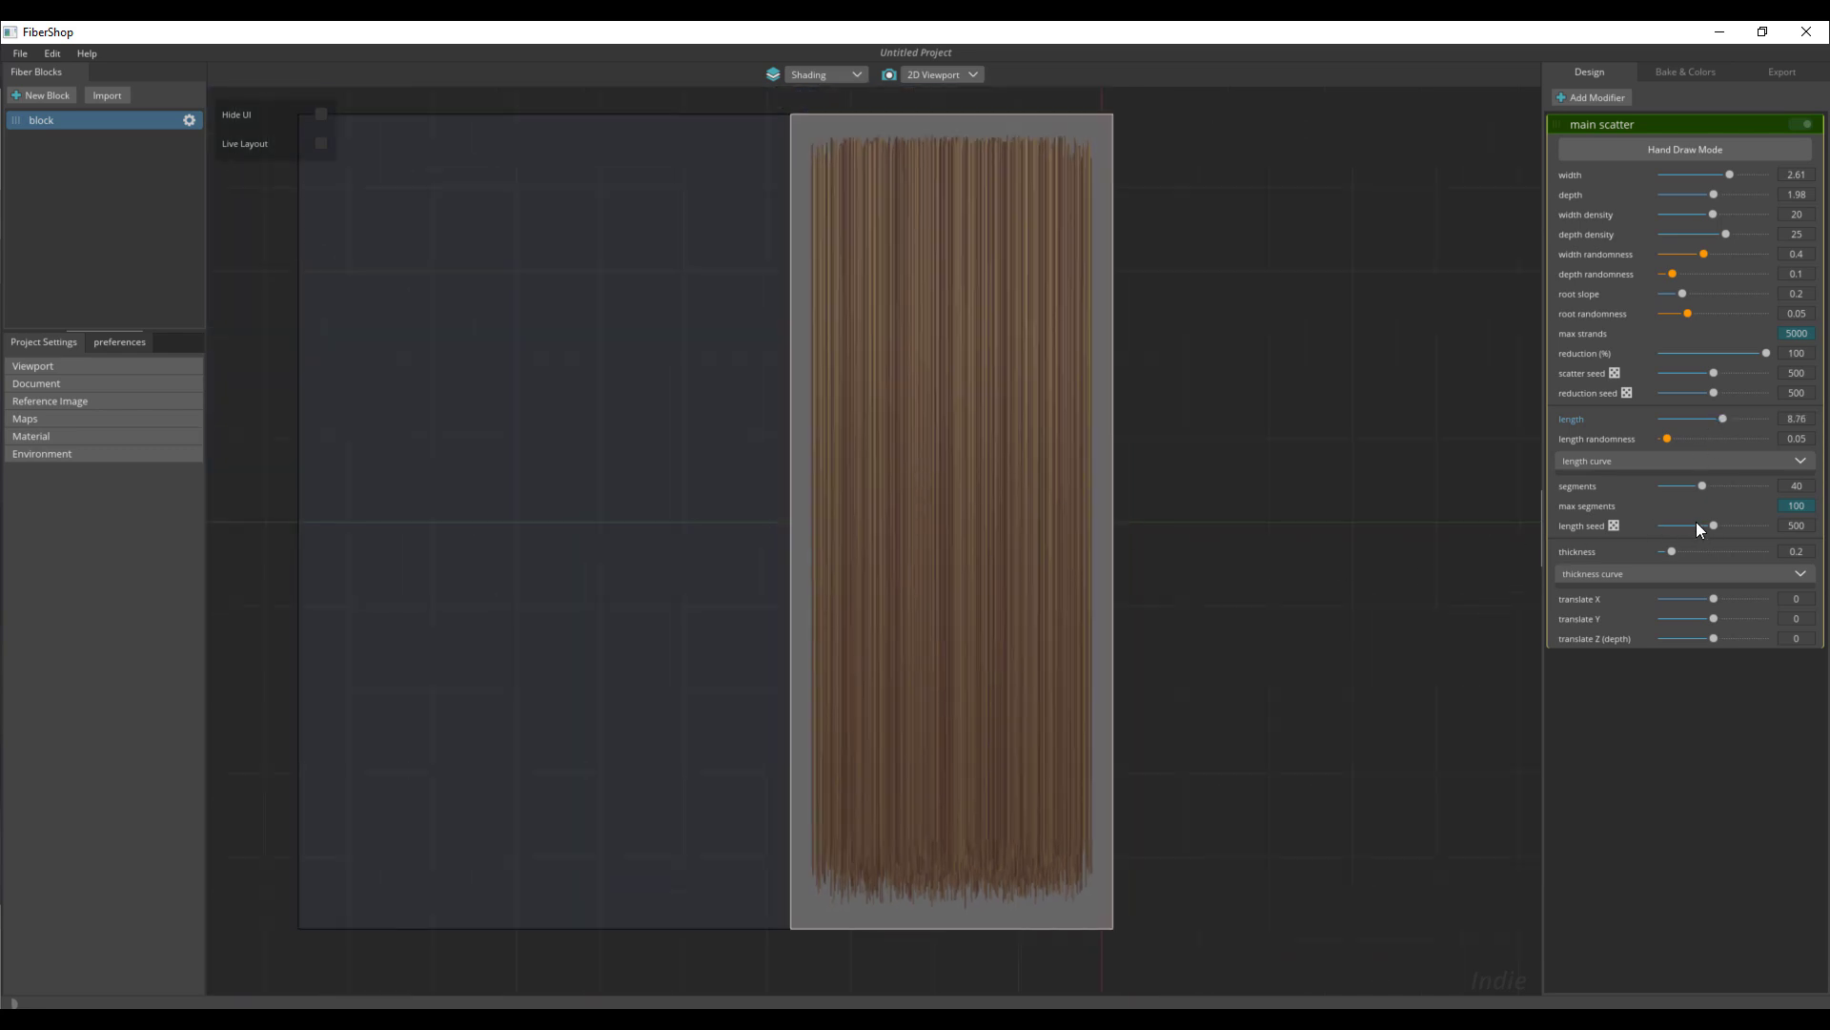
mouse_move(1721, 524)
mouse_down()
mouse_move(1758, 522)
mouse_move(1712, 528)
mouse_up()
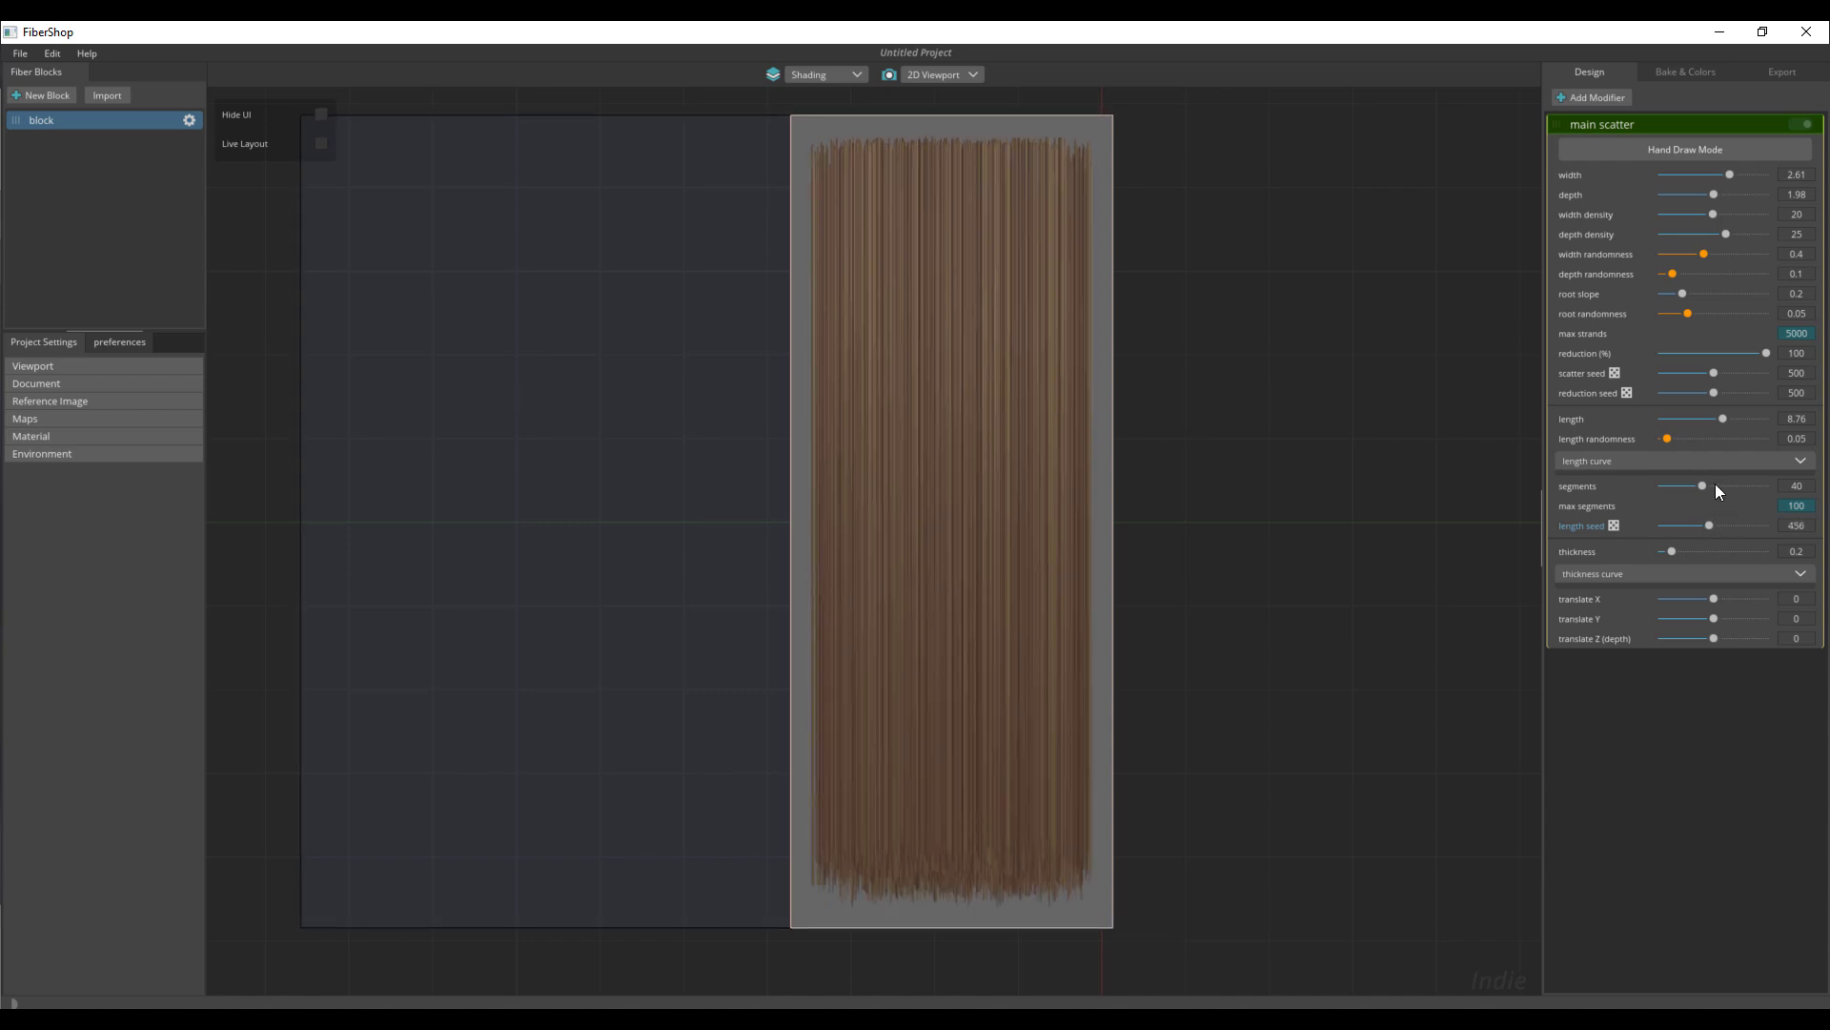
drag(1669, 437, 1768, 456)
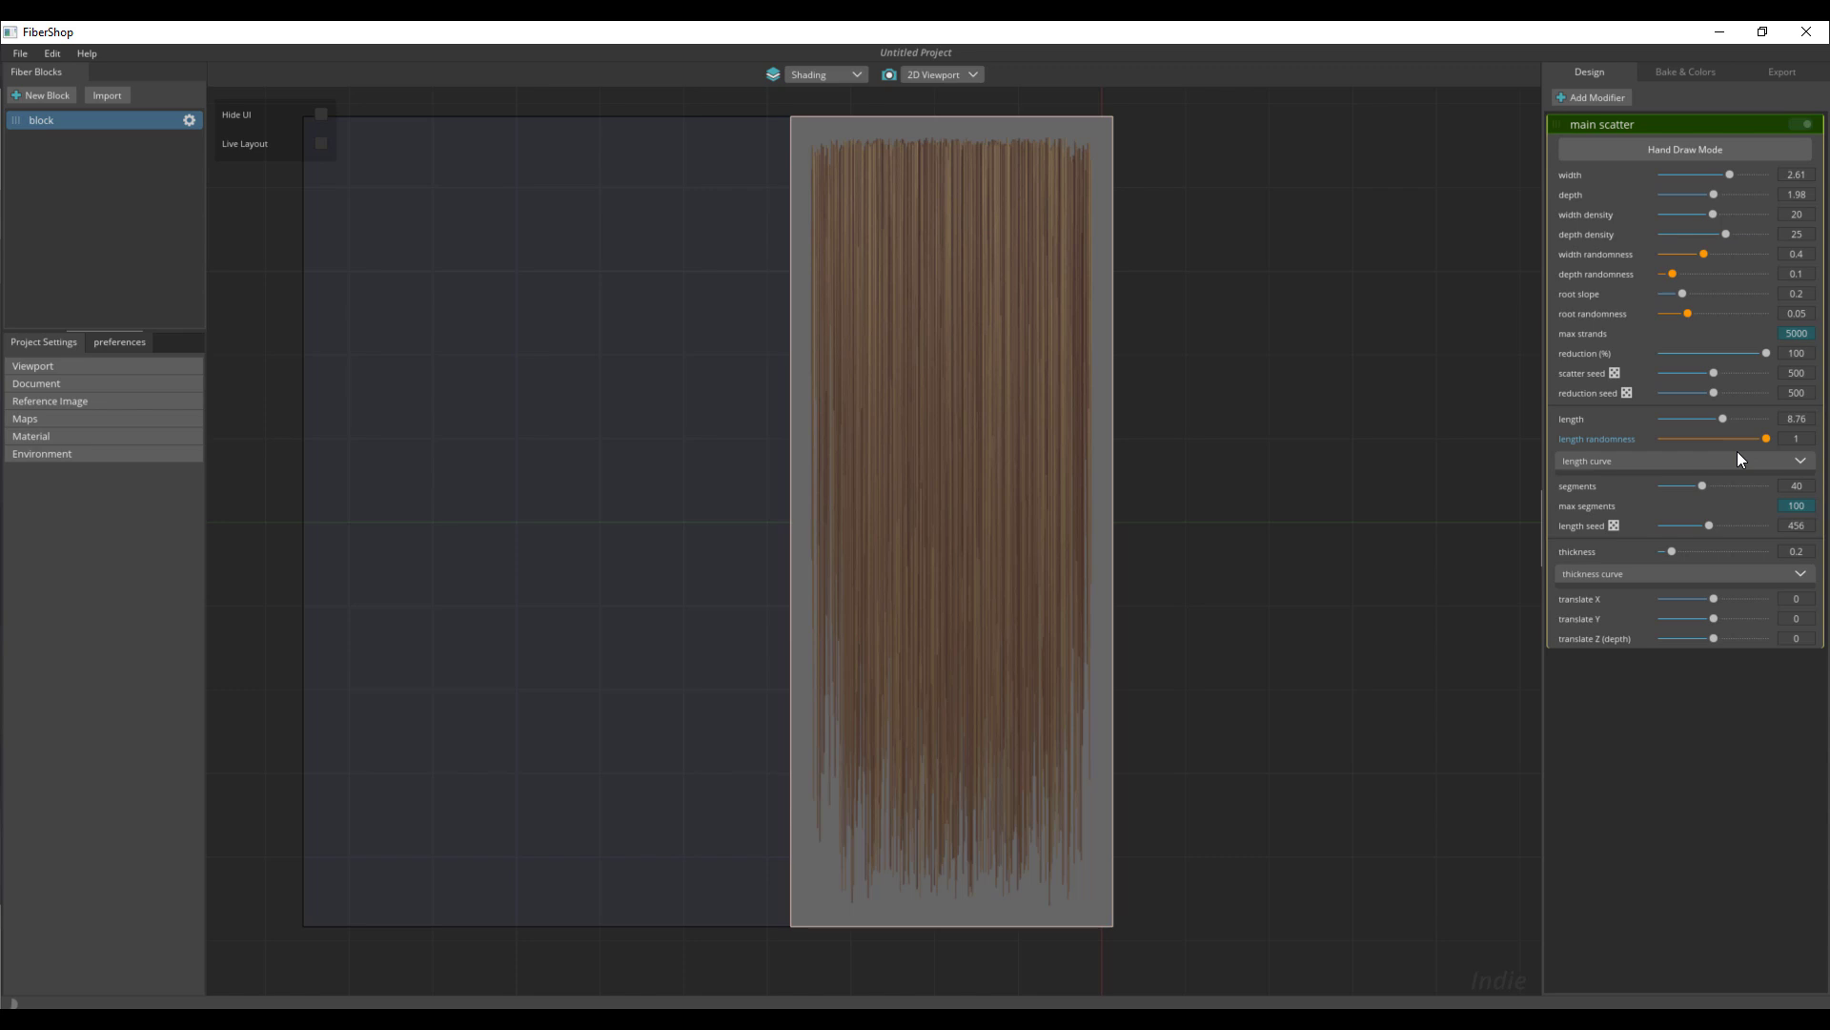
Step: Add a Noise modifier to the block and set its strength to 0.33
click(1589, 94)
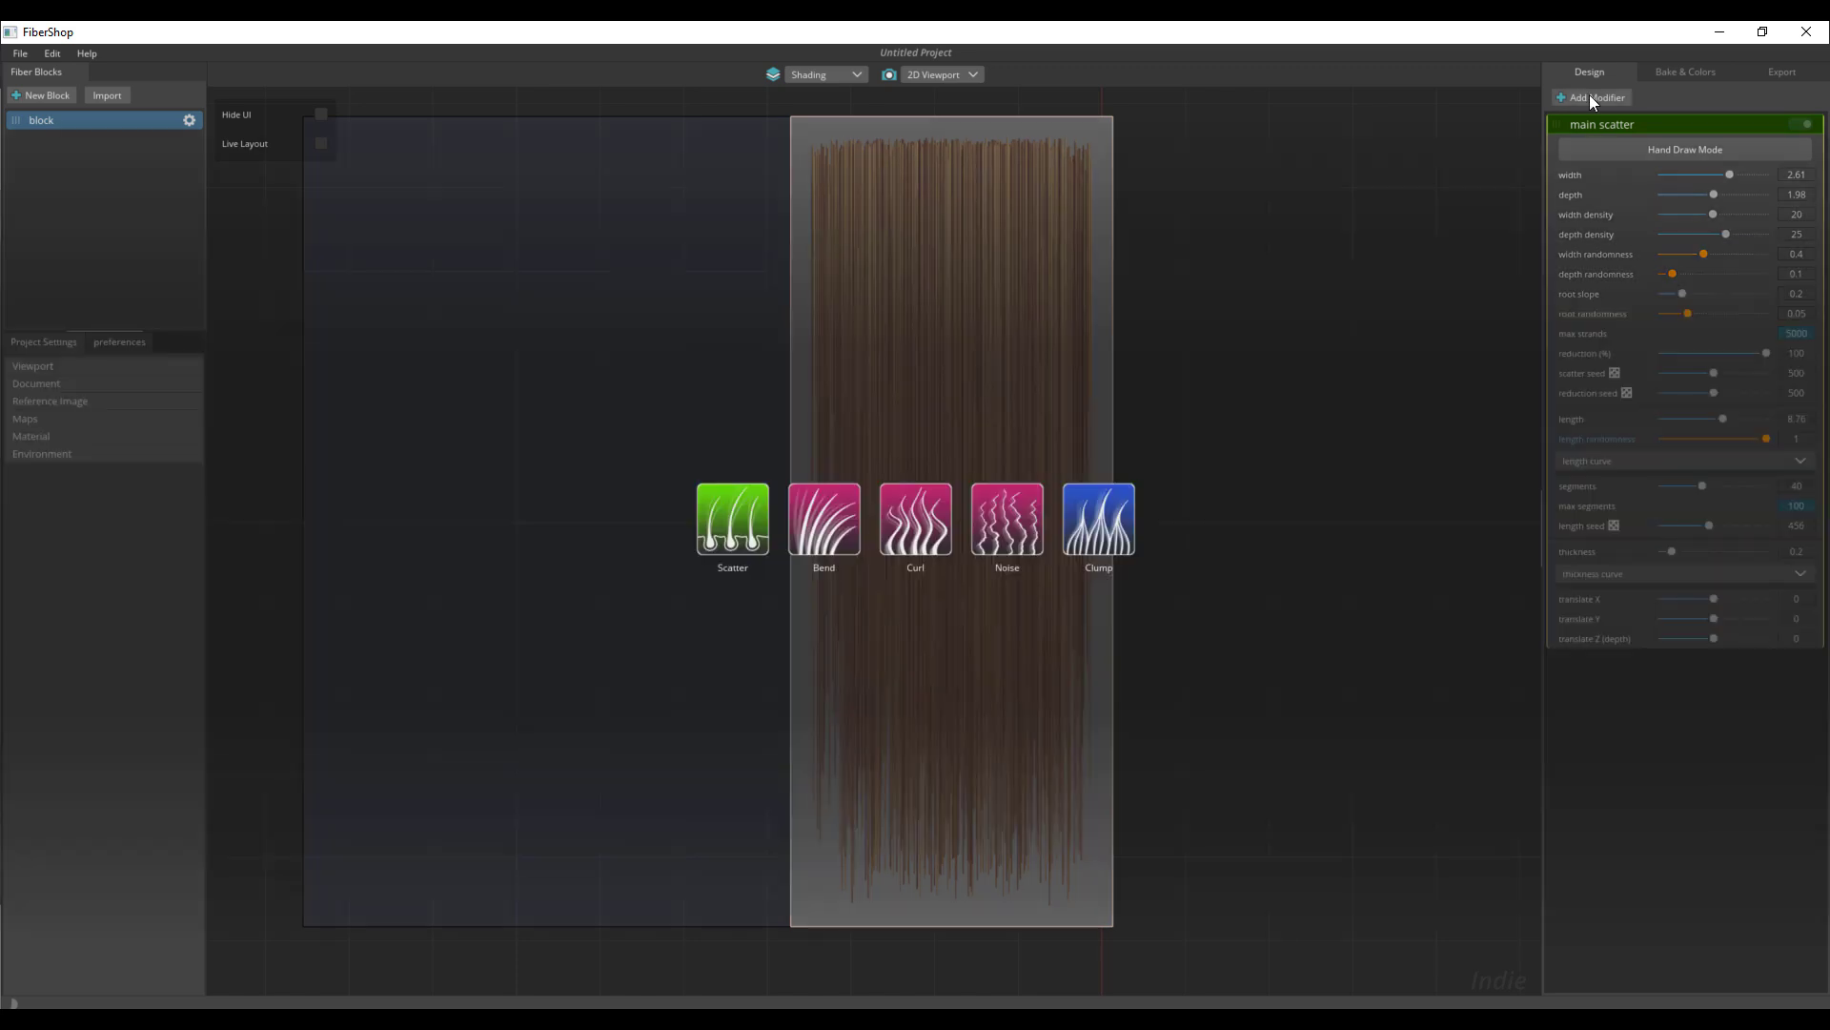
click(1029, 546)
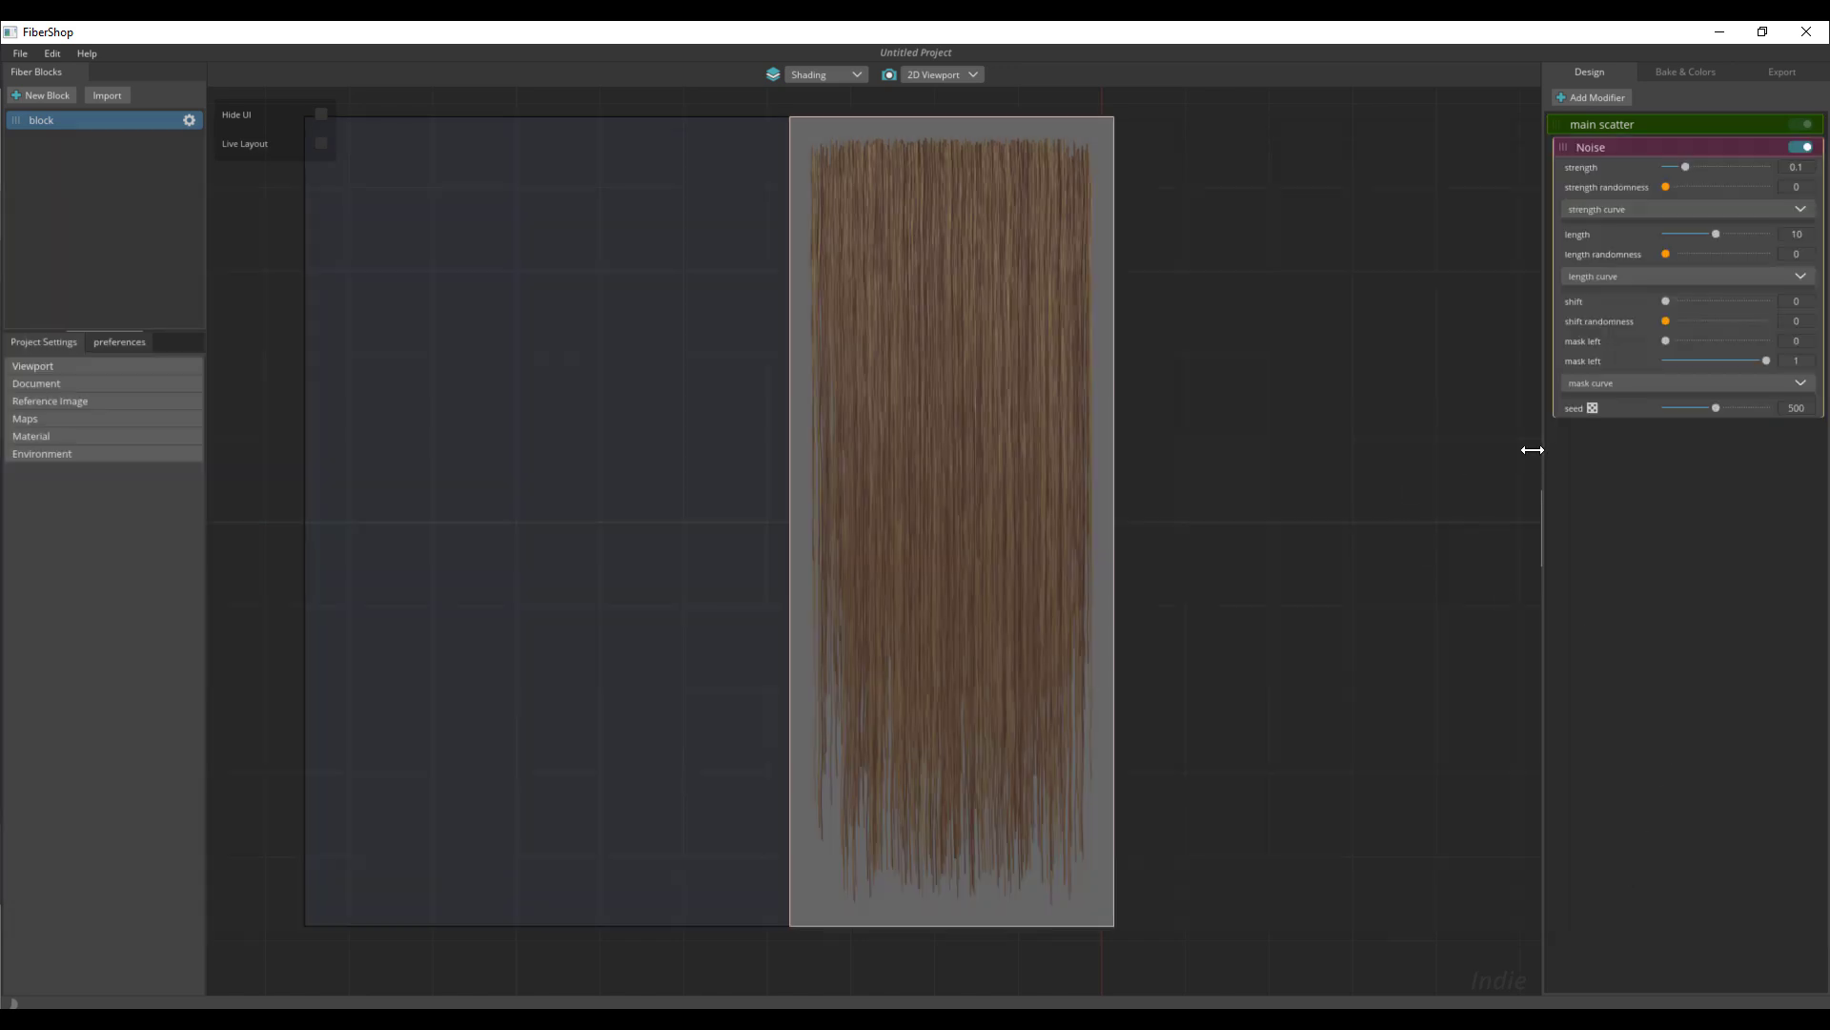
drag(1686, 167, 1731, 170)
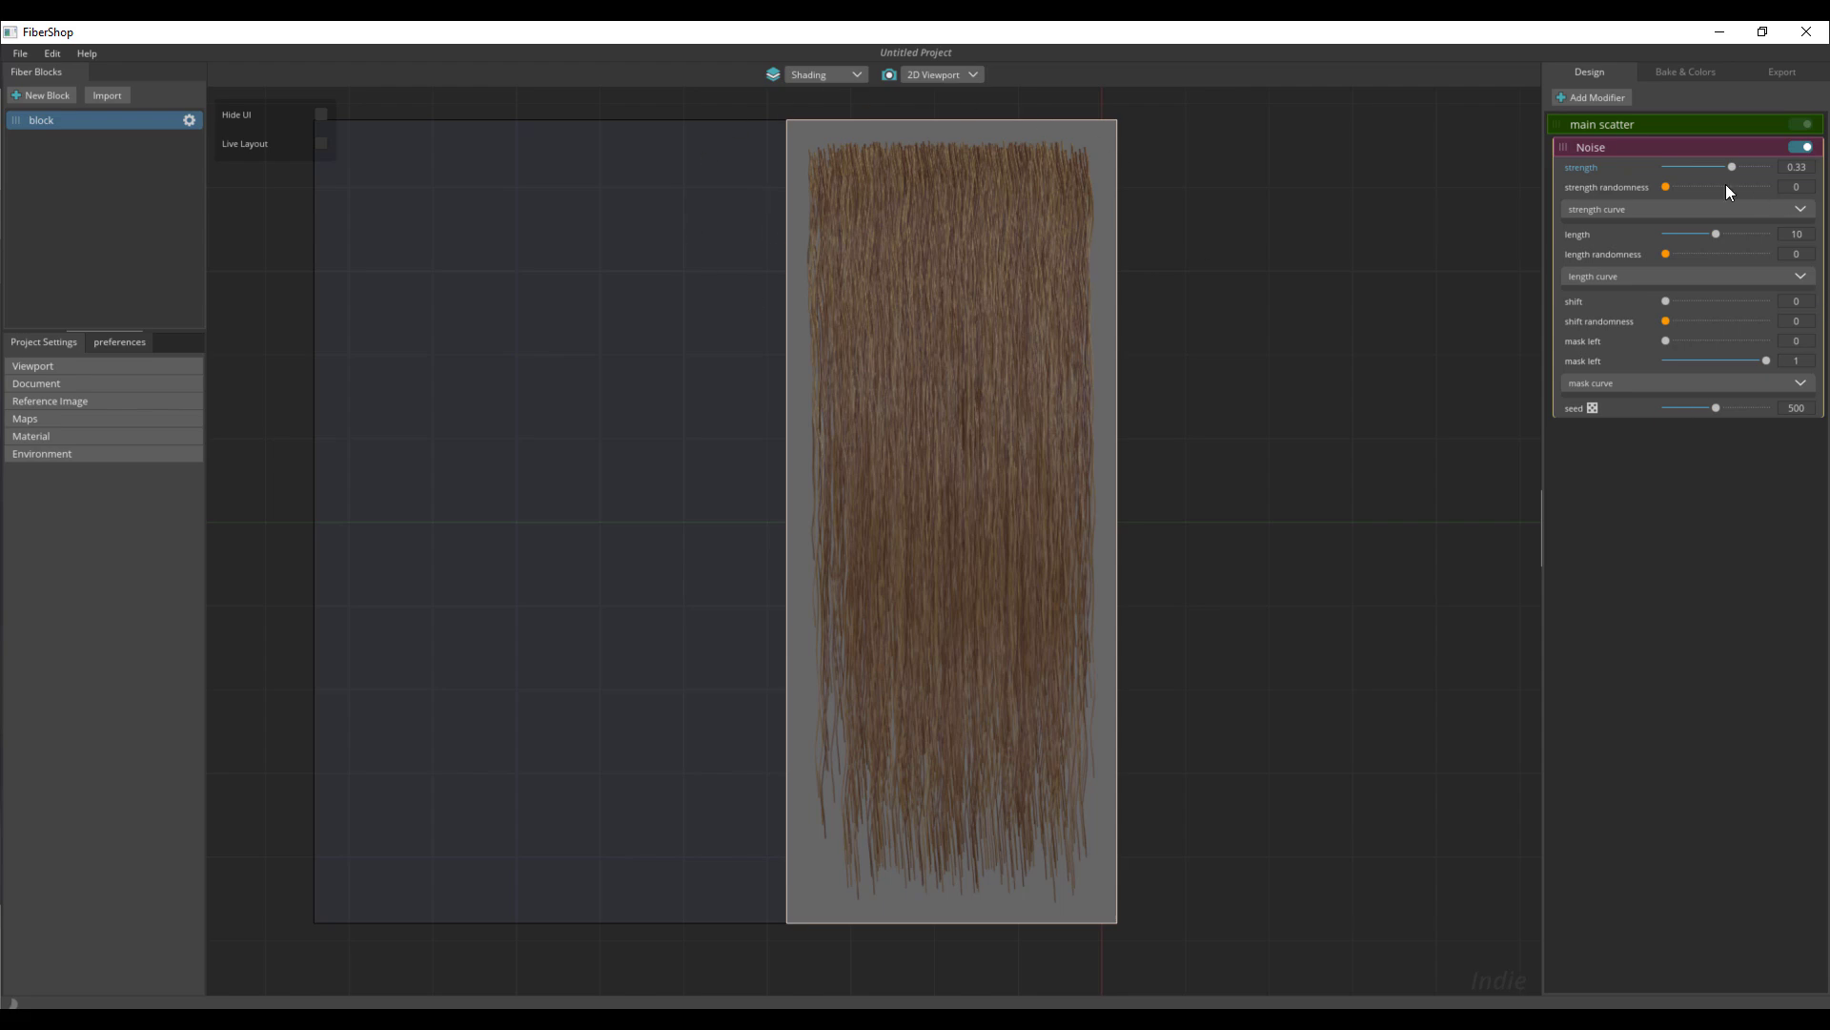
Step: Shape the Noise strength curve to rise from zero at the root to full strength at the tip
click(1798, 210)
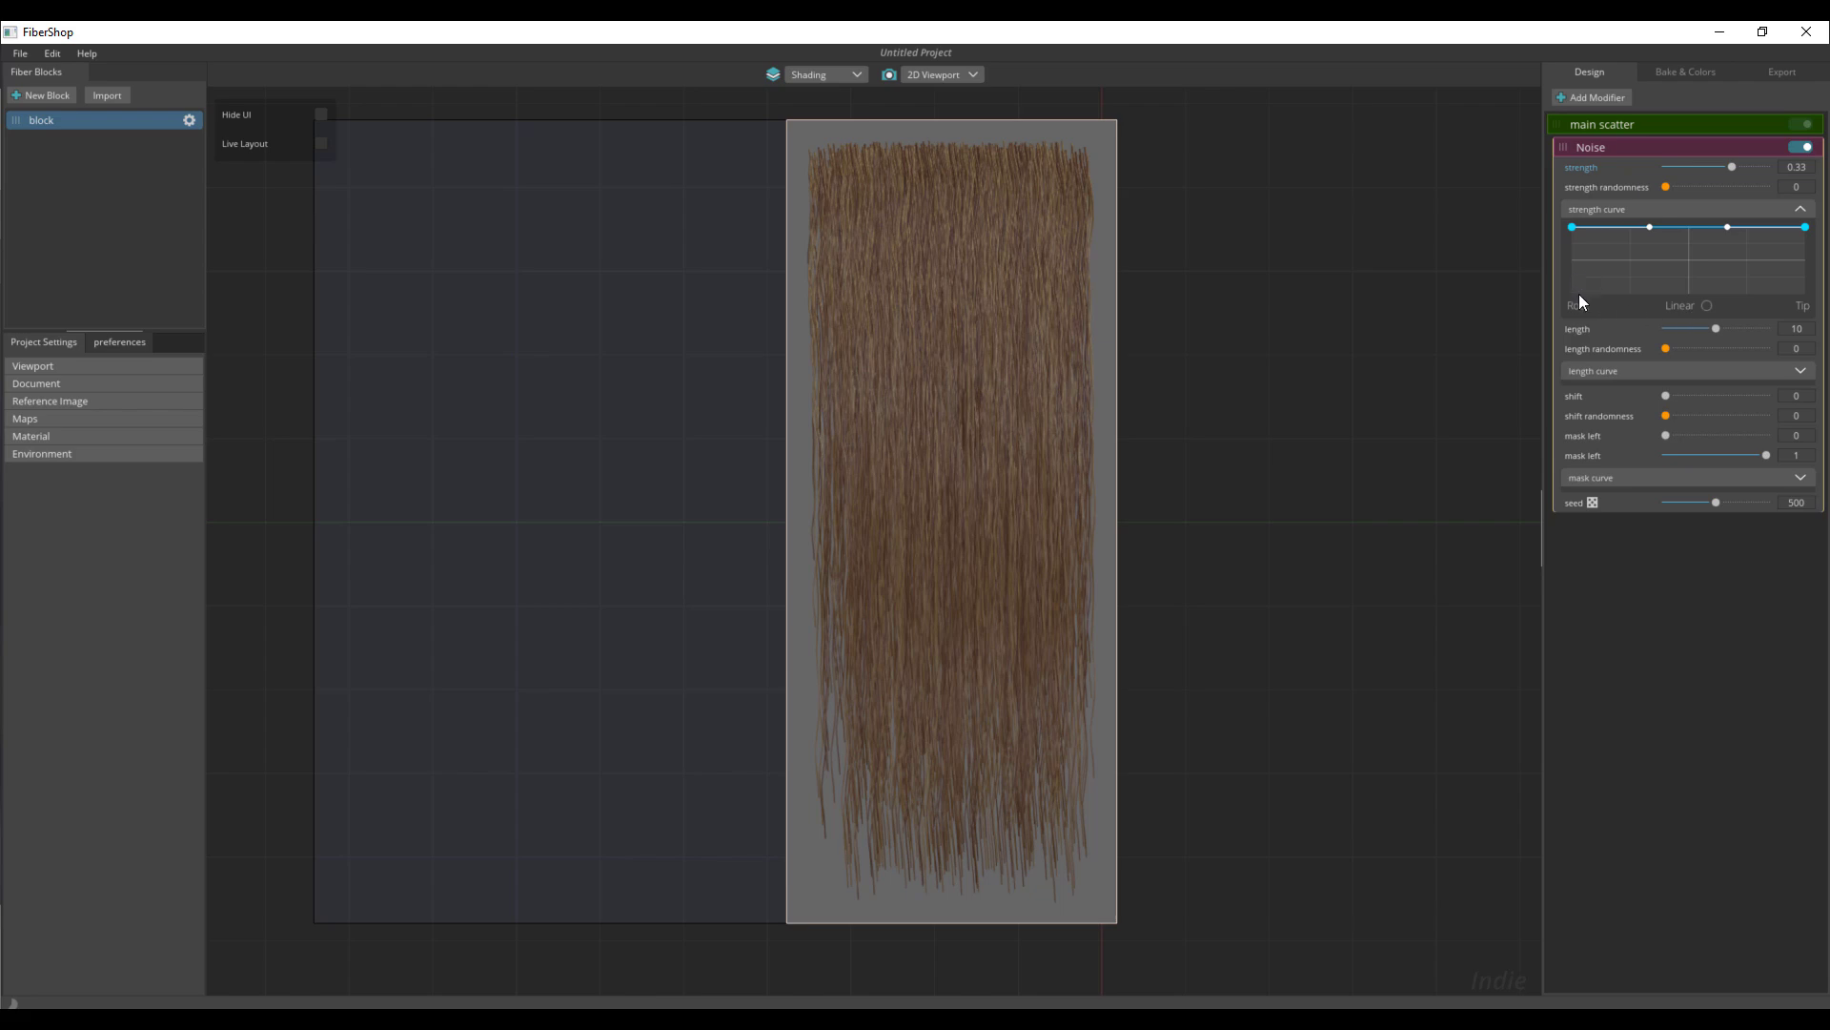
click(1808, 229)
drag(1572, 229, 1565, 288)
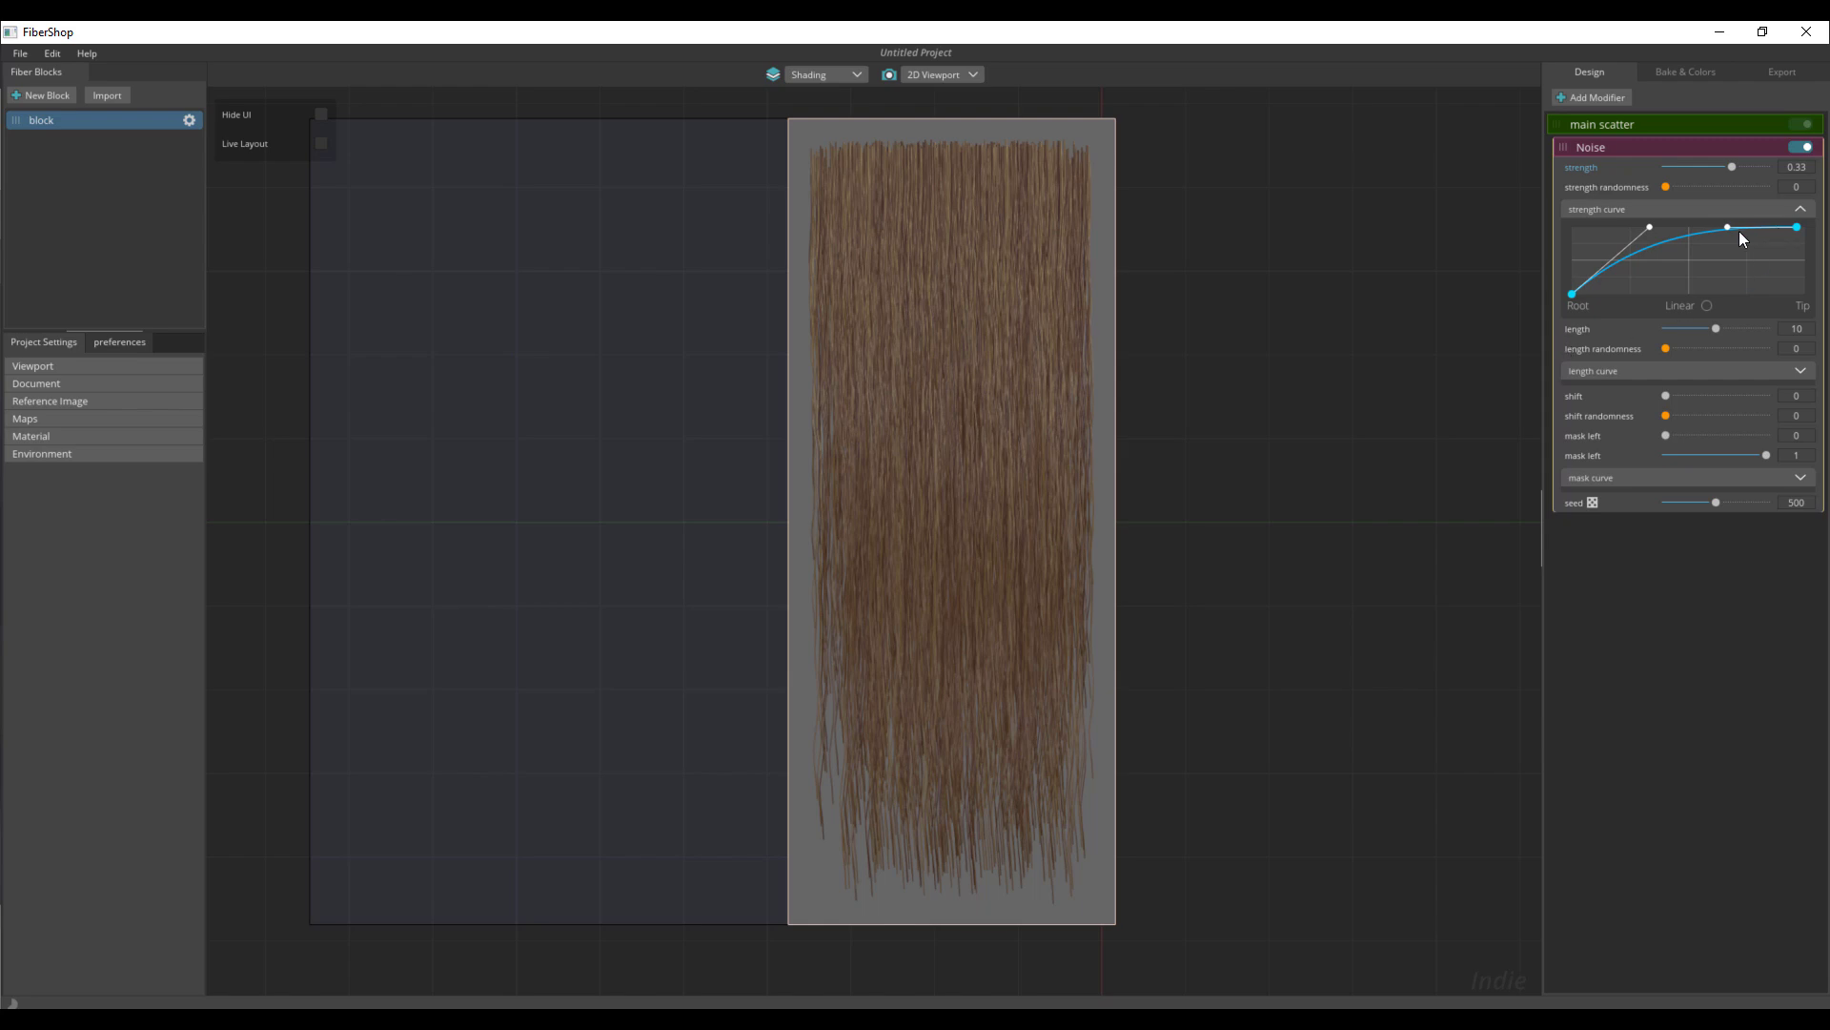
mouse_move(1724, 225)
mouse_down()
mouse_move(1633, 226)
mouse_move(1744, 230)
mouse_up()
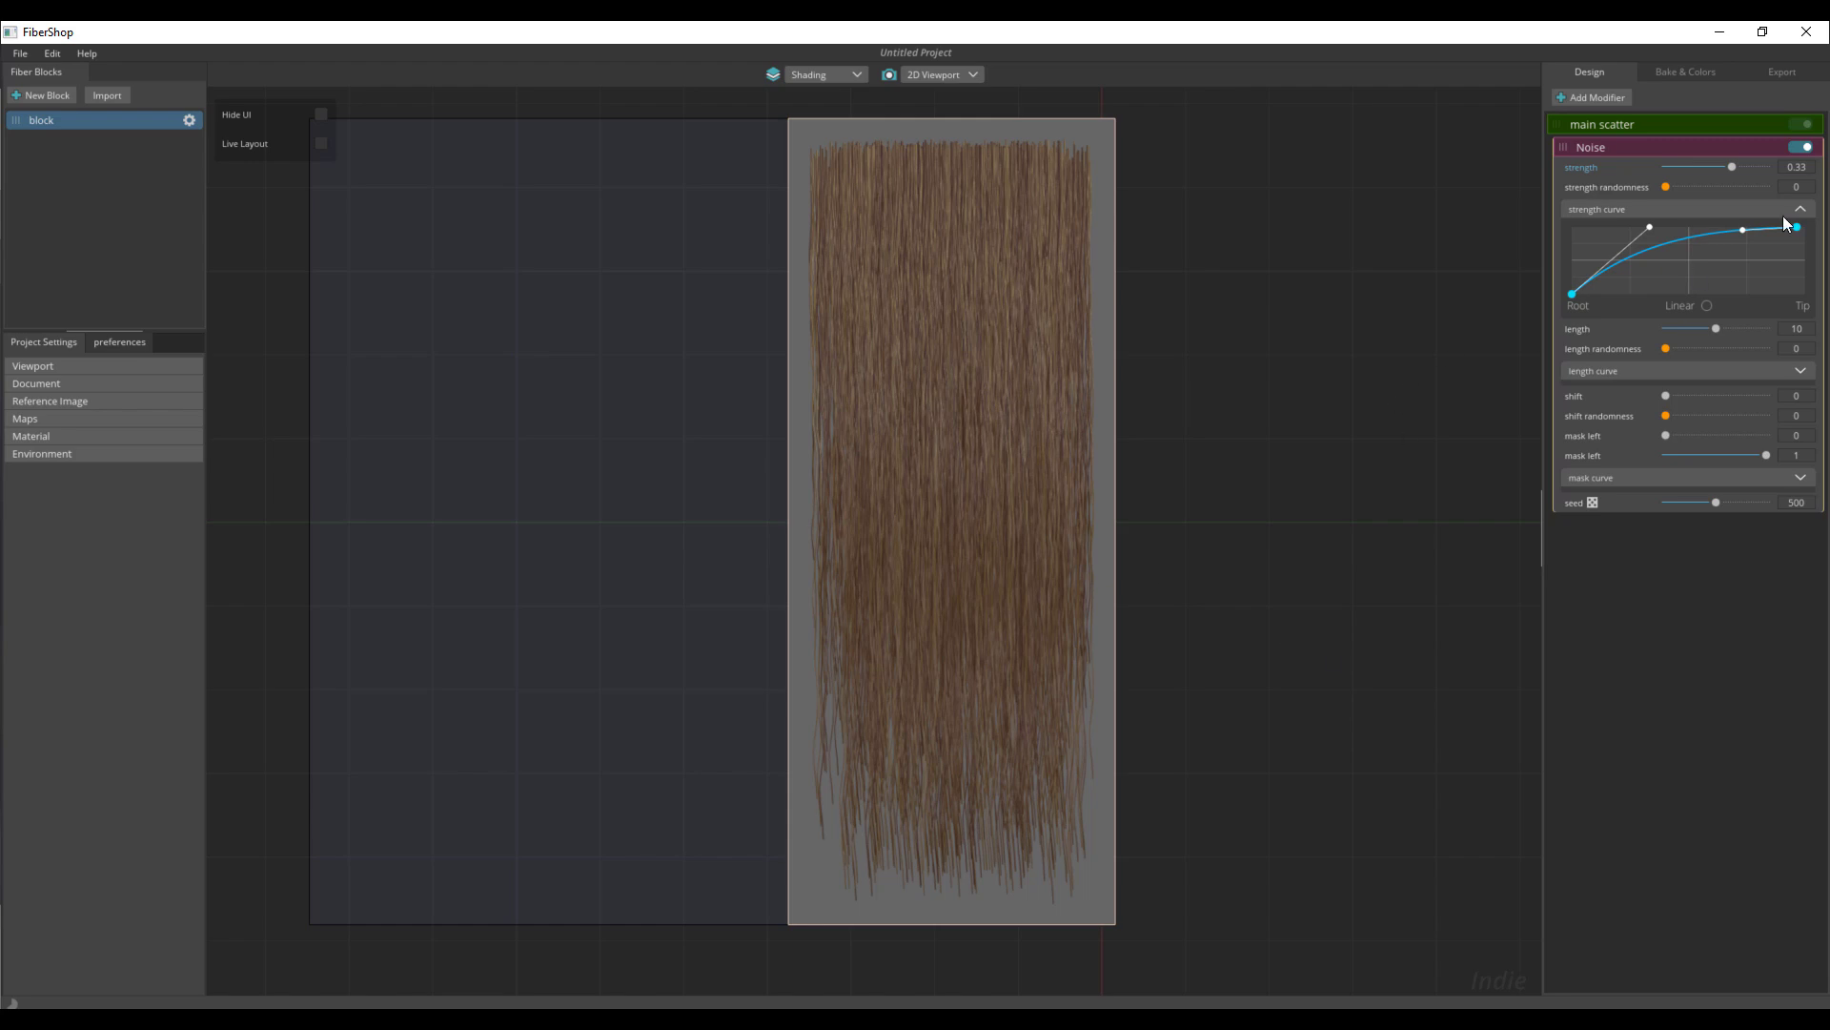
click(1640, 143)
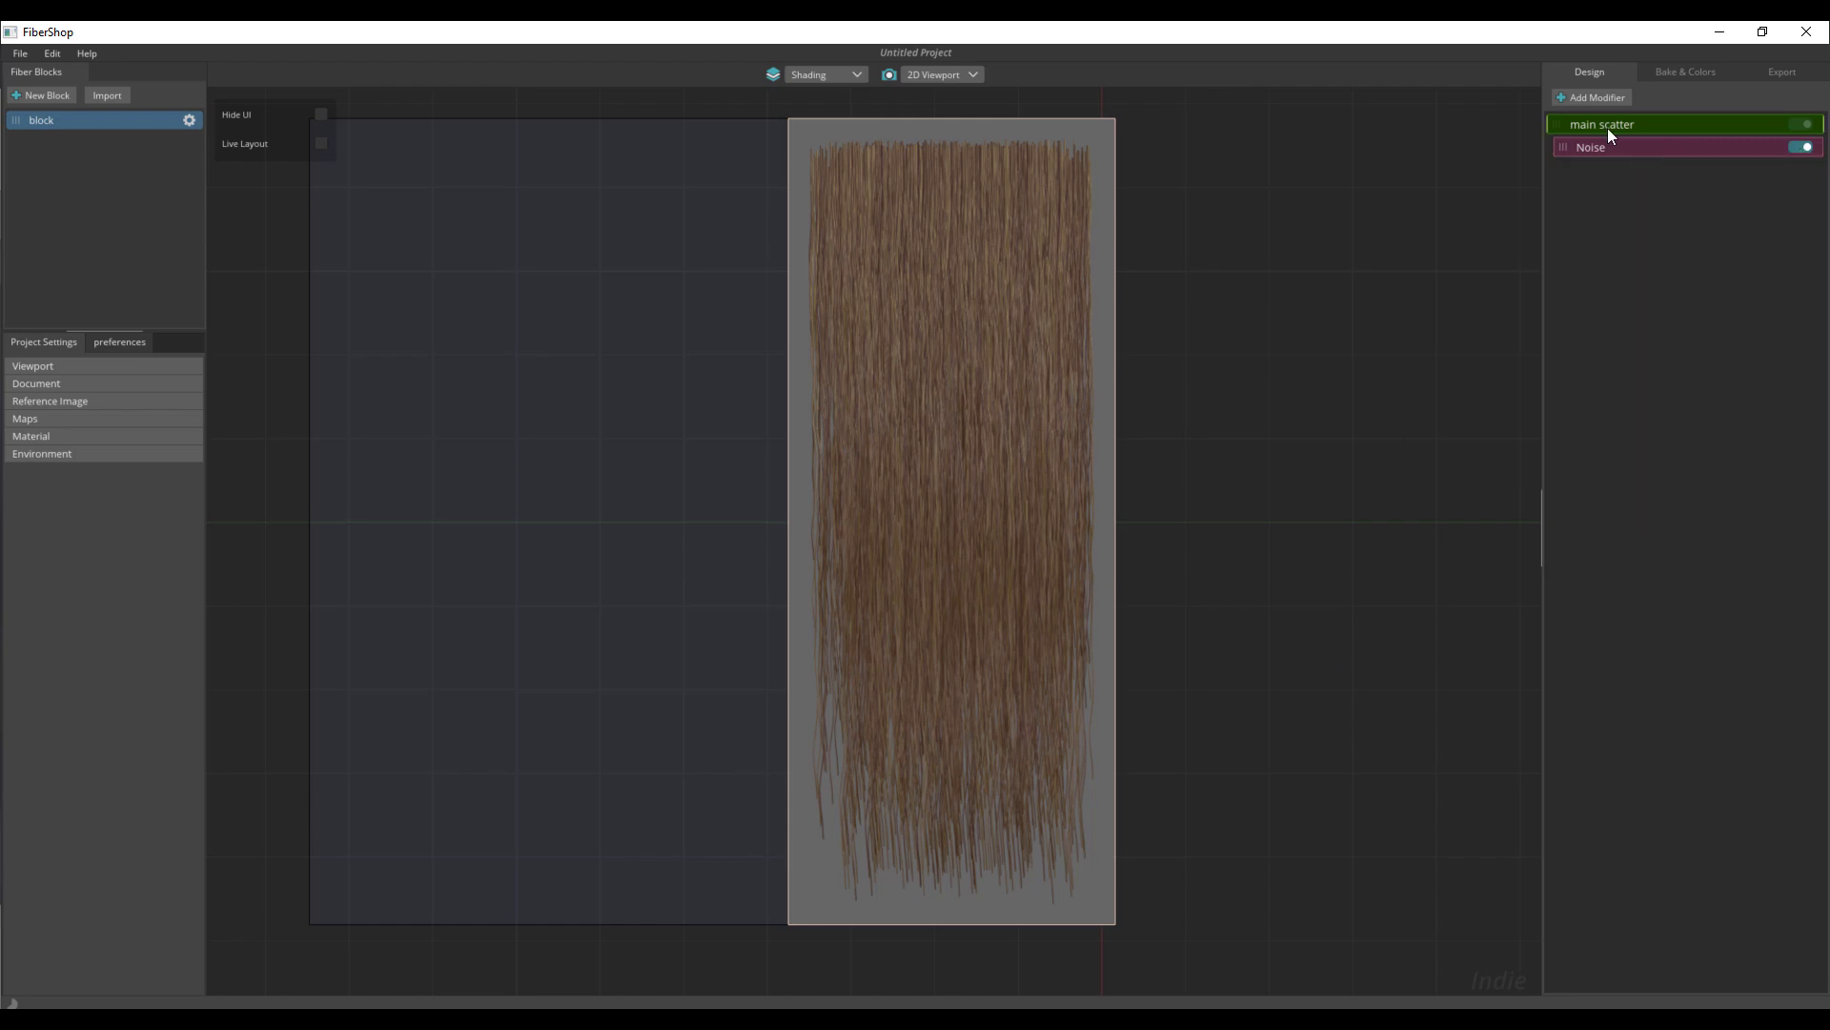
Step: Add a Clump modifier to the block with a clump scatter width of 4.06 and fly away of 13
click(1584, 100)
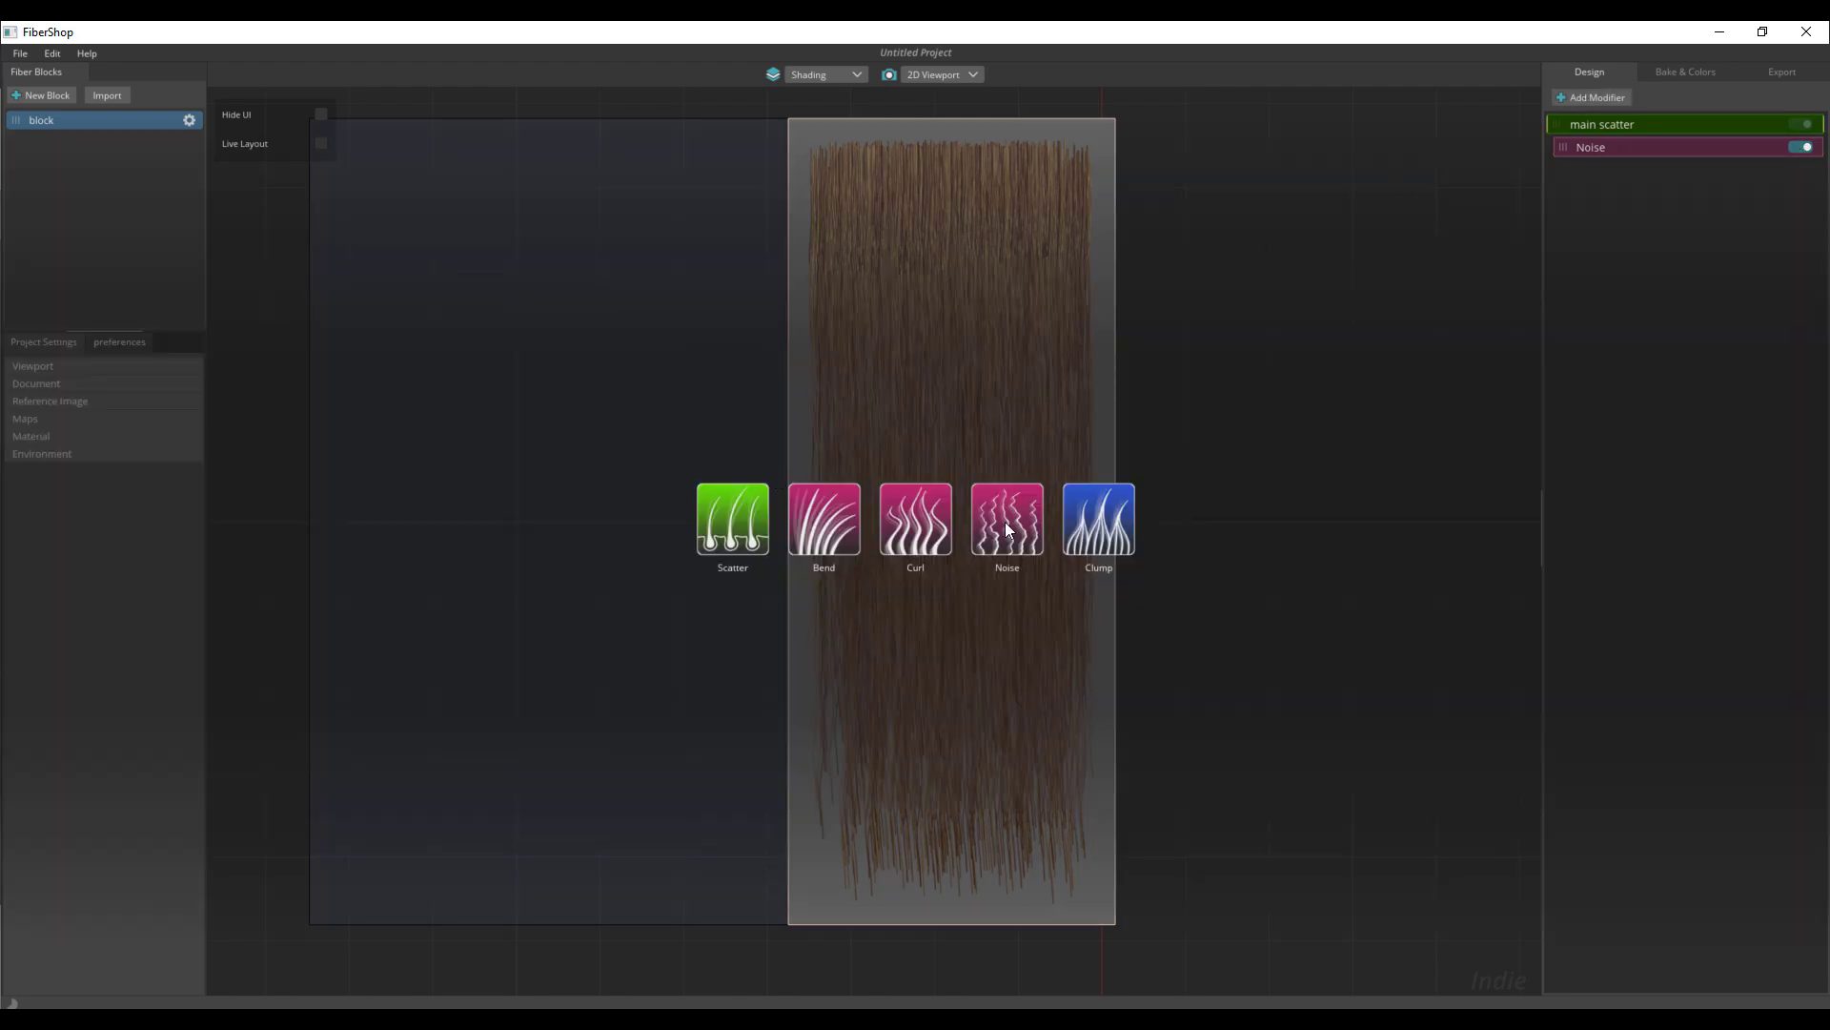
click(1113, 530)
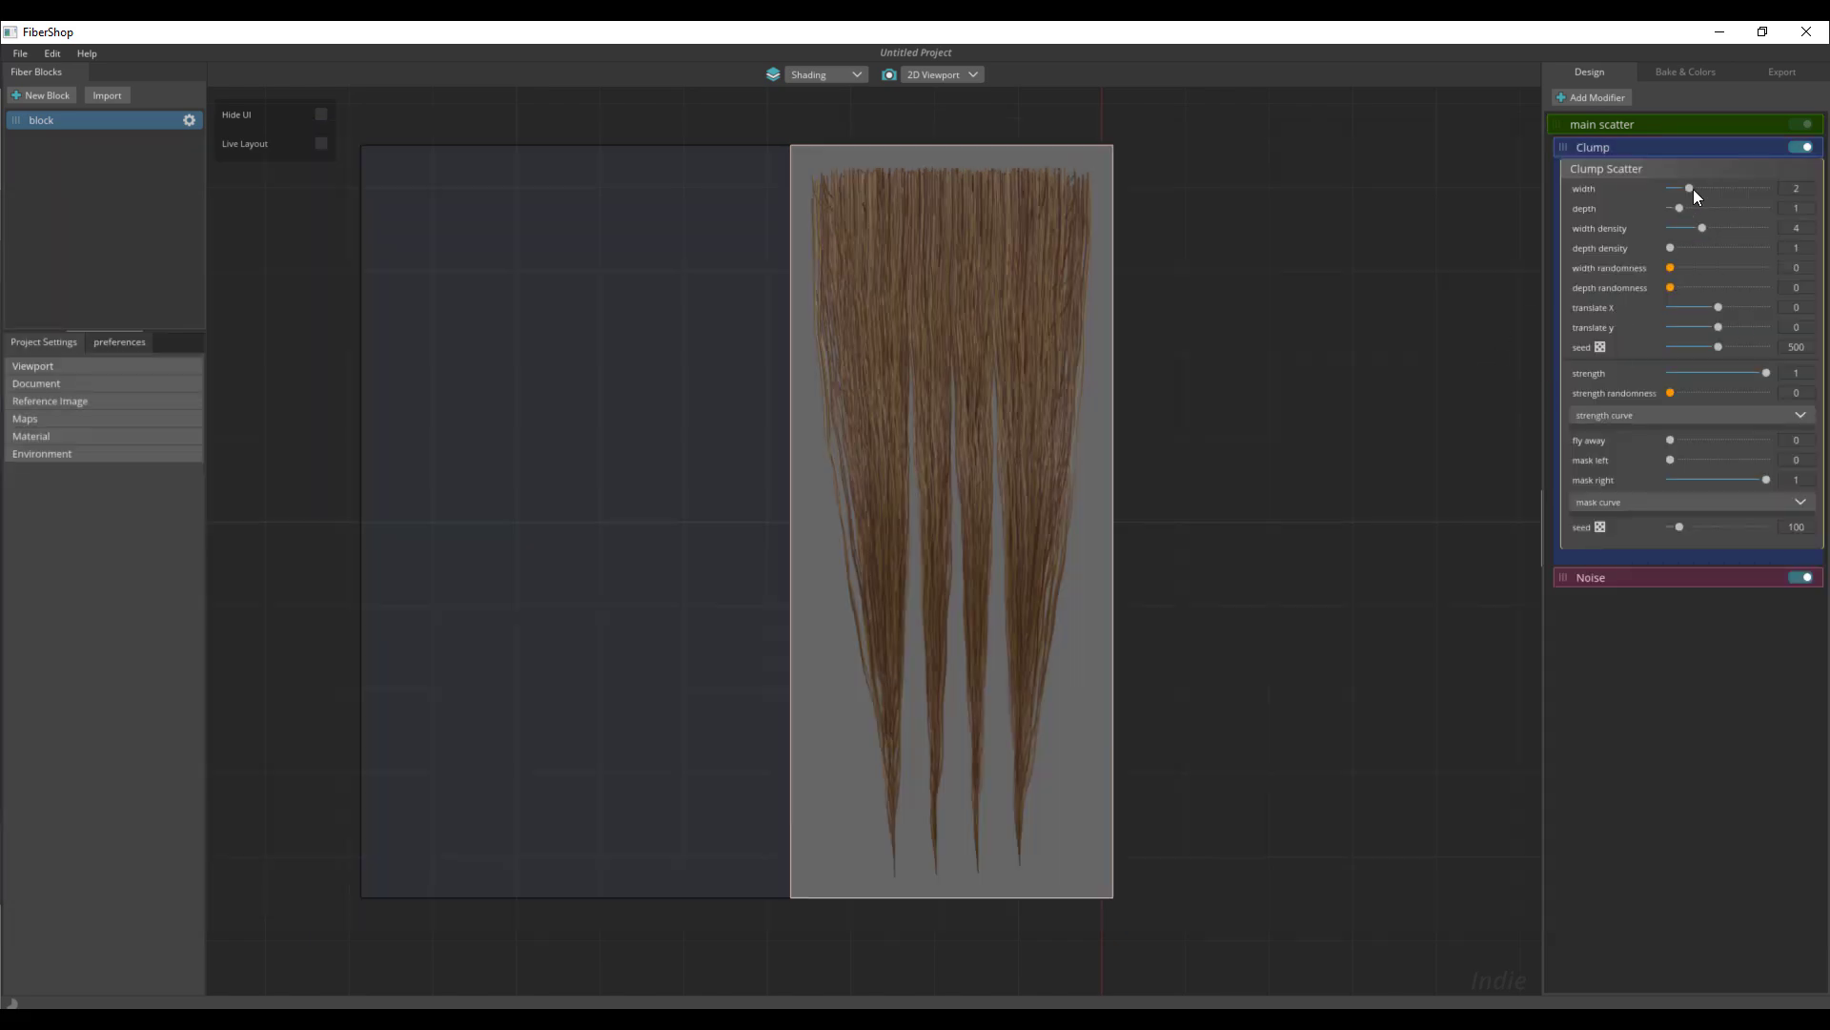
drag(1693, 189, 1700, 188)
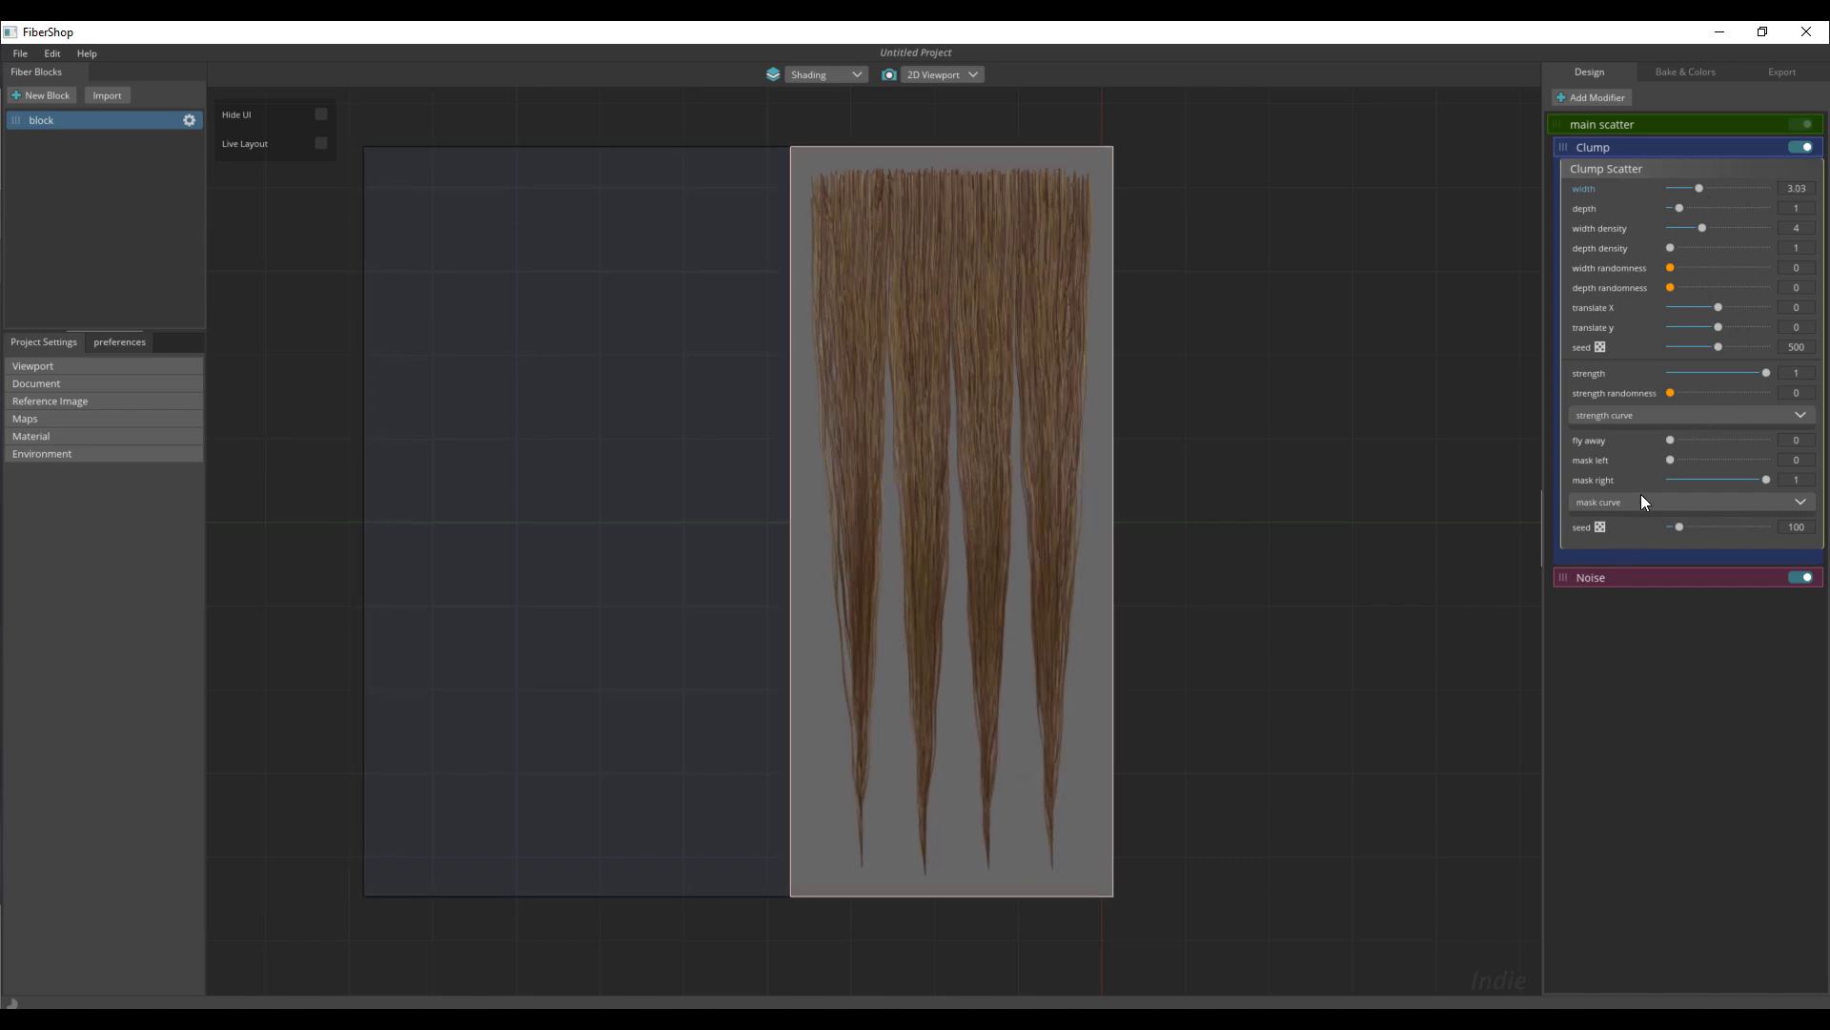
drag(1671, 441, 1683, 436)
drag(1700, 189, 1709, 190)
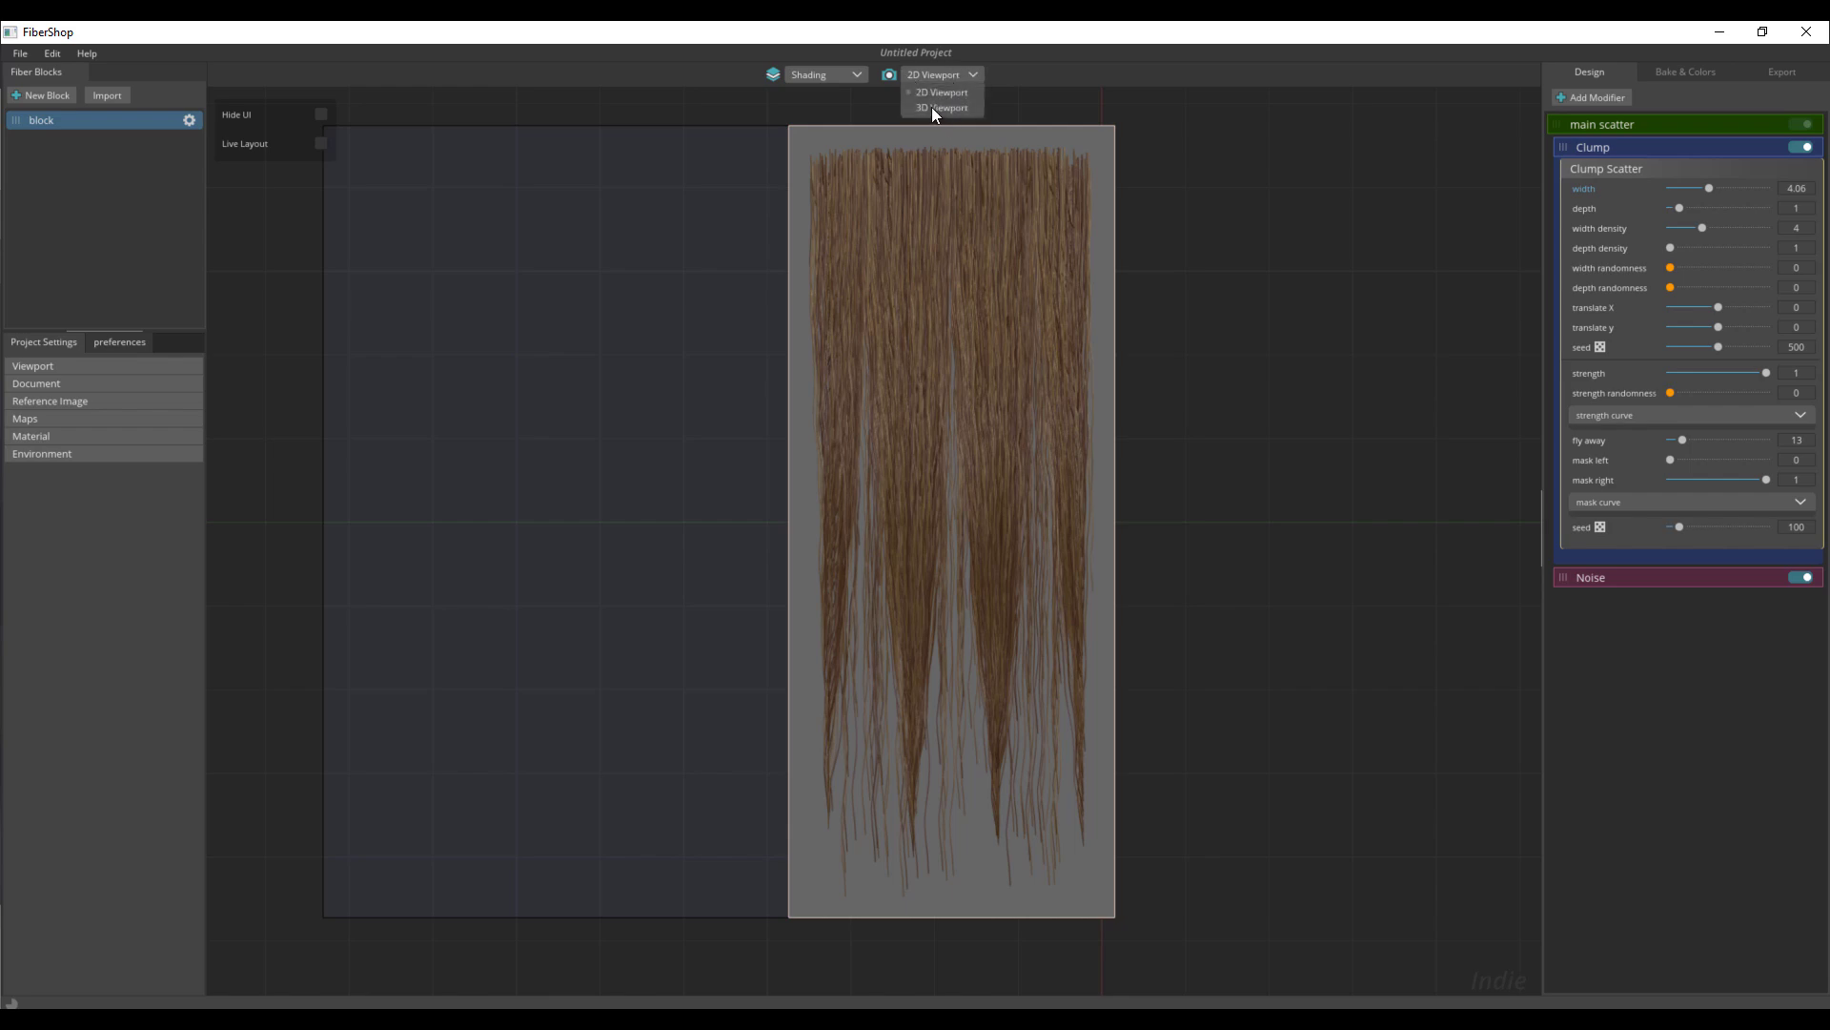
Step: Examine the hair block in the 3D viewport, then return to the 2D viewport
click(936, 108)
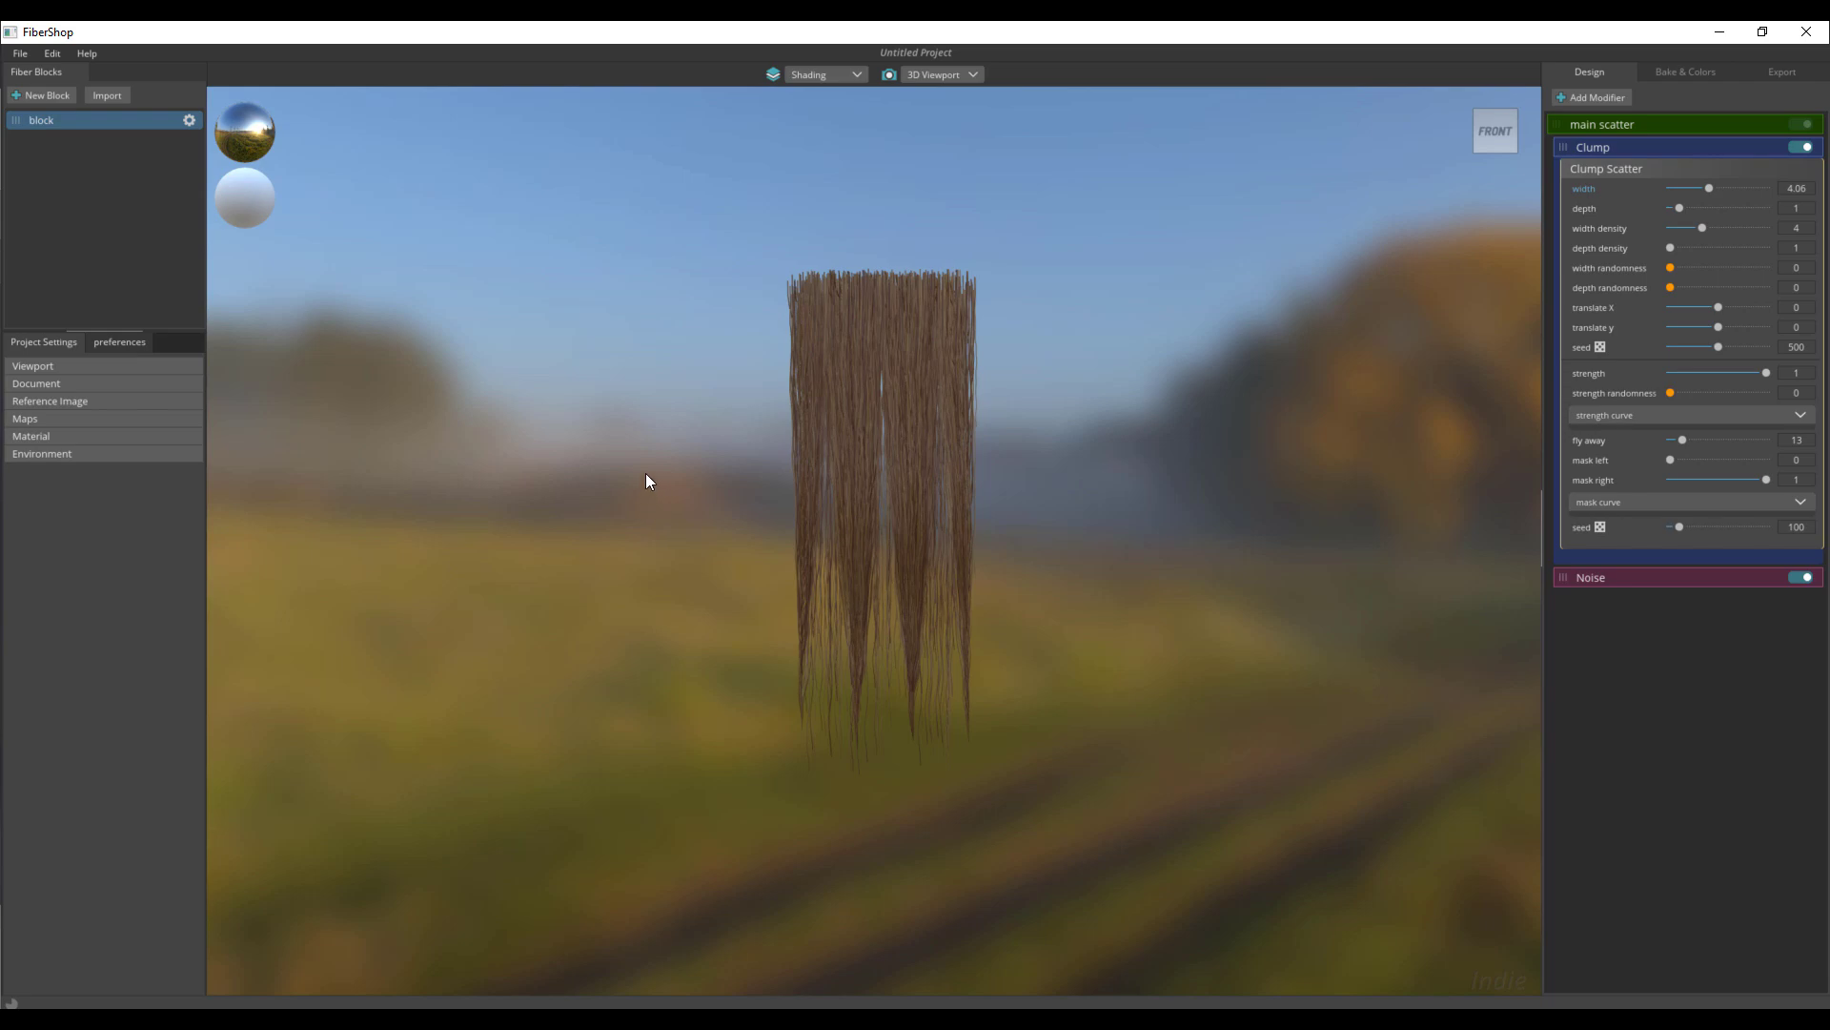
middle_drag(641, 478, 1208, 470)
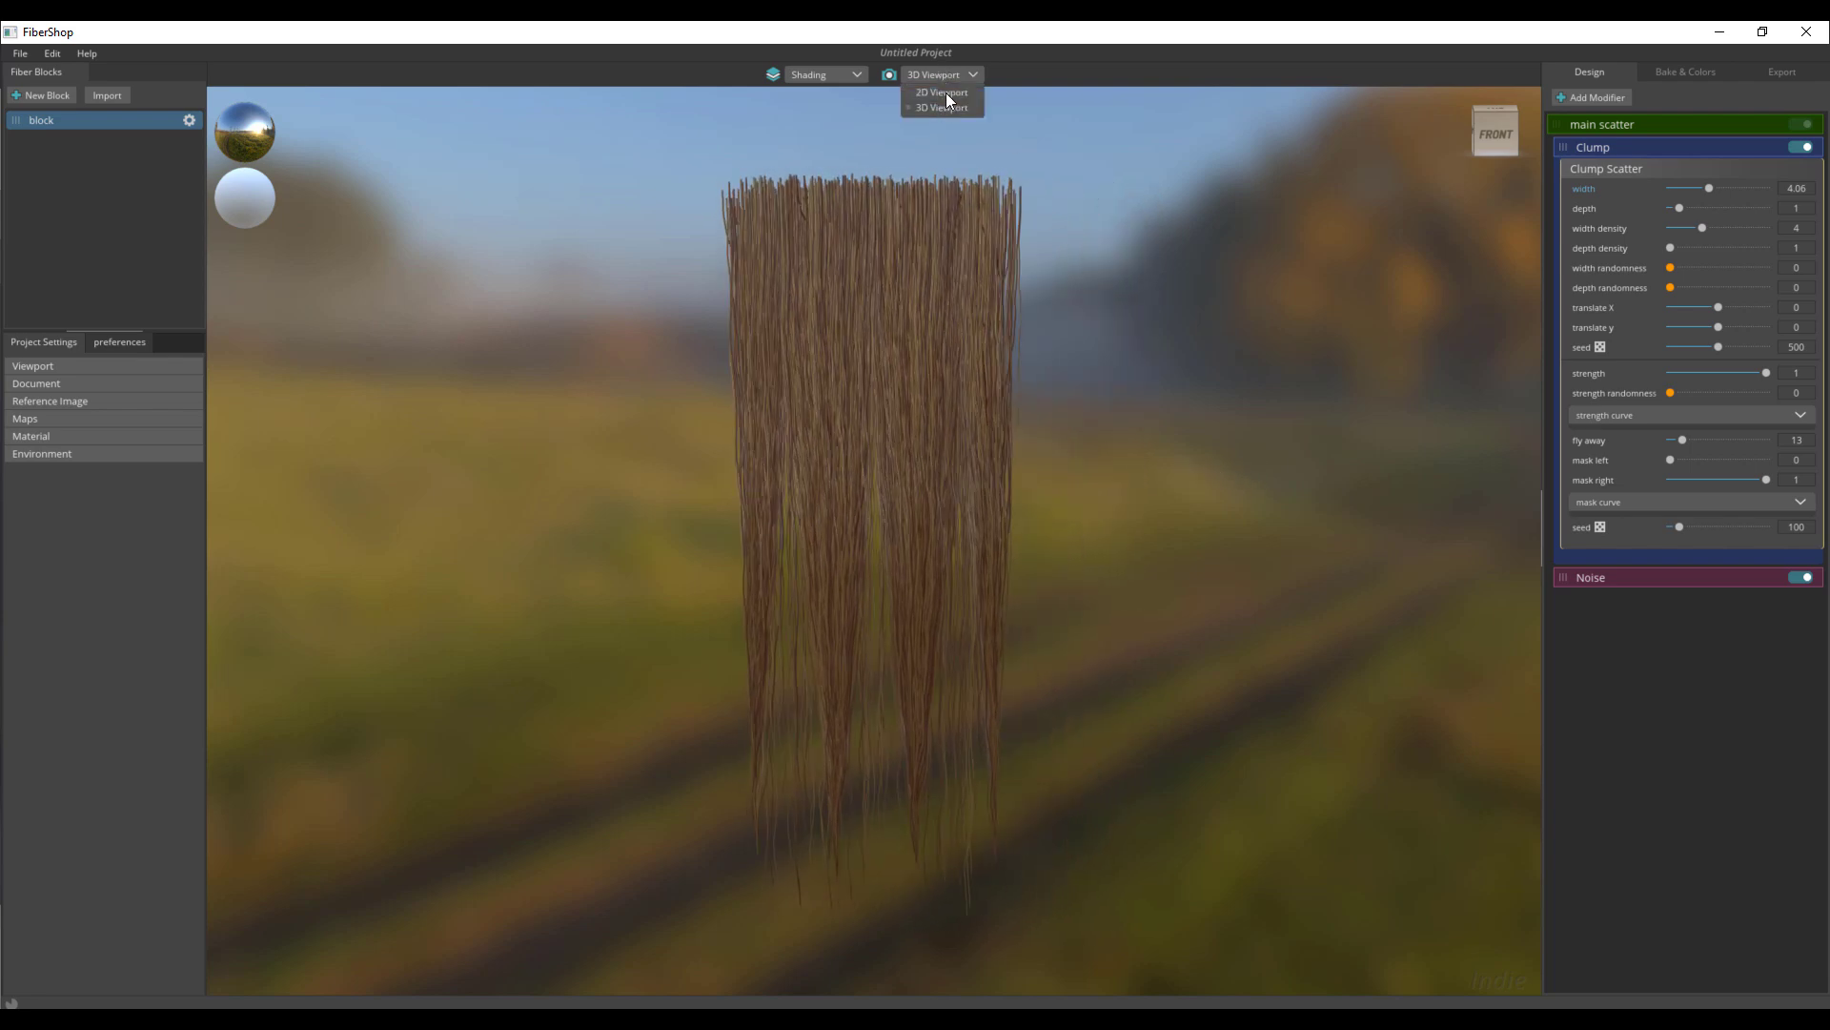
click(947, 94)
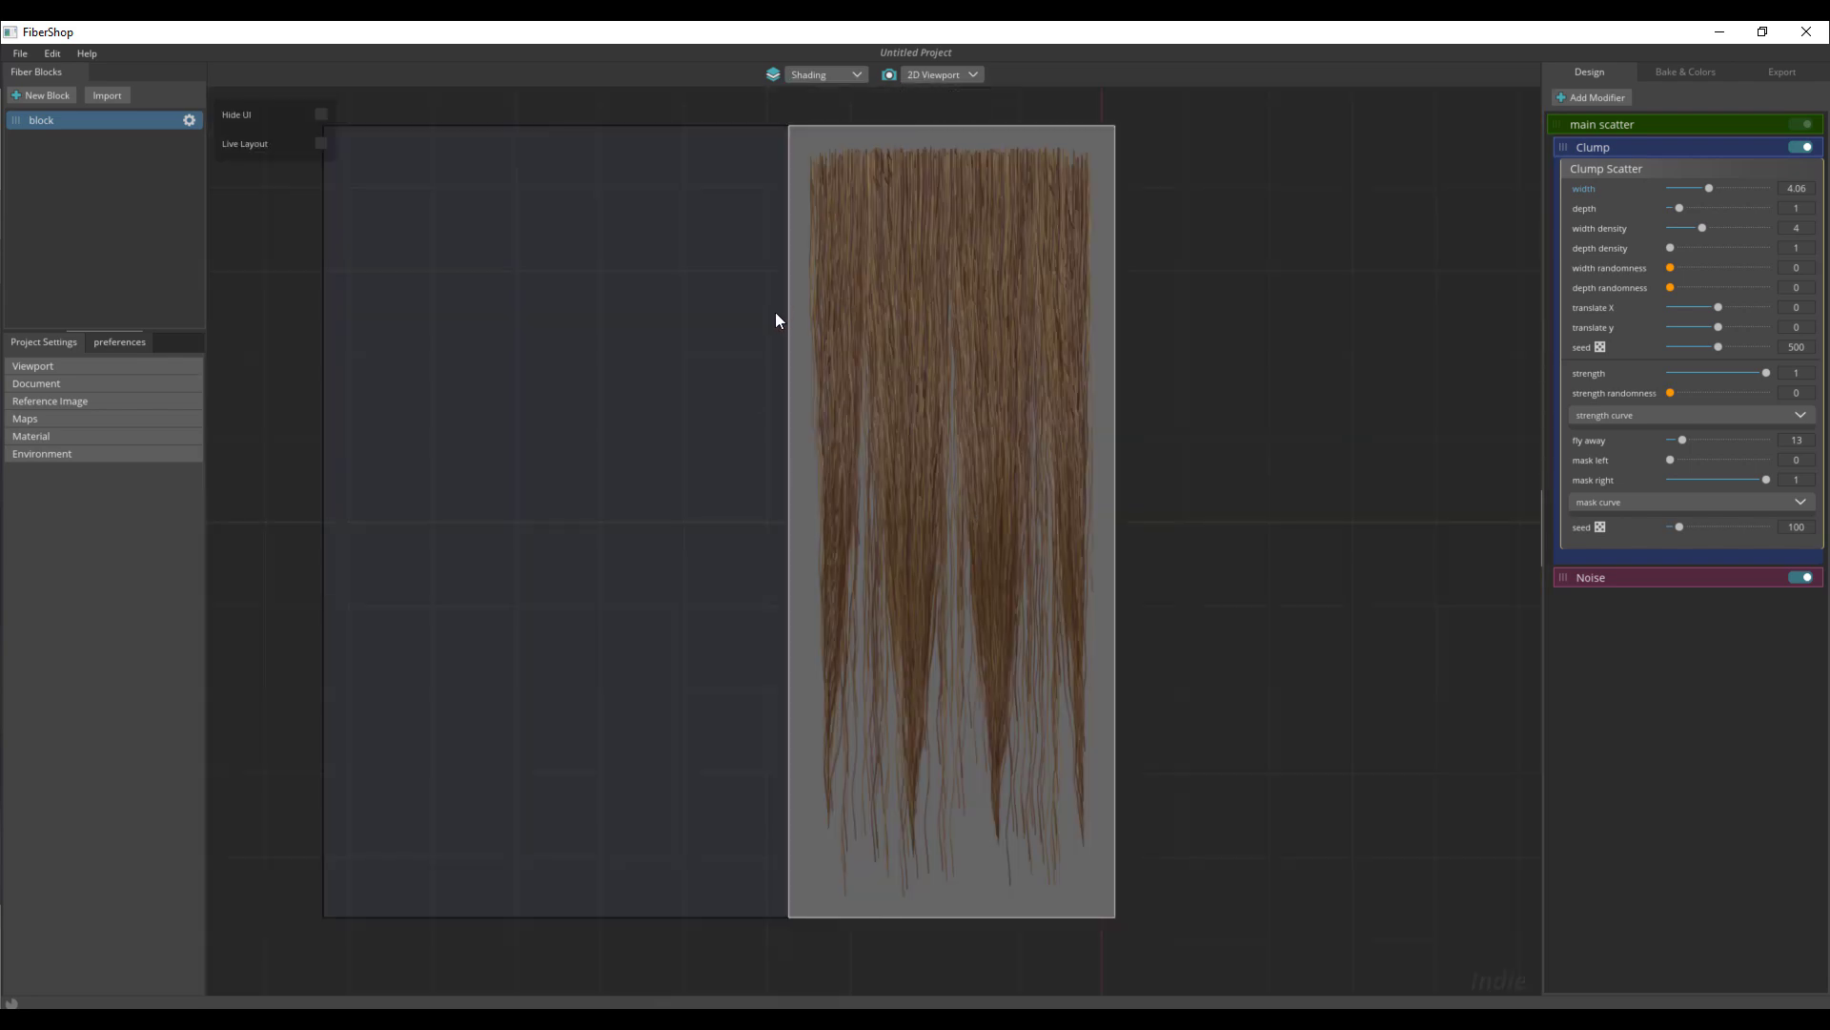
Step: Add a Bend modifier to the block, place it below Noise and set its strength to 0
click(1579, 96)
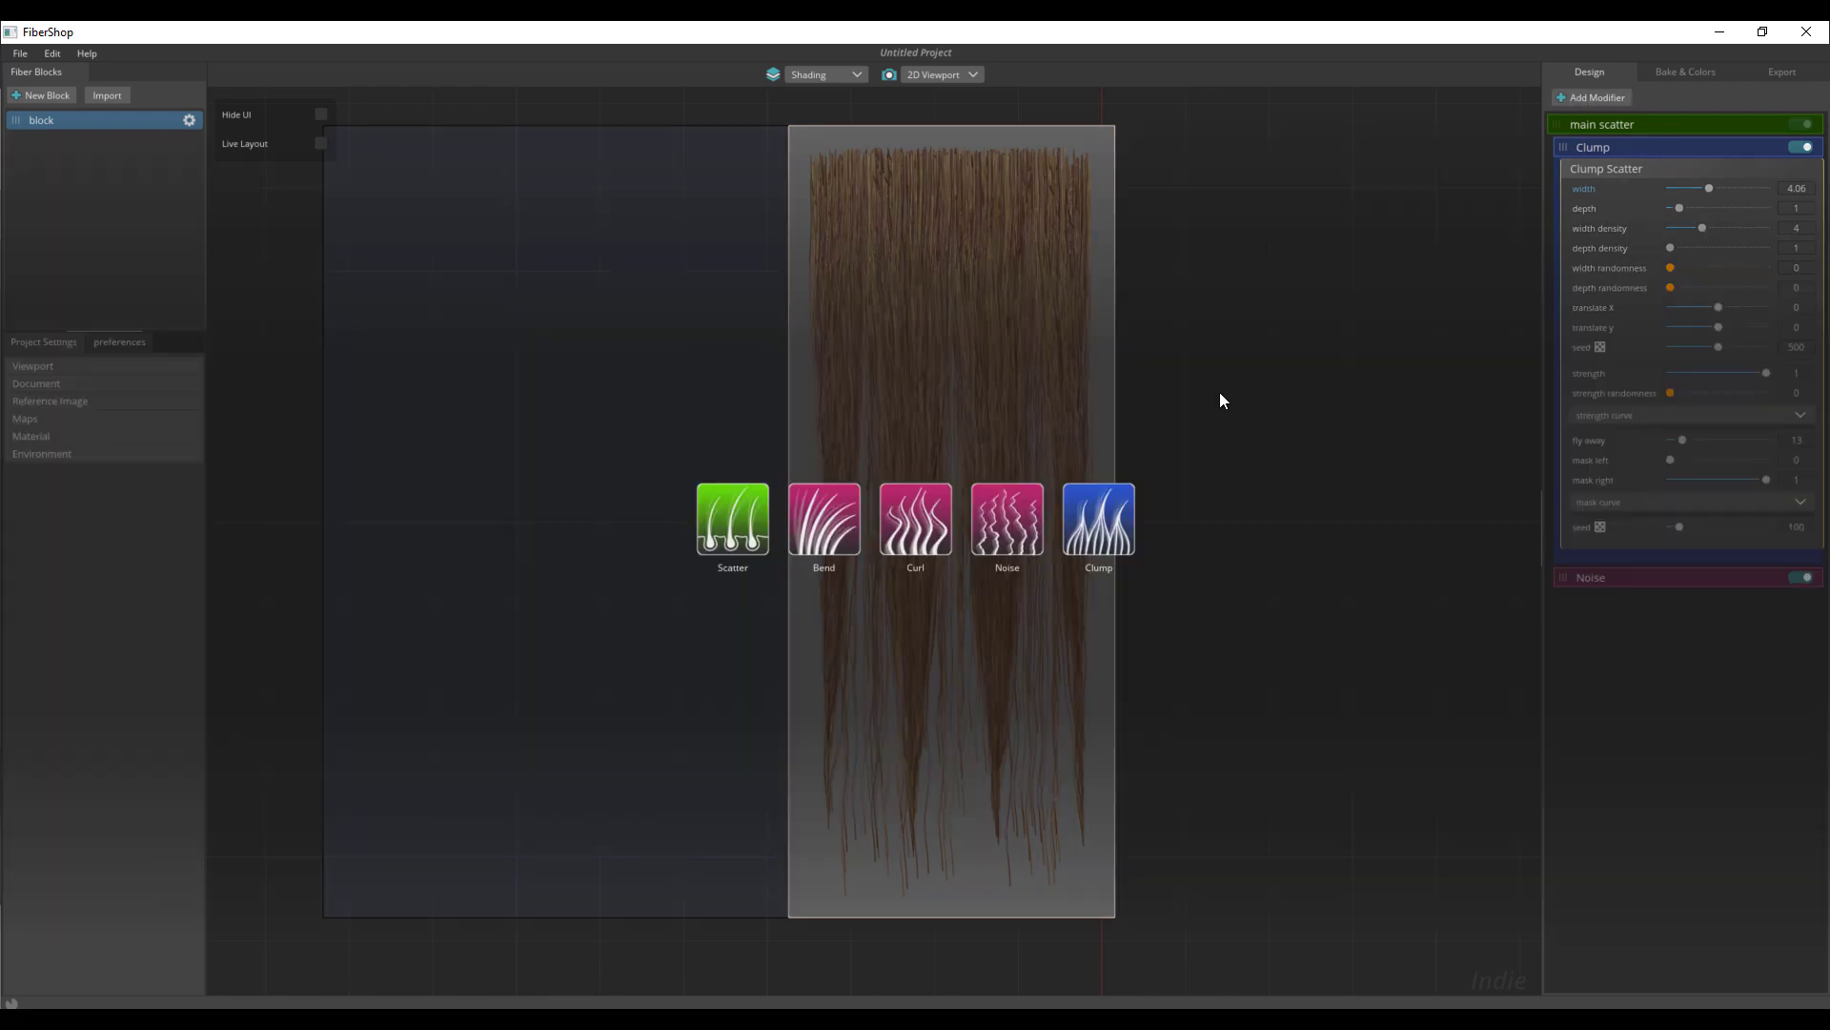
click(824, 540)
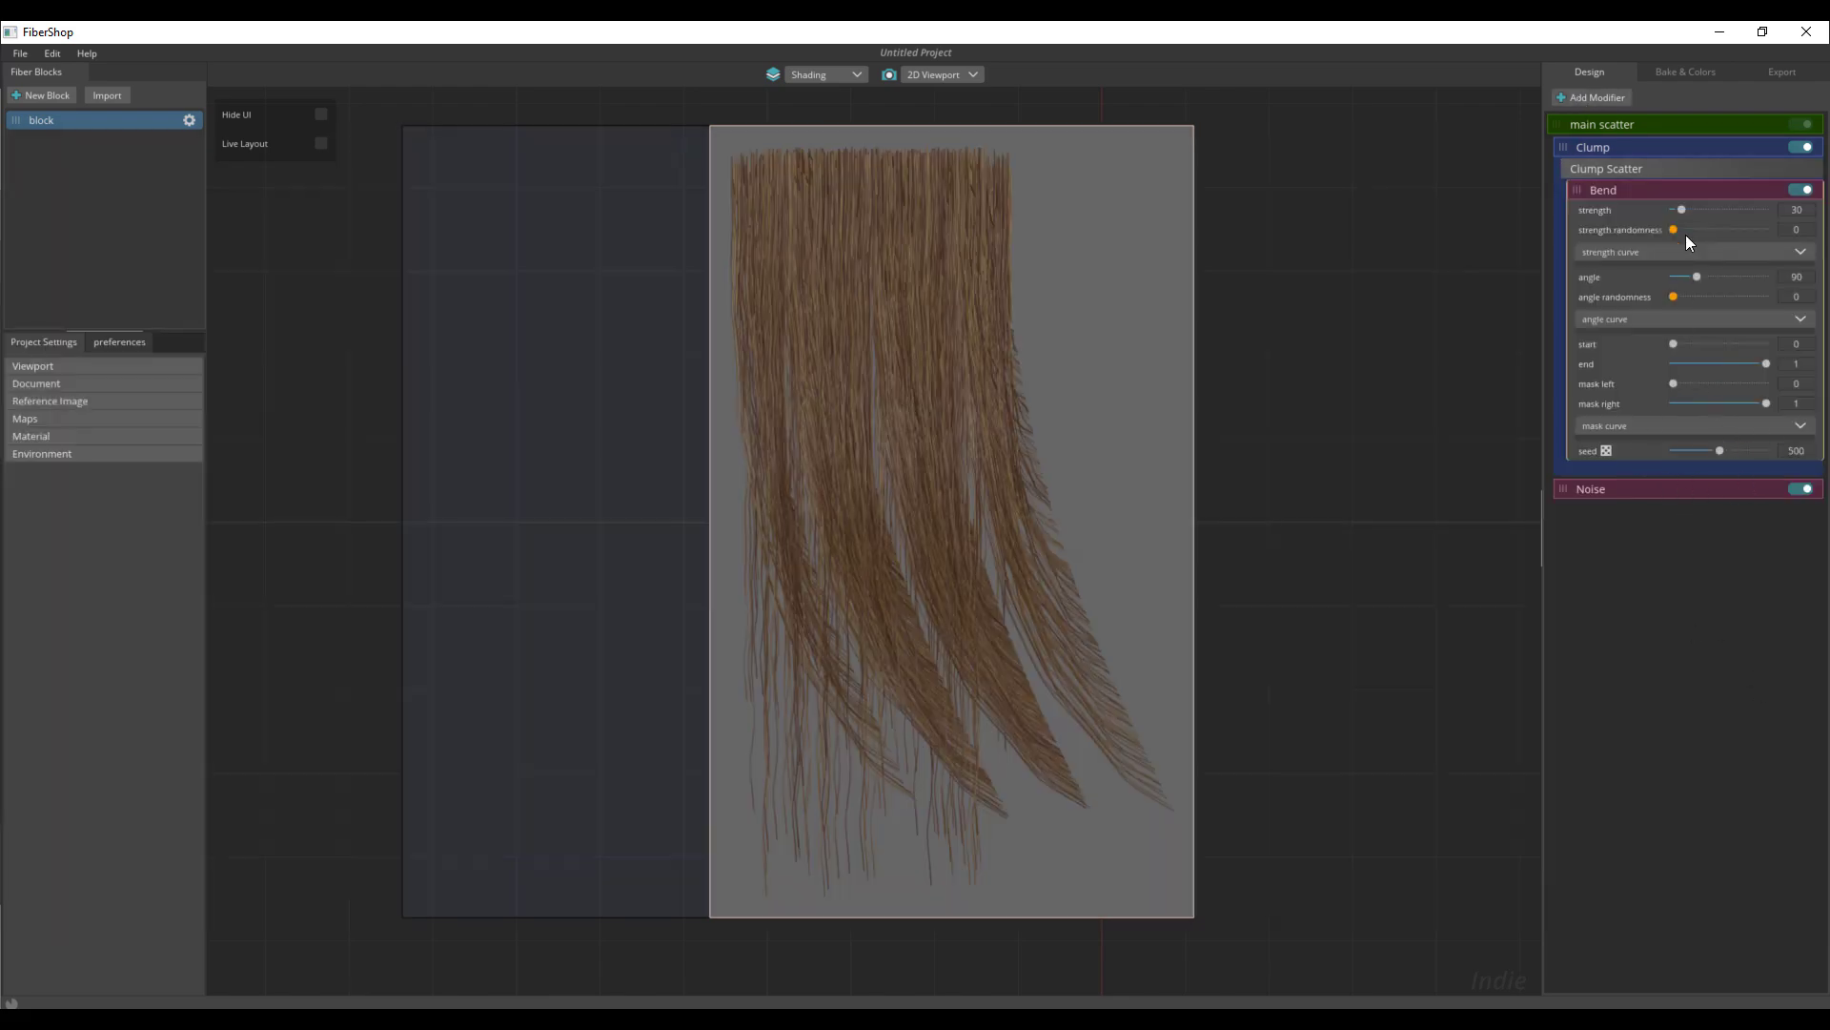
mouse_move(1685, 207)
mouse_down()
mouse_move(1700, 209)
mouse_move(1677, 216)
mouse_up()
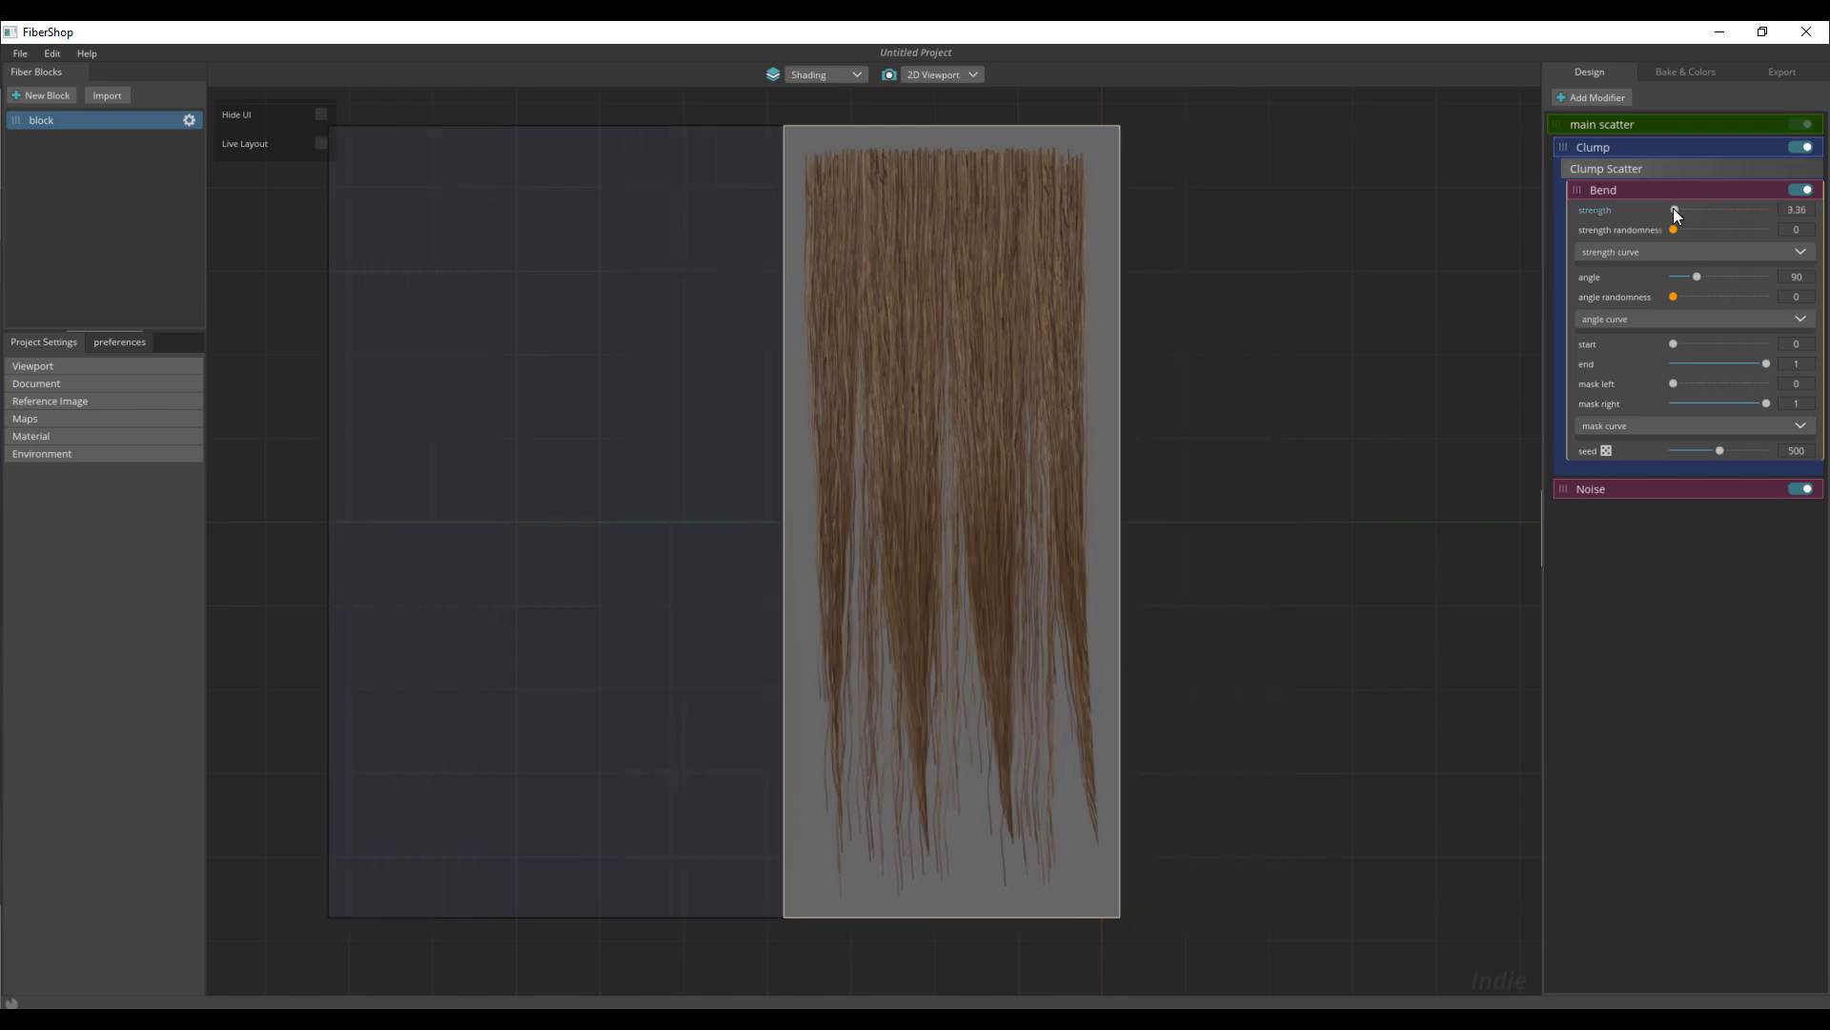
drag(1577, 188, 1562, 286)
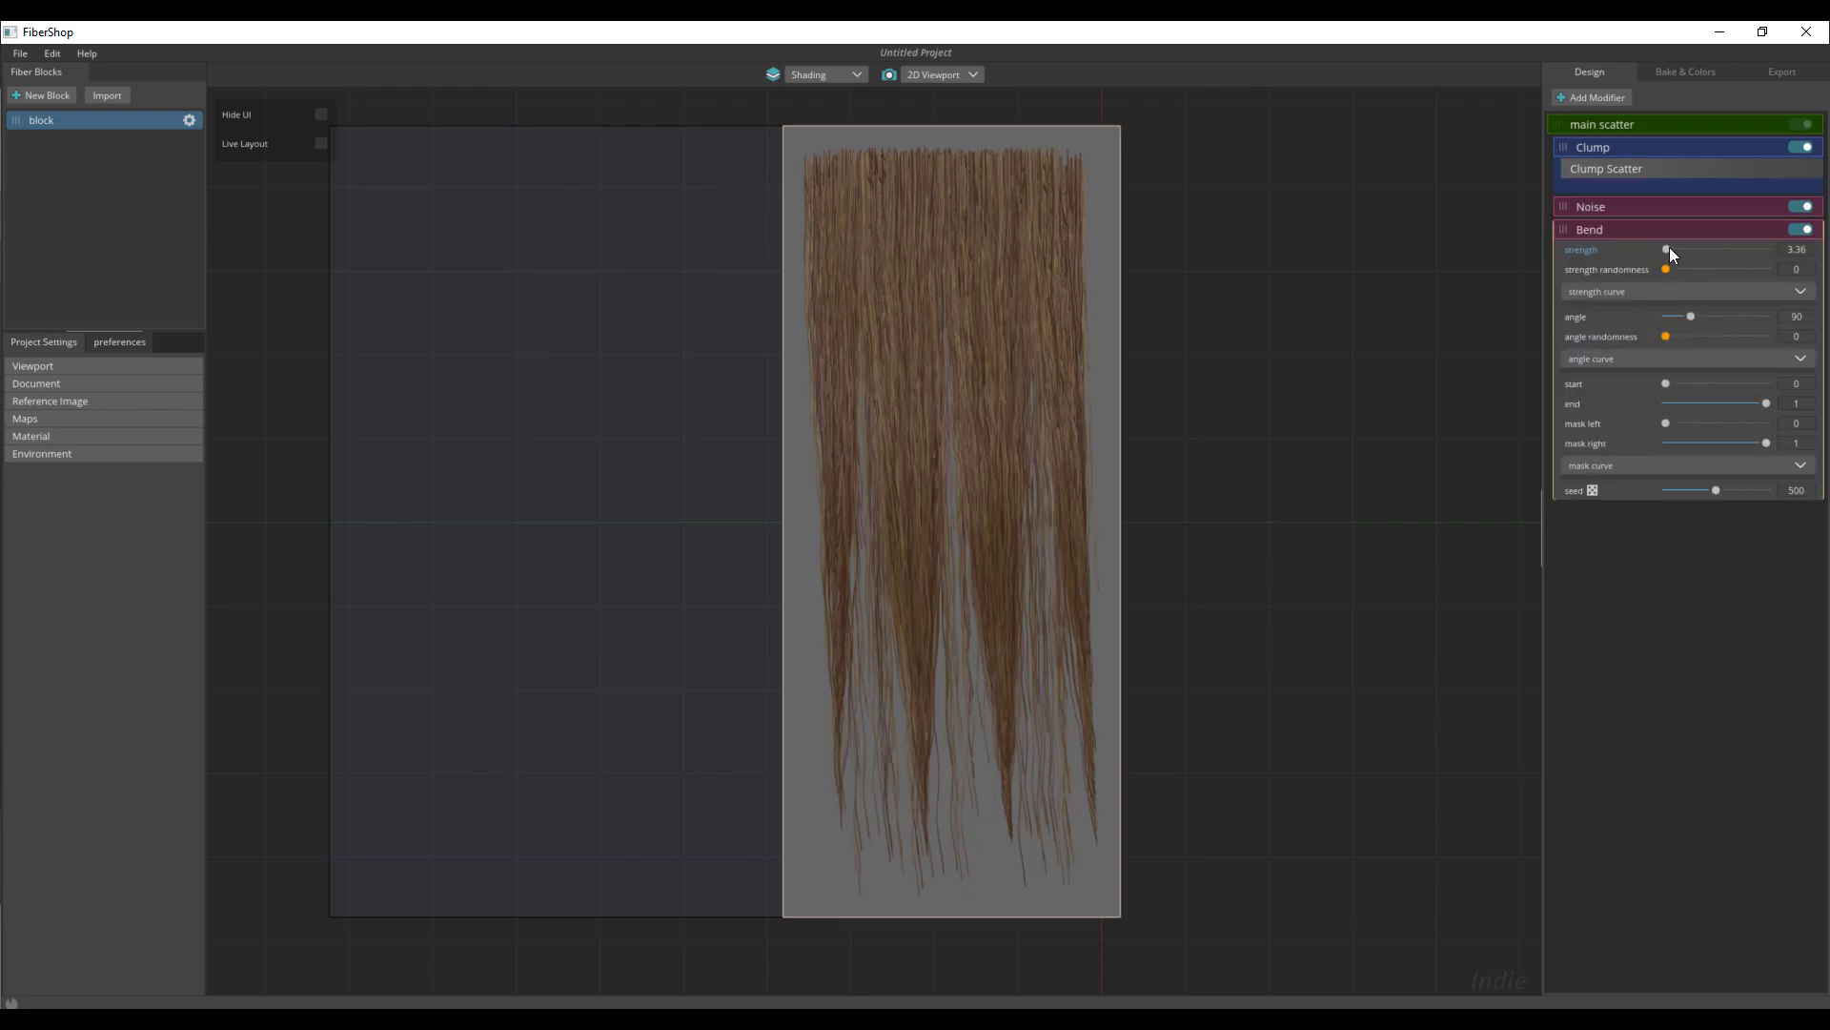
drag(1668, 248, 1655, 249)
Step: Look through the Bend modifier's strength and angle curves and expand its mask curve
click(1615, 291)
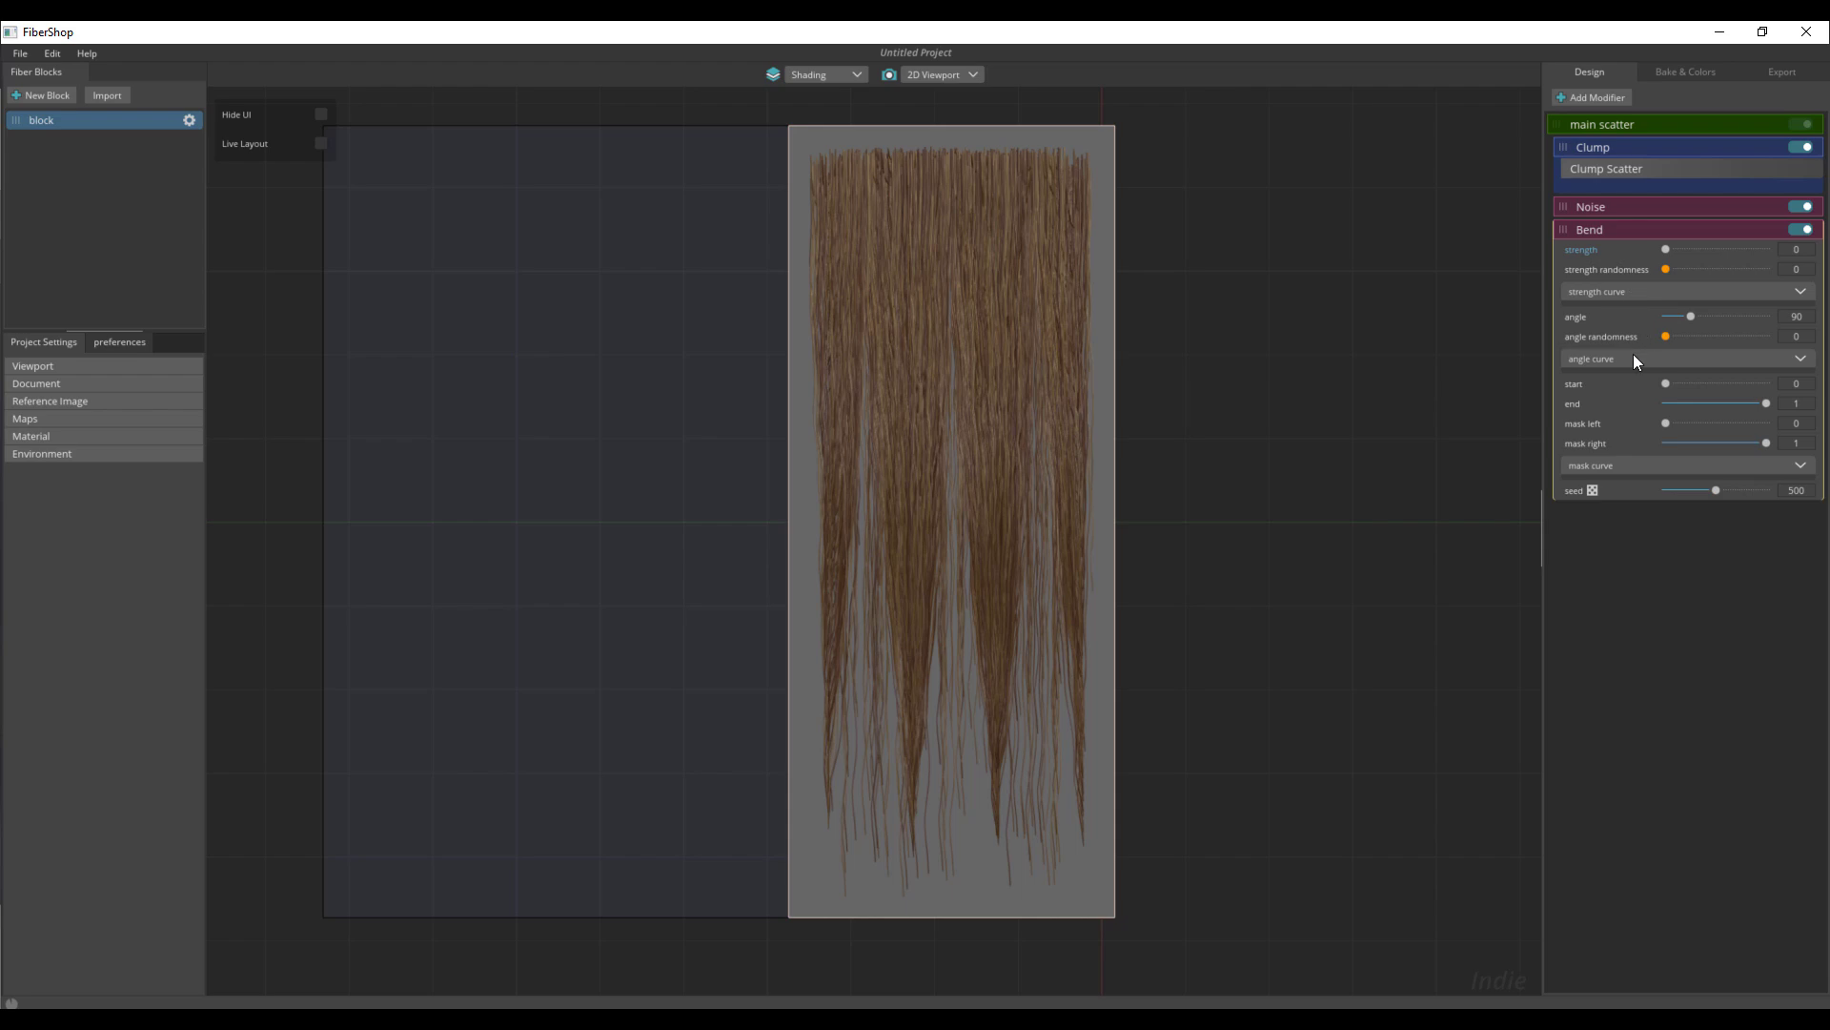
click(1633, 352)
click(1627, 339)
click(1639, 468)
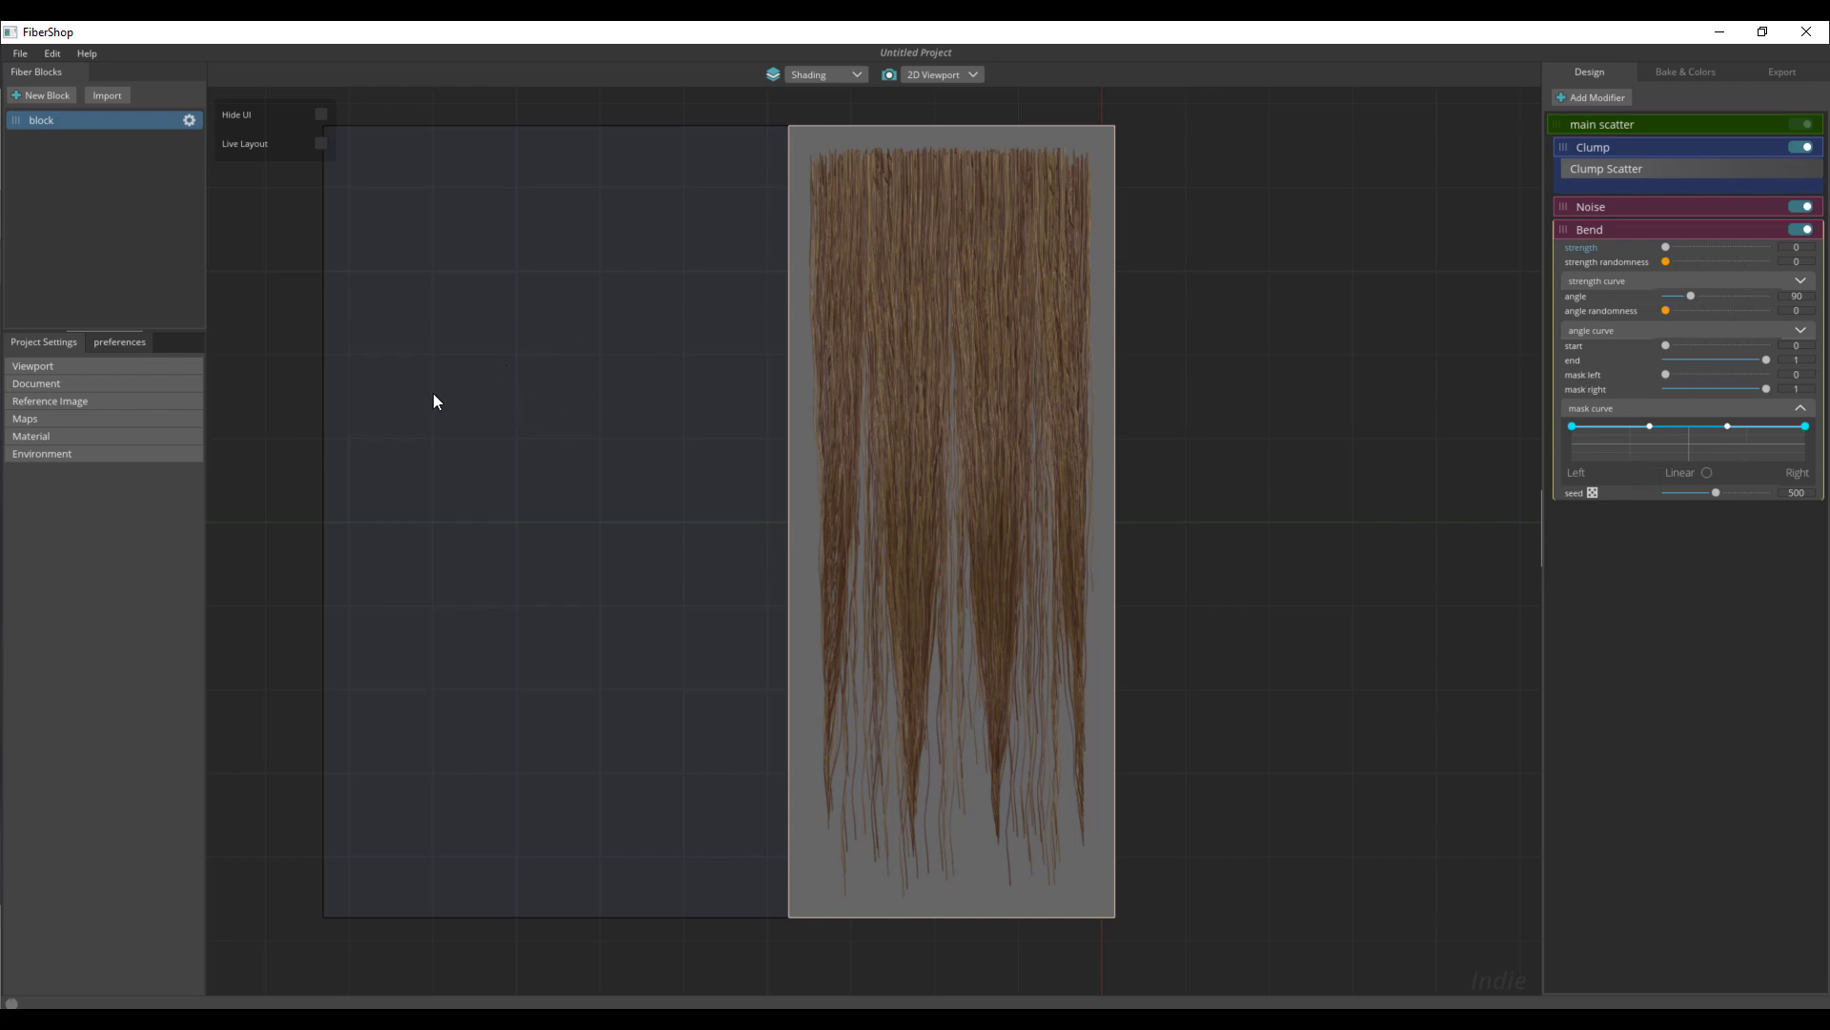
Step: Add a second fiber block and check the first block's lock UV, rotation and flip options
click(40, 96)
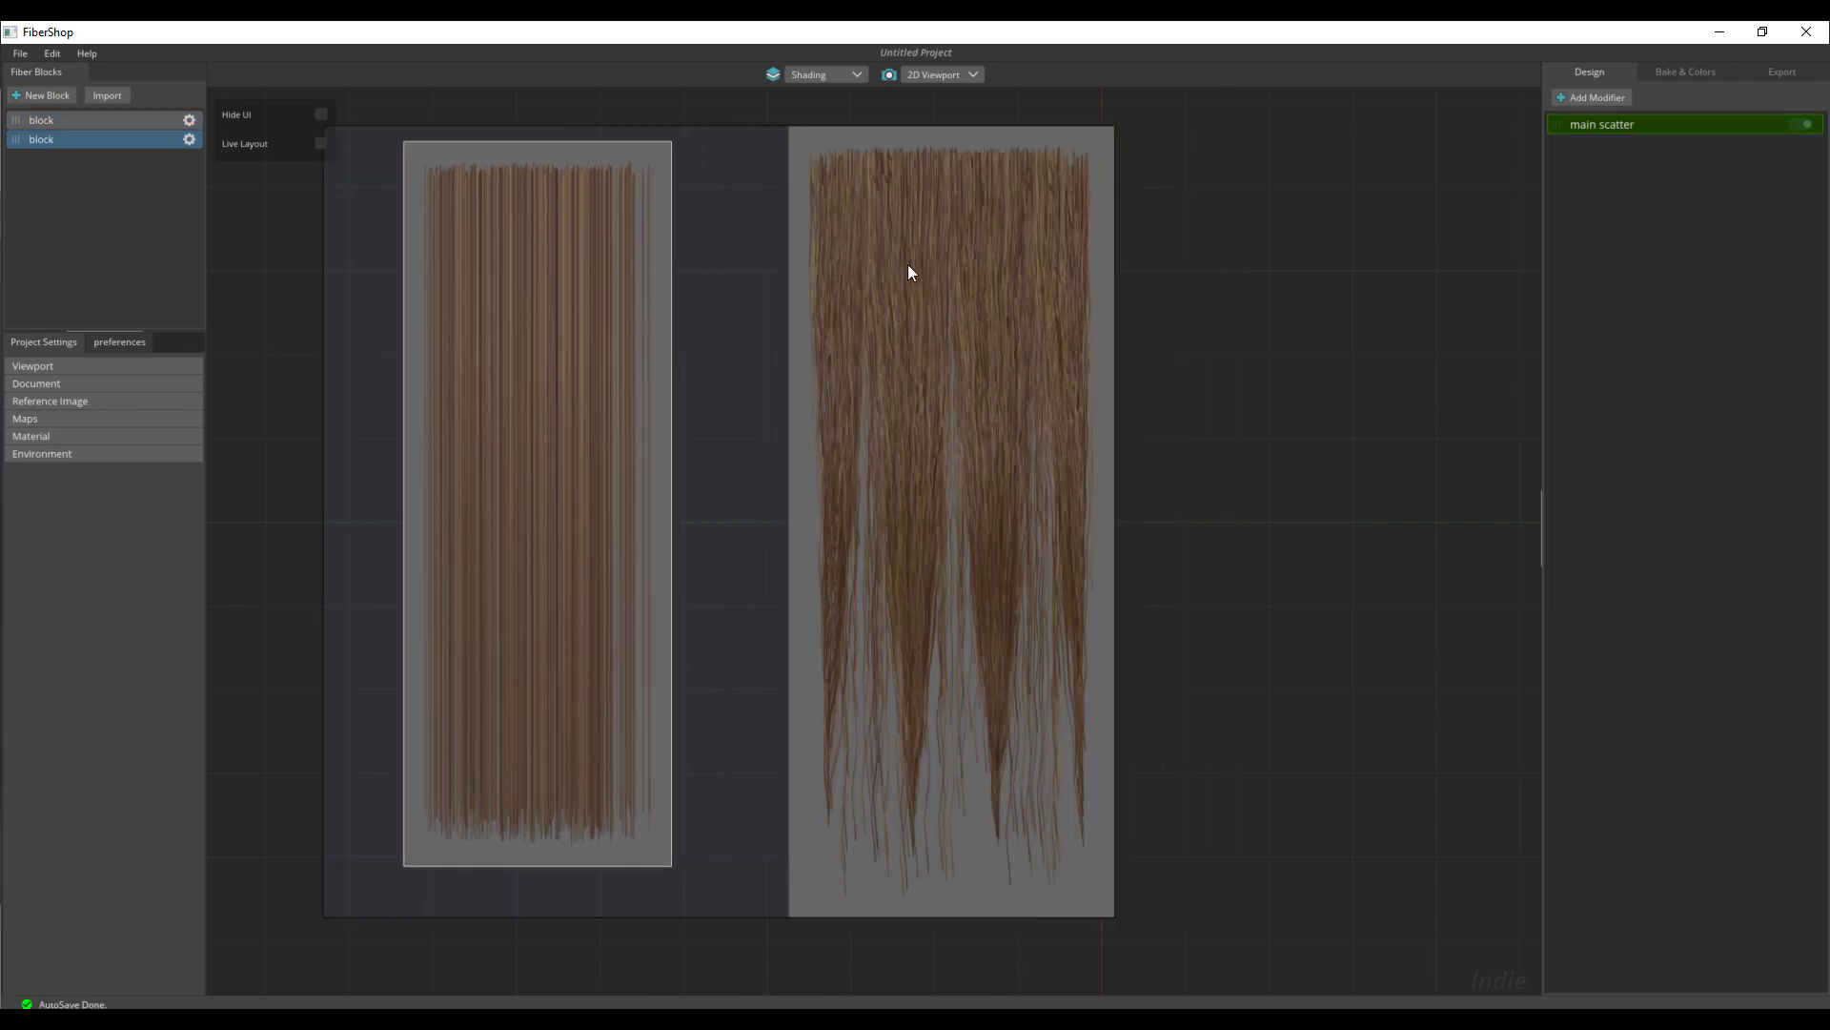
click(888, 259)
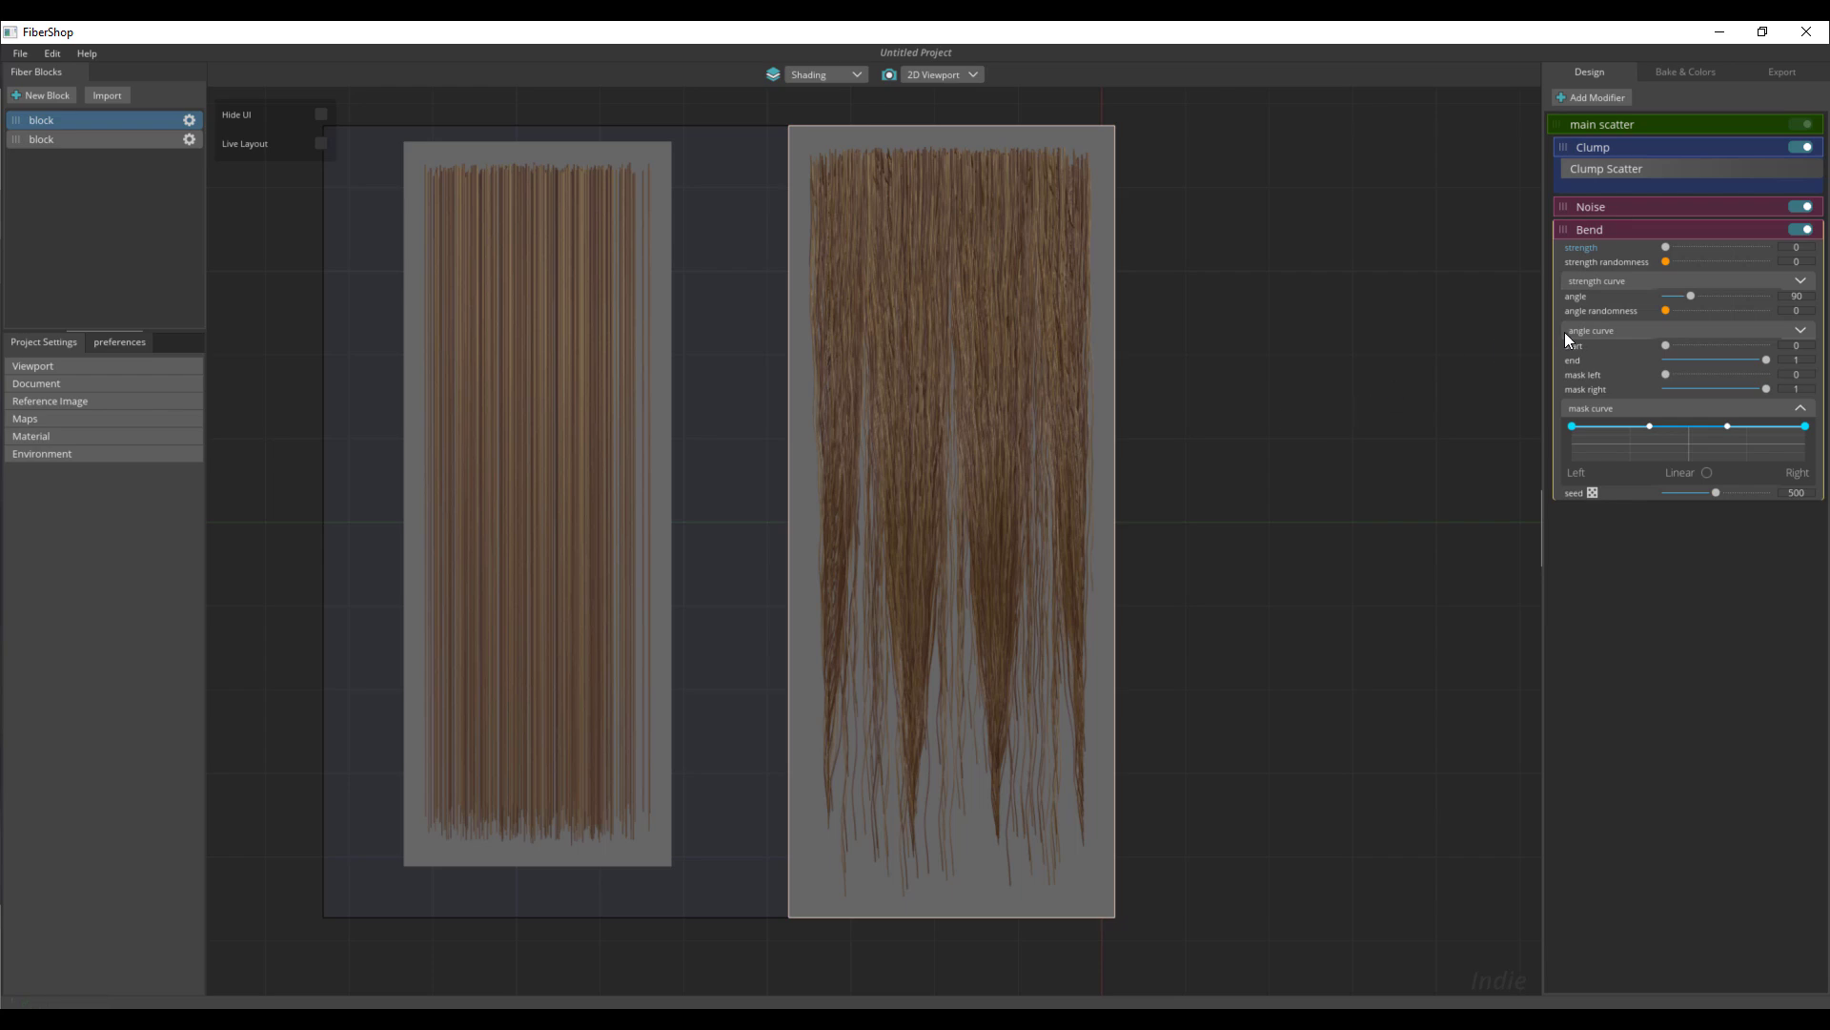
click(189, 123)
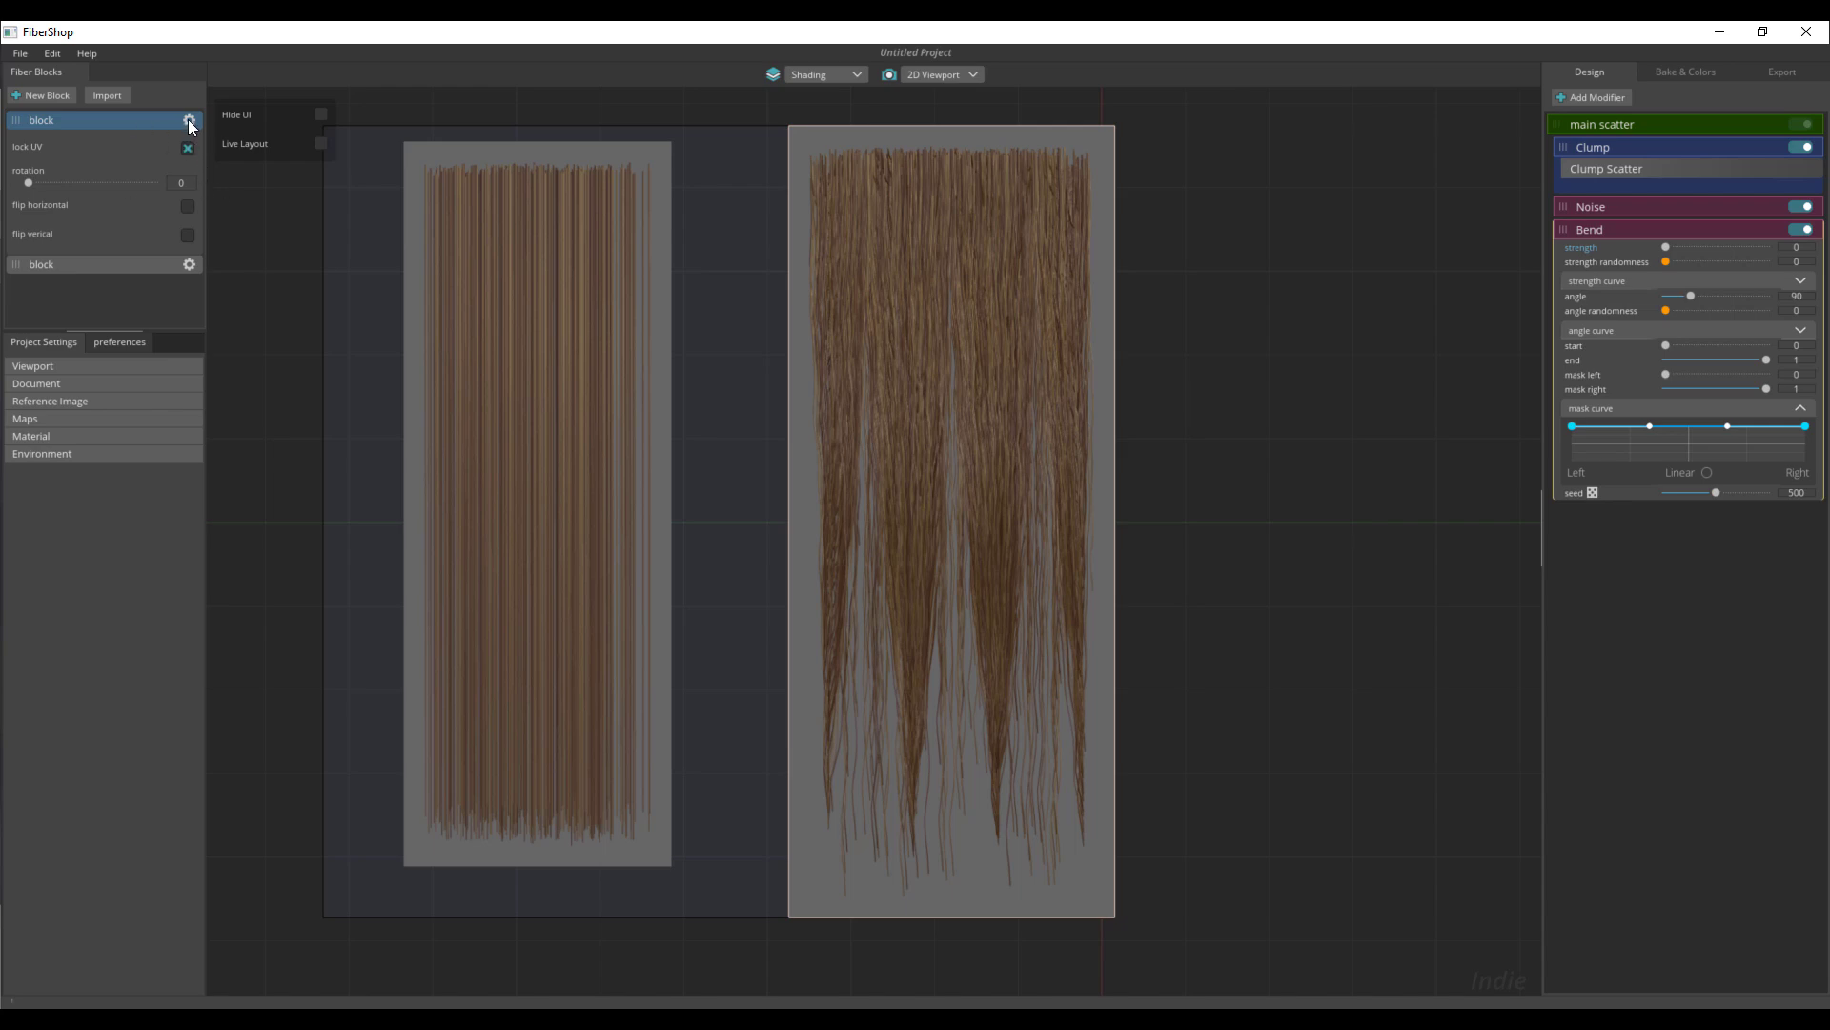
click(189, 121)
click(189, 119)
click(190, 120)
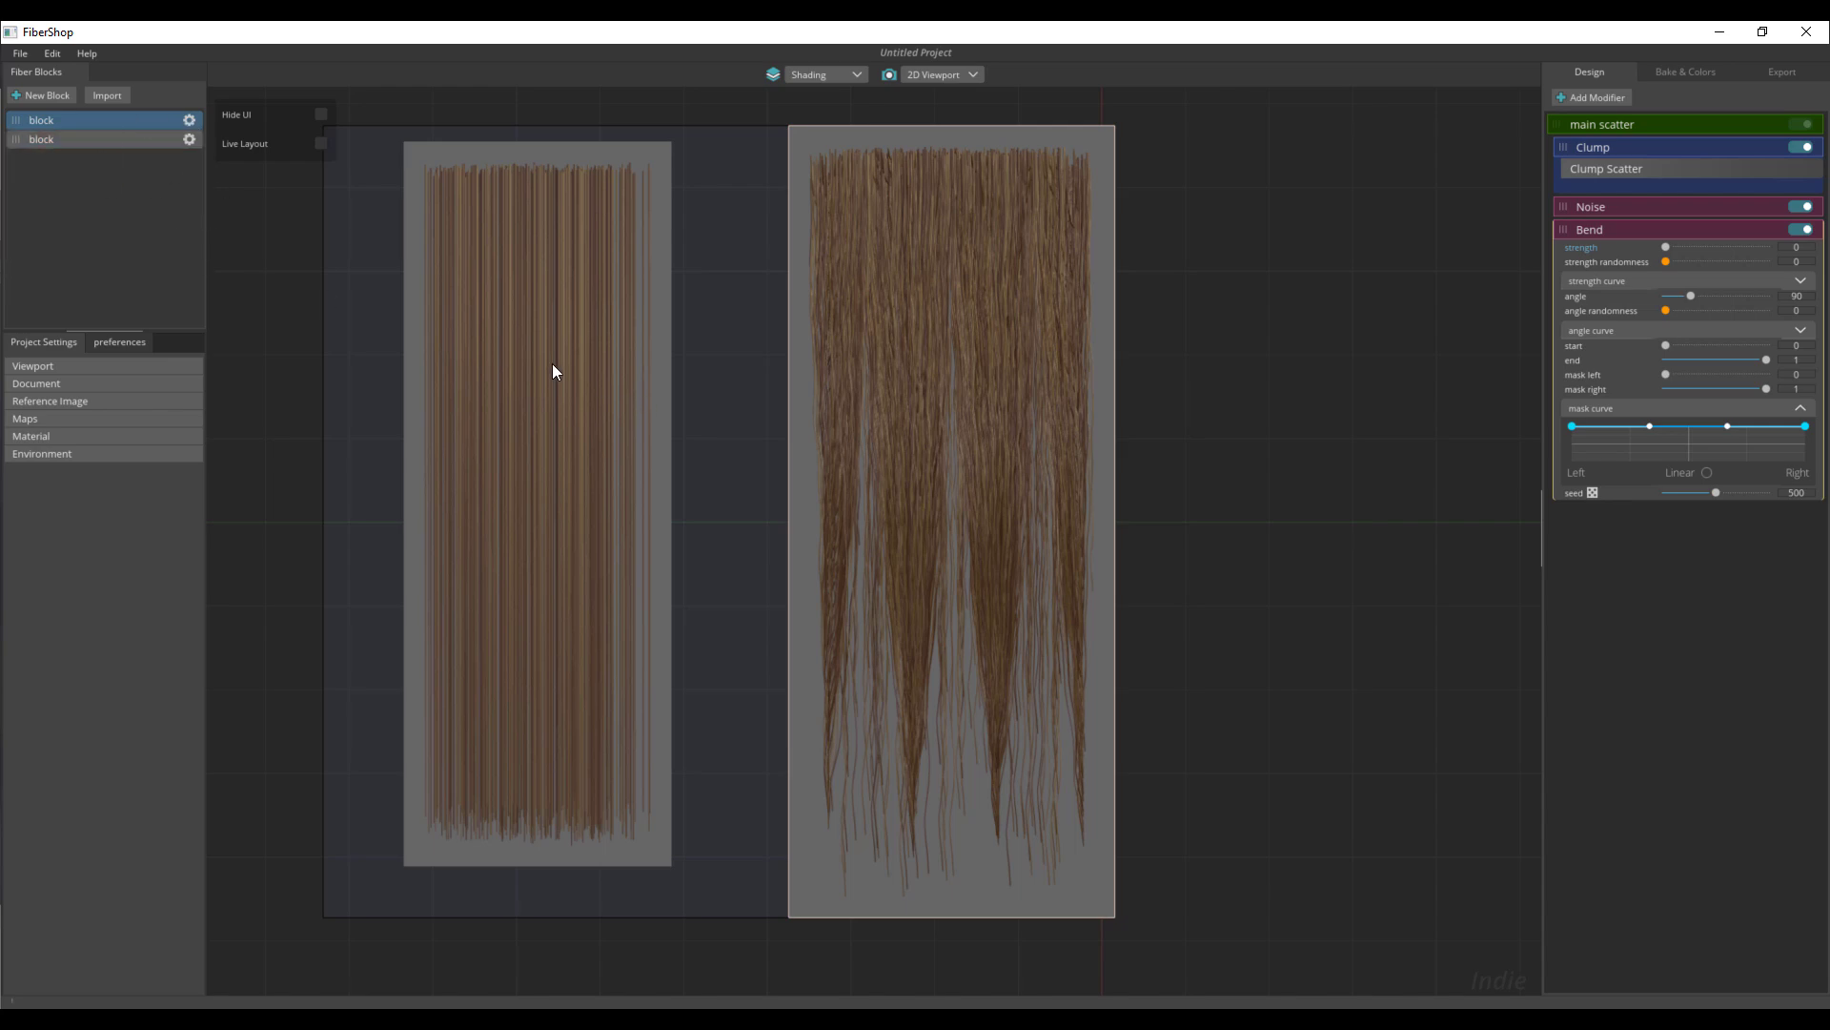
Step: Switch the second block's main scatter to Hand Draw Mode and draw an arched, eyebrow-shaped row of short strands
click(96, 141)
middle_drag(503, 358, 894, 370)
click(1745, 125)
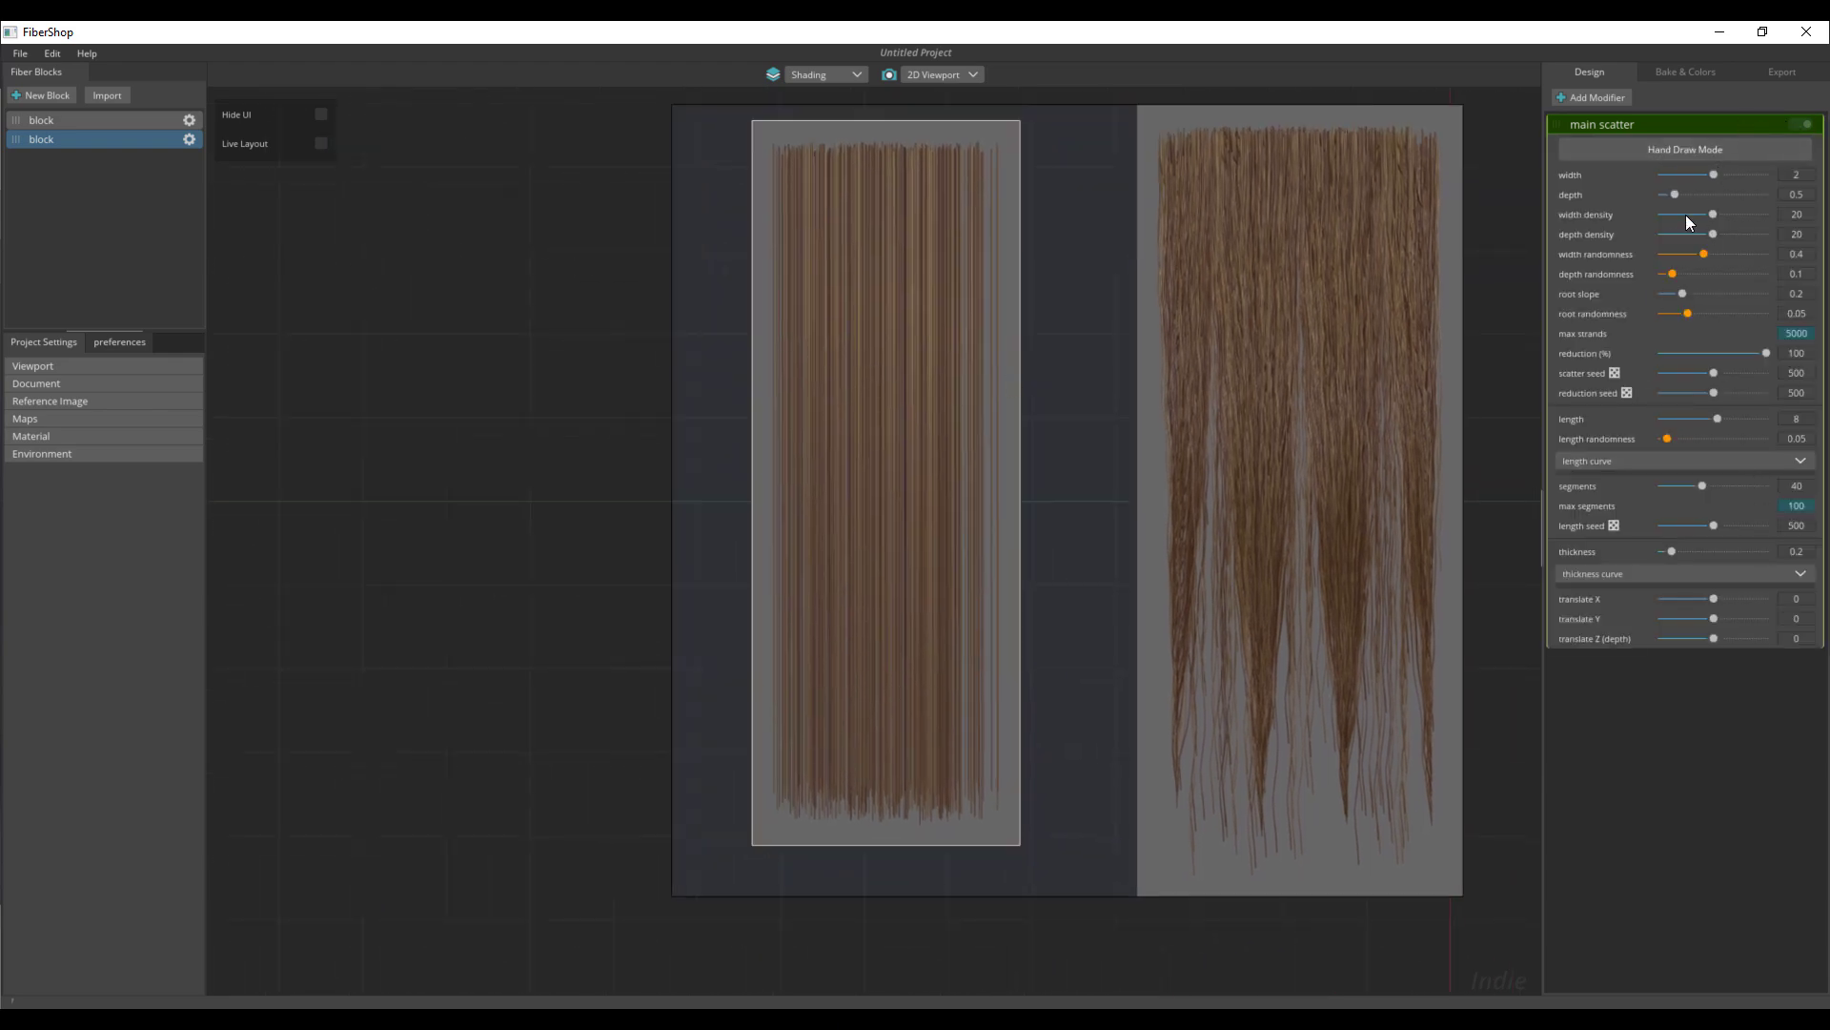
click(1679, 153)
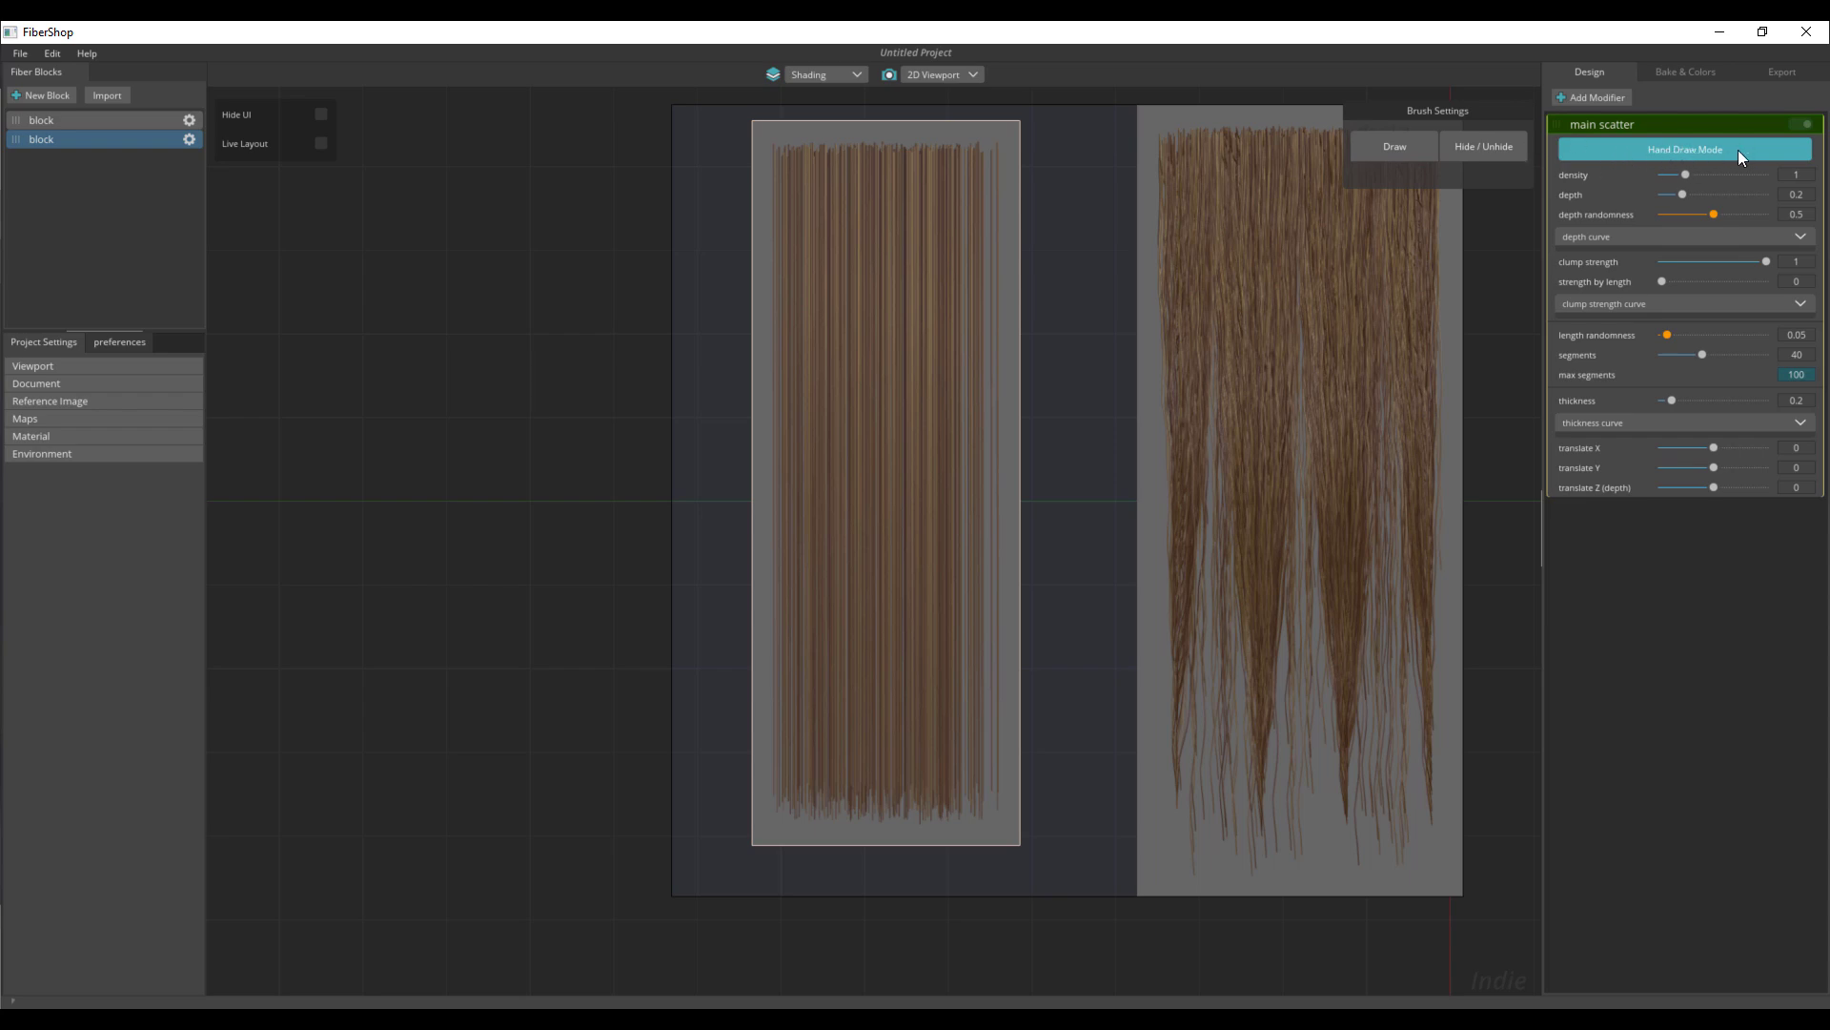
click(1378, 143)
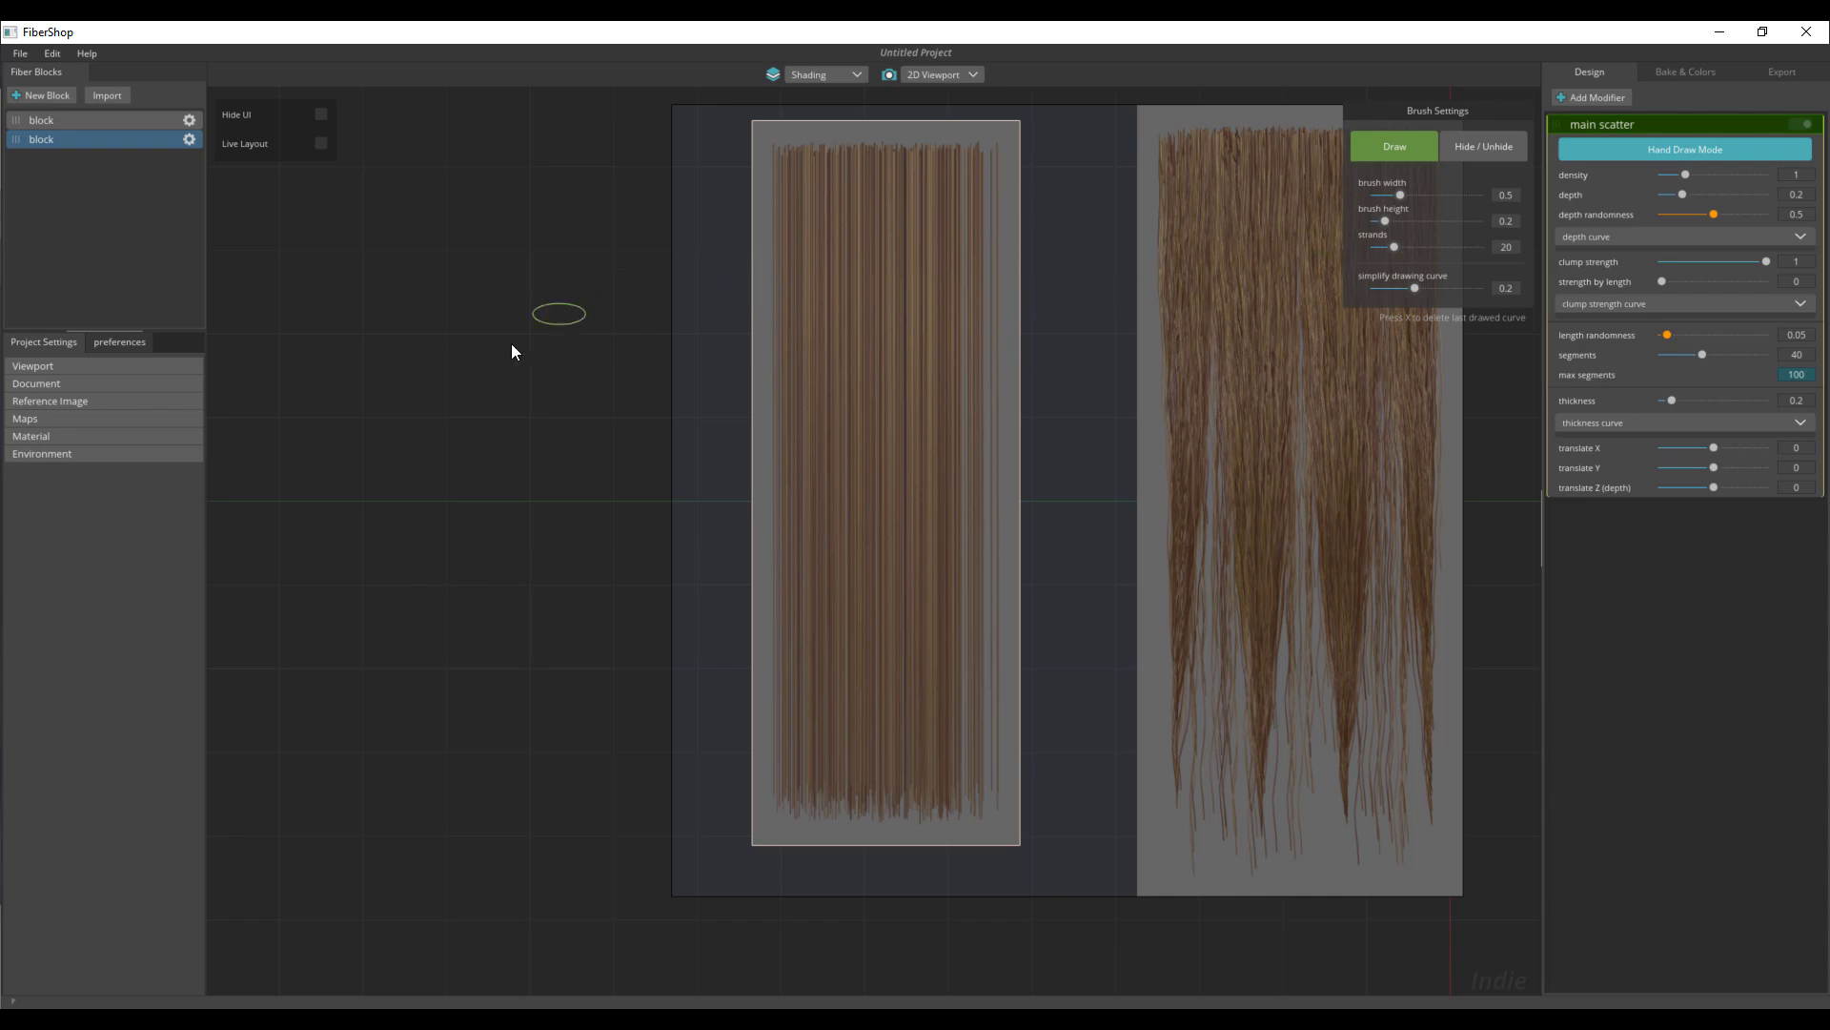
drag(429, 356, 658, 286)
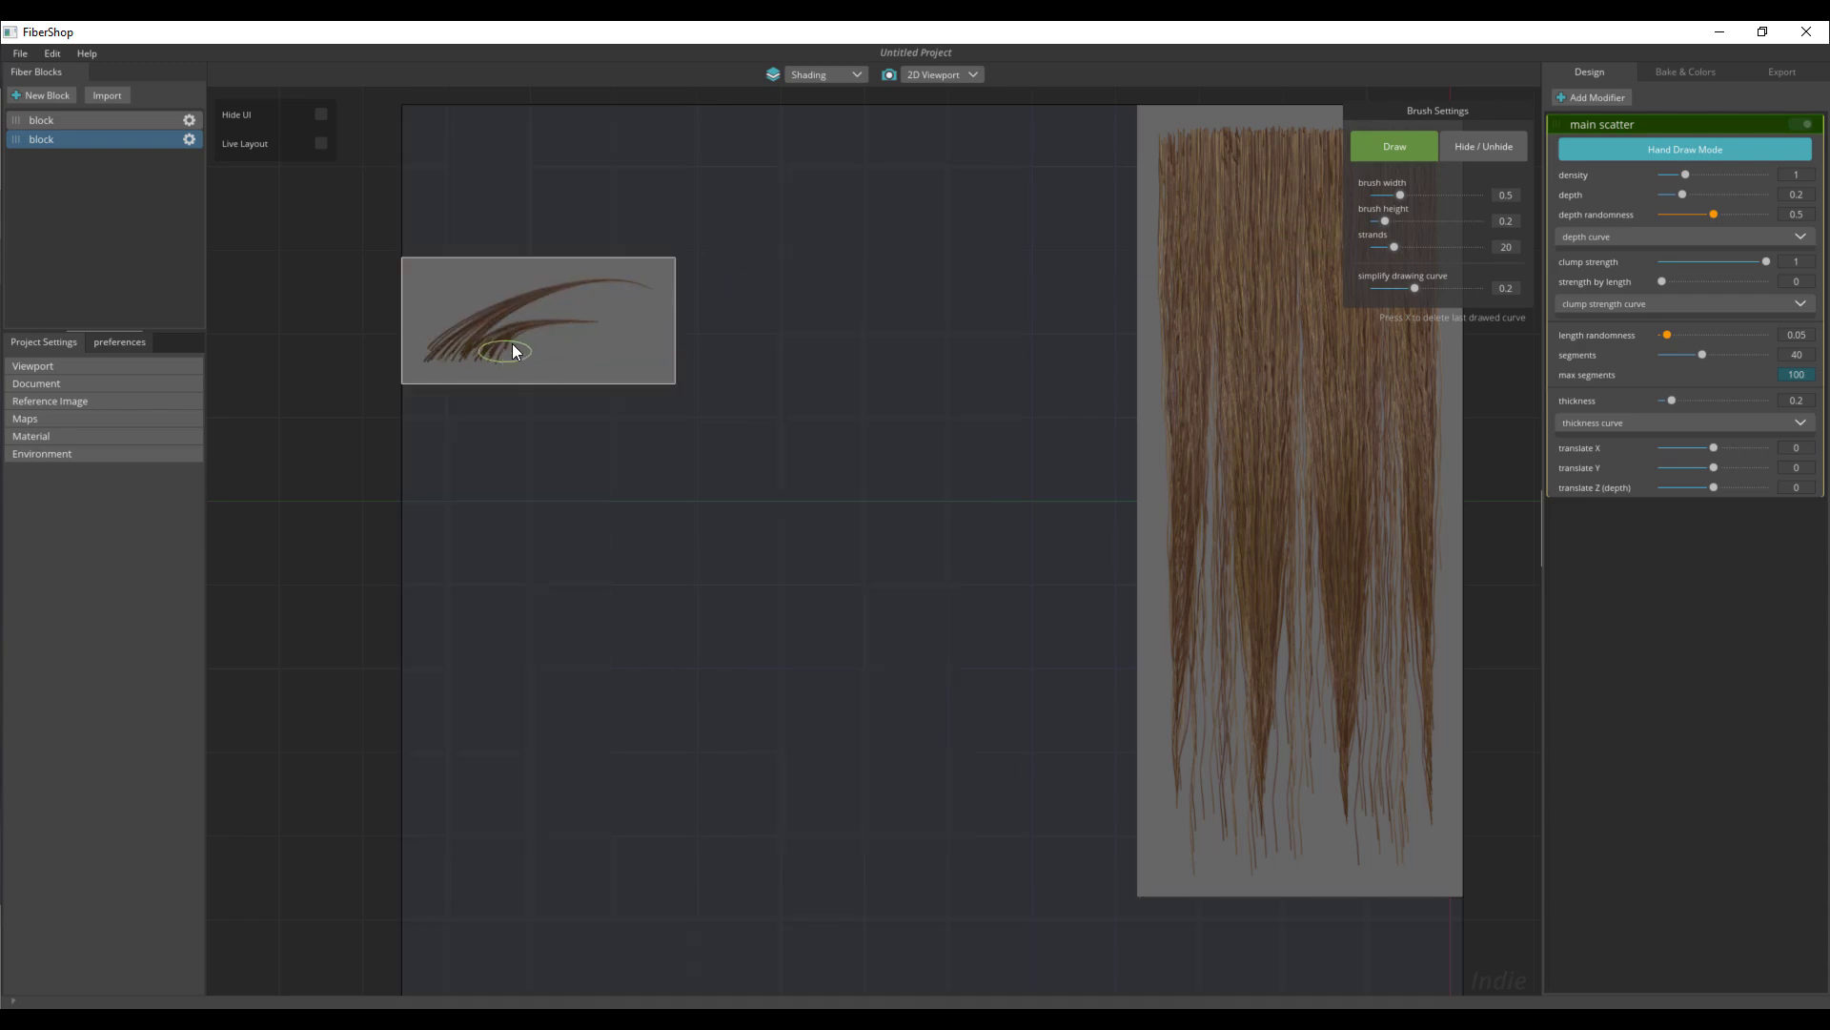
mouse_move(434, 355)
mouse_down()
mouse_move(640, 333)
mouse_move(705, 349)
mouse_move(673, 379)
mouse_move(772, 376)
mouse_move(817, 408)
mouse_up()
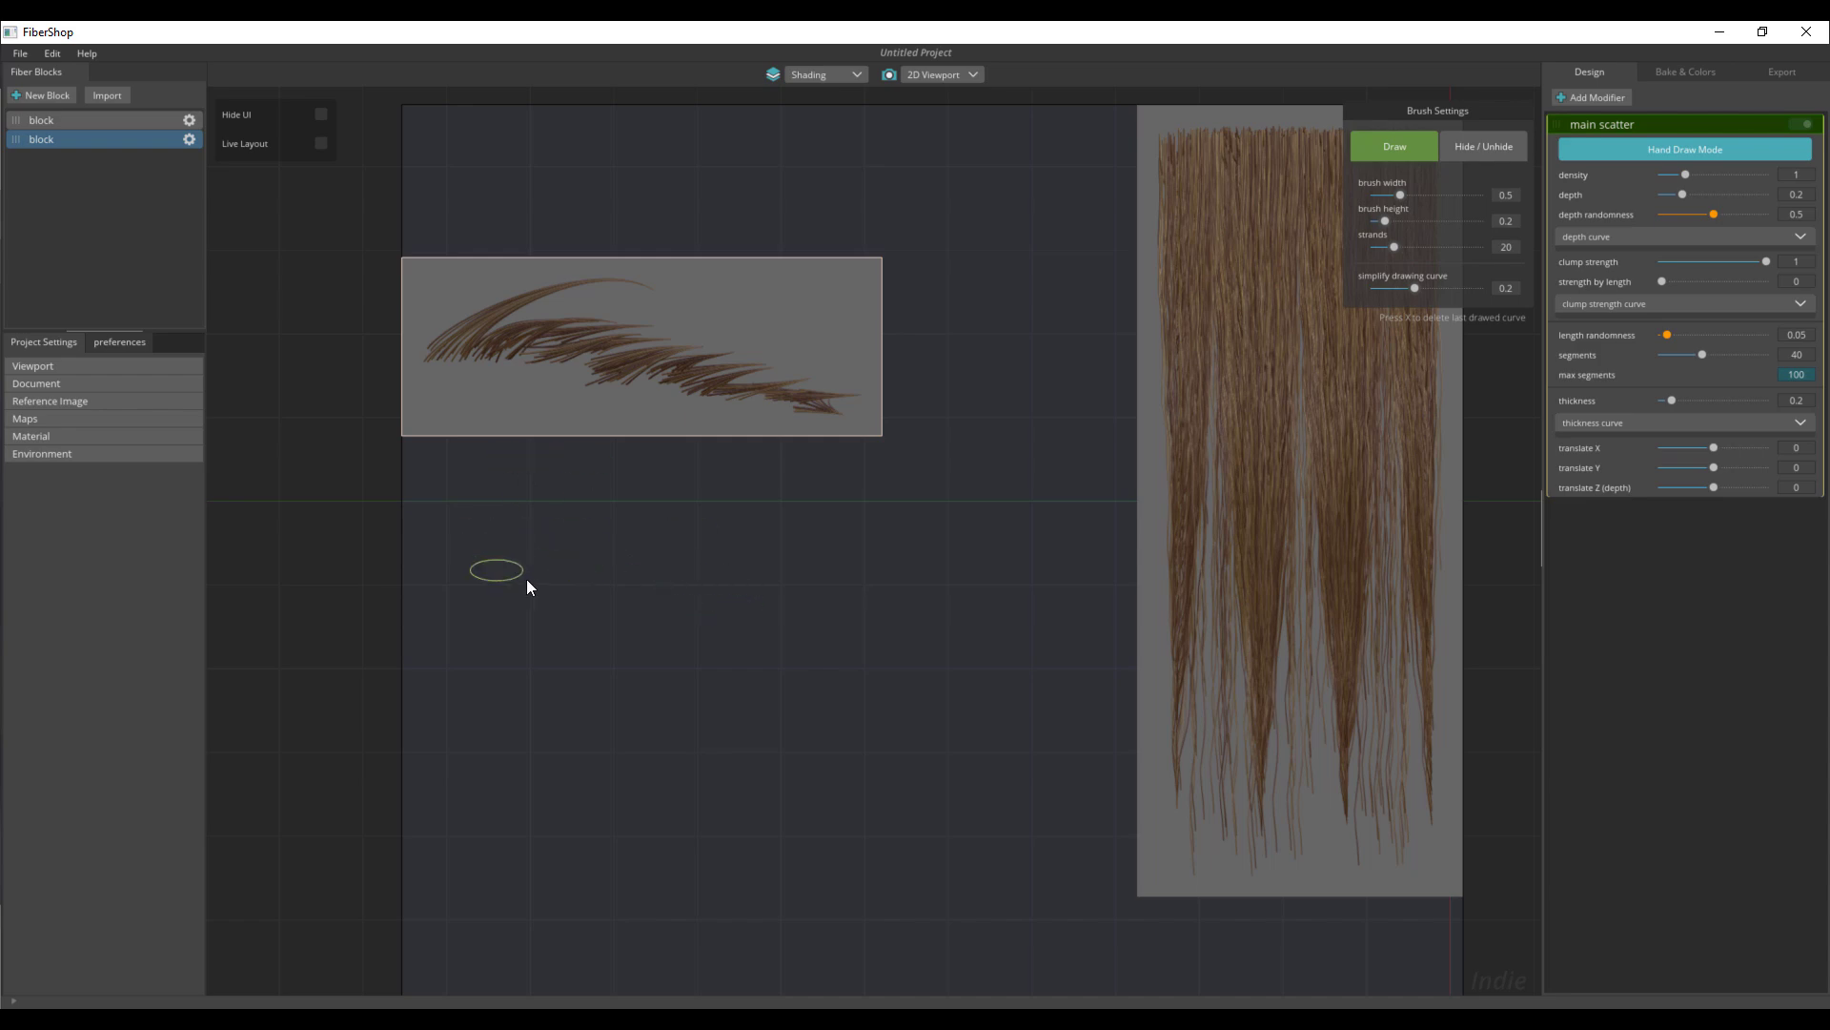
Step: Draw a beard-shaped tuft of strands below the eyebrow, tapering to a point at its lower end
drag(580, 625, 588, 792)
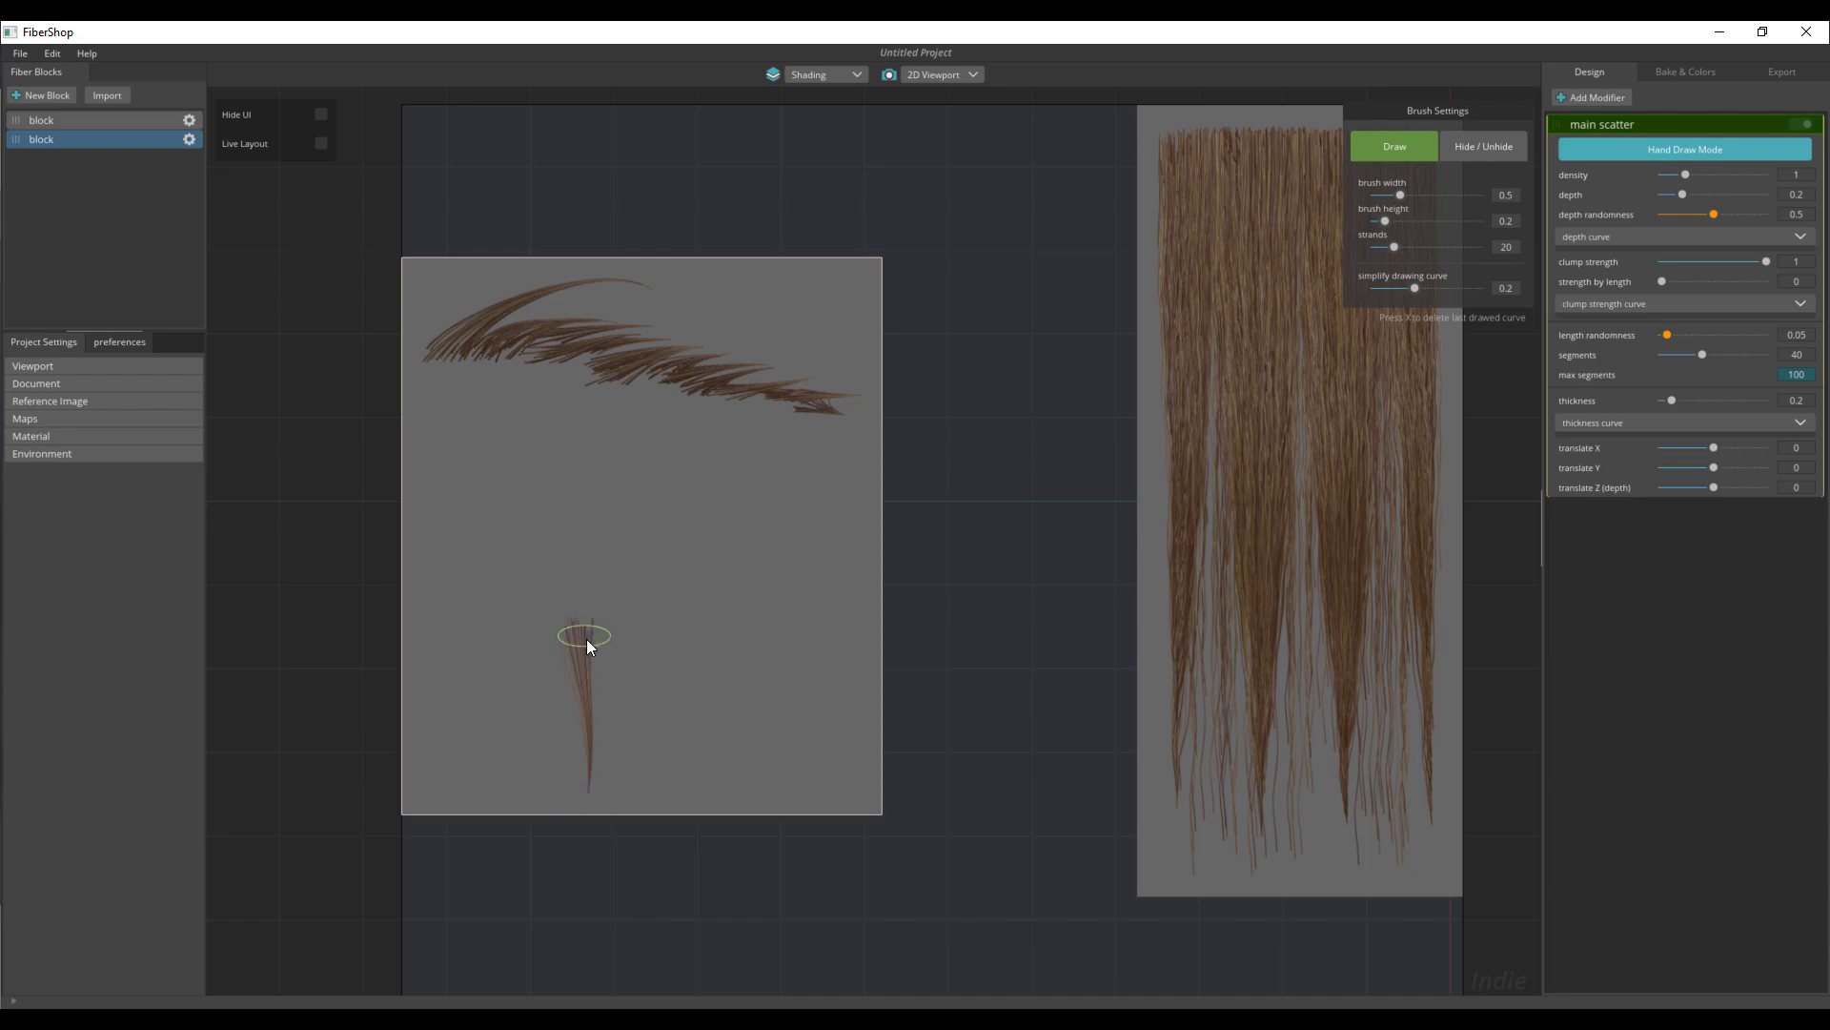
mouse_move(599, 633)
mouse_down()
mouse_move(607, 691)
mouse_move(608, 631)
mouse_move(611, 666)
mouse_move(667, 626)
mouse_up()
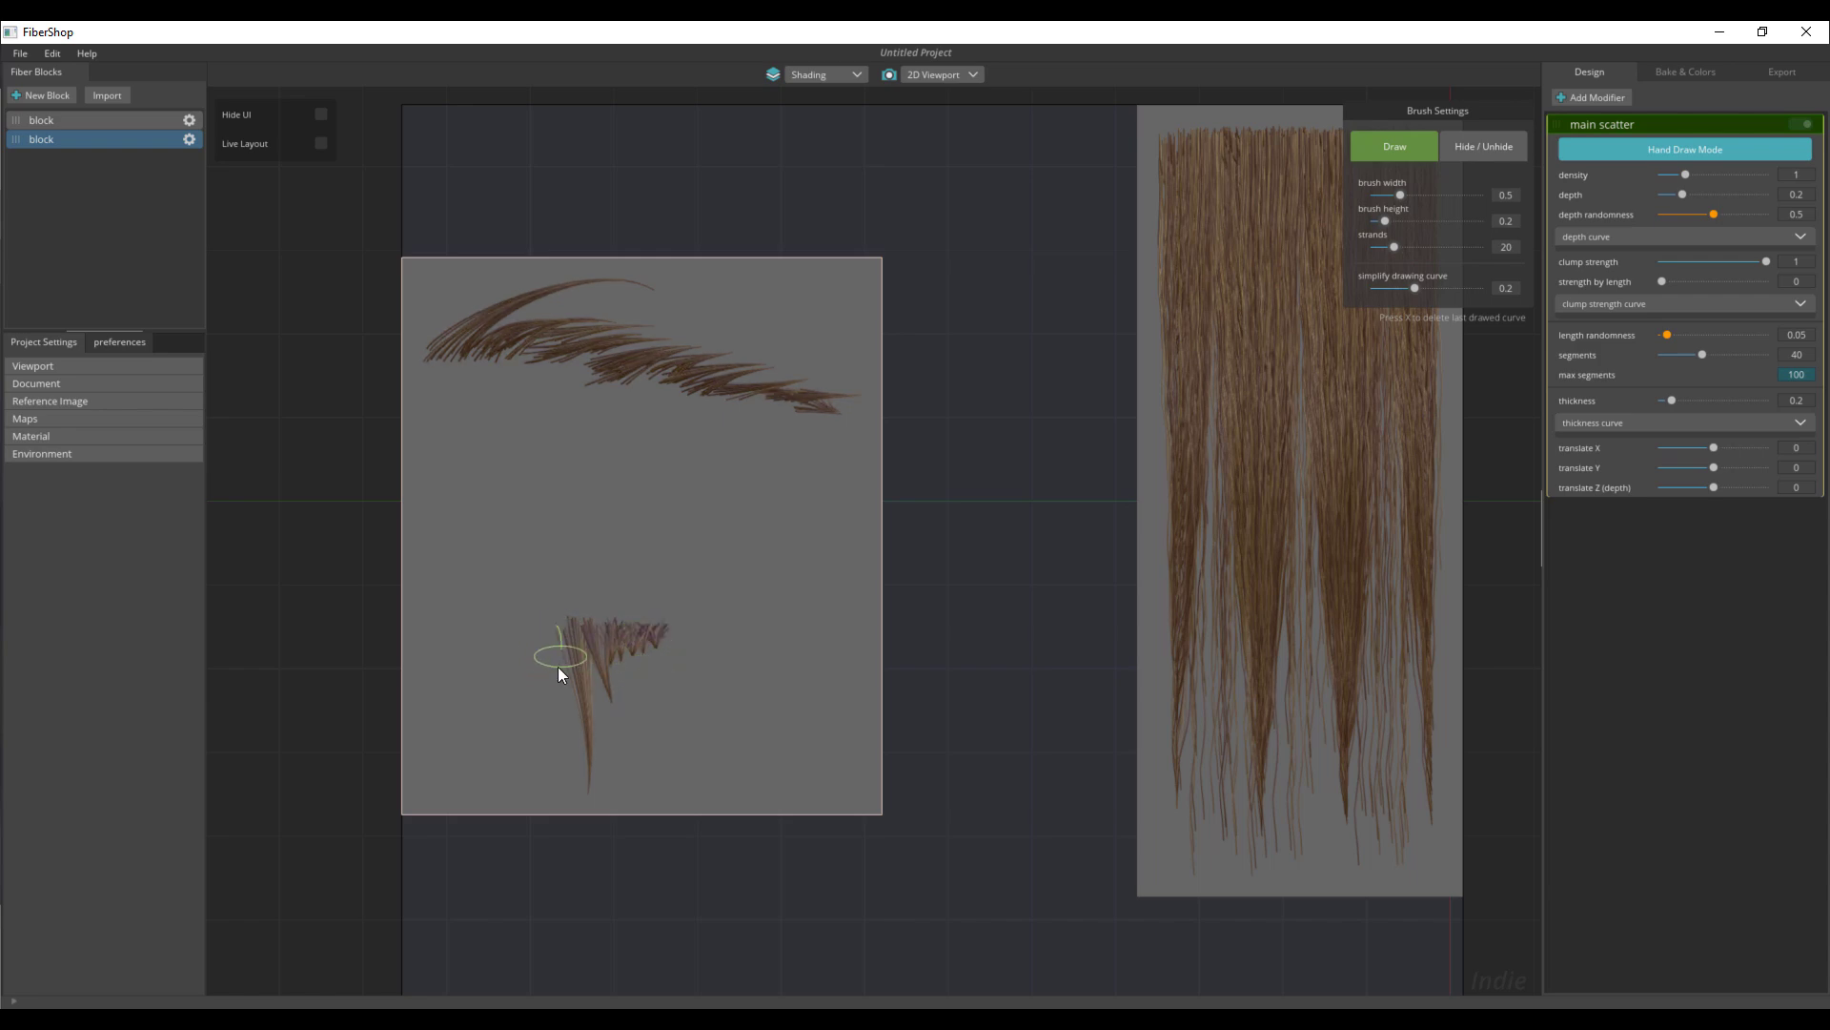
mouse_move(560, 673)
mouse_down()
mouse_move(498, 623)
mouse_move(504, 654)
mouse_move(557, 658)
mouse_move(536, 663)
mouse_move(557, 696)
mouse_move(551, 666)
mouse_move(521, 686)
mouse_move(545, 733)
mouse_move(537, 646)
mouse_move(585, 746)
mouse_move(545, 641)
mouse_move(571, 736)
mouse_move(483, 623)
mouse_move(555, 732)
mouse_move(522, 630)
mouse_move(579, 768)
mouse_move(607, 641)
mouse_move(600, 761)
mouse_move(607, 655)
mouse_move(598, 705)
mouse_move(644, 645)
mouse_up()
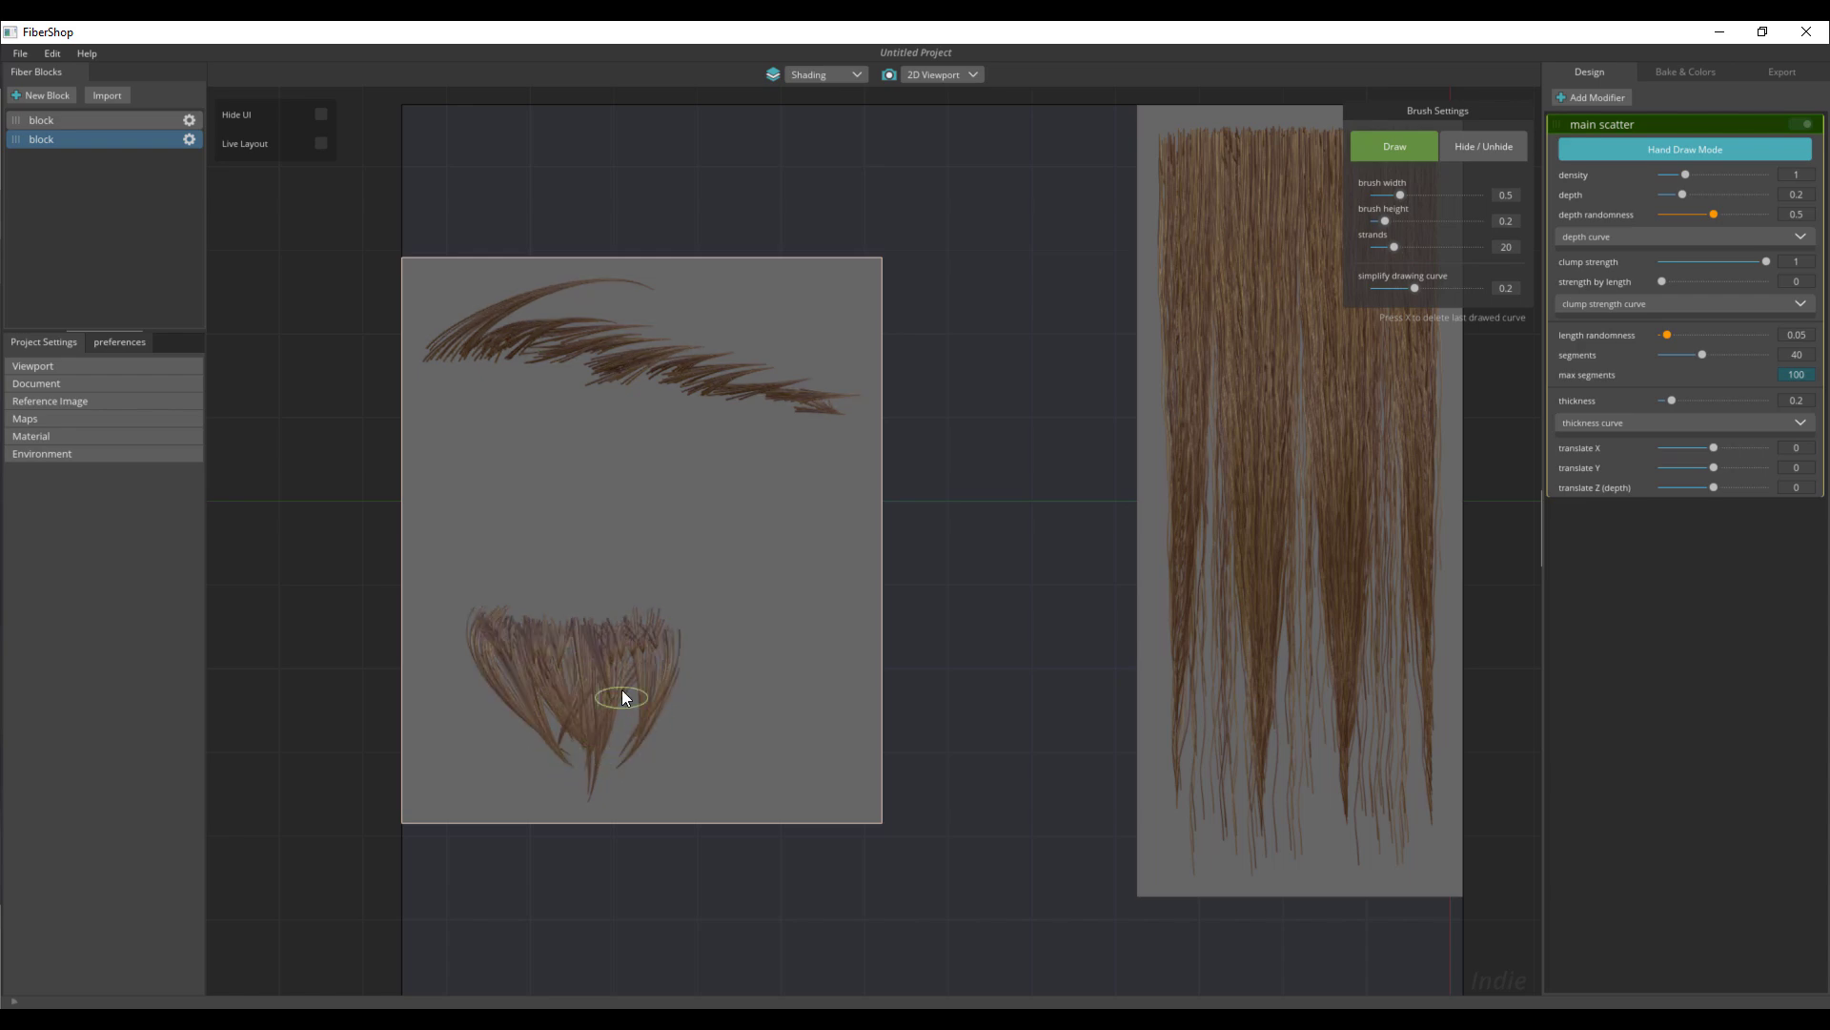
mouse_move(622, 689)
mouse_down()
mouse_move(581, 764)
mouse_move(552, 669)
mouse_move(588, 743)
mouse_up()
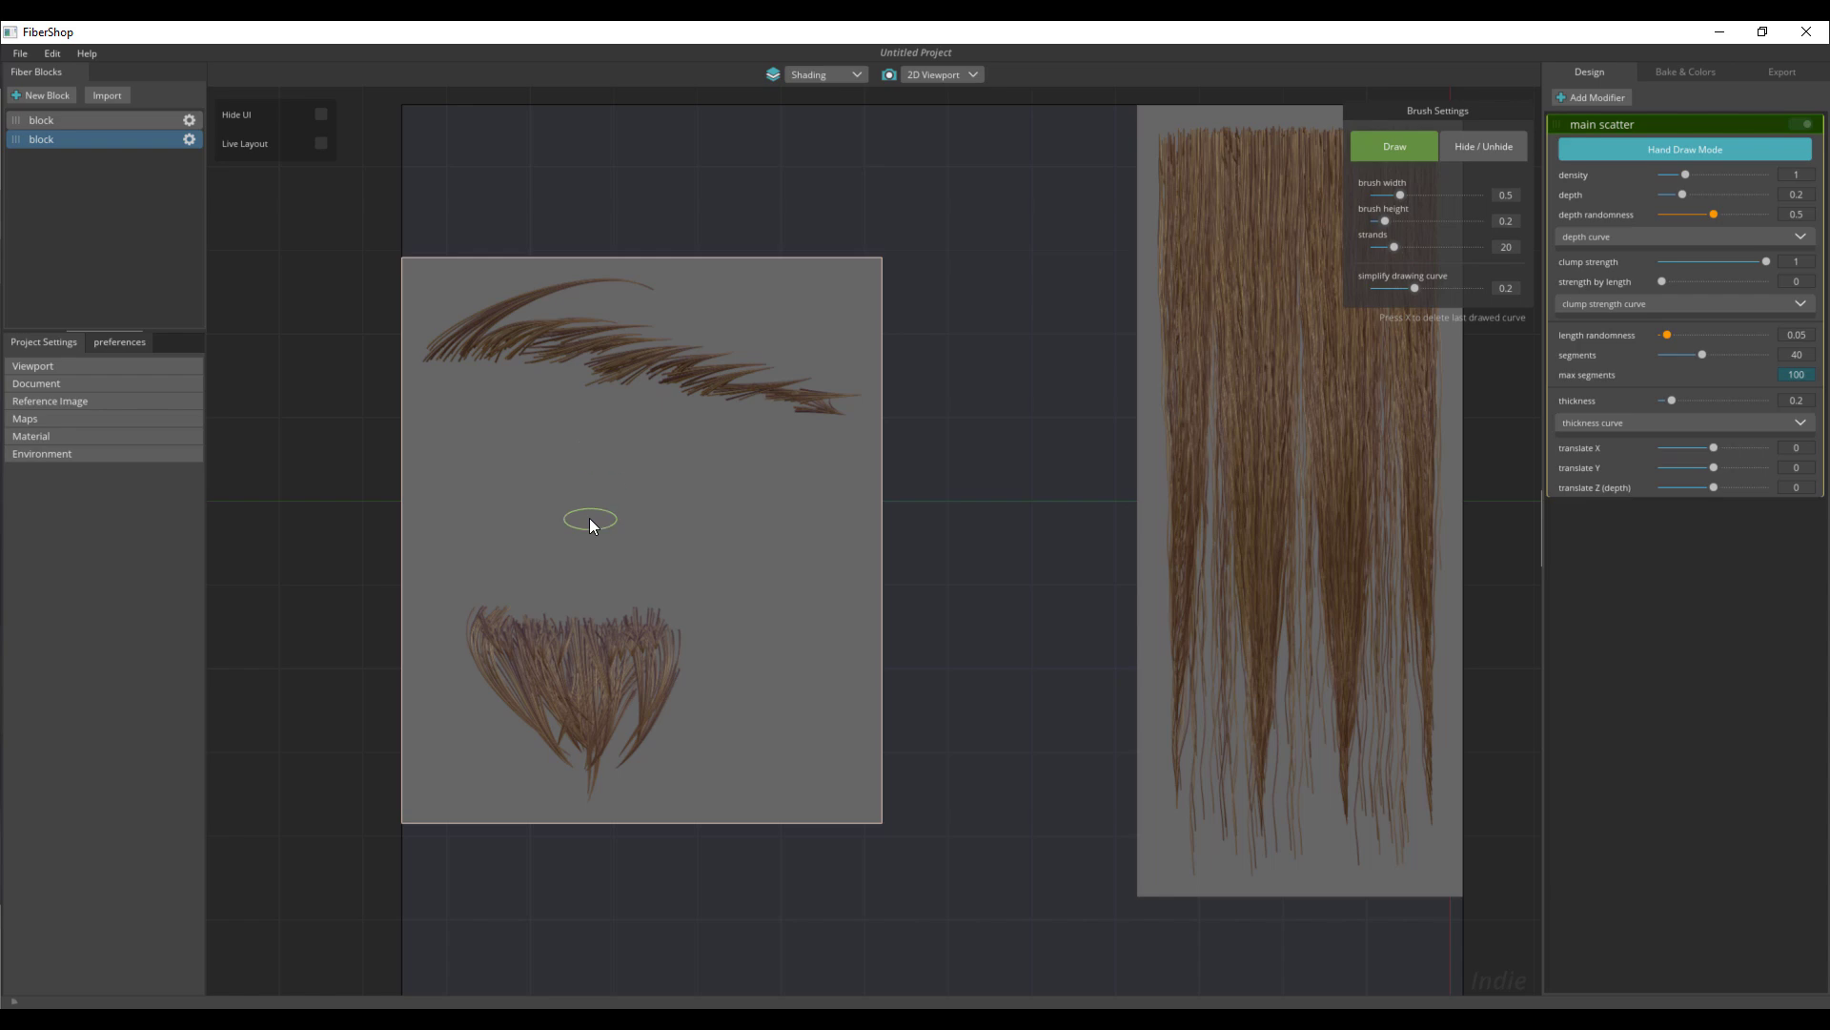
Step: Hide all curves of the beard-shaped tuft with the Hide / Unhide brush at radius 0.5, leaving only the eyebrow strands
middle_drag(589, 518, 808, 591)
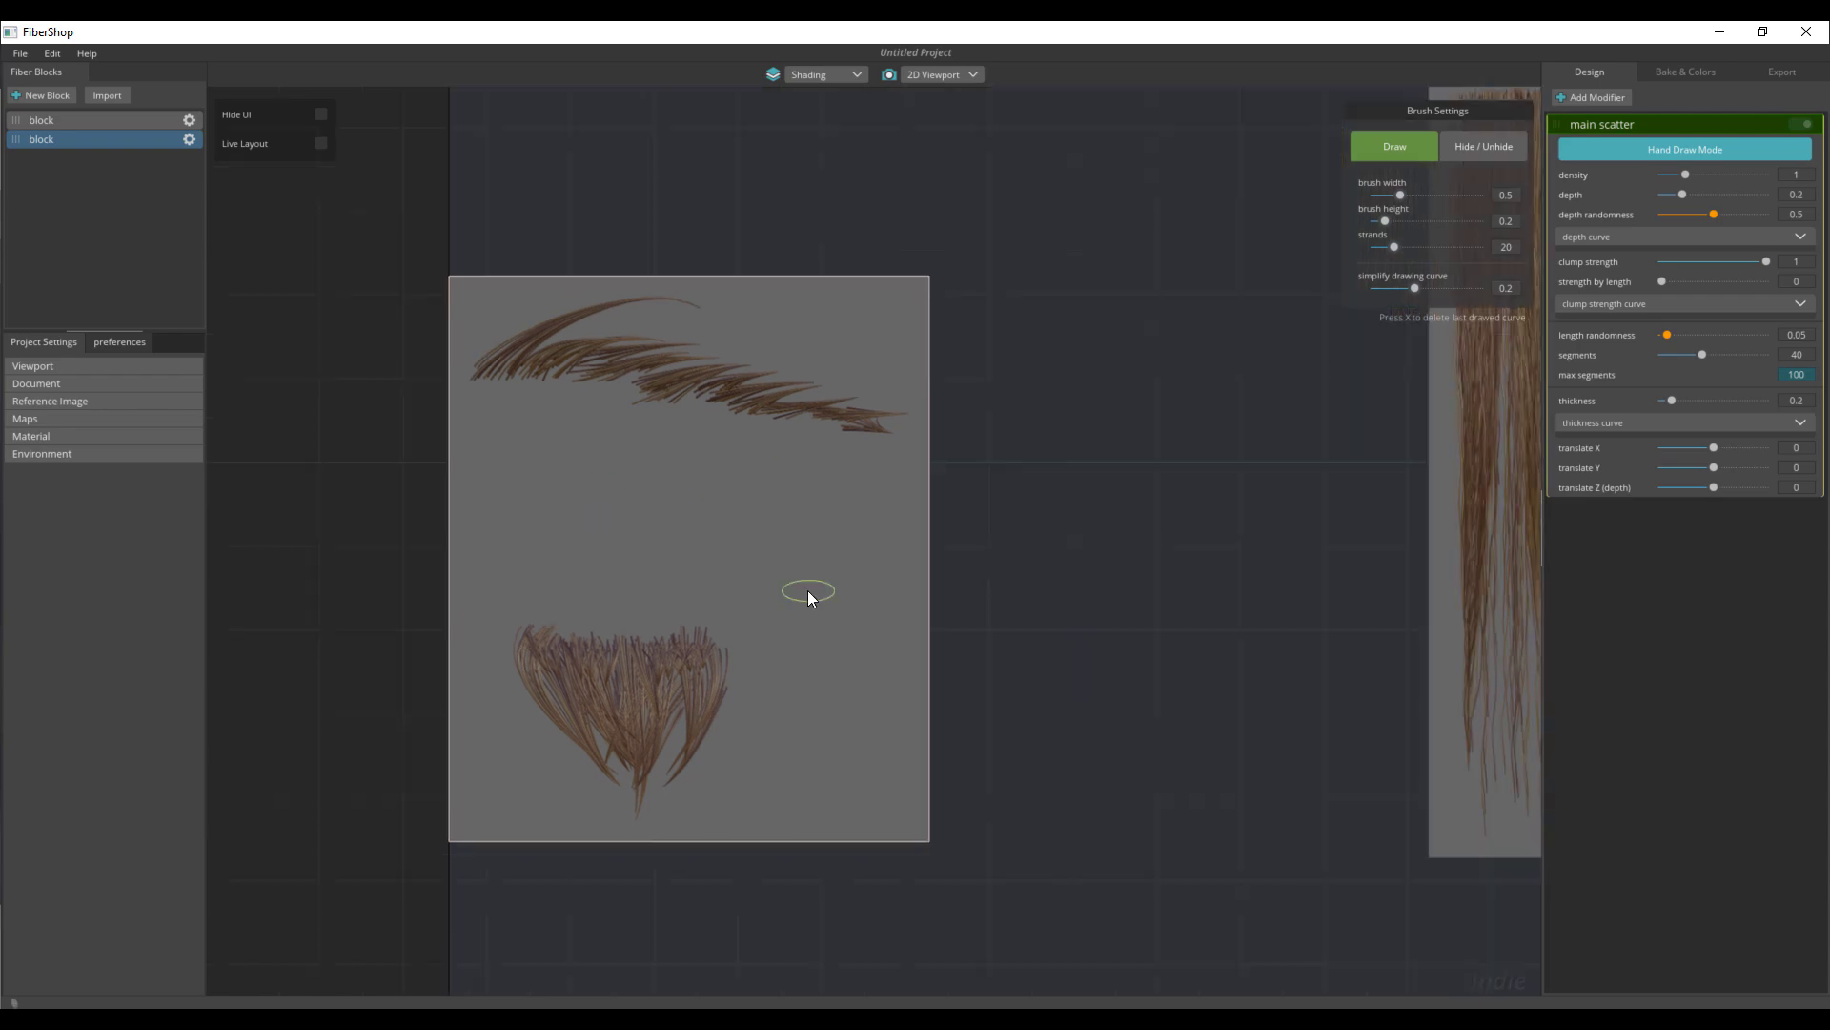
click(1473, 148)
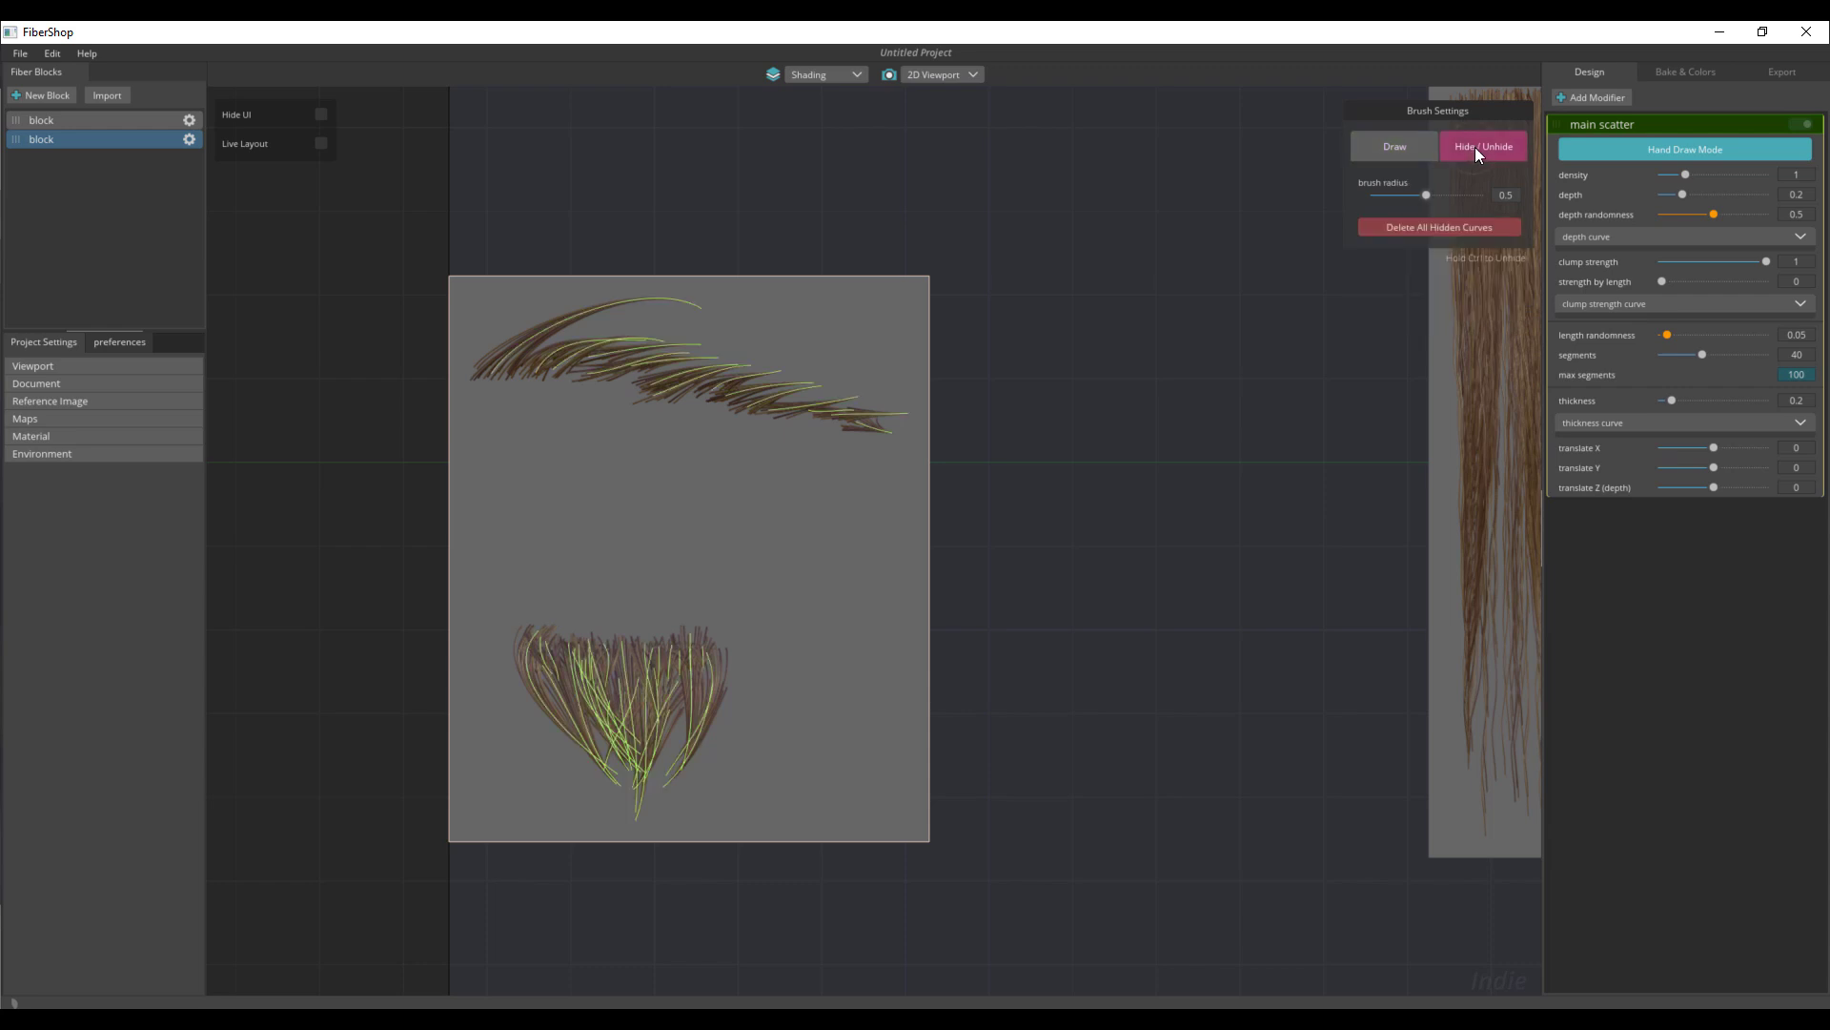
drag(704, 713, 718, 726)
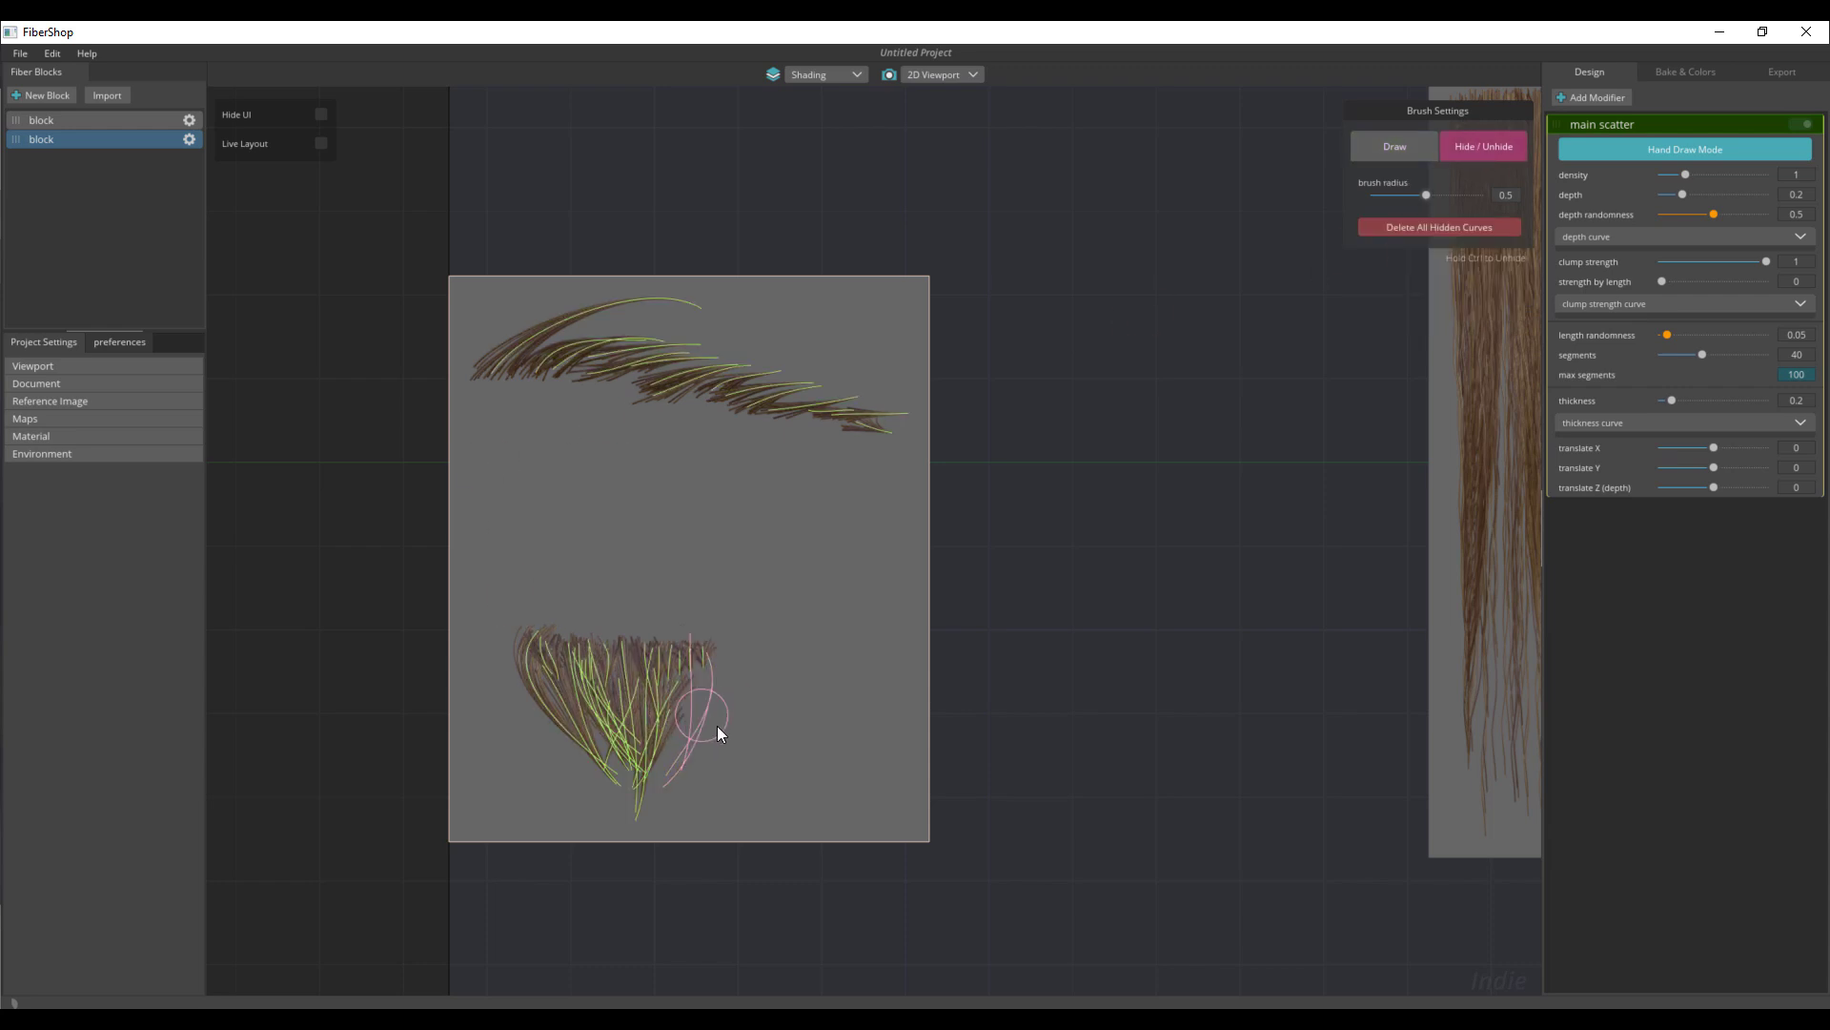
mouse_move(684, 661)
mouse_down()
mouse_move(654, 737)
mouse_move(626, 741)
mouse_move(603, 700)
mouse_move(534, 677)
mouse_up()
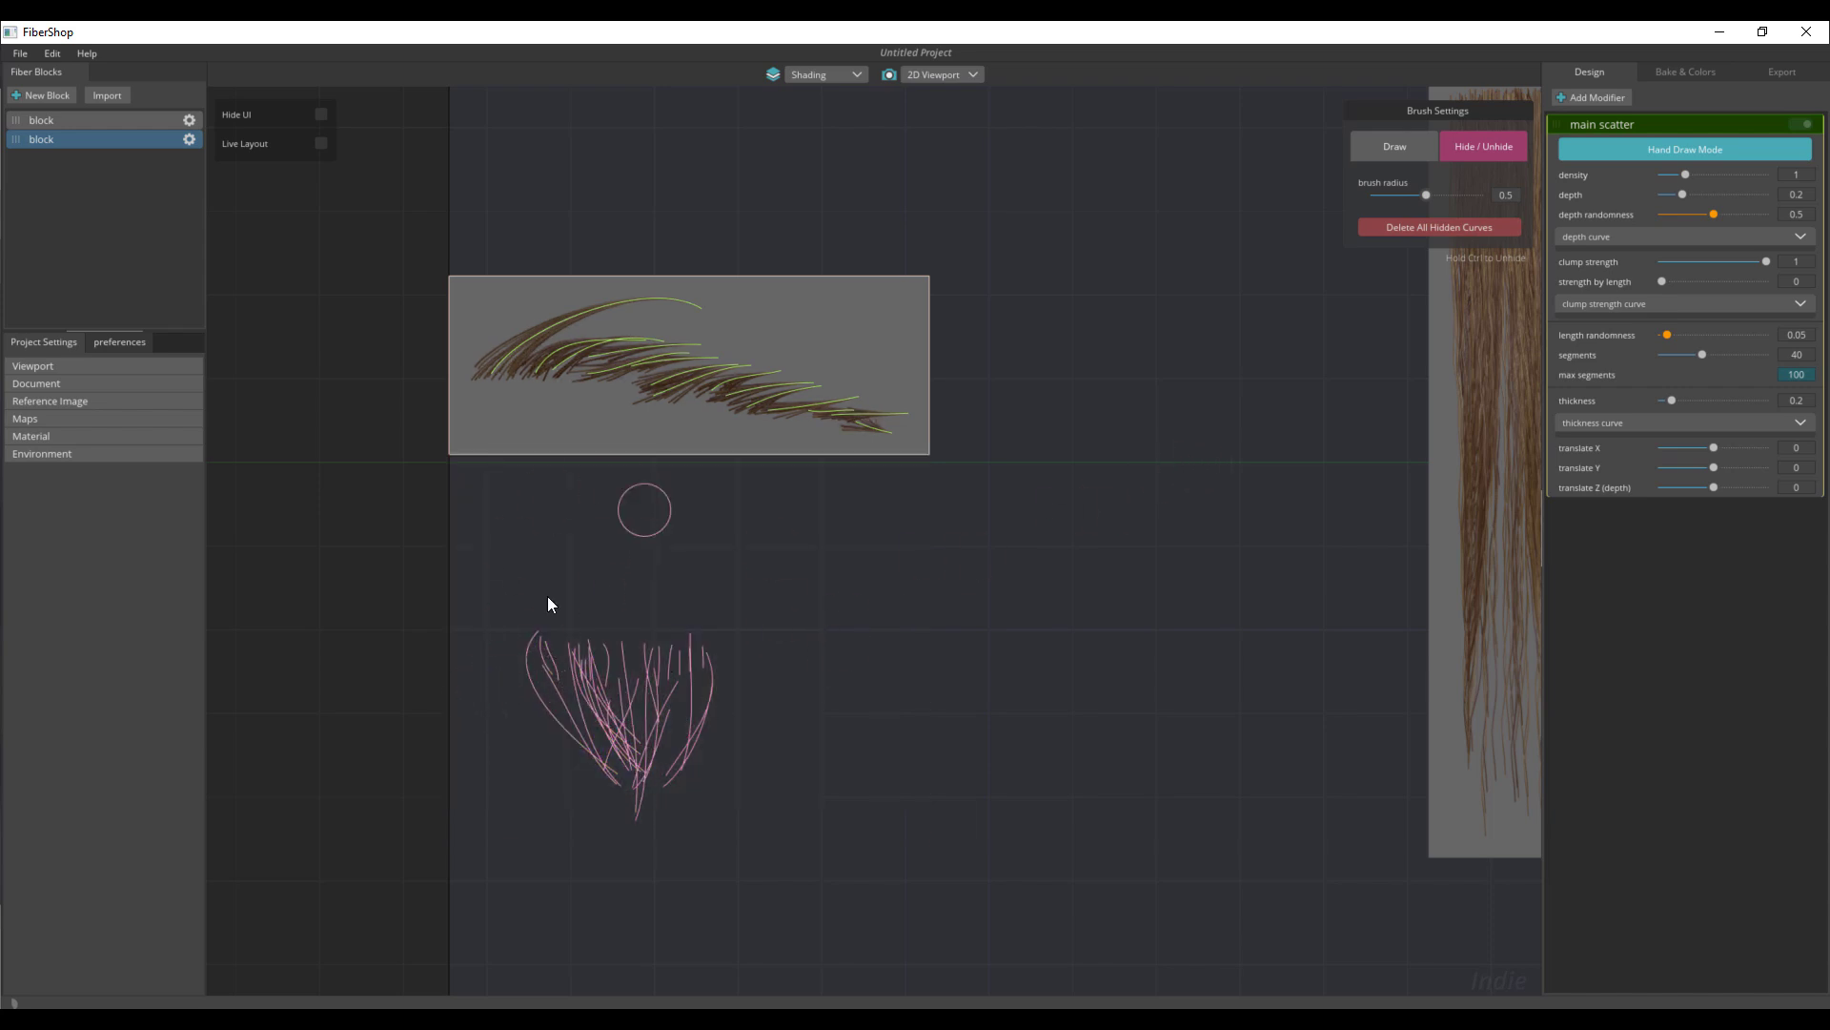
click(1478, 149)
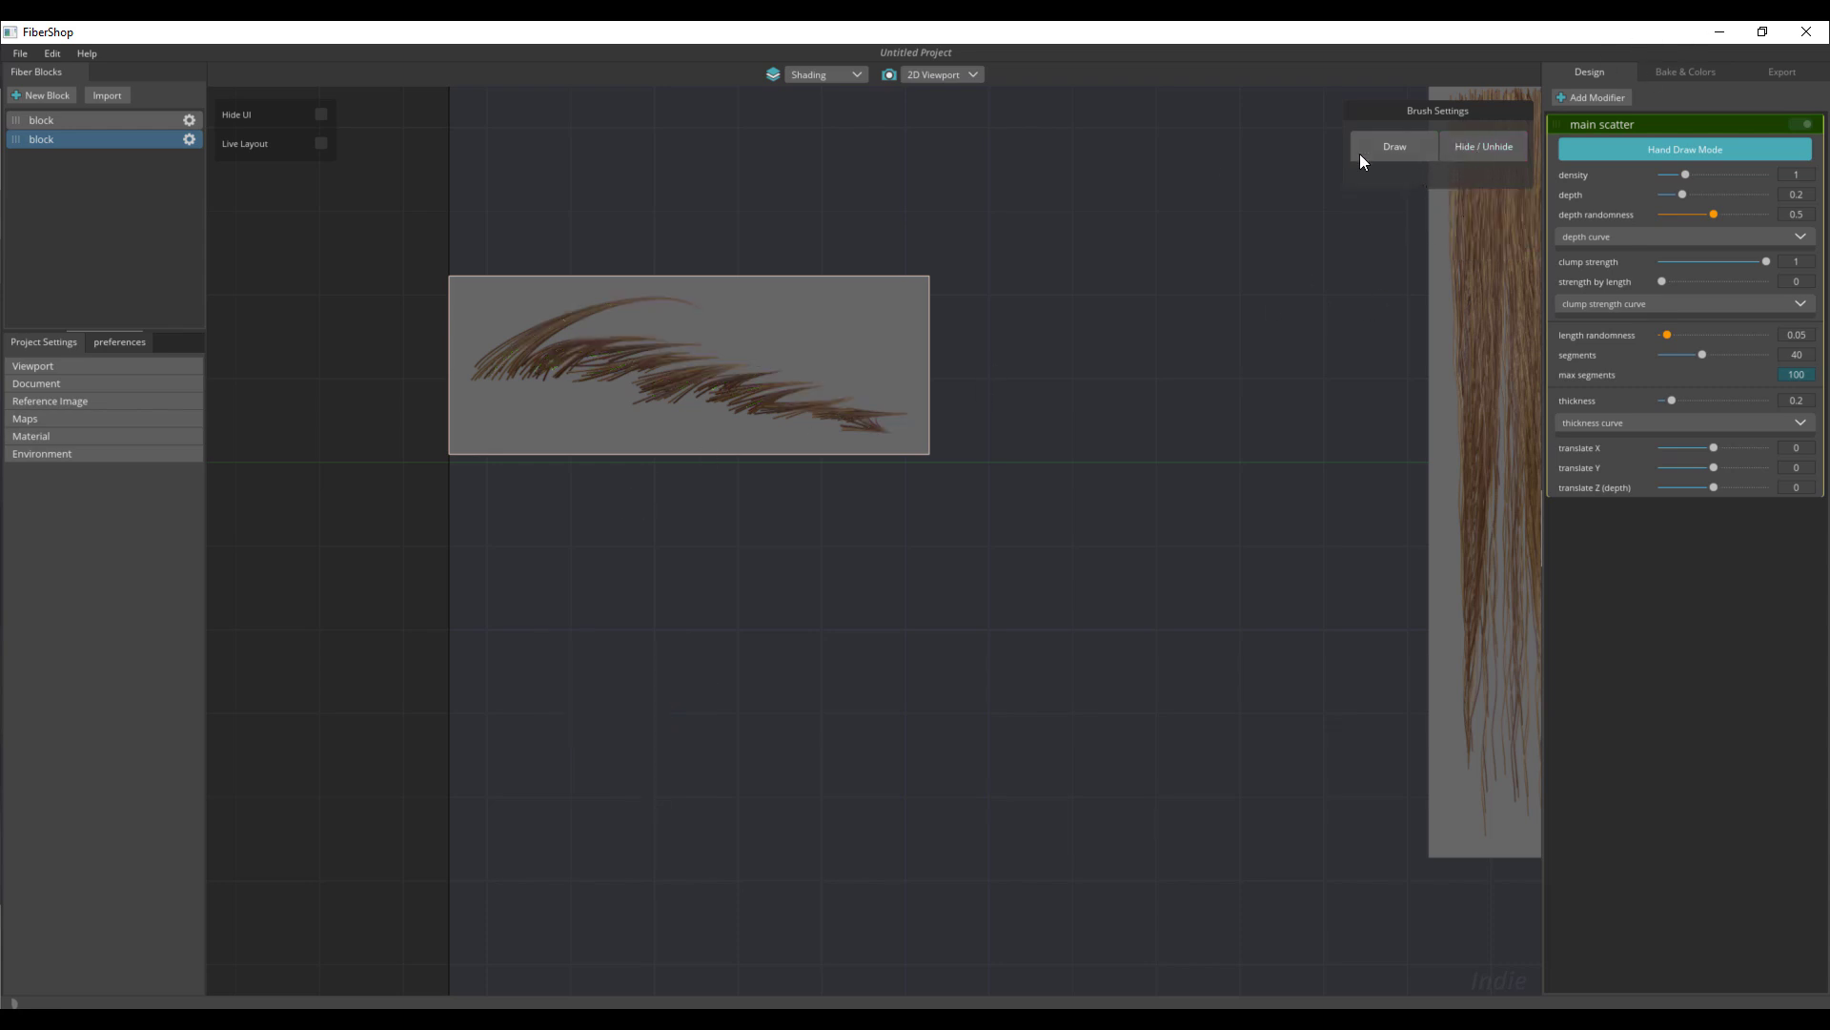
Step: Select the first block with the long strands and expand its main scatter settings
scroll(656, 406, up, 2)
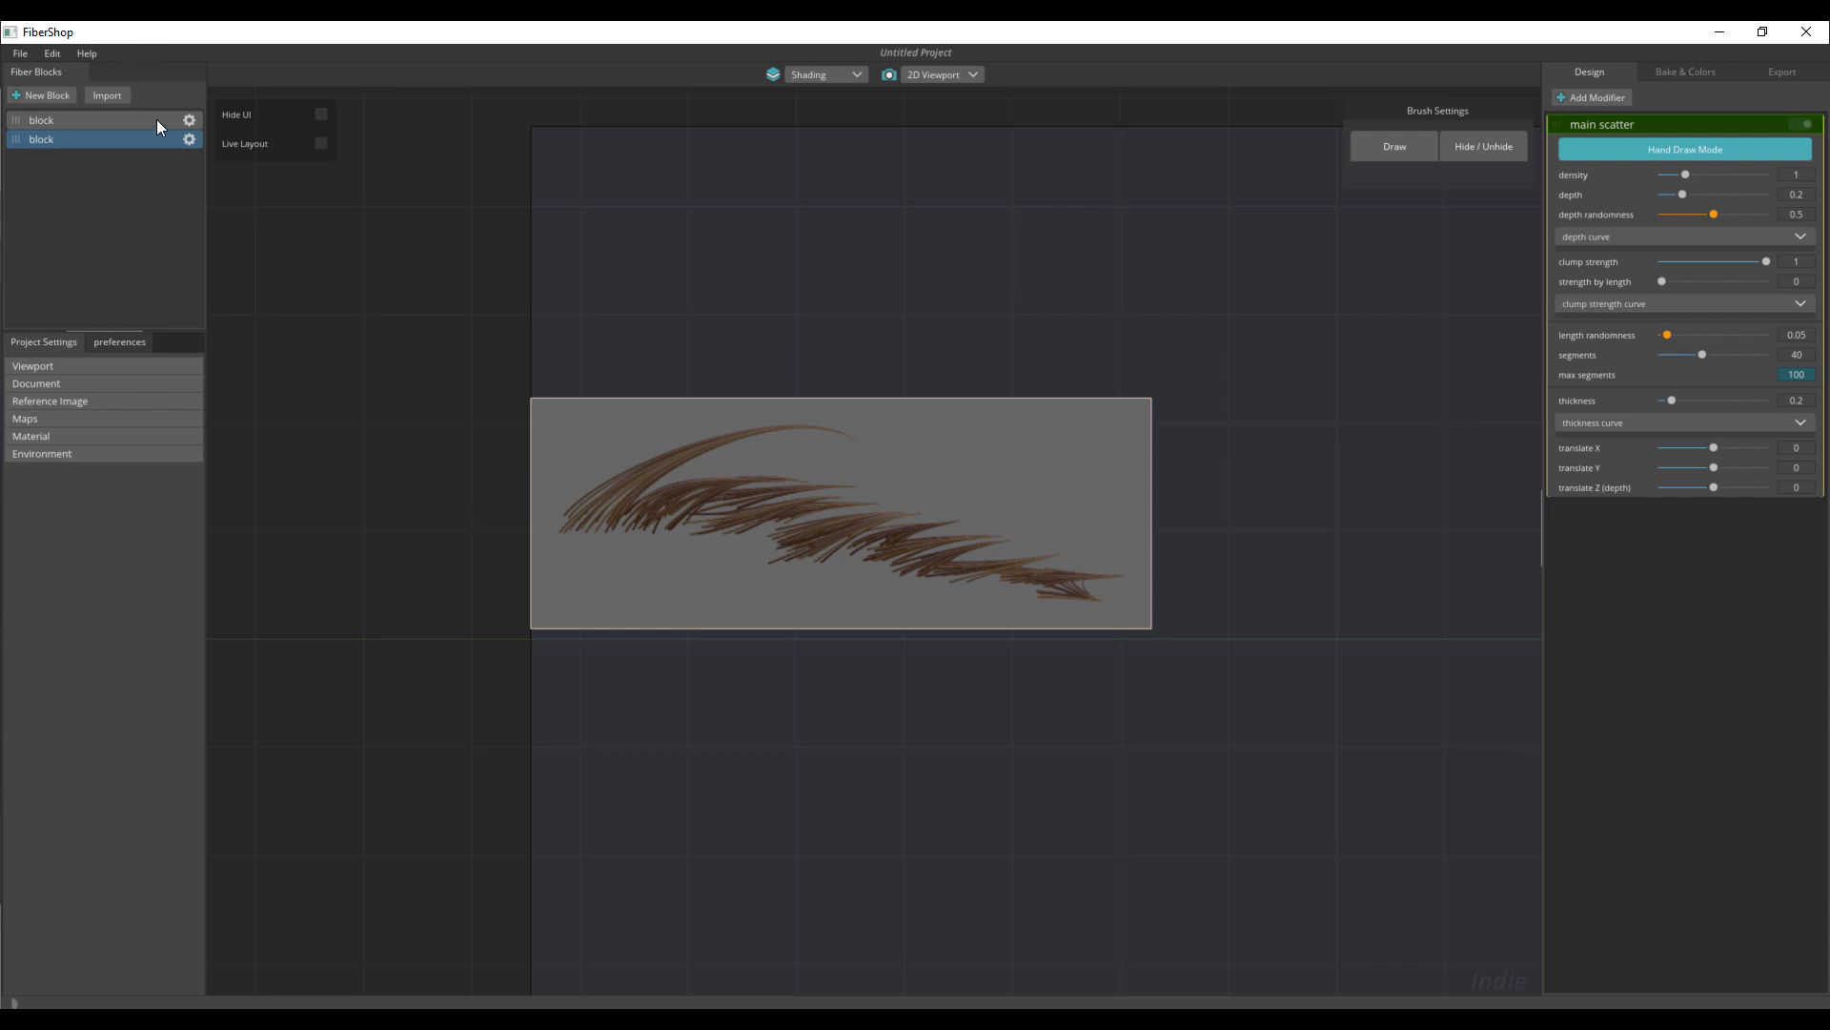
click(166, 122)
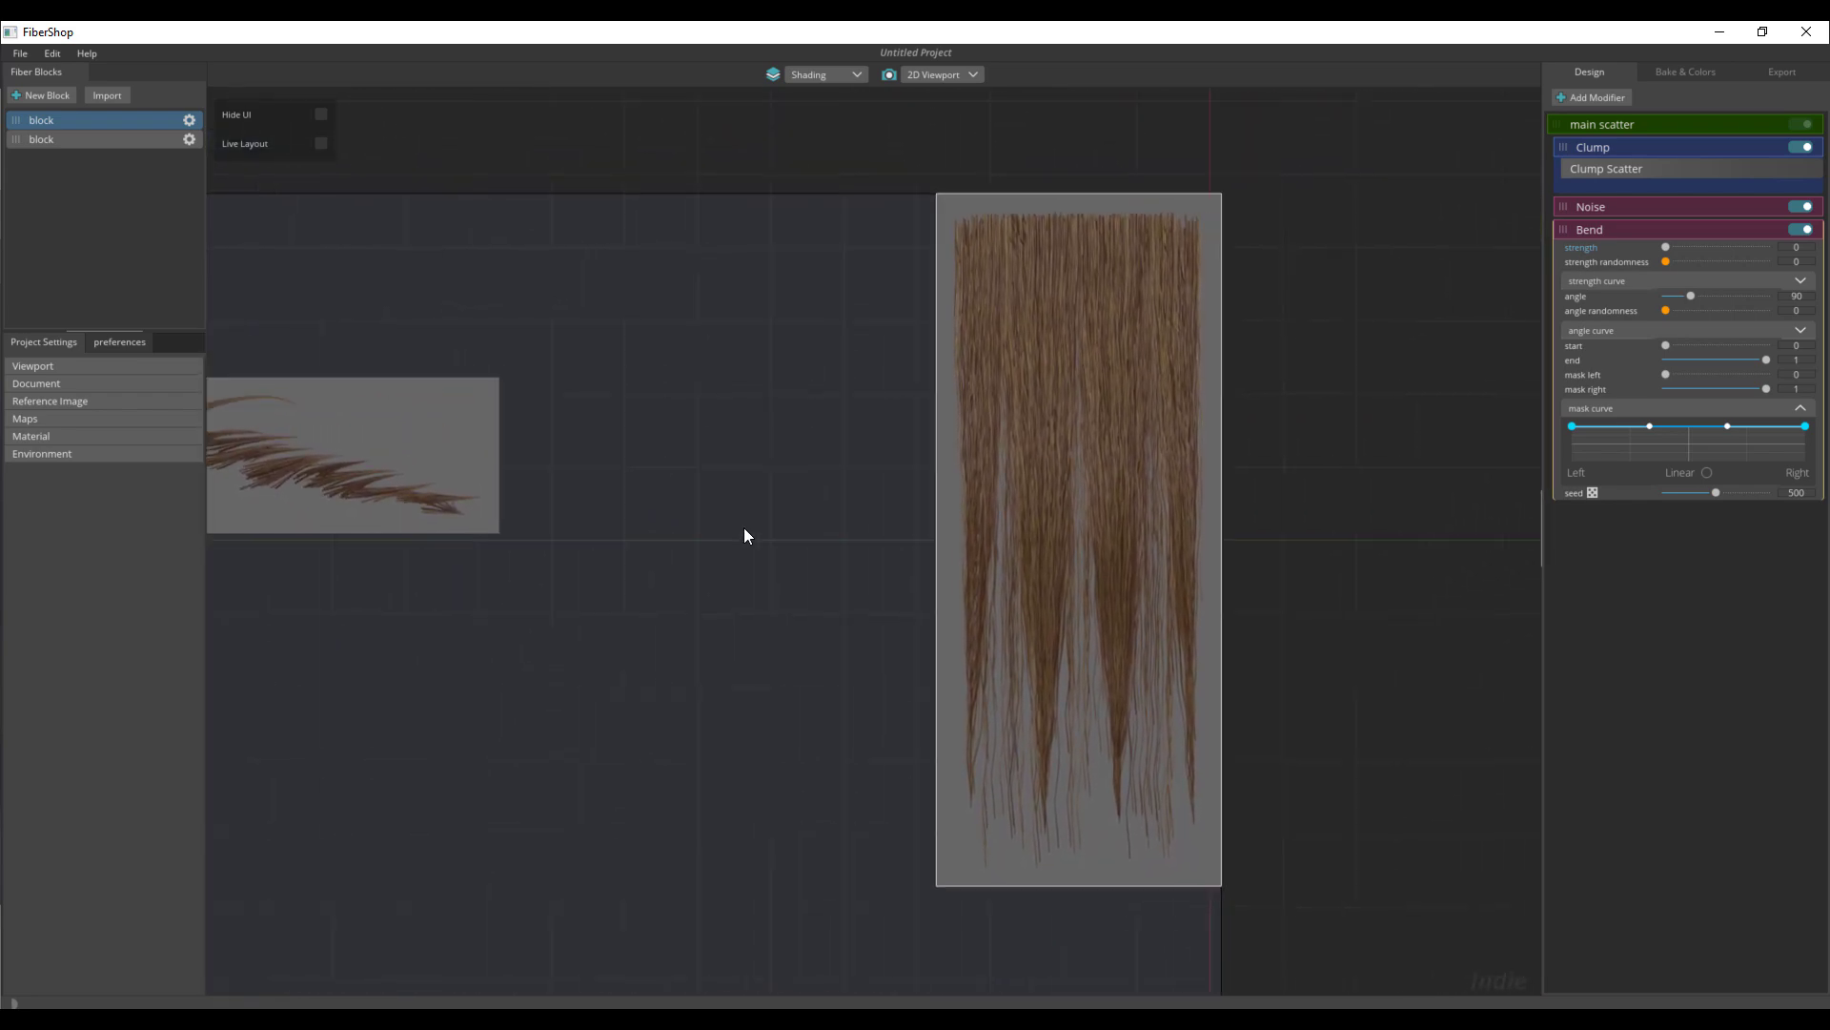
click(1583, 128)
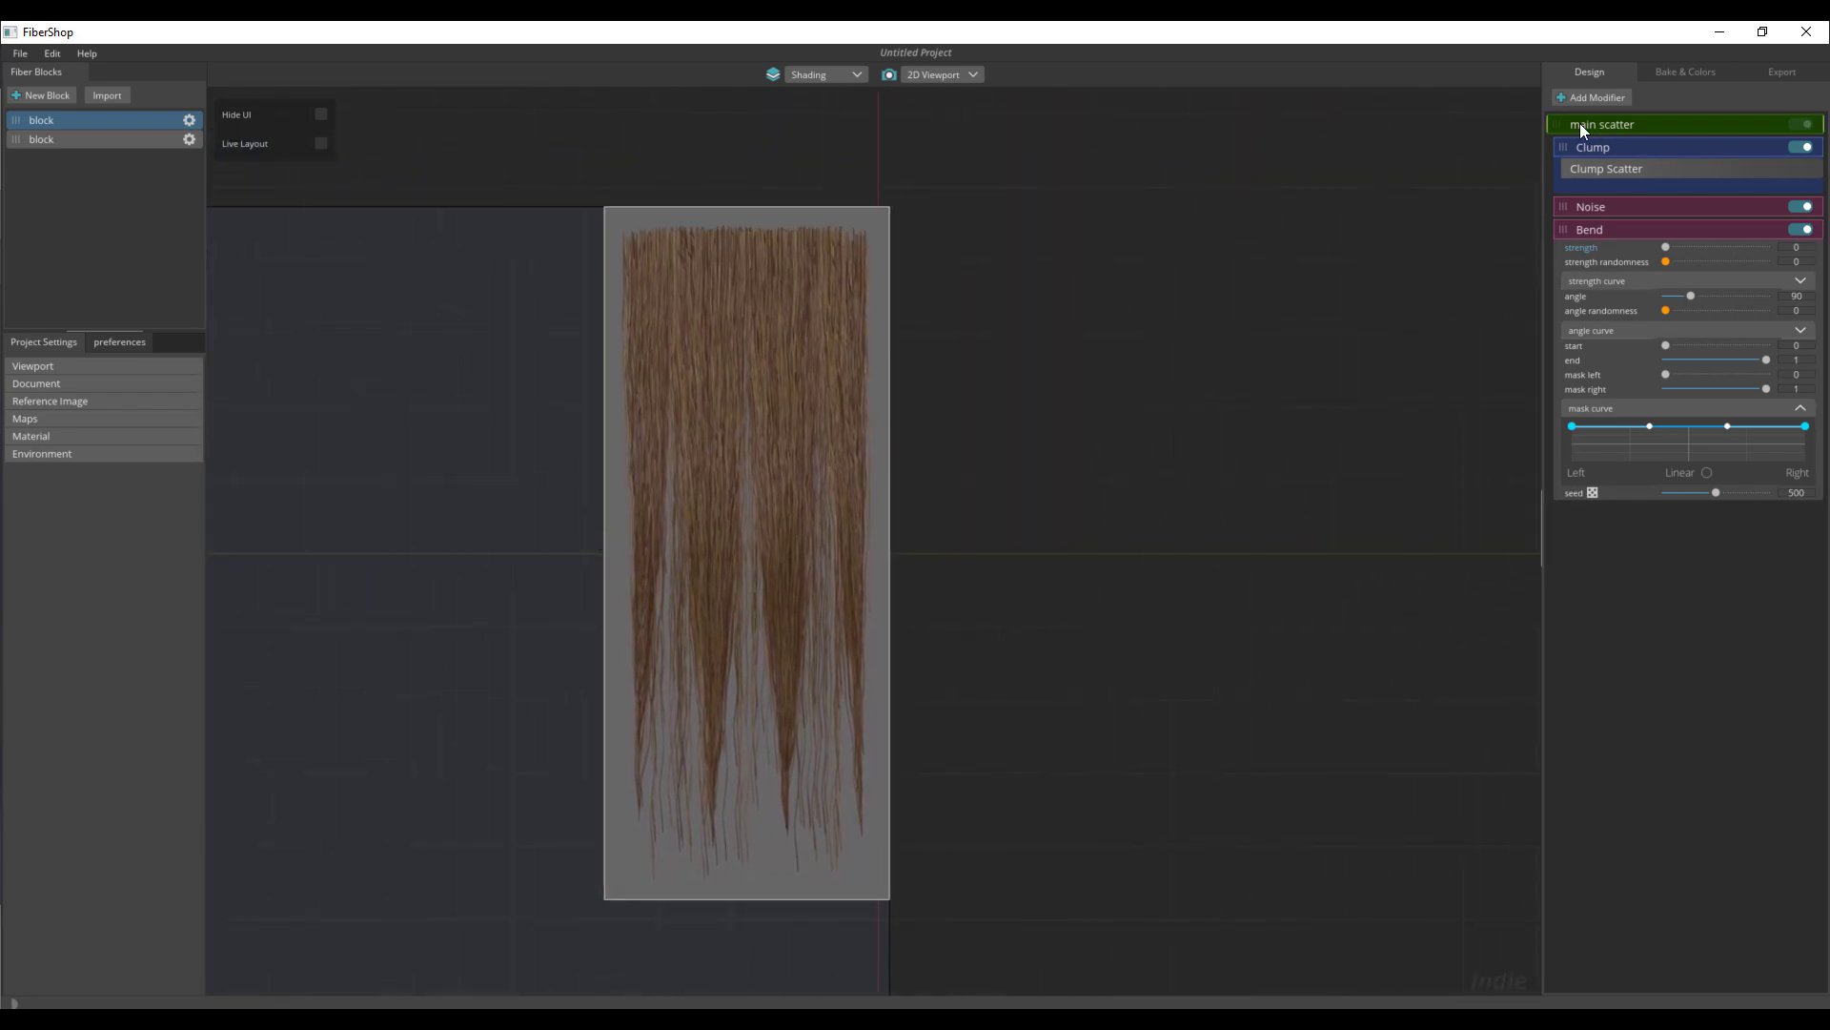
double_click(1583, 124)
click(1765, 127)
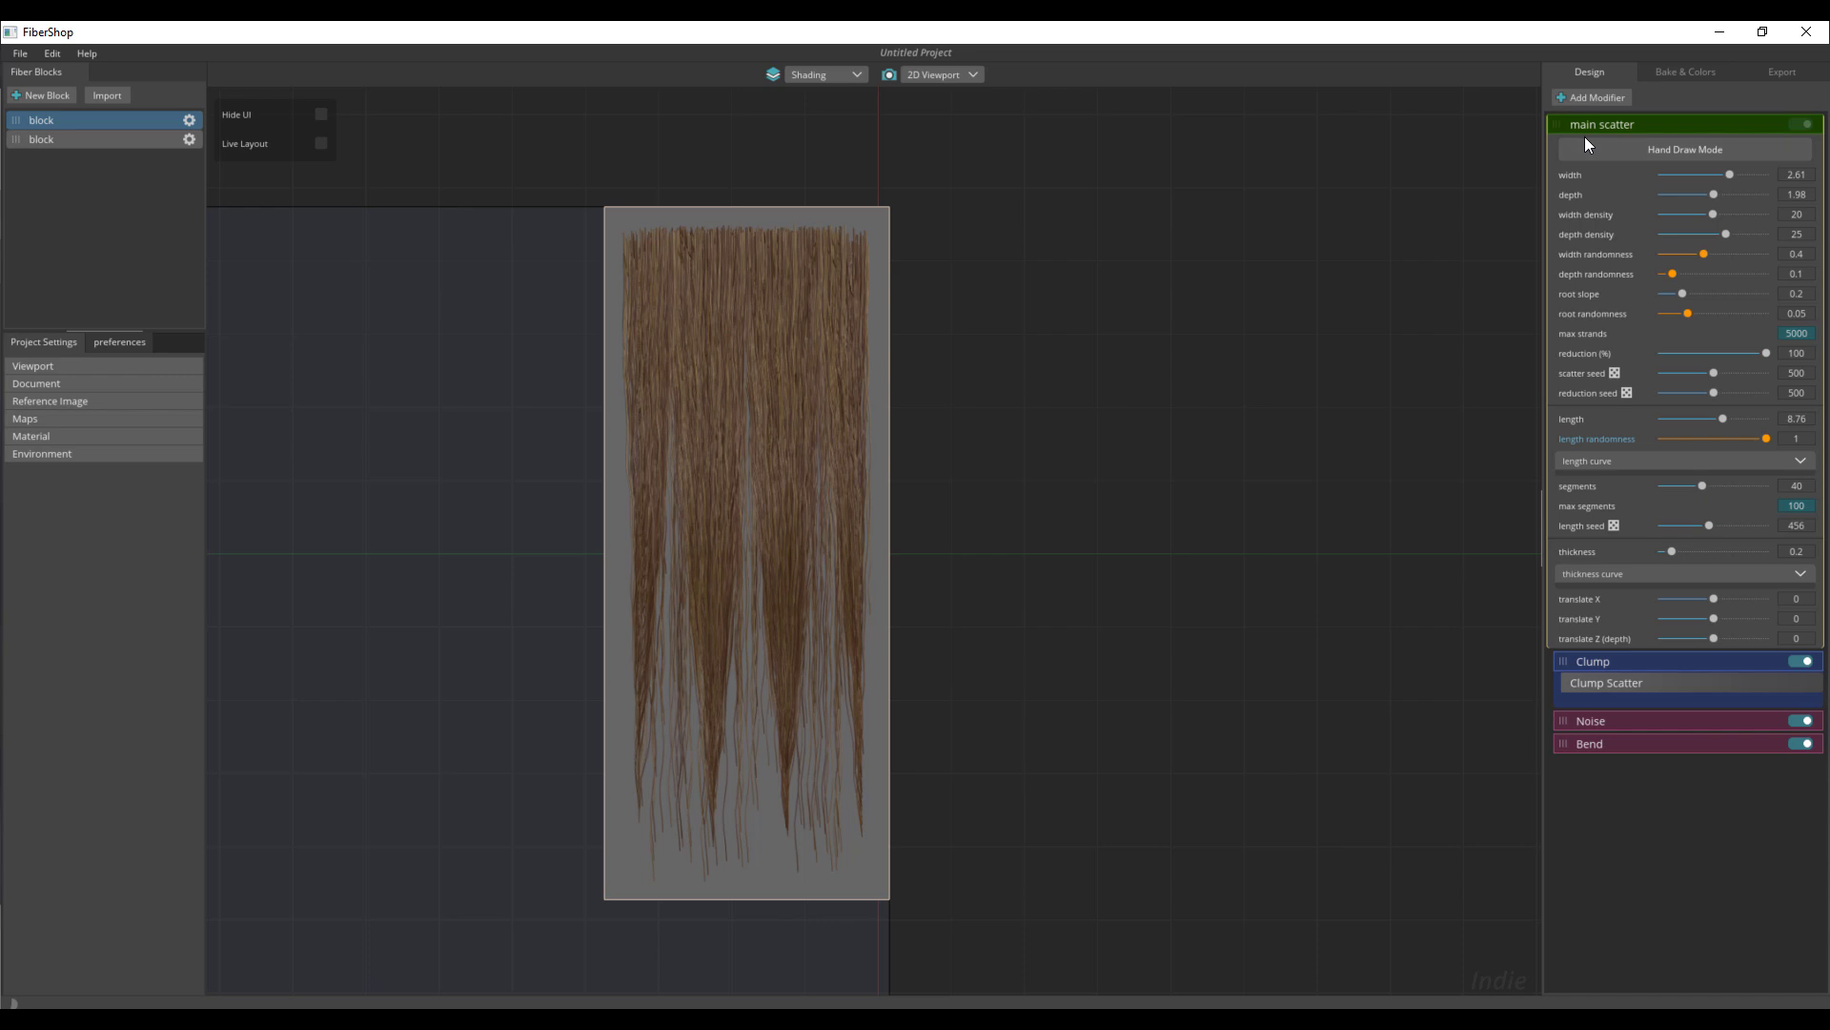
Step: View the Bake & Colors page, return to the design settings and compare both blocks, ending on the long-strand block
click(1695, 69)
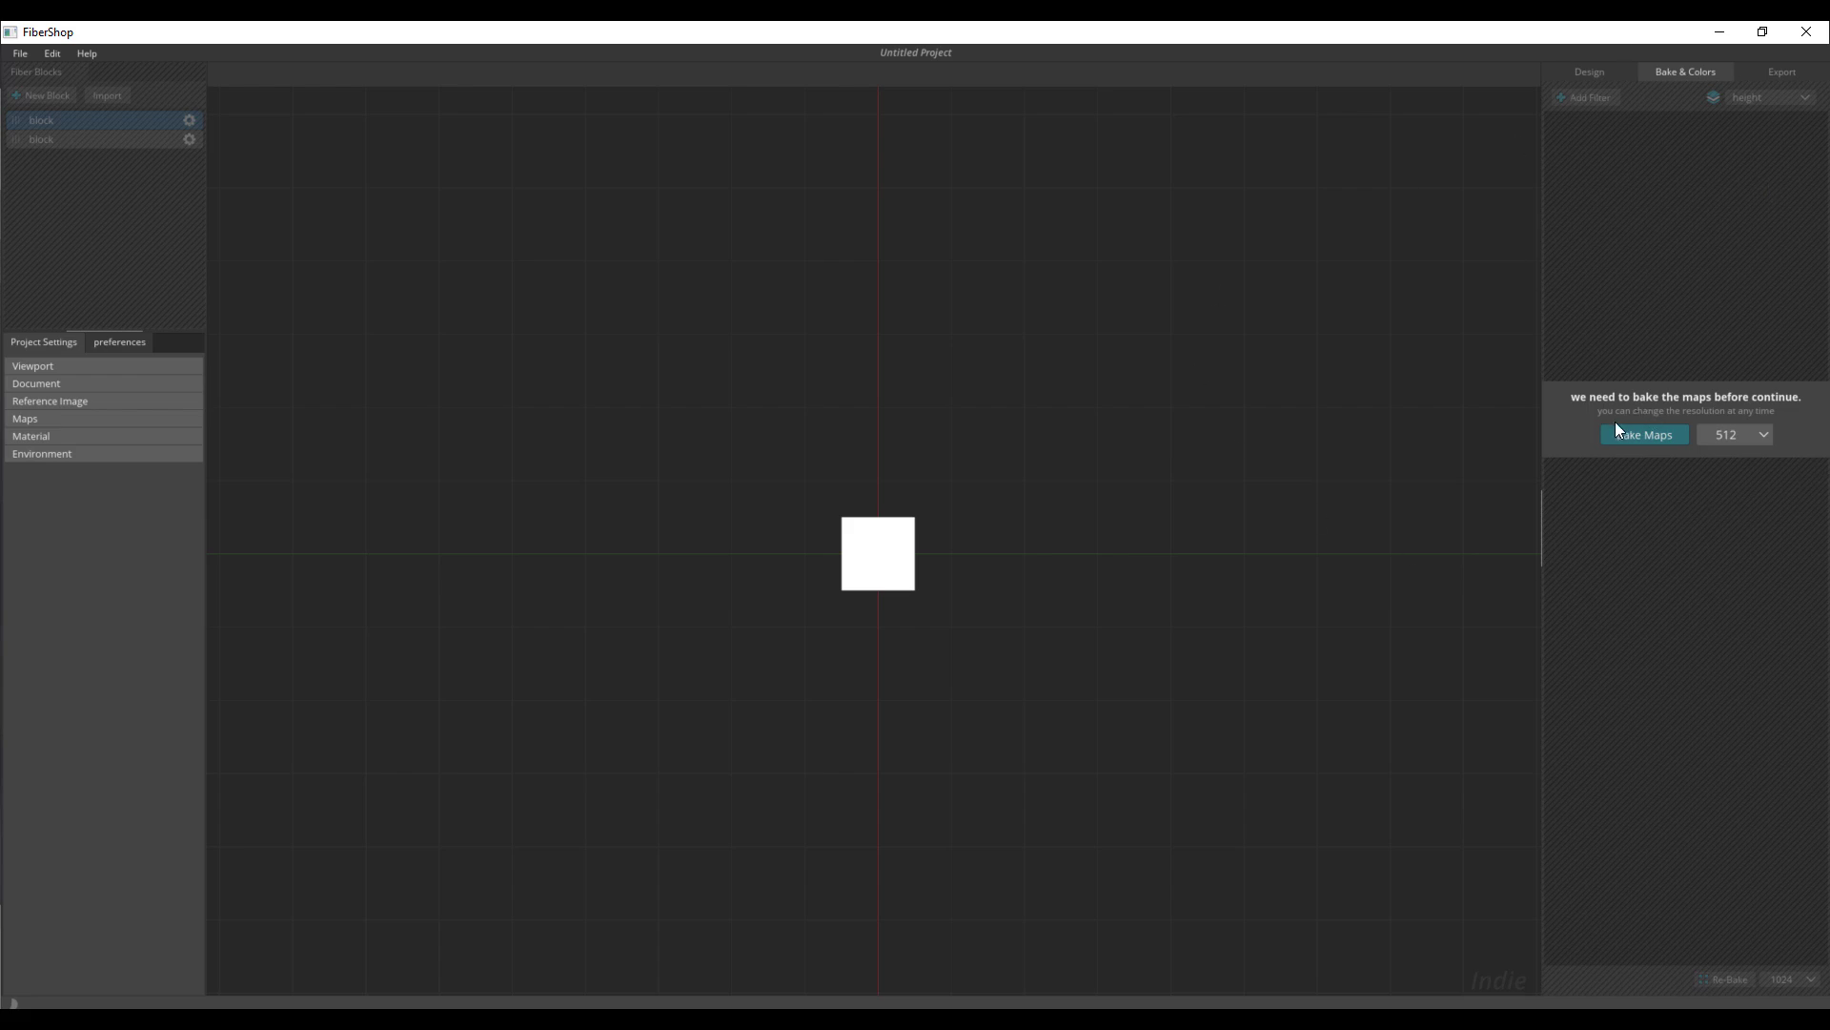
click(1609, 72)
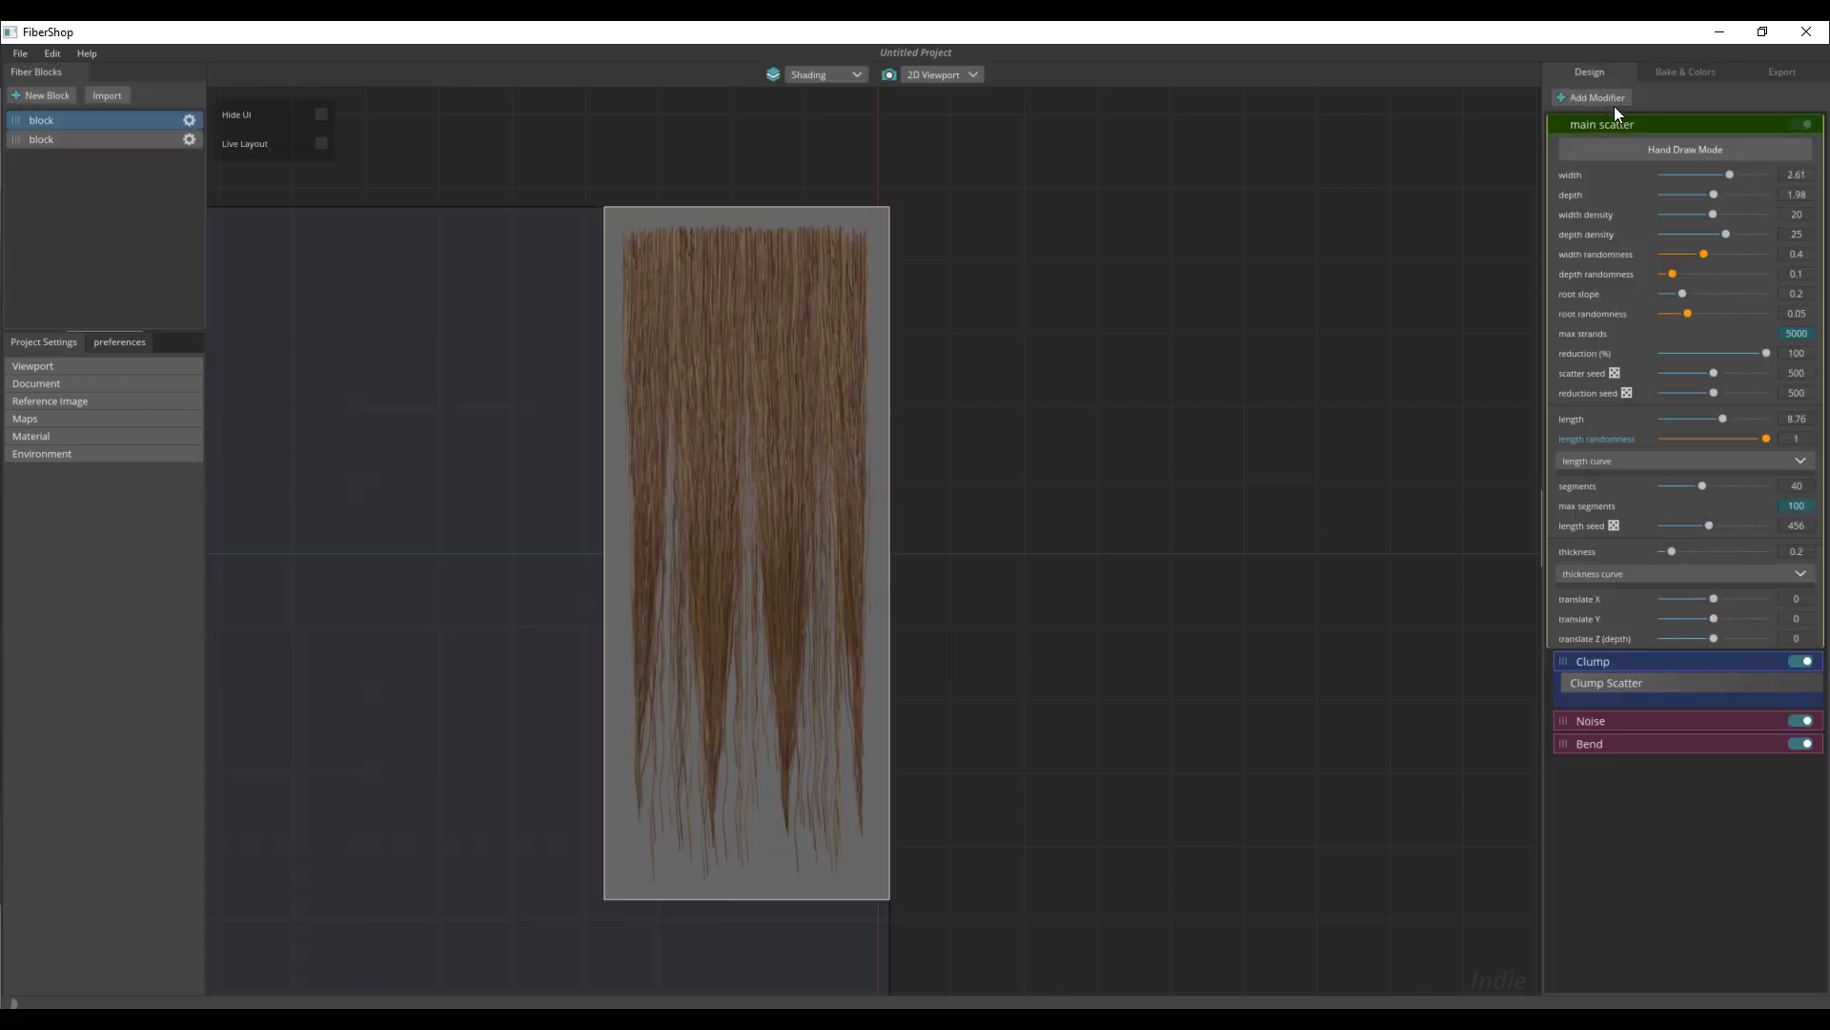
click(131, 140)
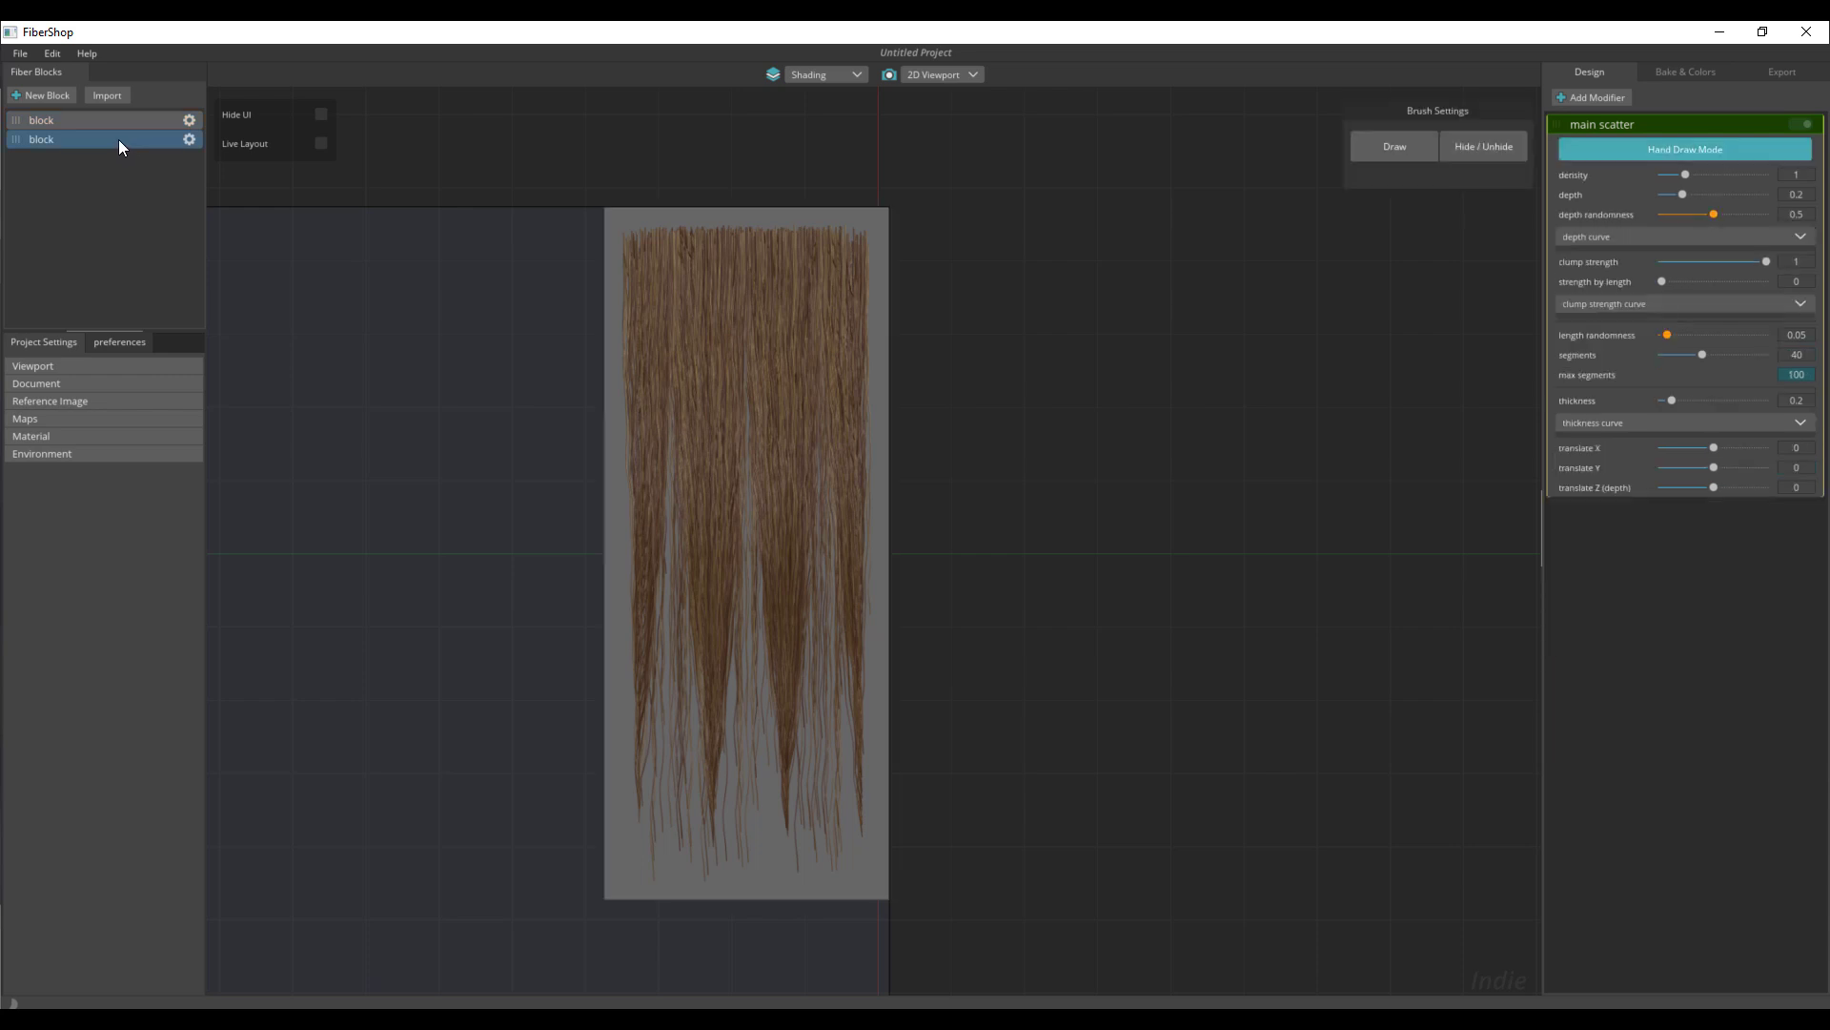
click(48, 120)
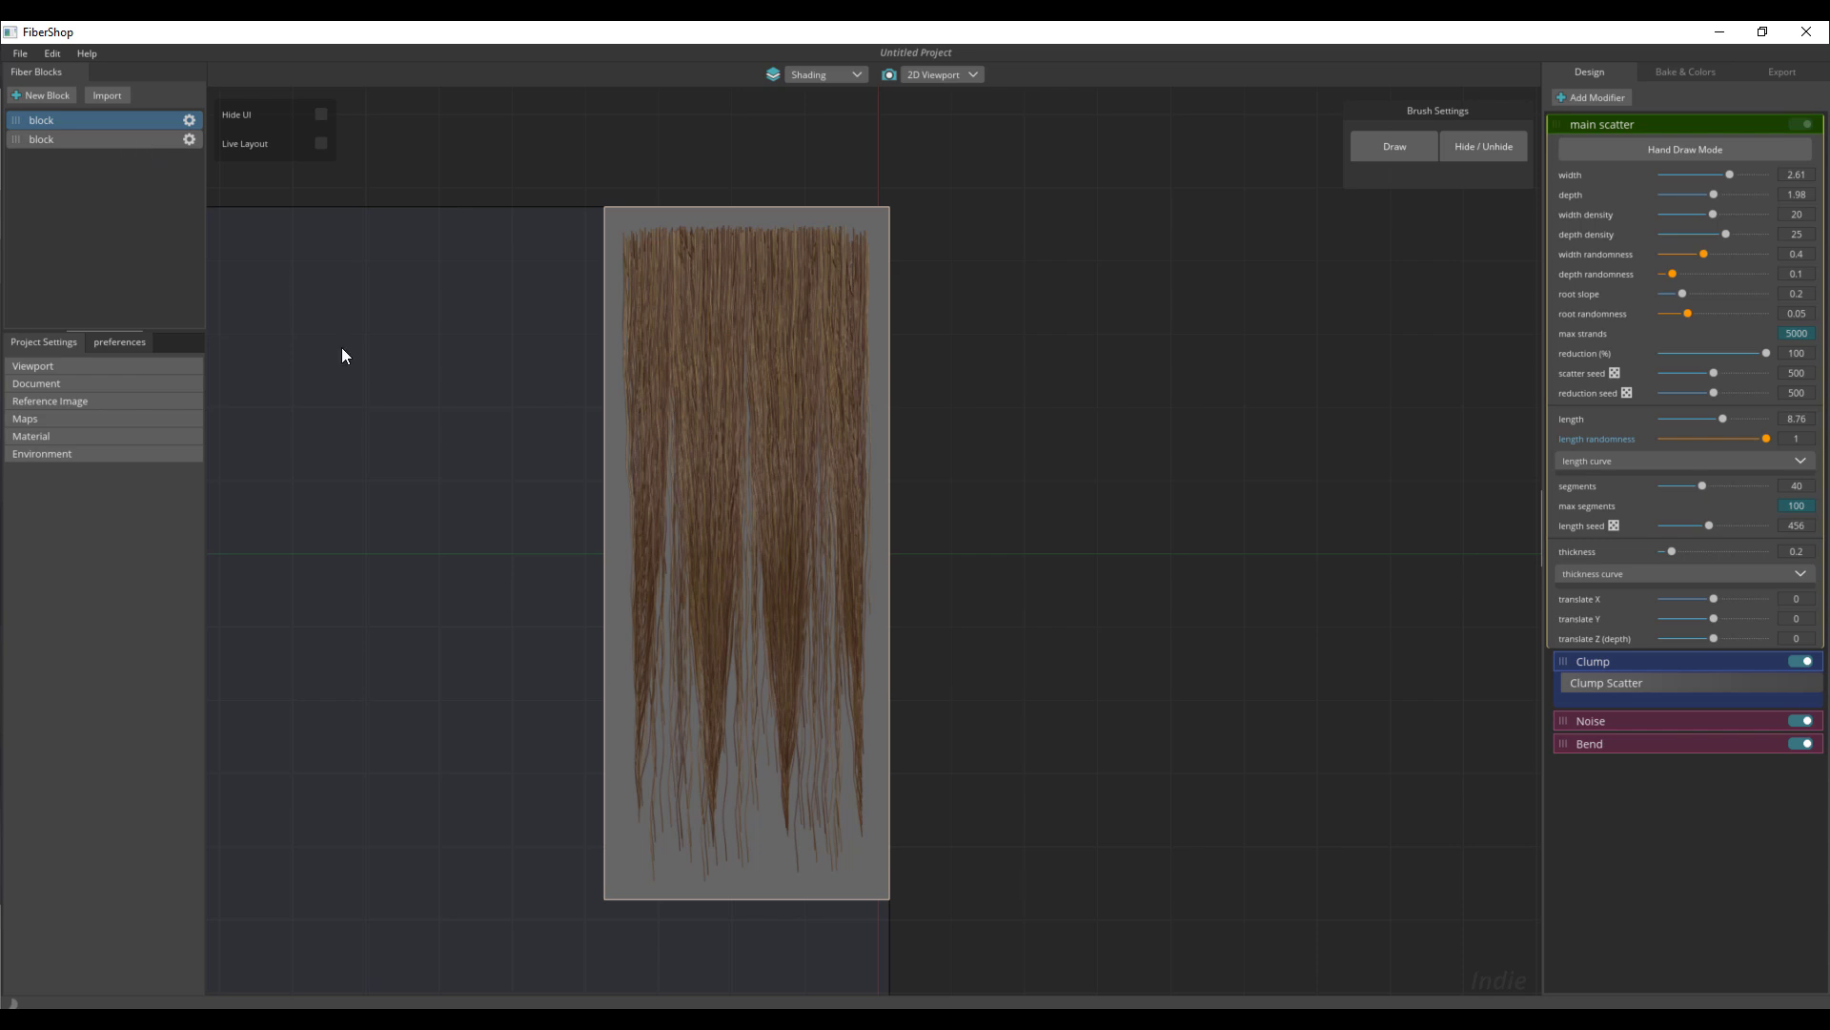
Step: Delete the second block and bake the maps of the remaining long-strand block
right_click(120, 143)
click(127, 200)
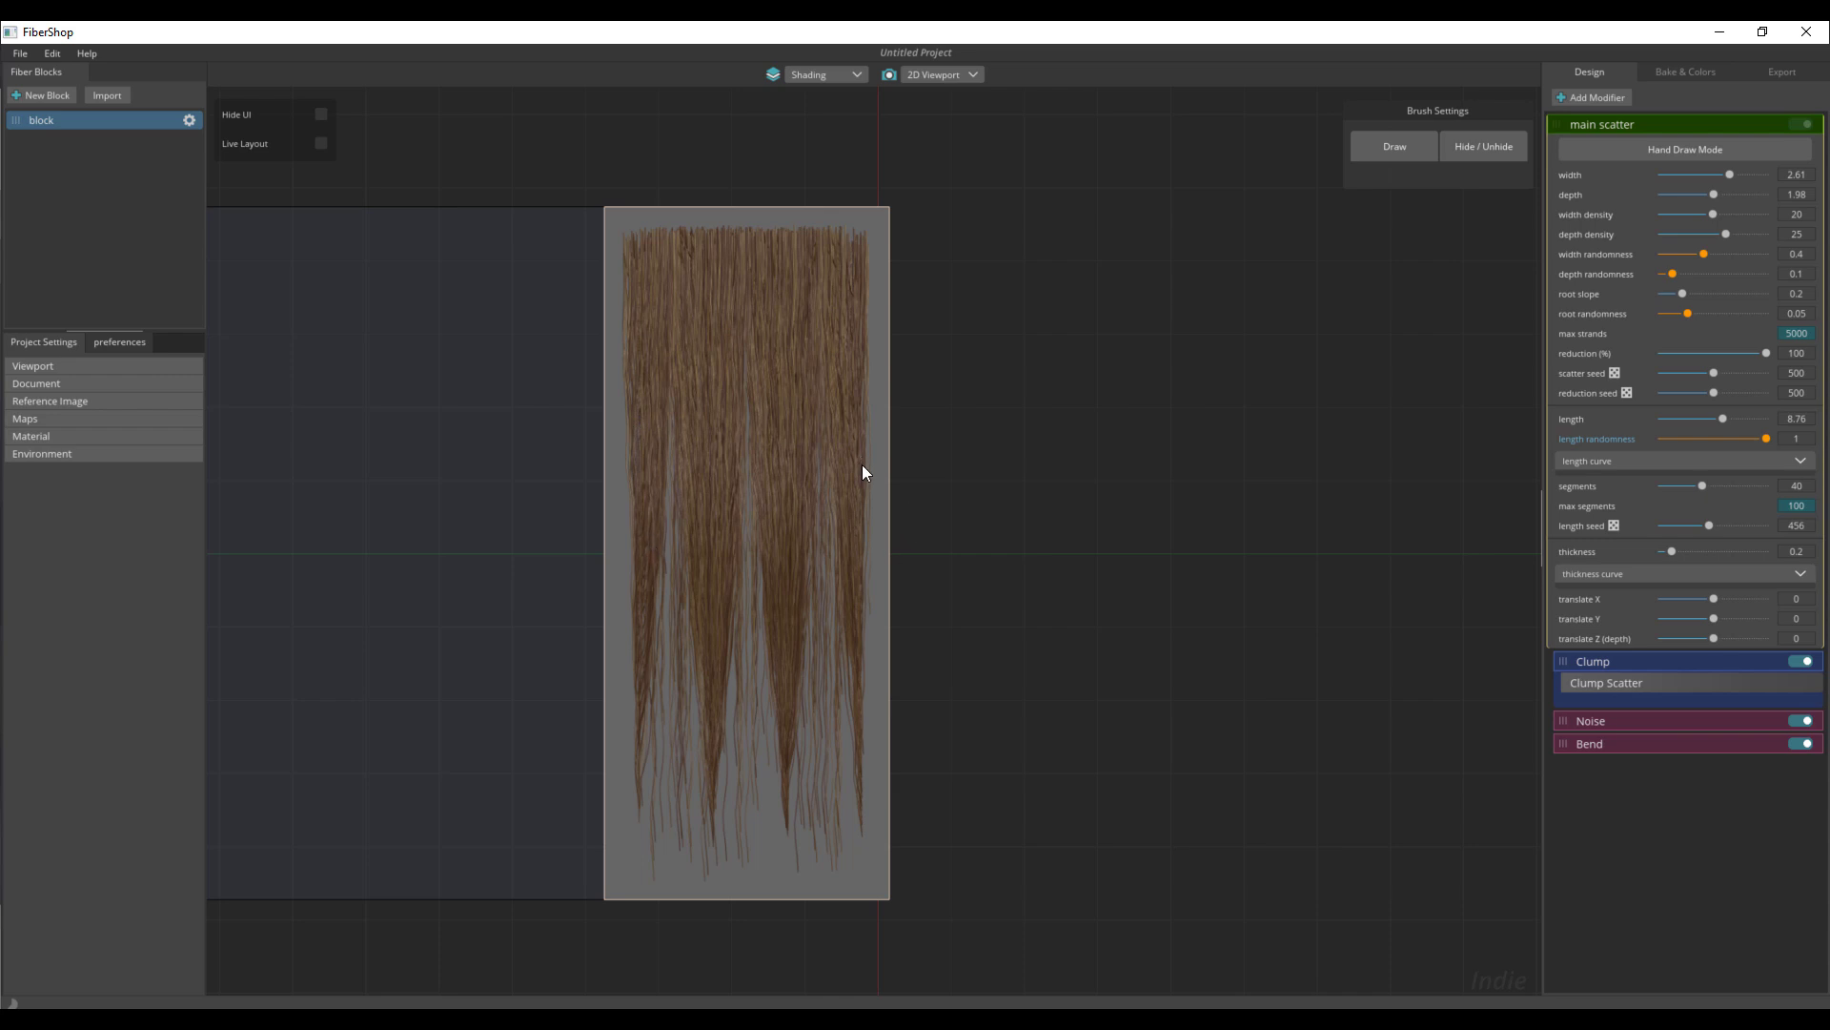
click(1686, 73)
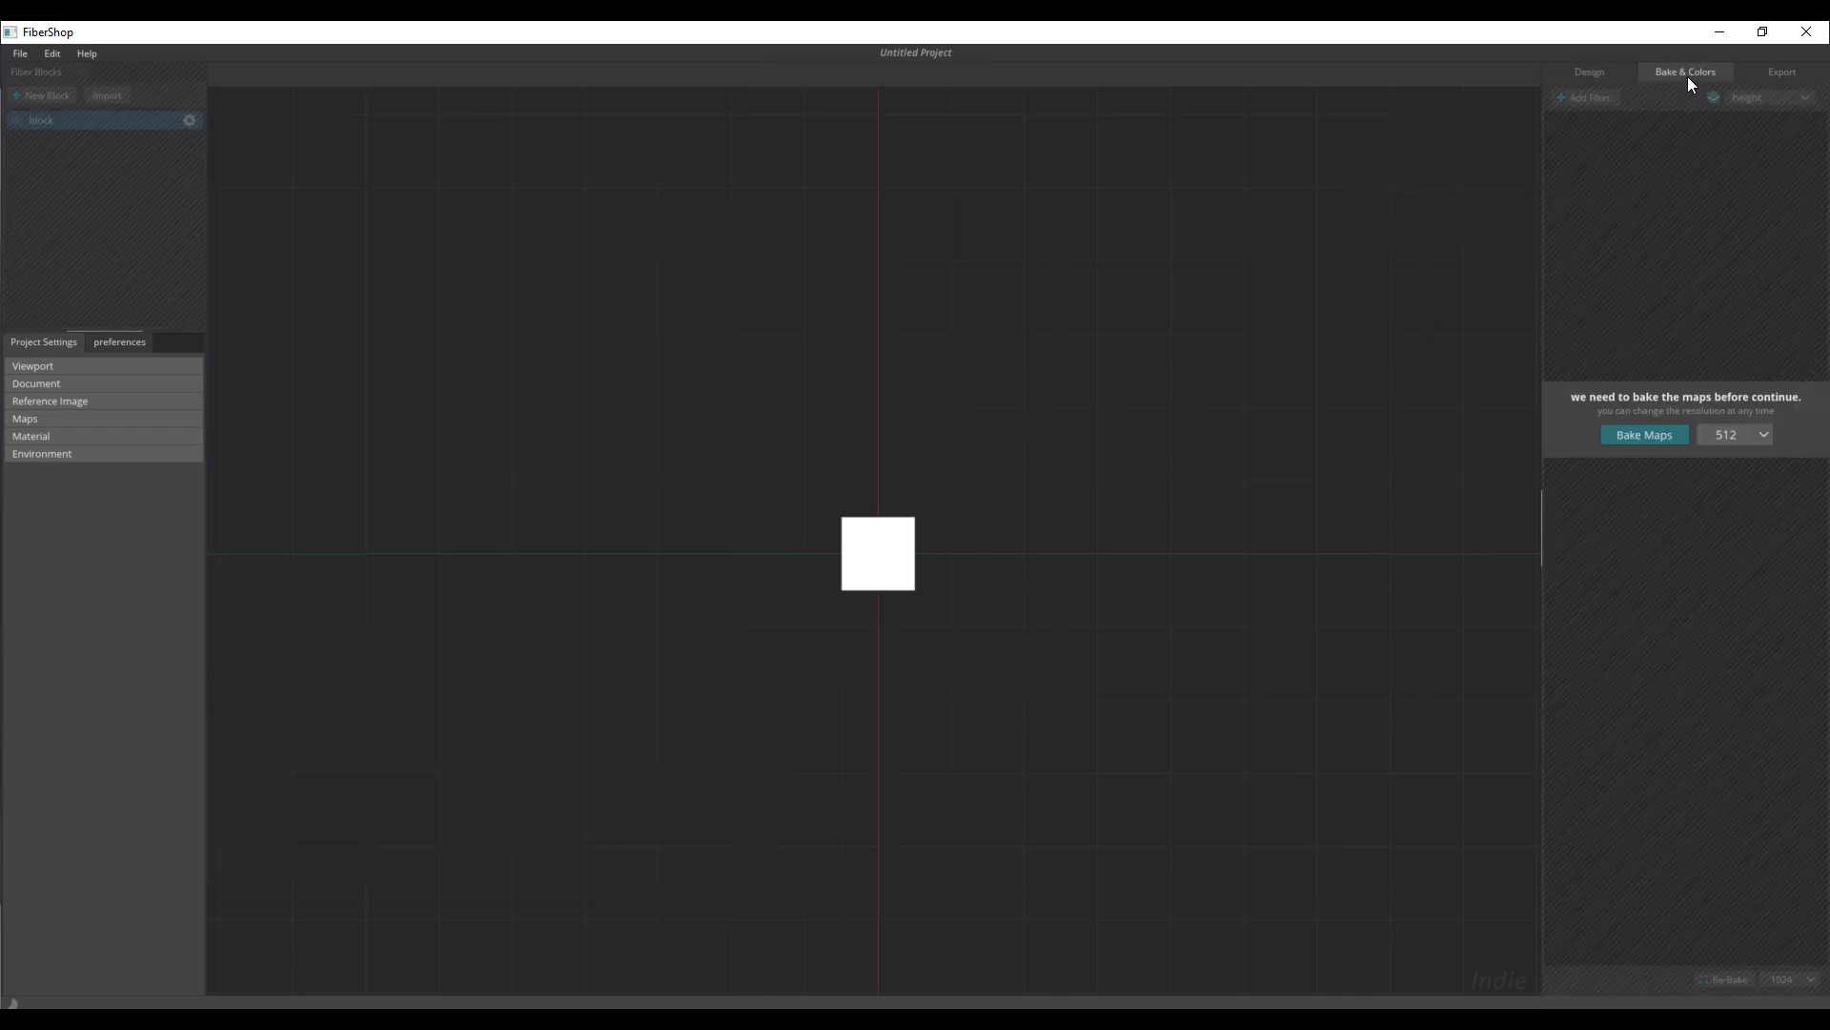
click(1751, 434)
click(1659, 437)
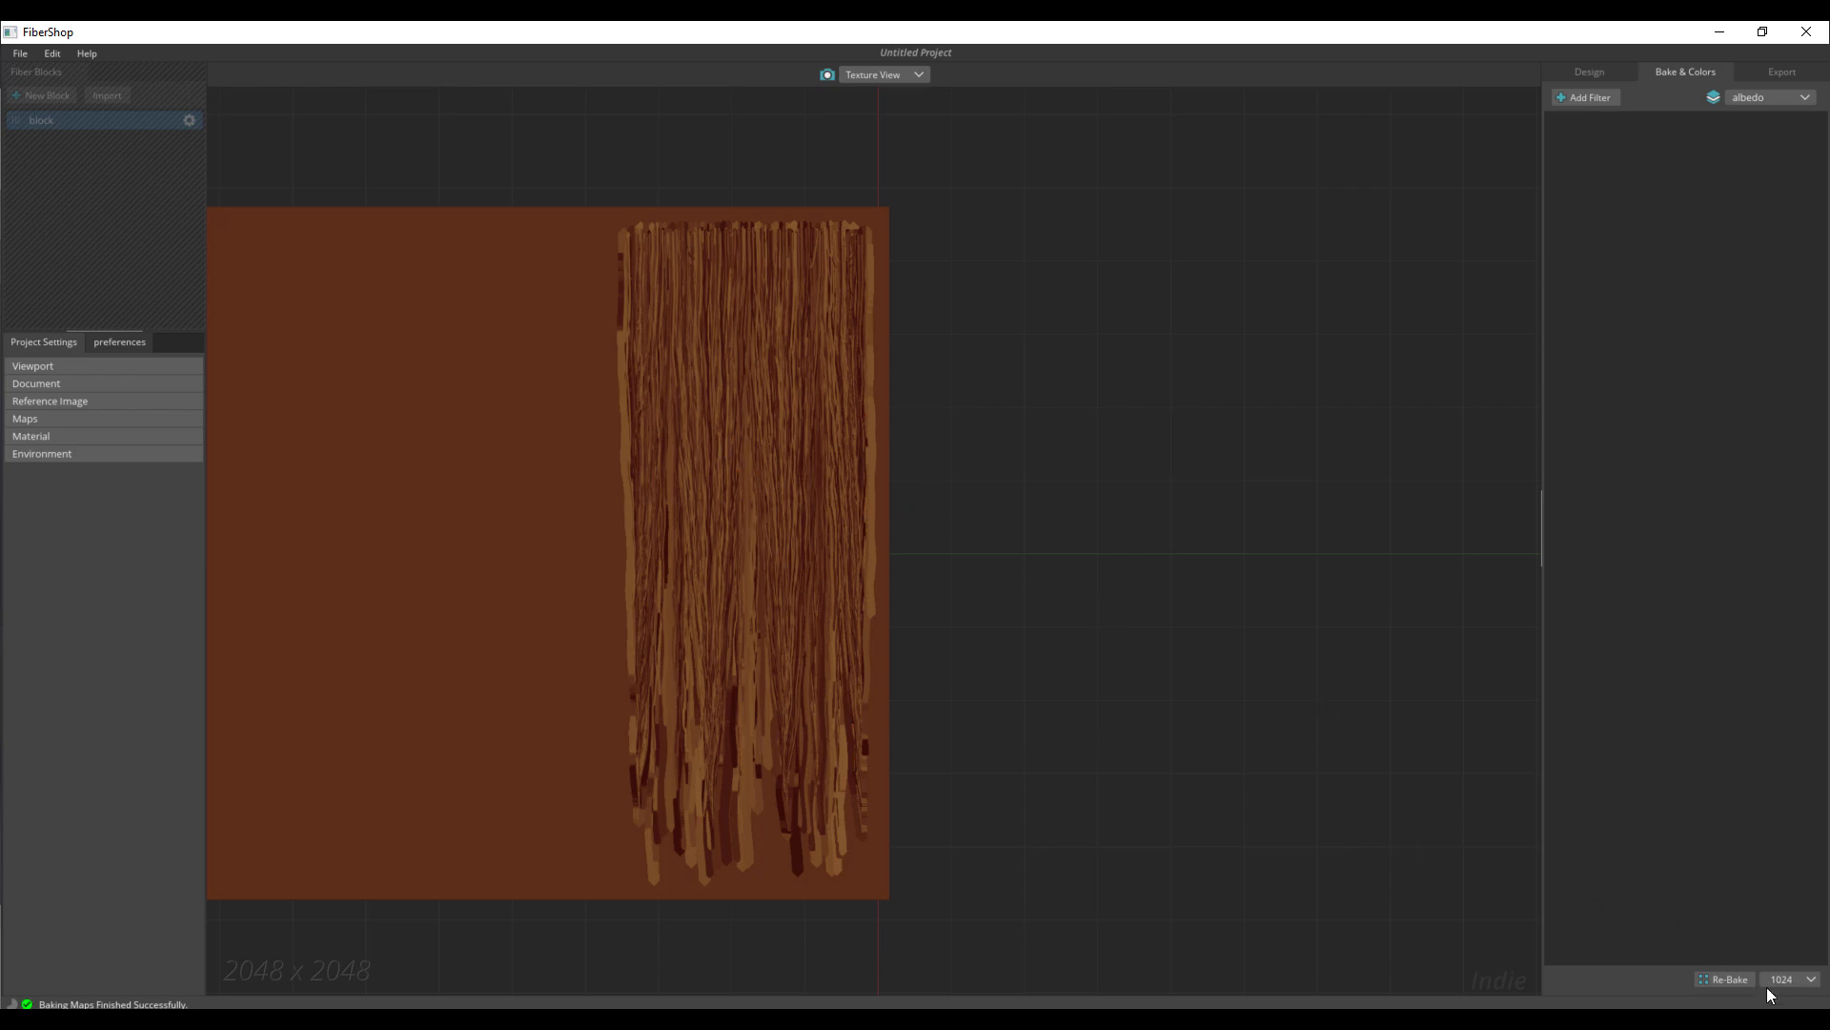
Step: Add a Root / Tip filter to the albedo map and change the gradient's white end stop at location 100% to green
click(1584, 99)
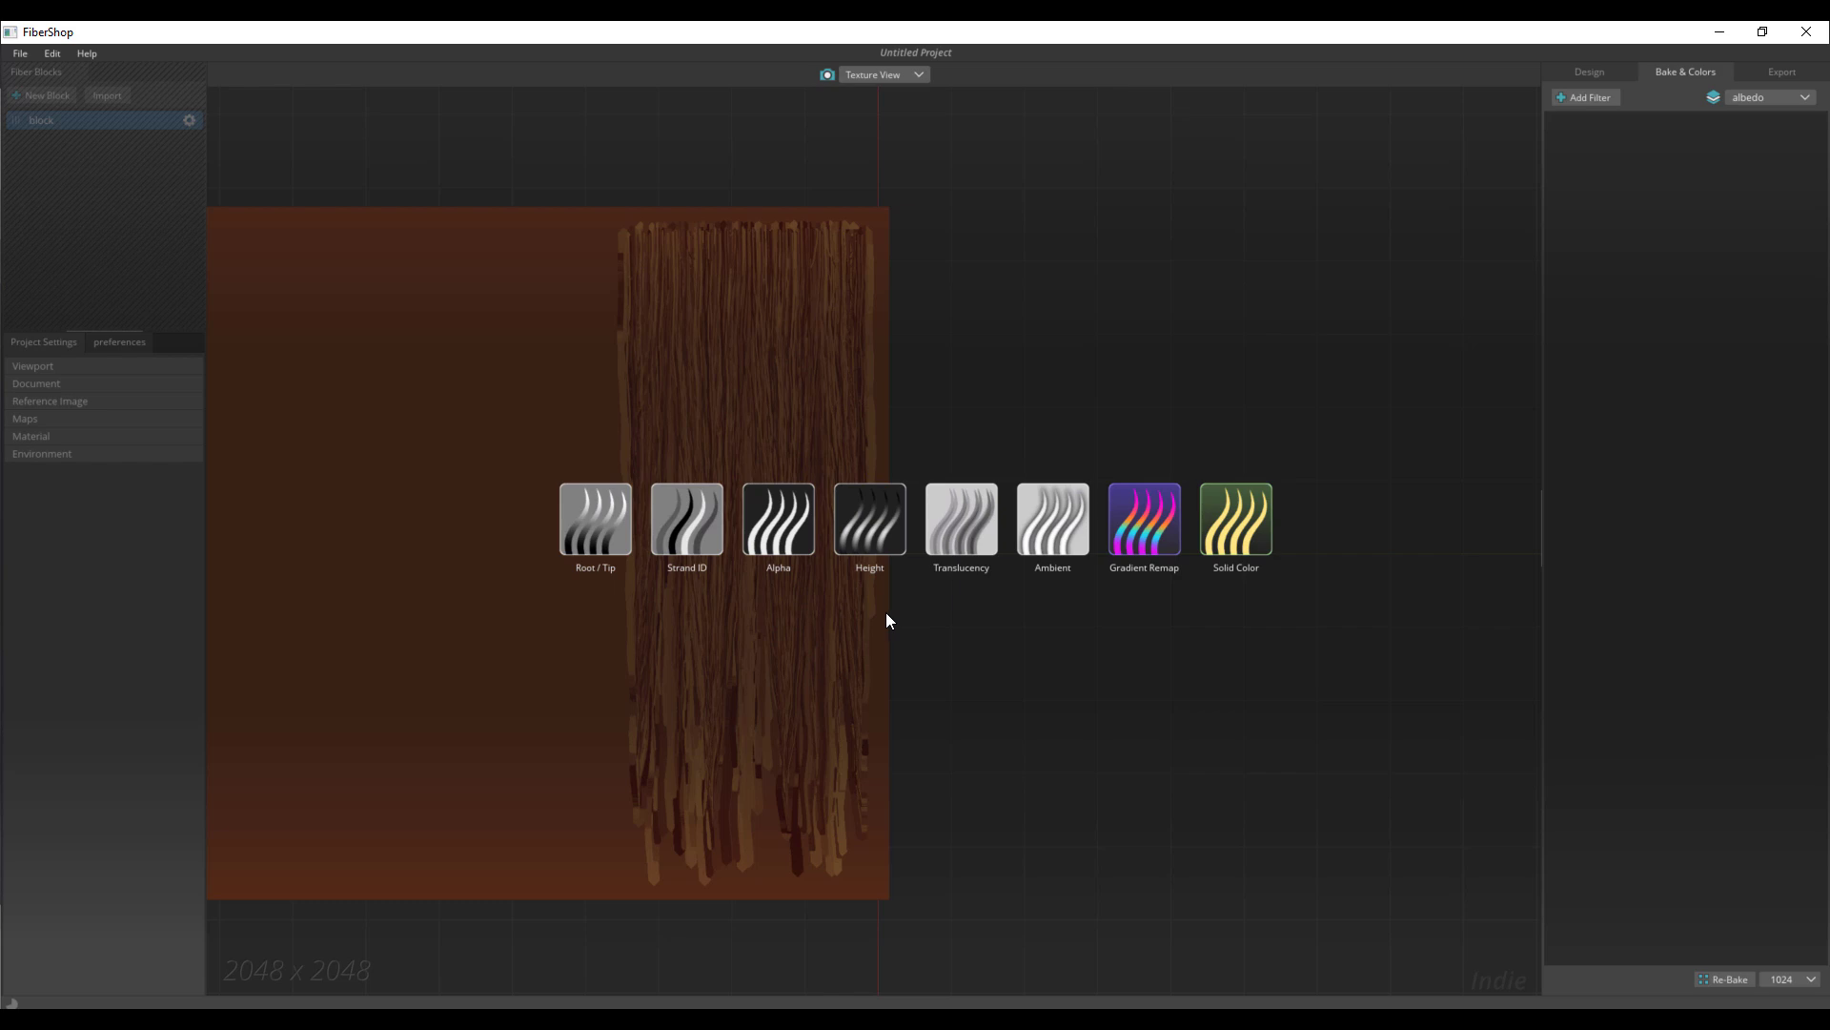
click(616, 521)
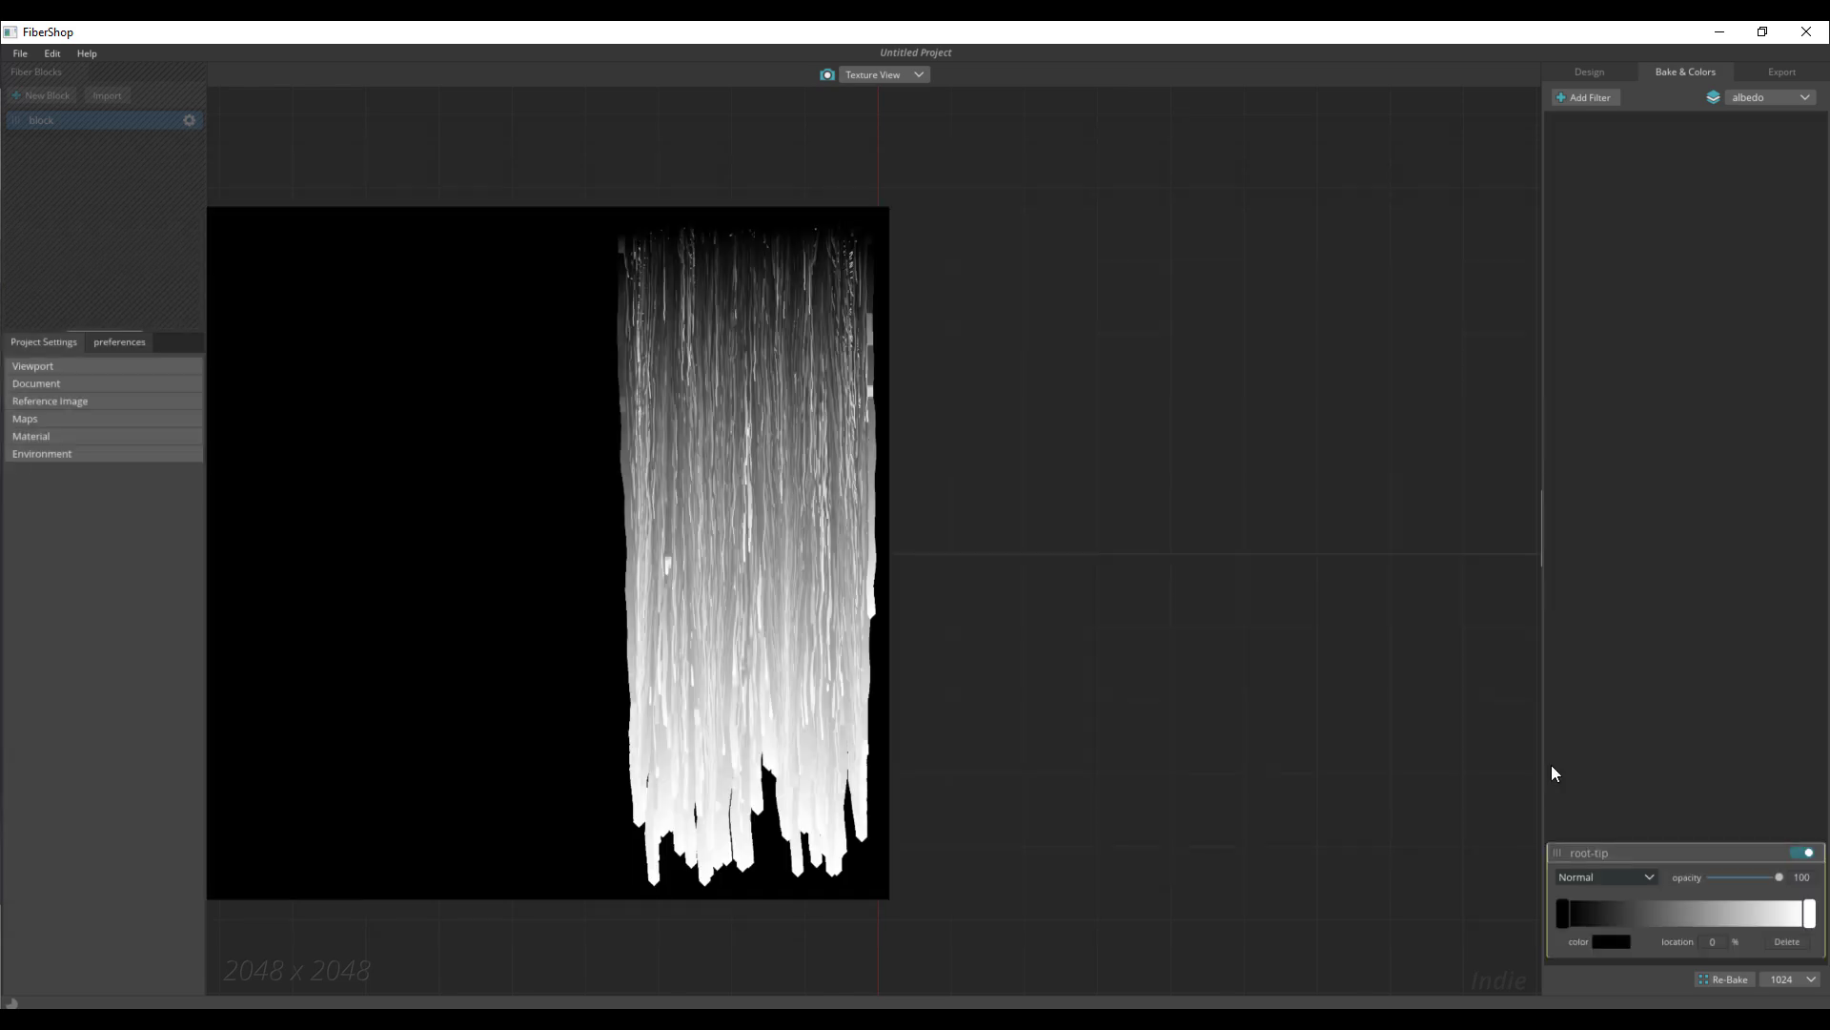
click(1811, 917)
click(1611, 942)
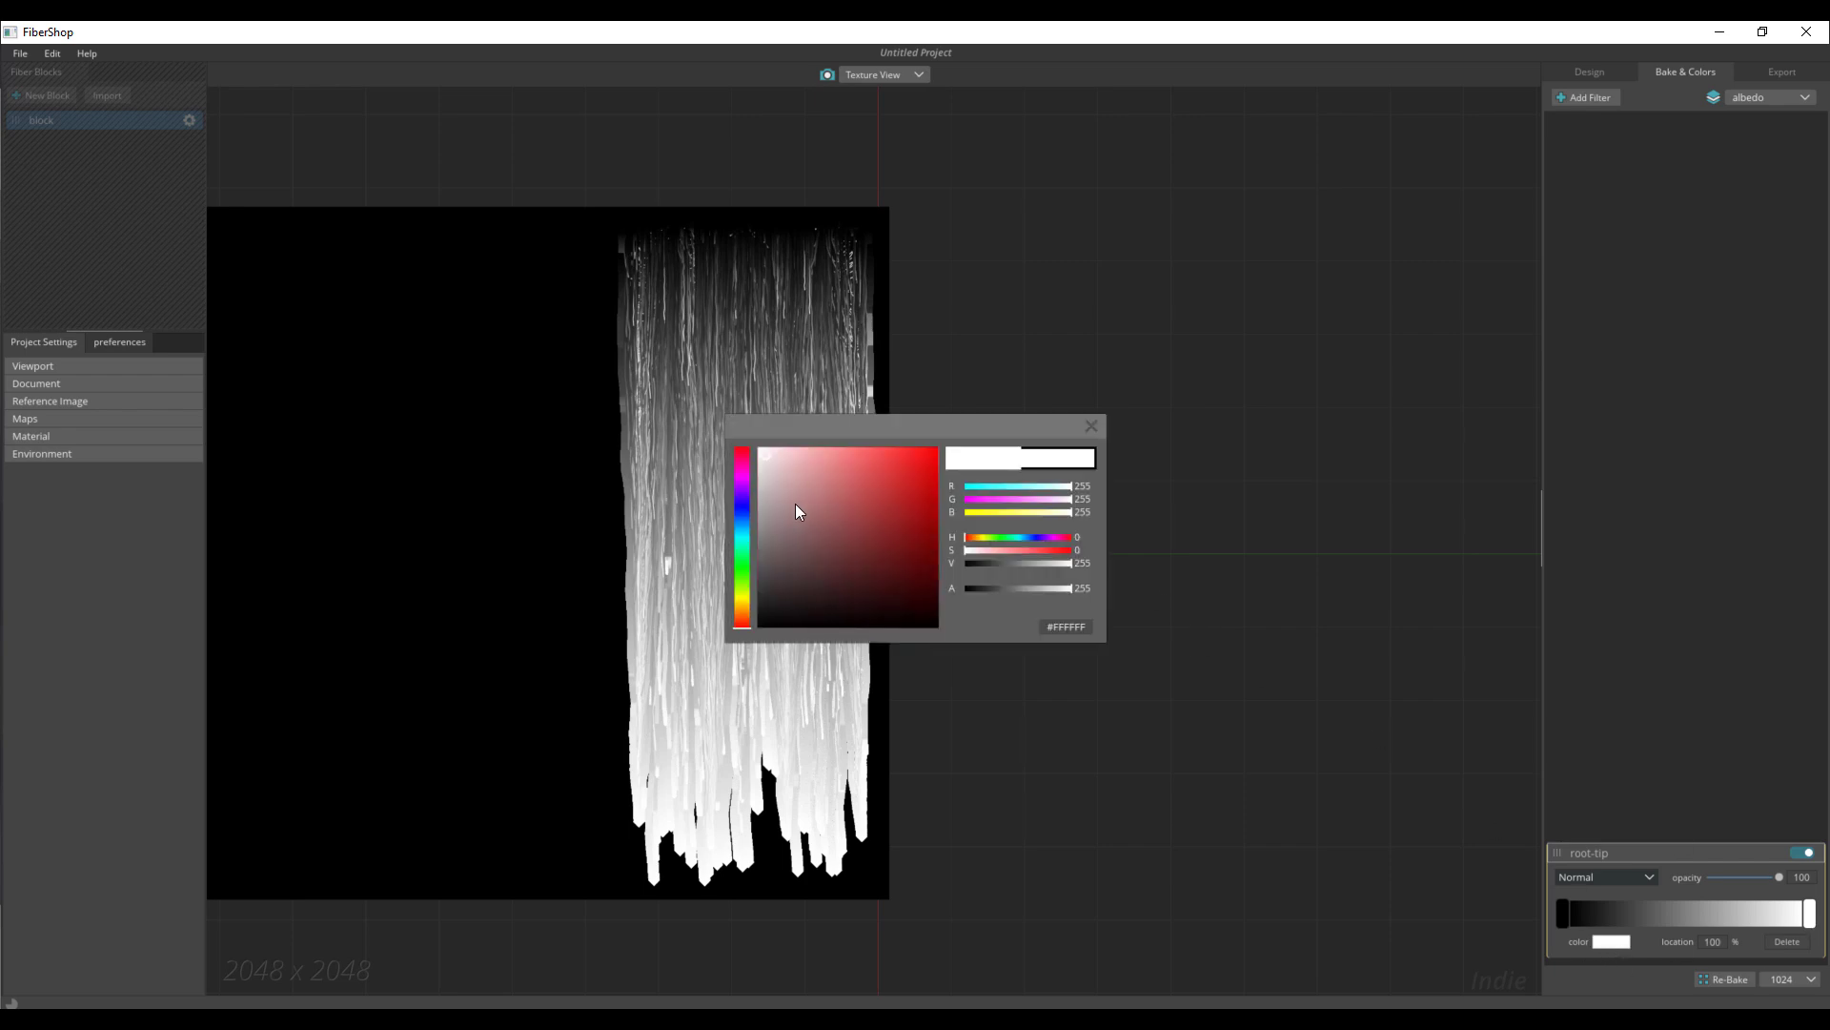
mouse_move(851, 481)
mouse_down()
mouse_move(877, 477)
mouse_move(874, 492)
mouse_up()
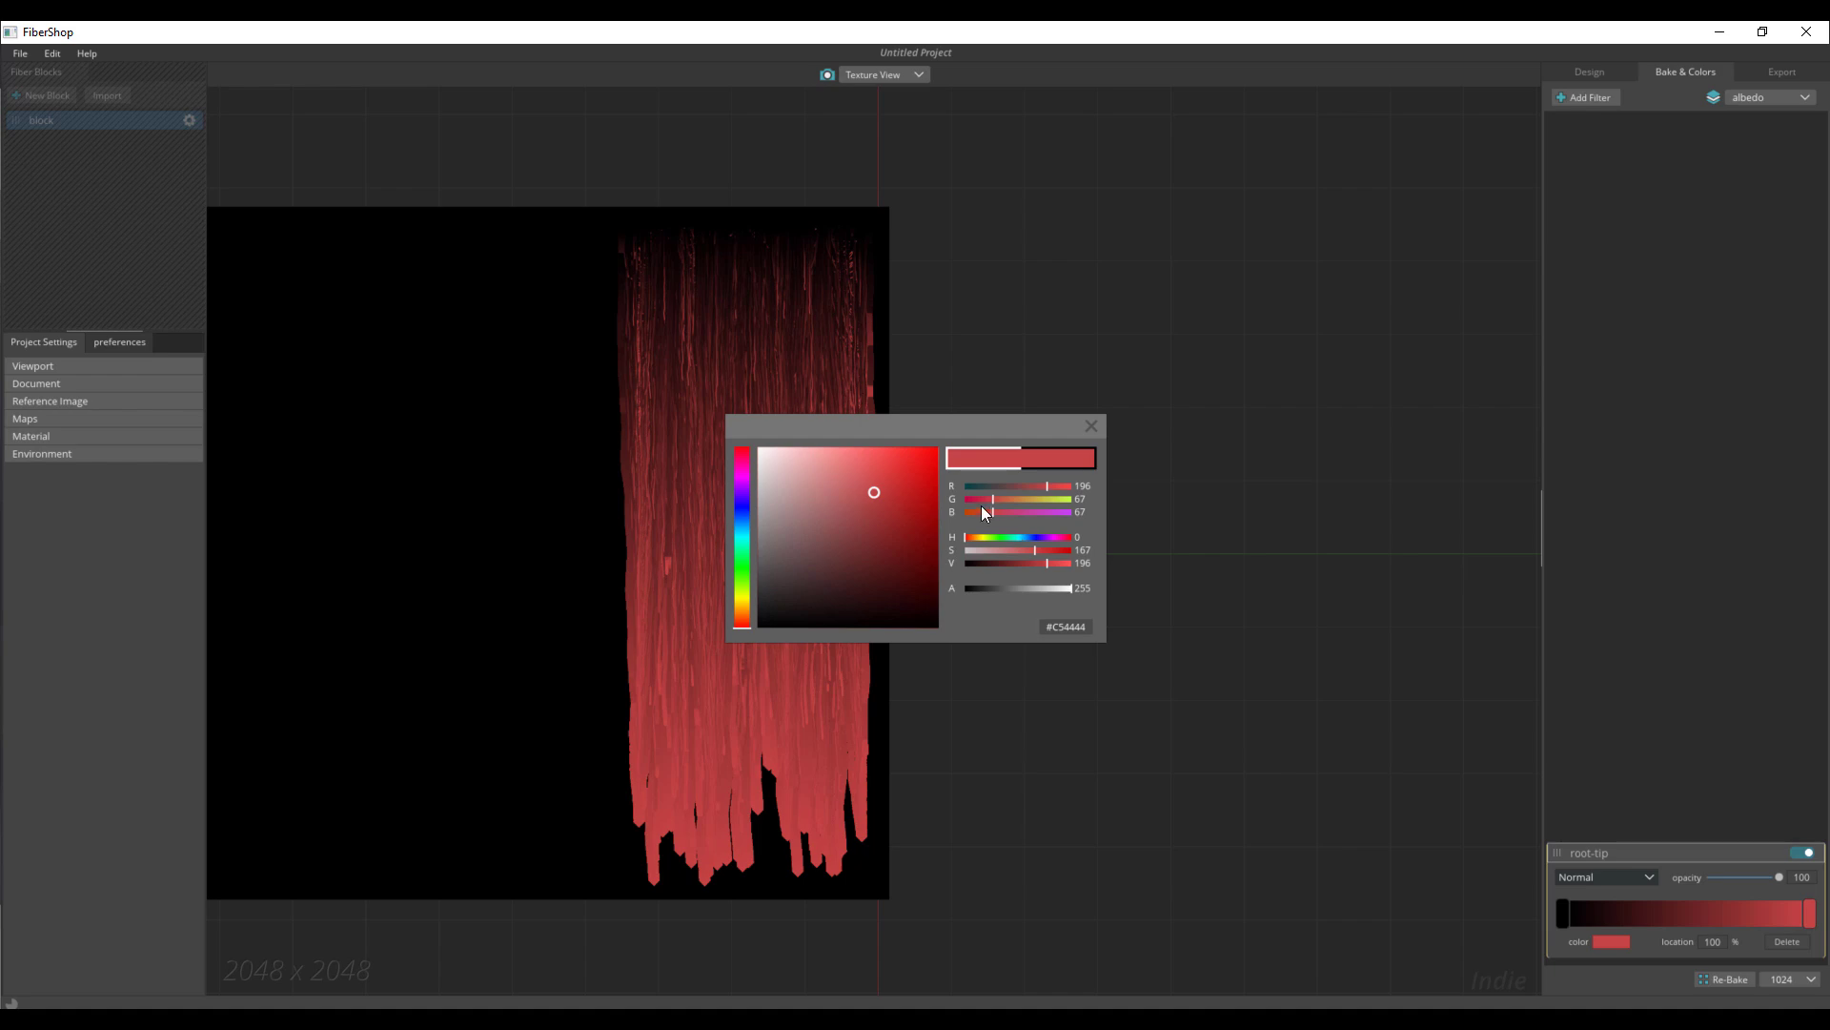
drag(735, 562, 746, 570)
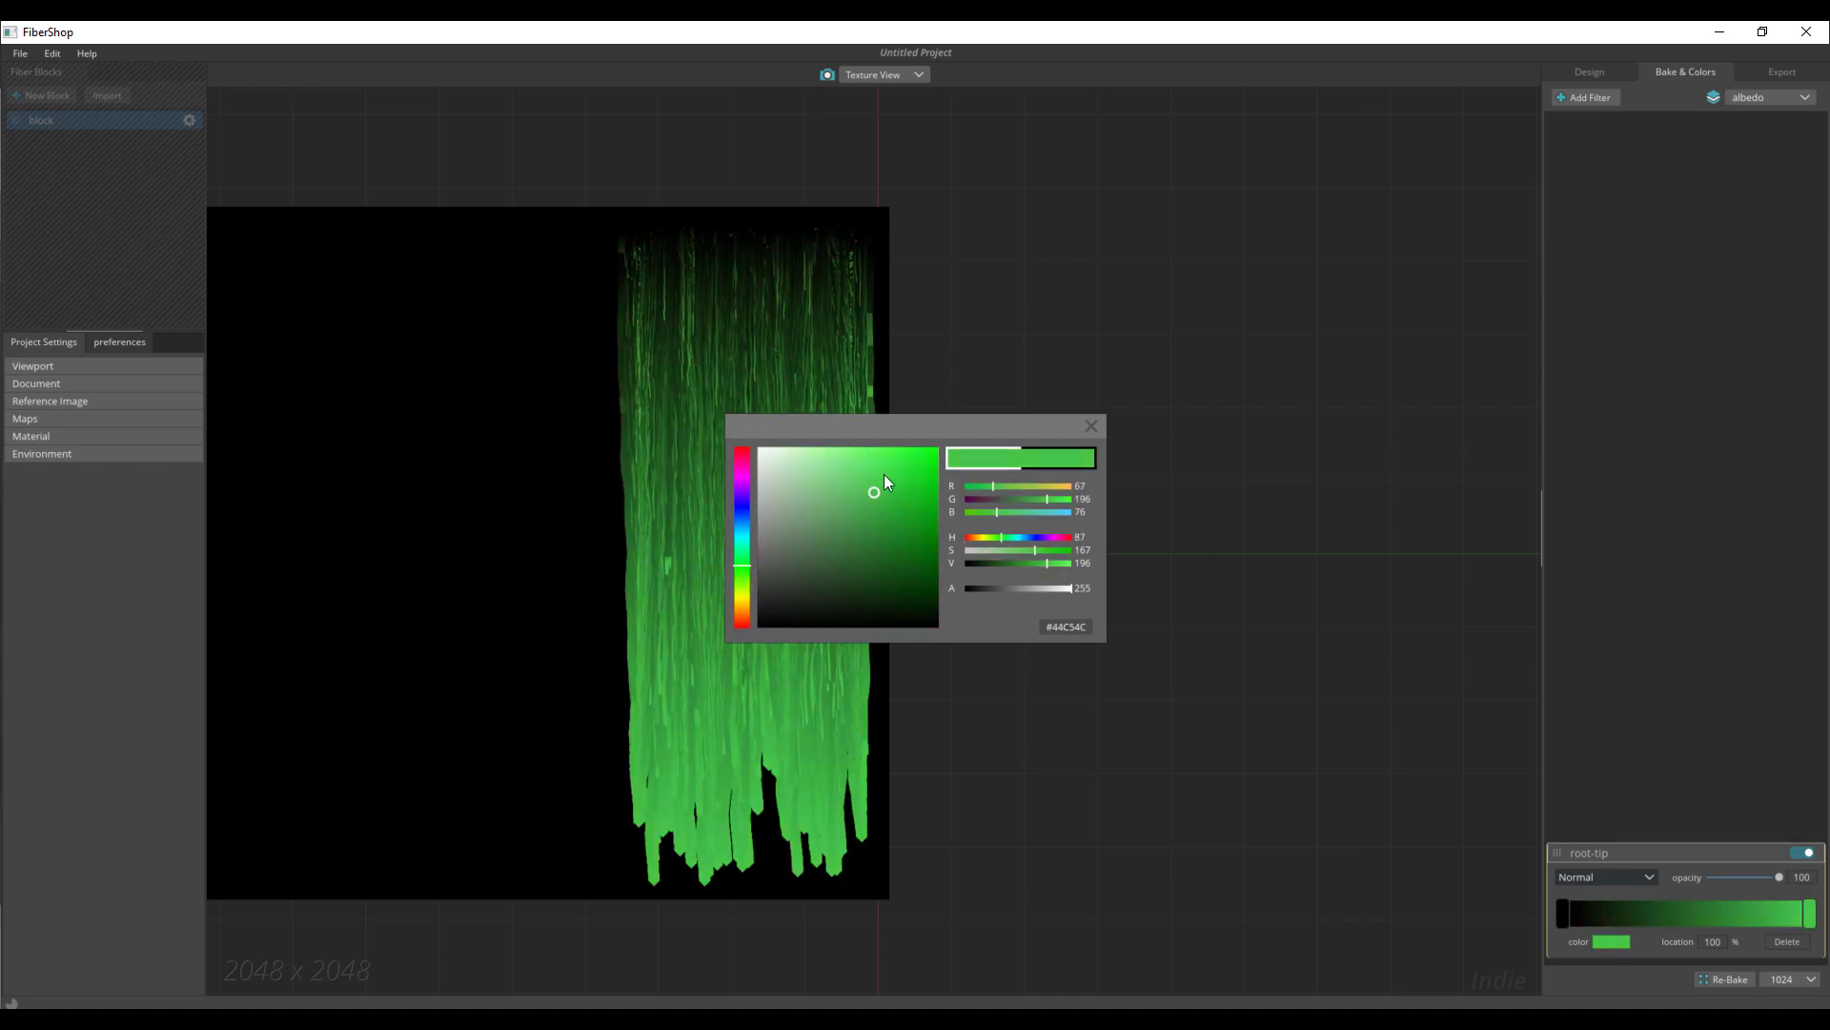
Step: Set the root-tip filter's blend mode to Screen and reduce its opacity to about 42
click(1640, 877)
click(1640, 875)
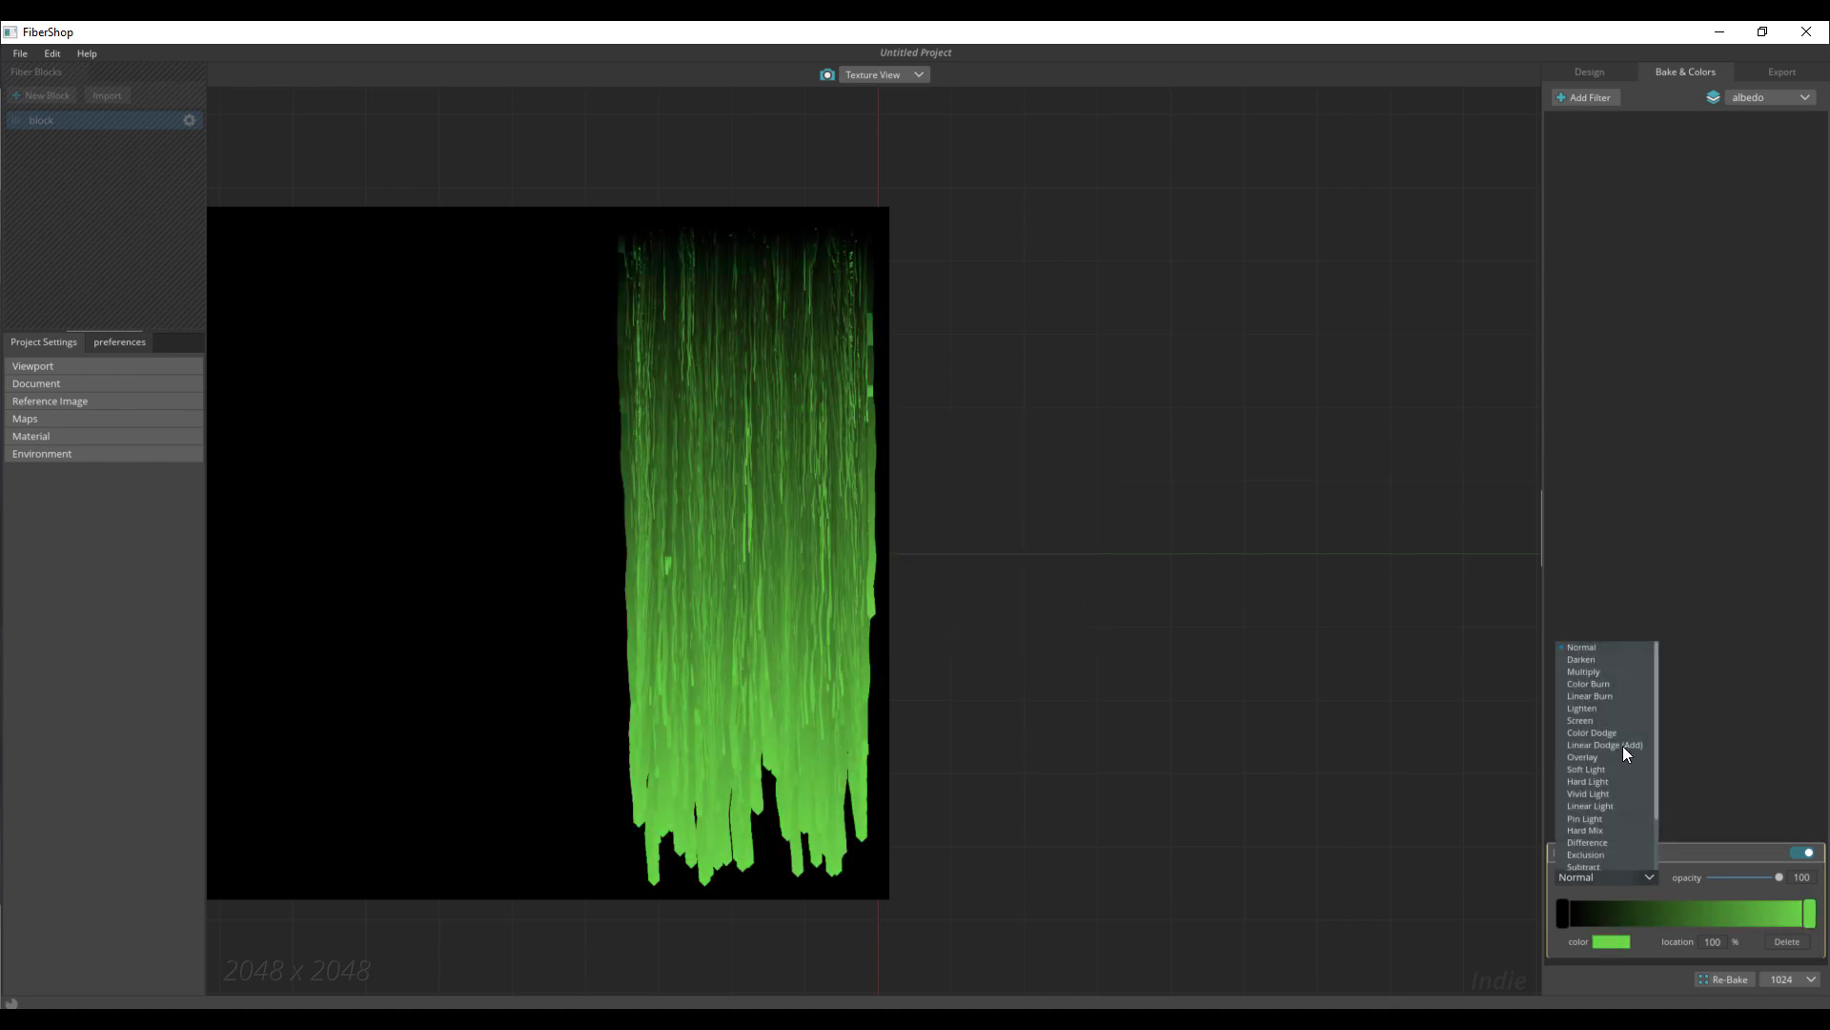
click(1581, 722)
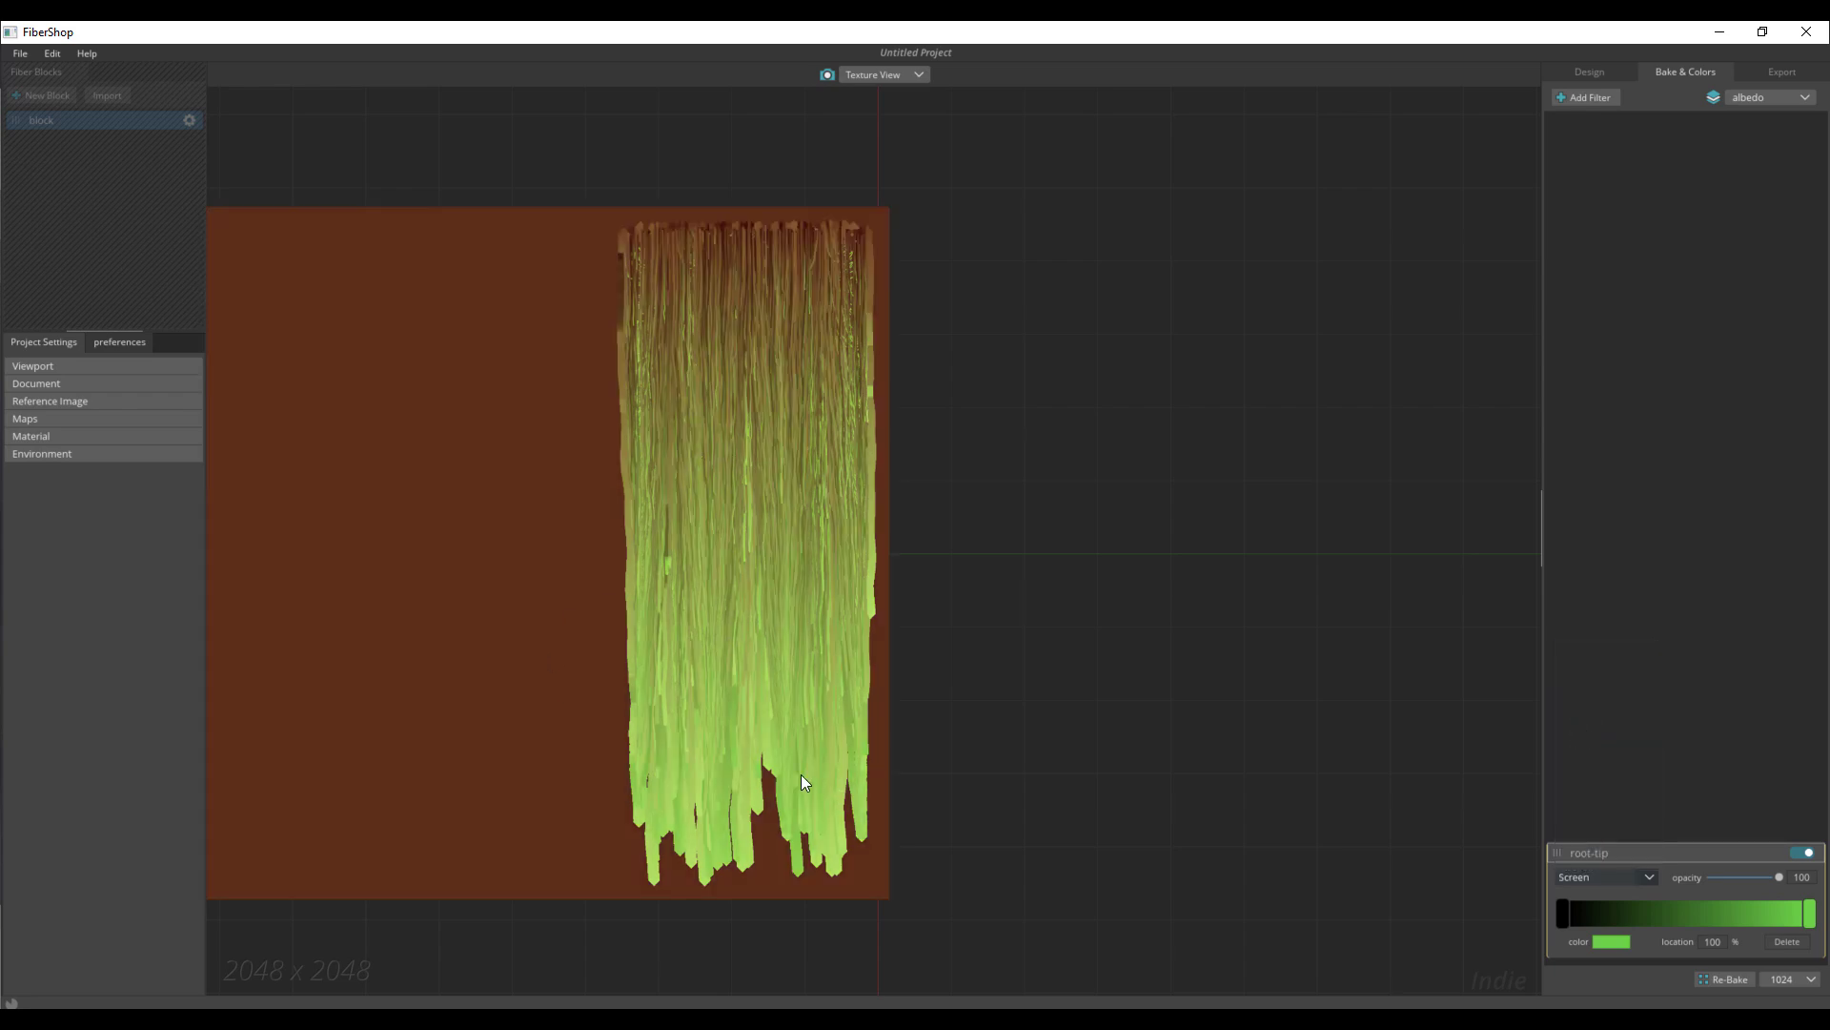
drag(1778, 876, 1741, 885)
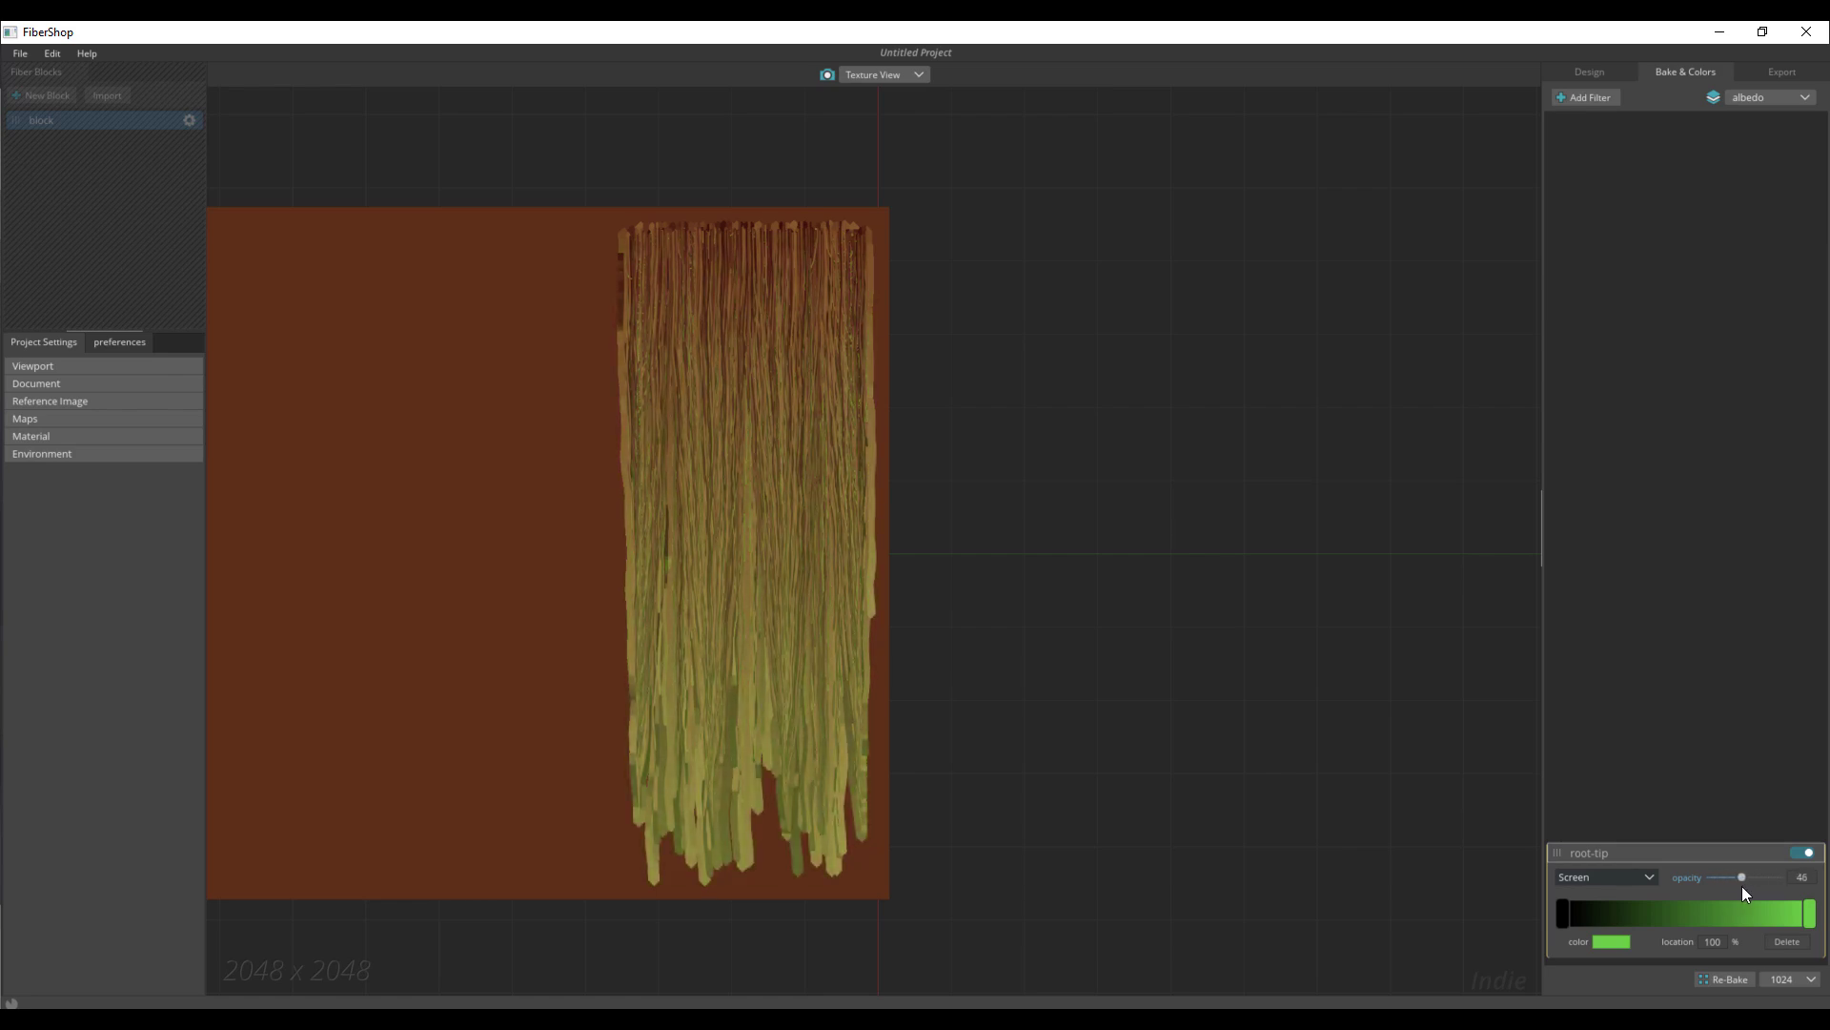
Step: Add a Gradient Remap filter, move it below the root-tip filter, and switch both filters off
click(1580, 99)
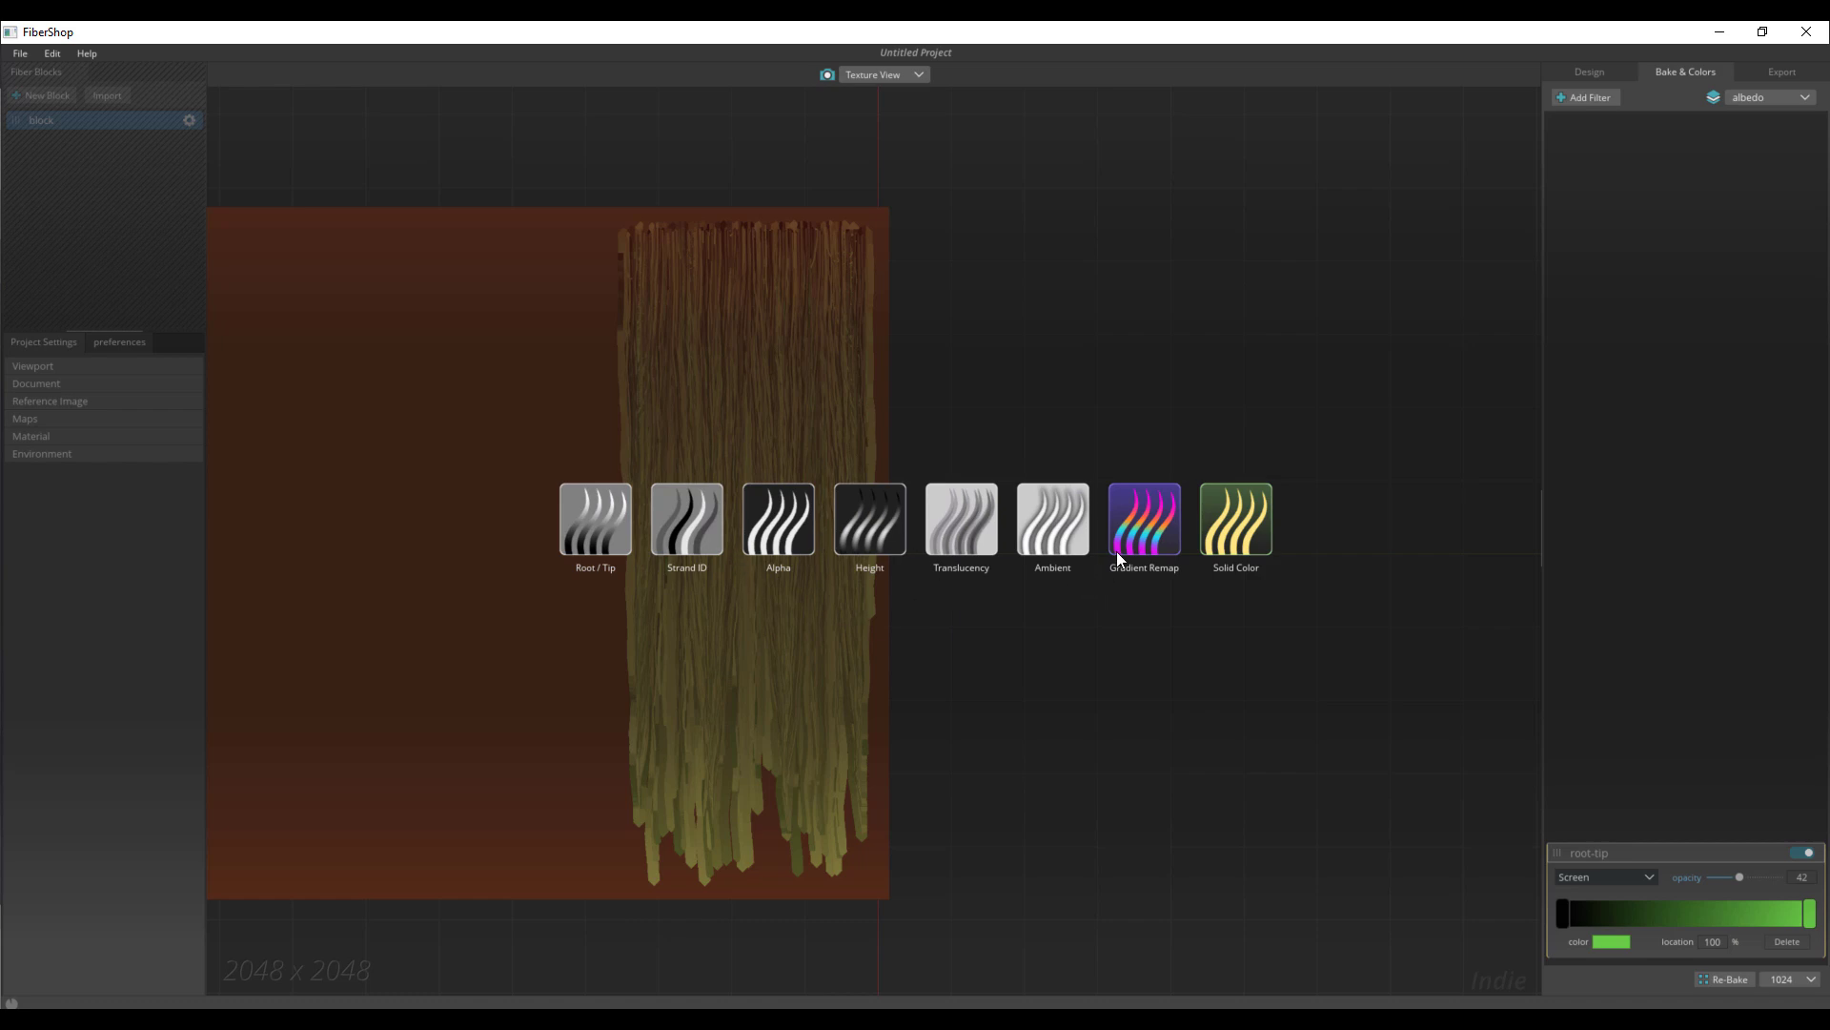
click(1161, 534)
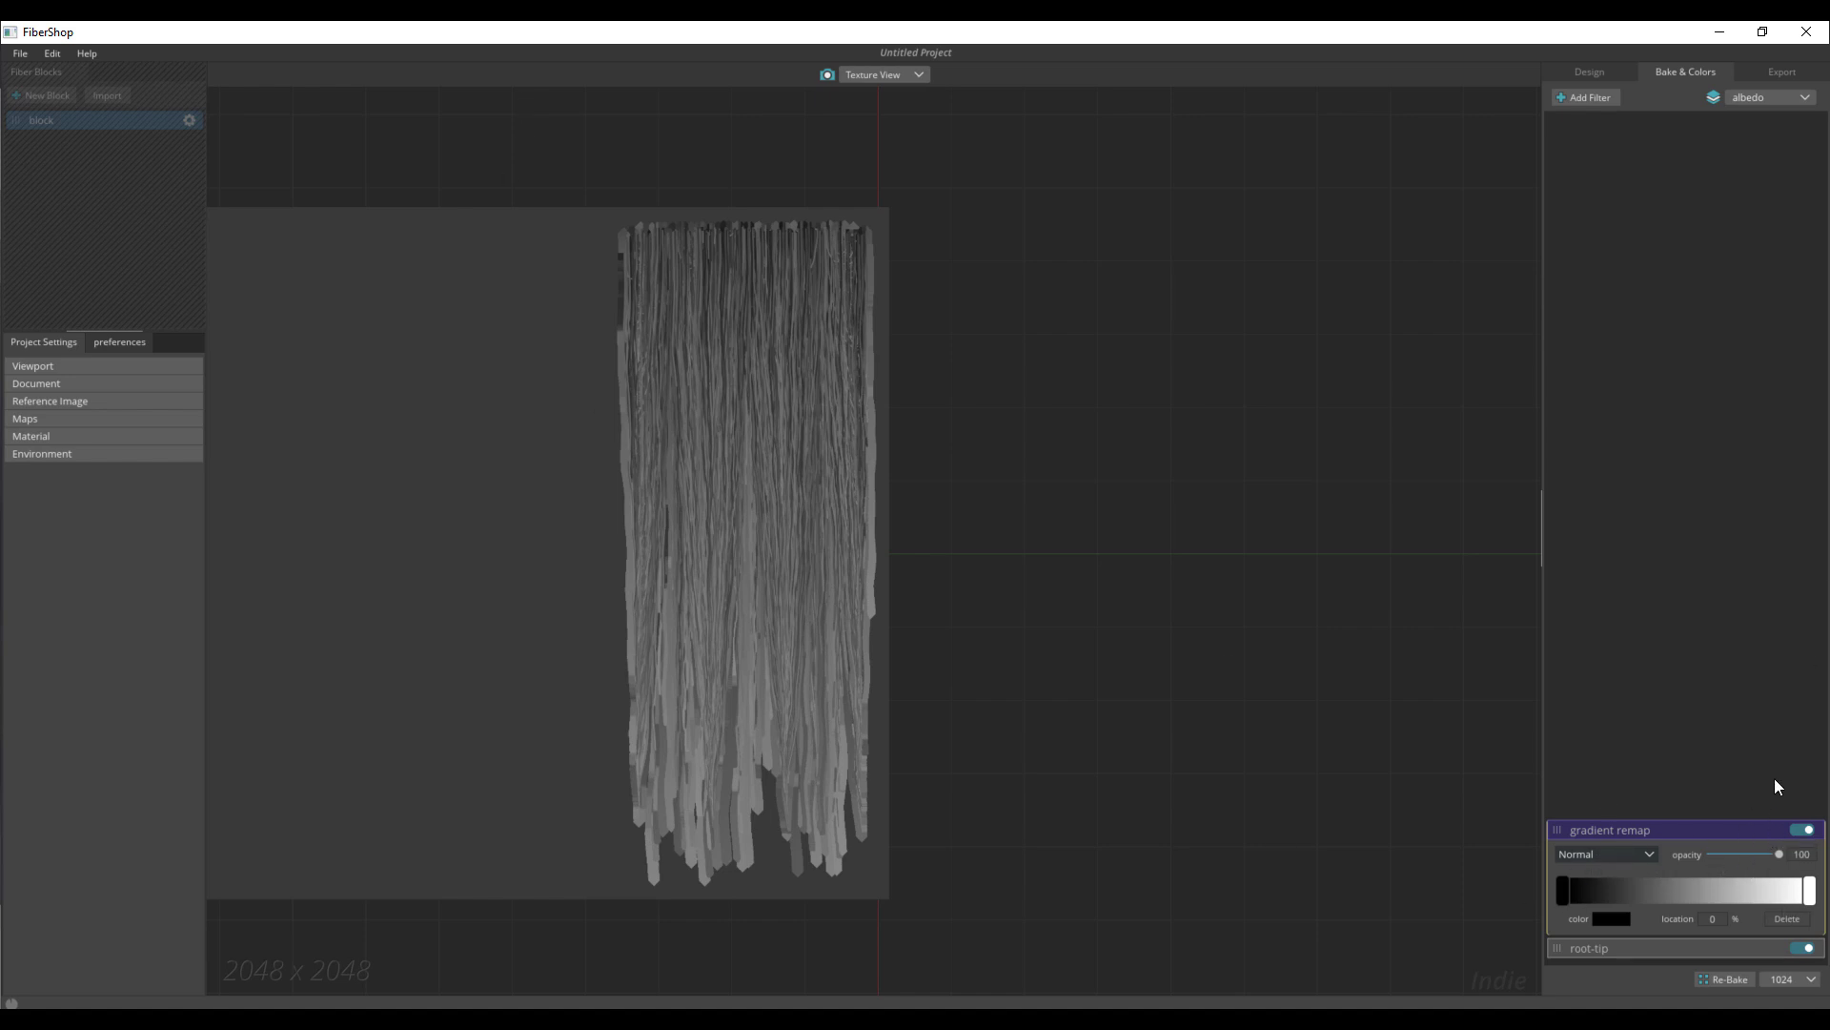
drag(1559, 831, 1580, 834)
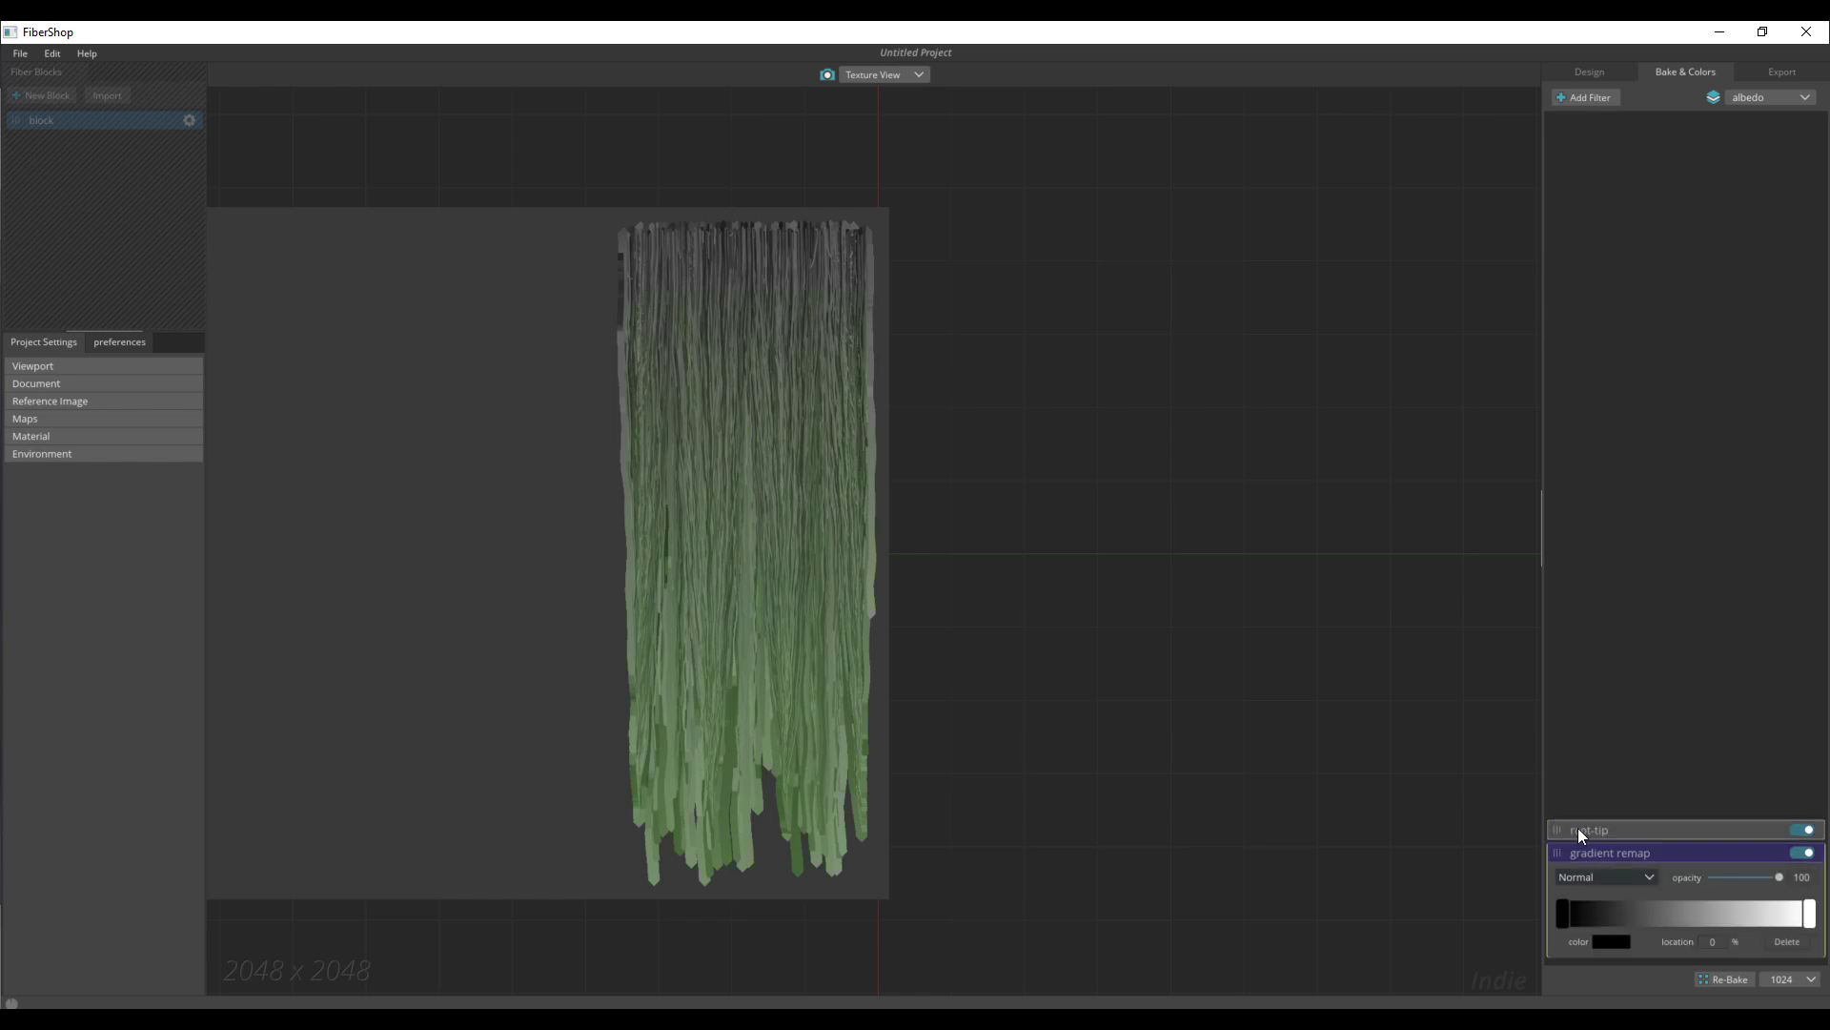
click(1805, 854)
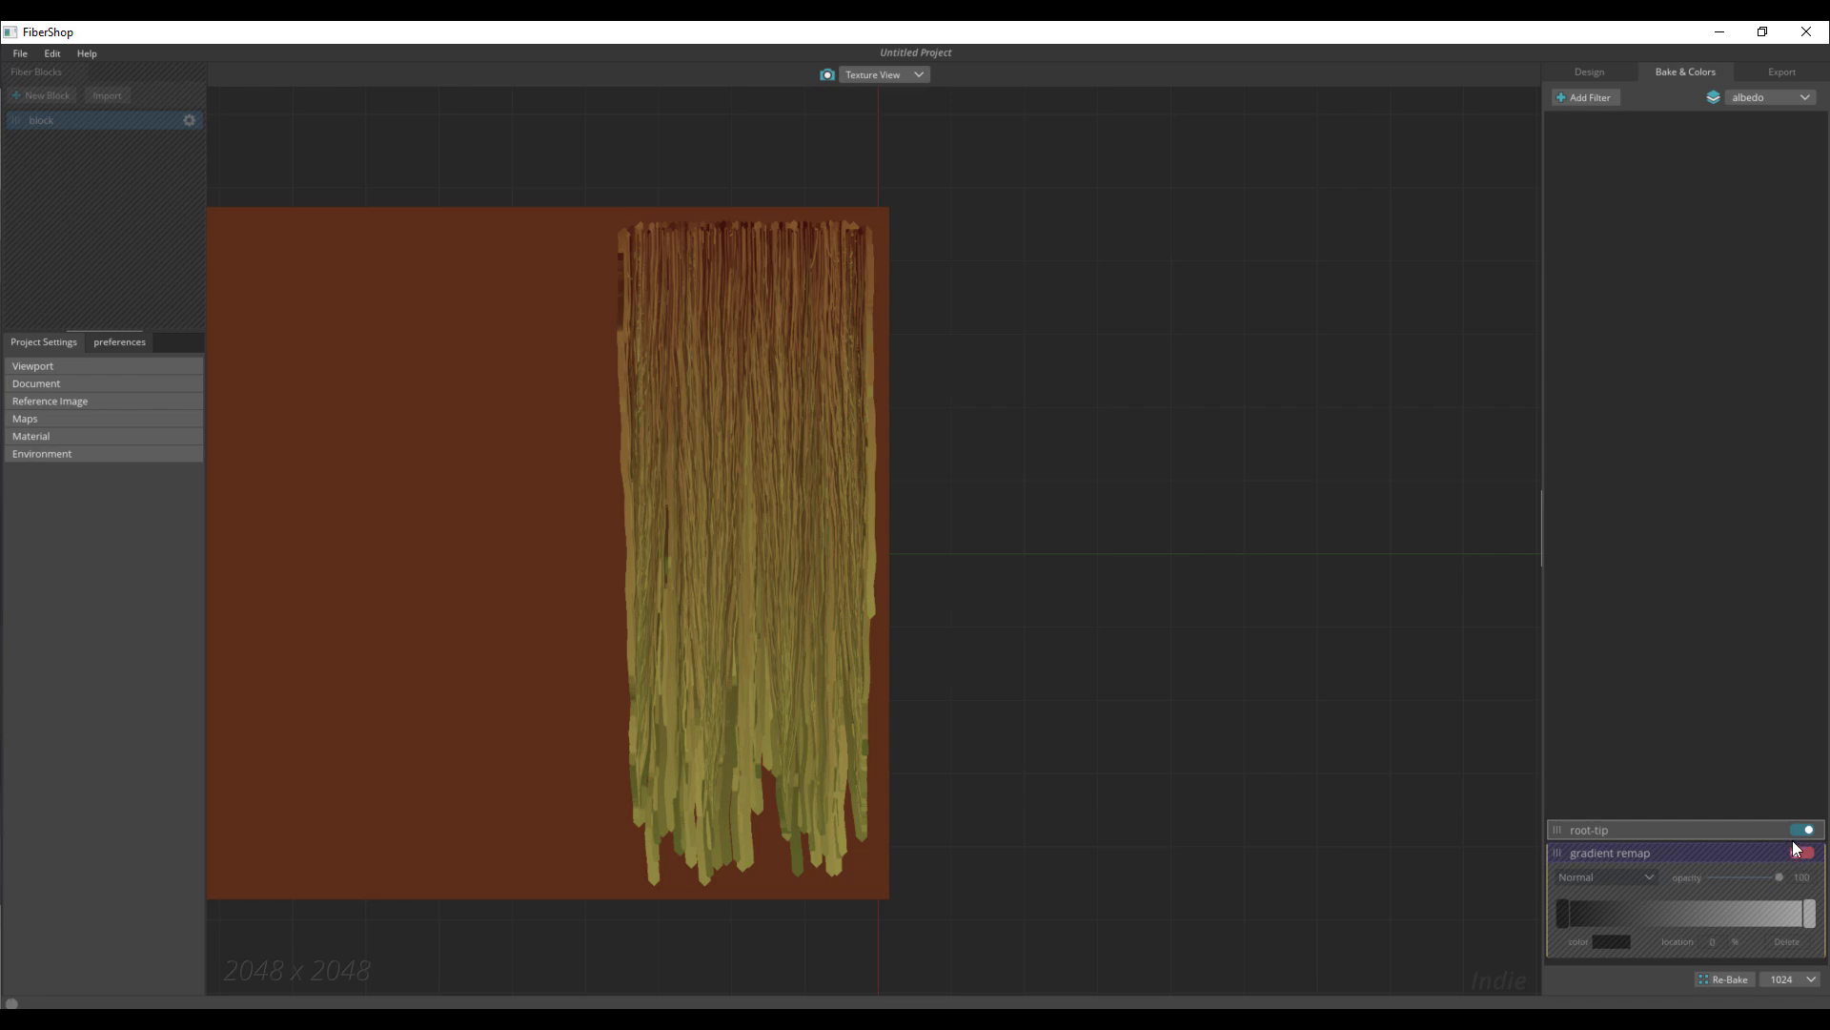
click(1802, 832)
click(1802, 830)
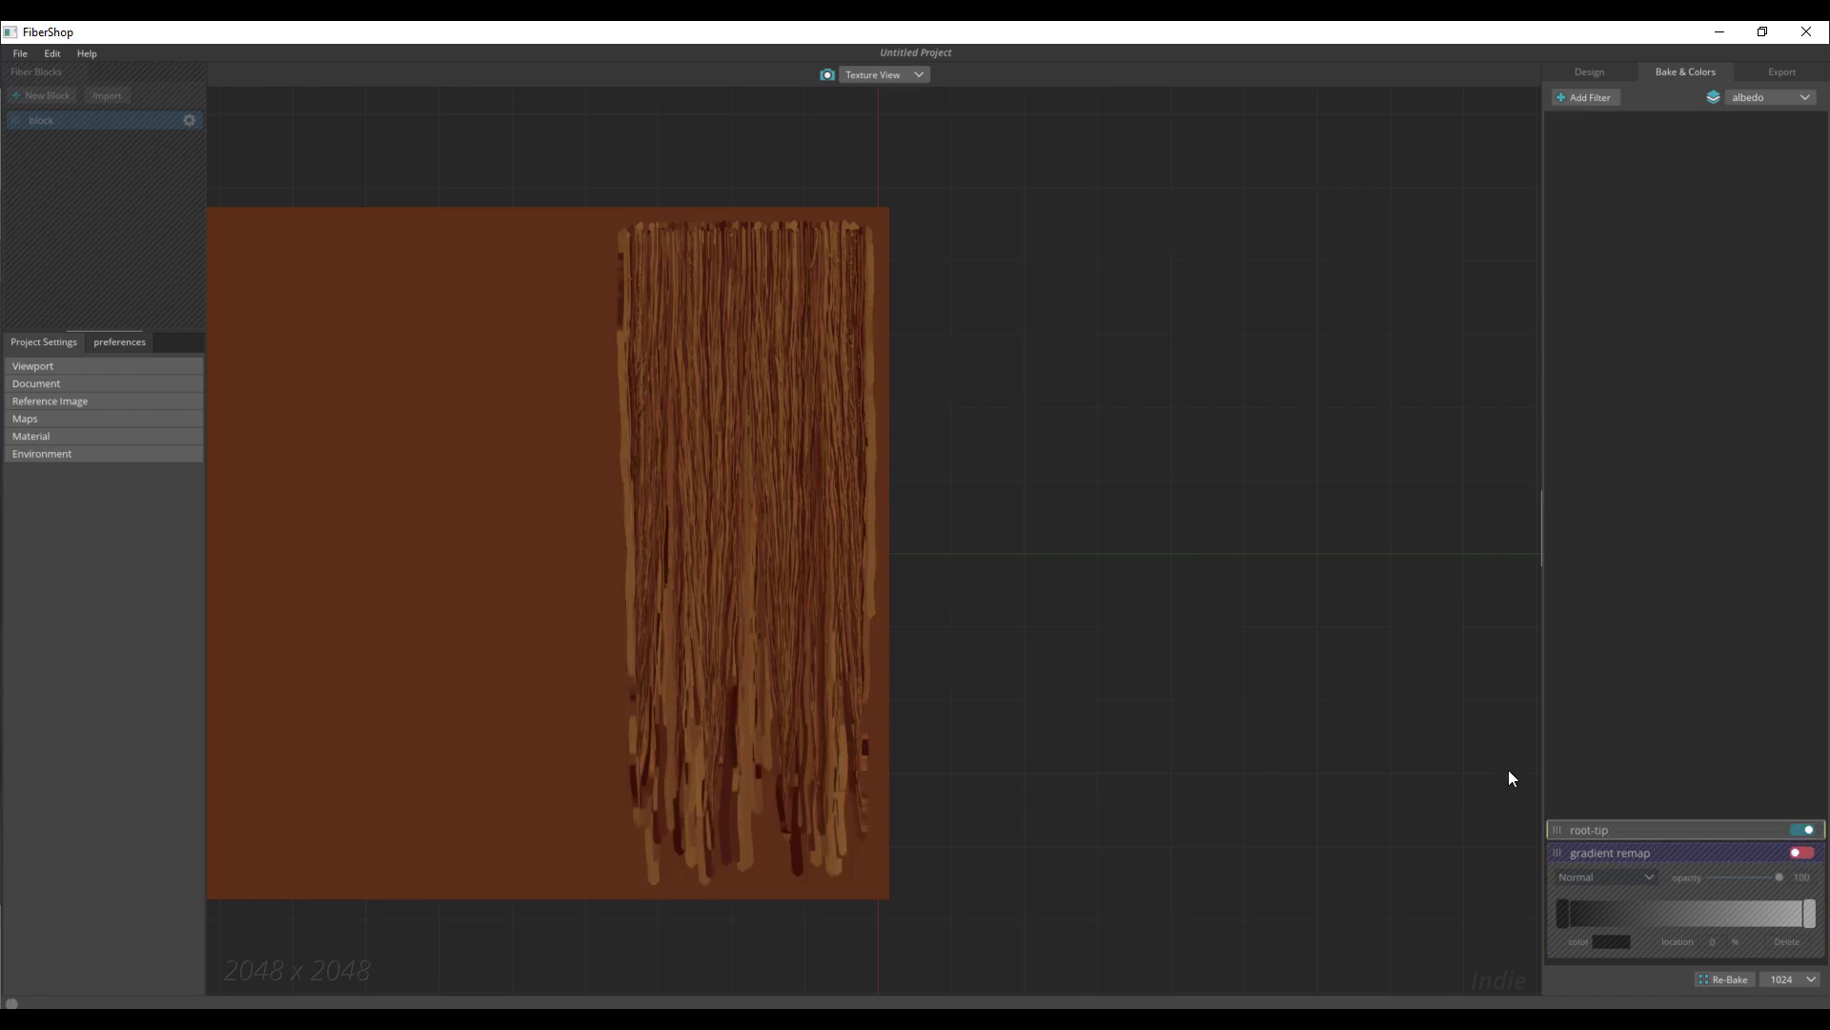
Step: Examine the export settings, including the image format choices for the separate maps
click(1752, 75)
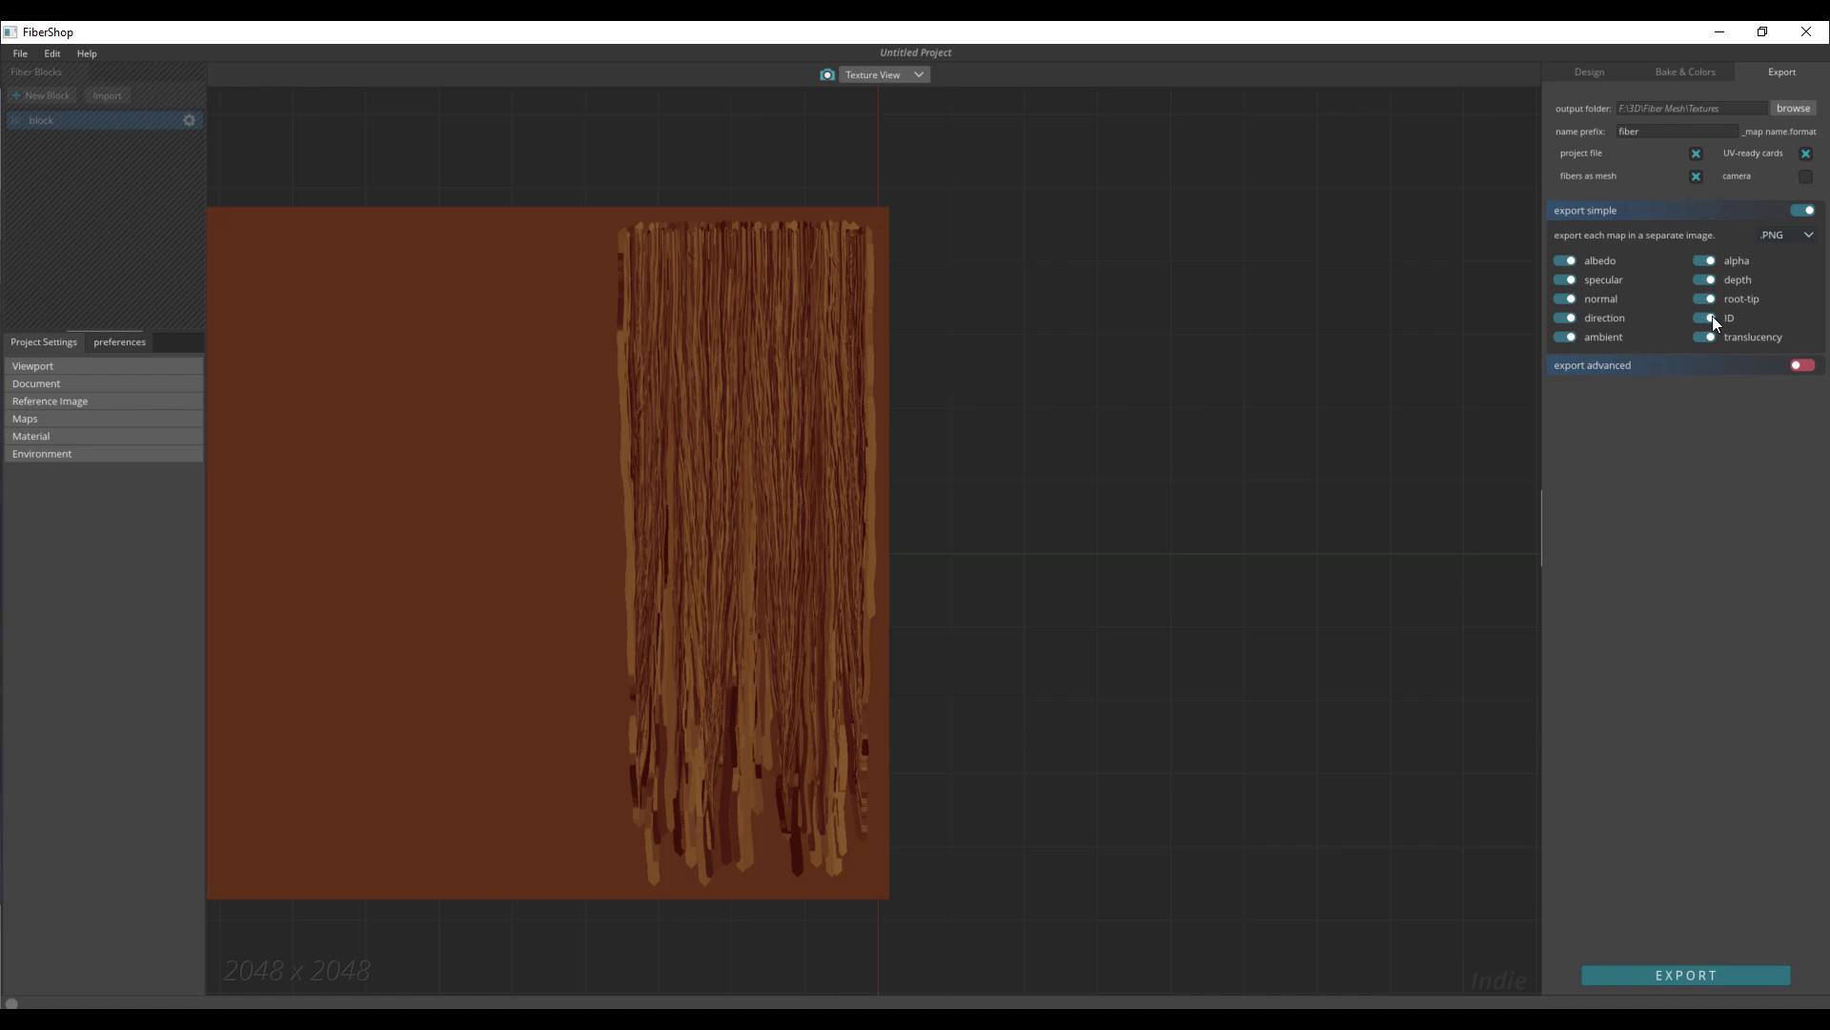
click(1779, 239)
click(1738, 450)
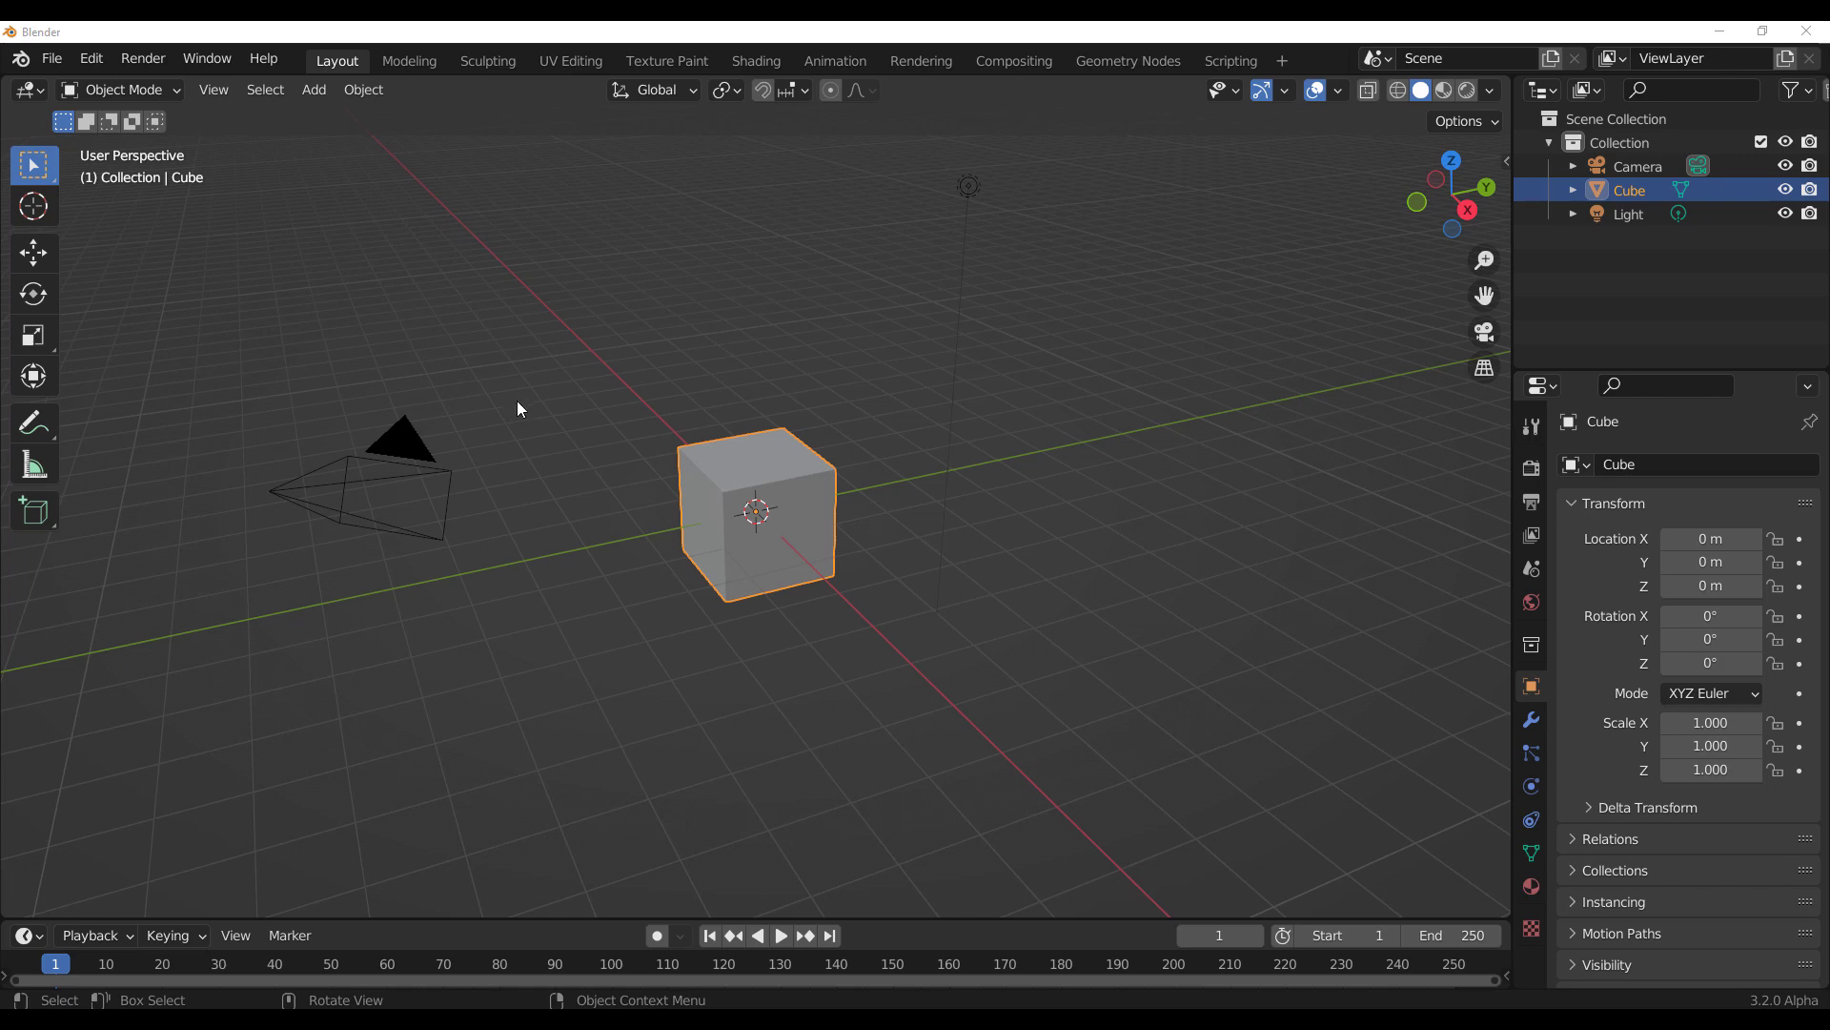
Step: Switch to Blender, bring up the exported Textures folder in a wider file window and inspect its project file and subfolders
click(1053, 594)
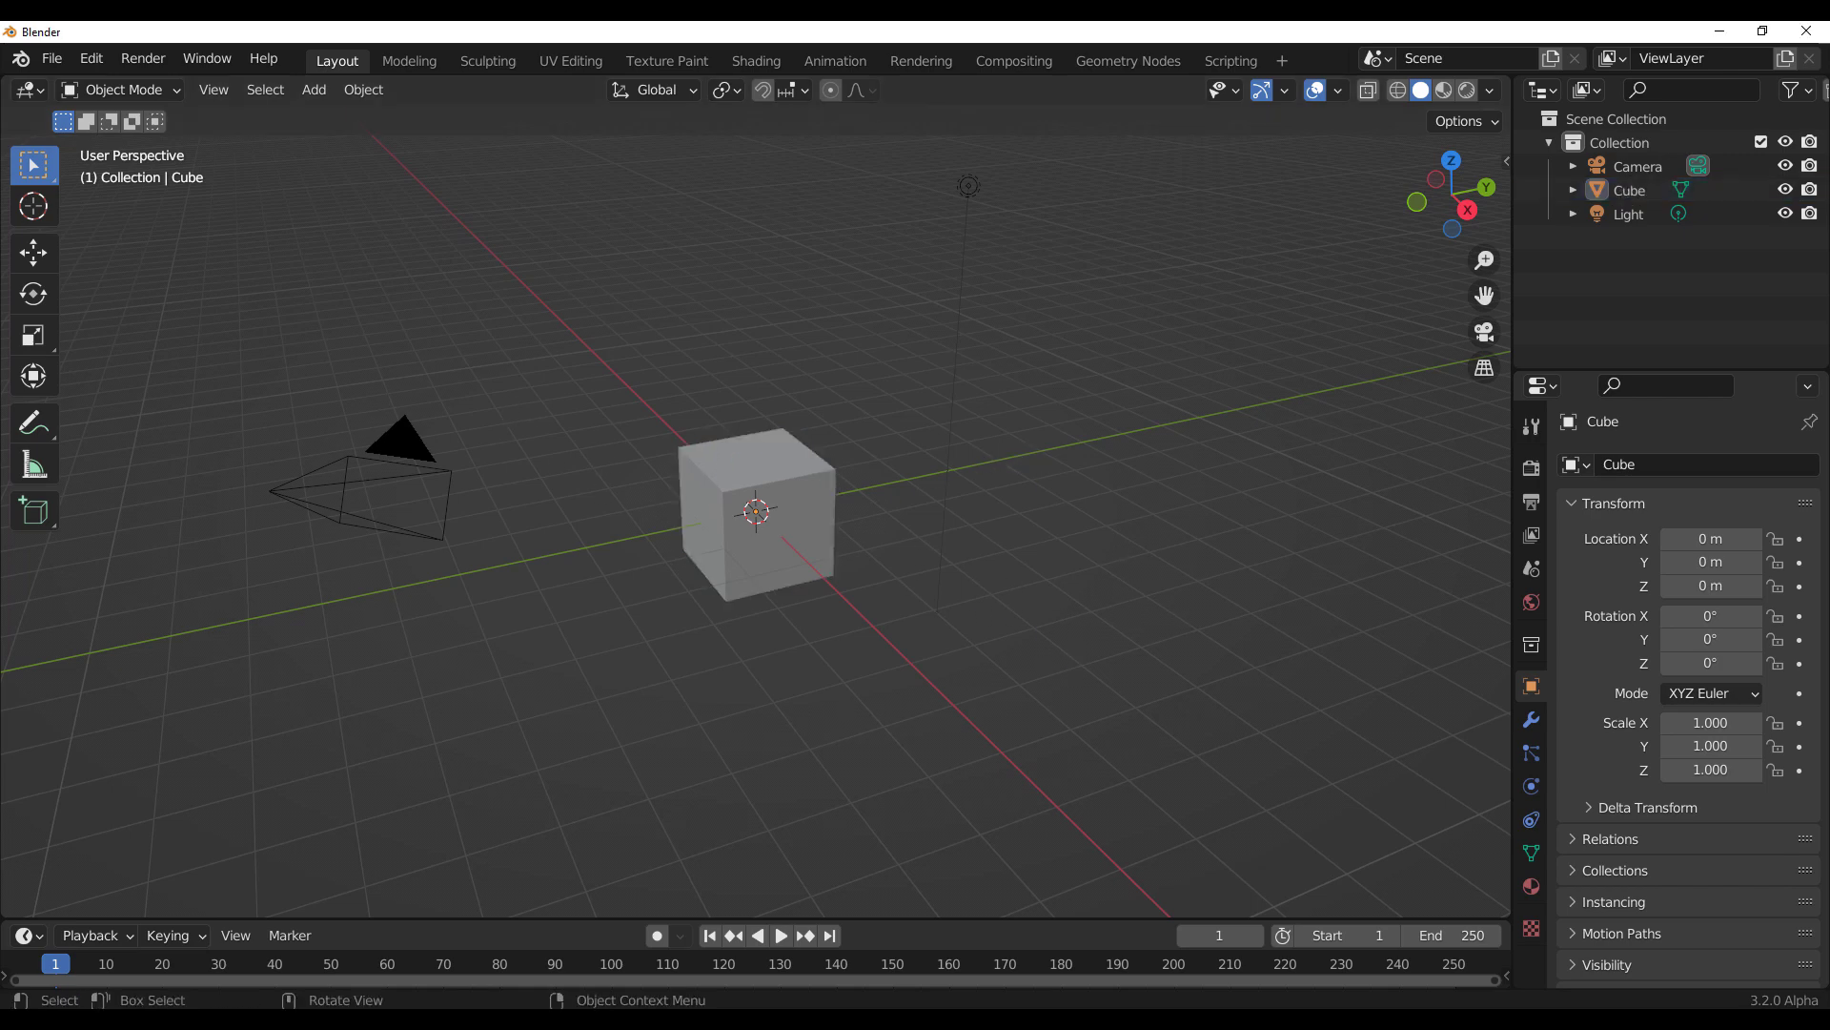
key(alt+Tab)
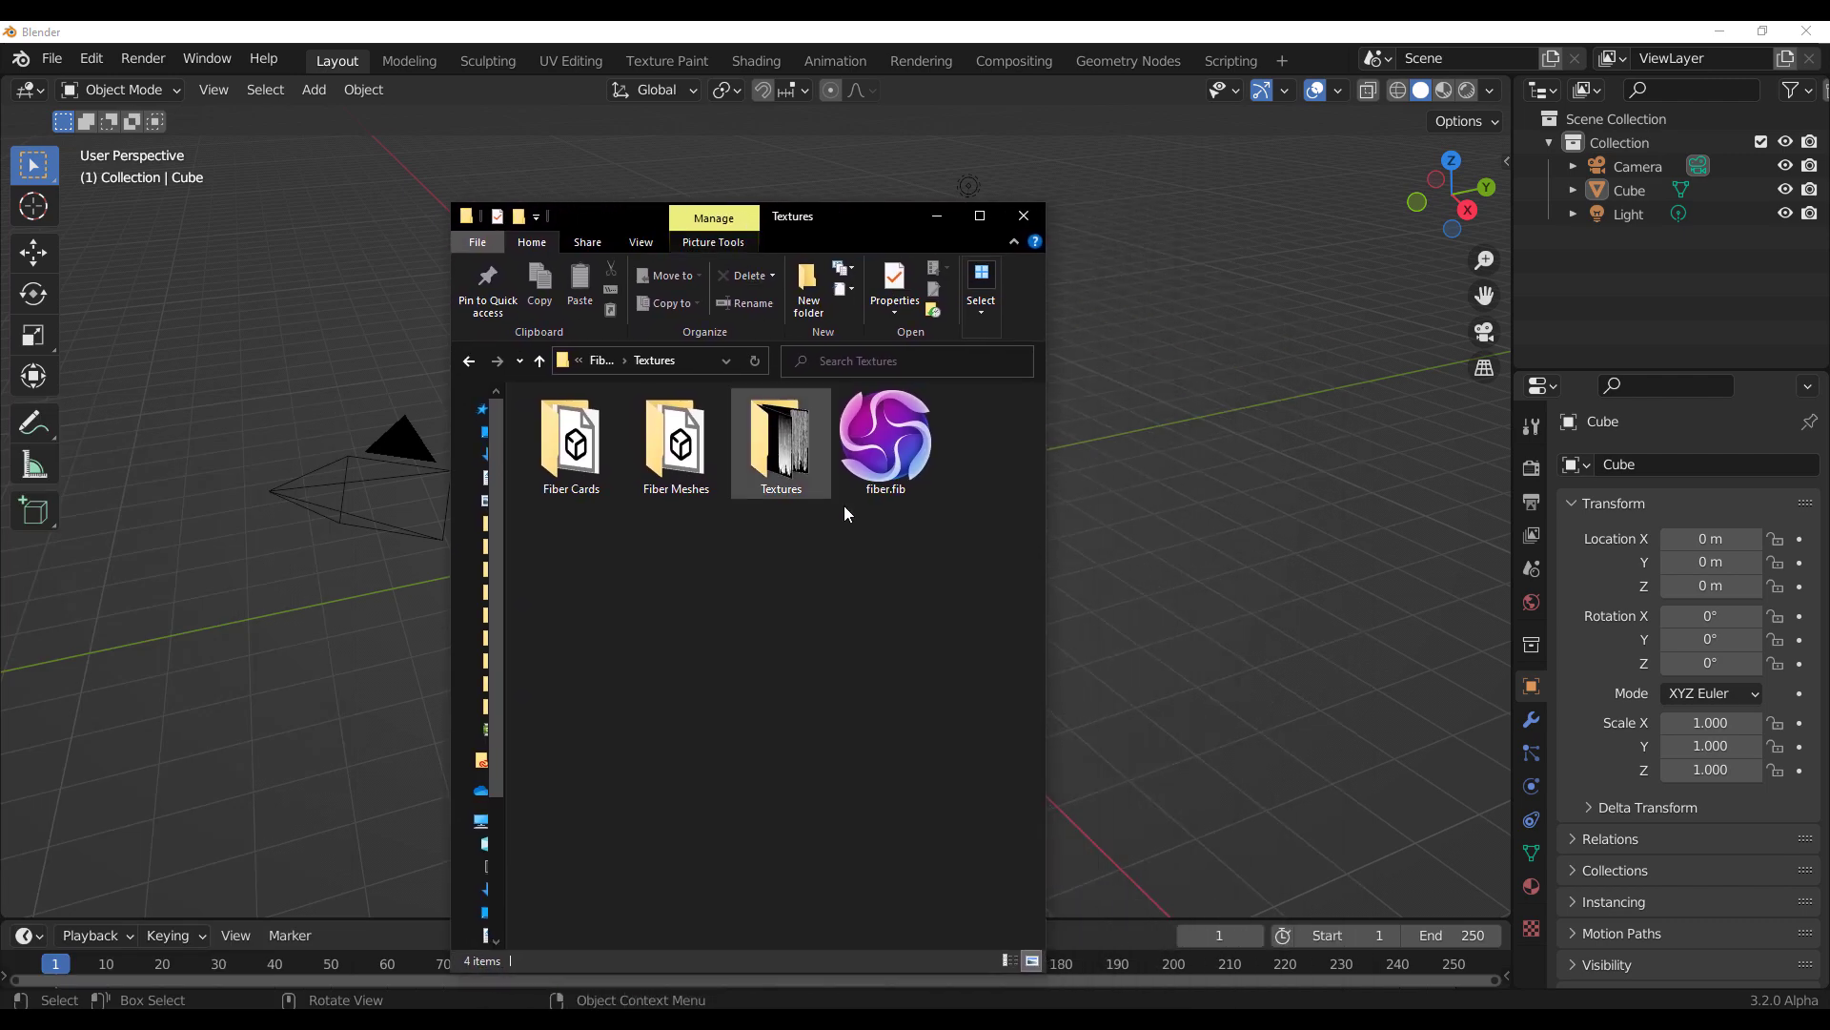
drag(1046, 629, 1242, 630)
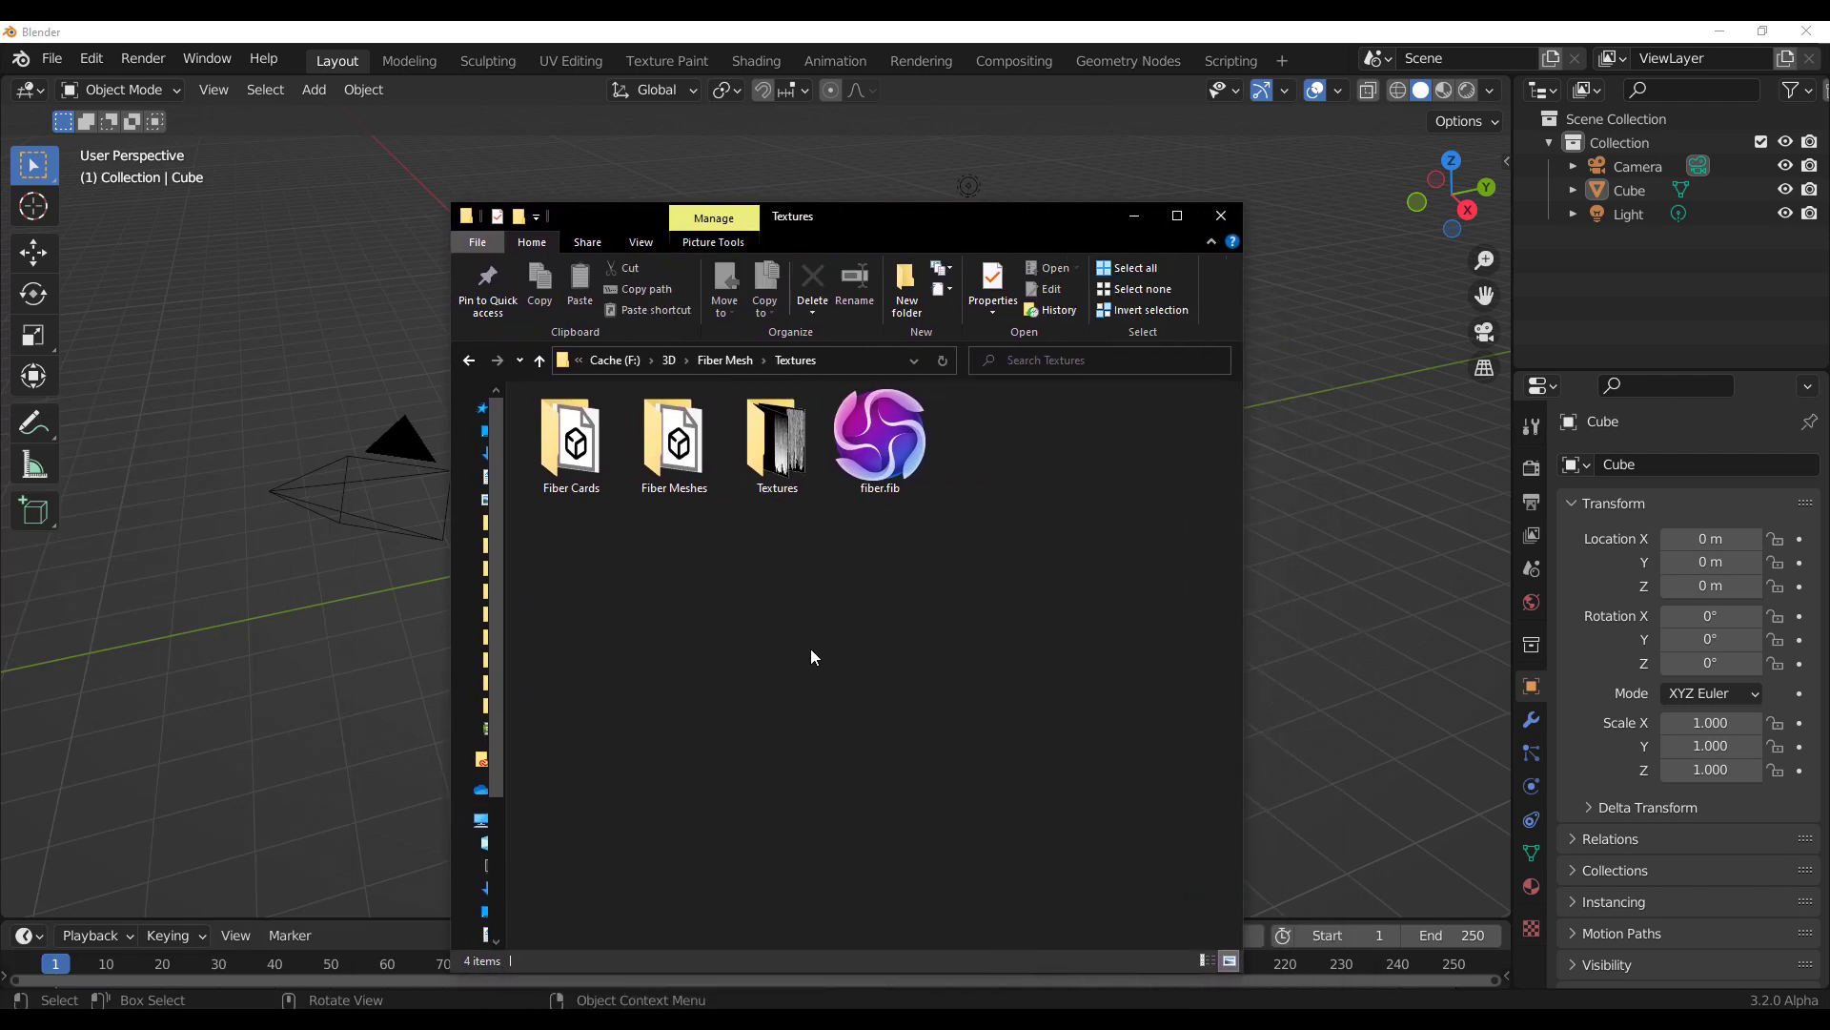
click(875, 465)
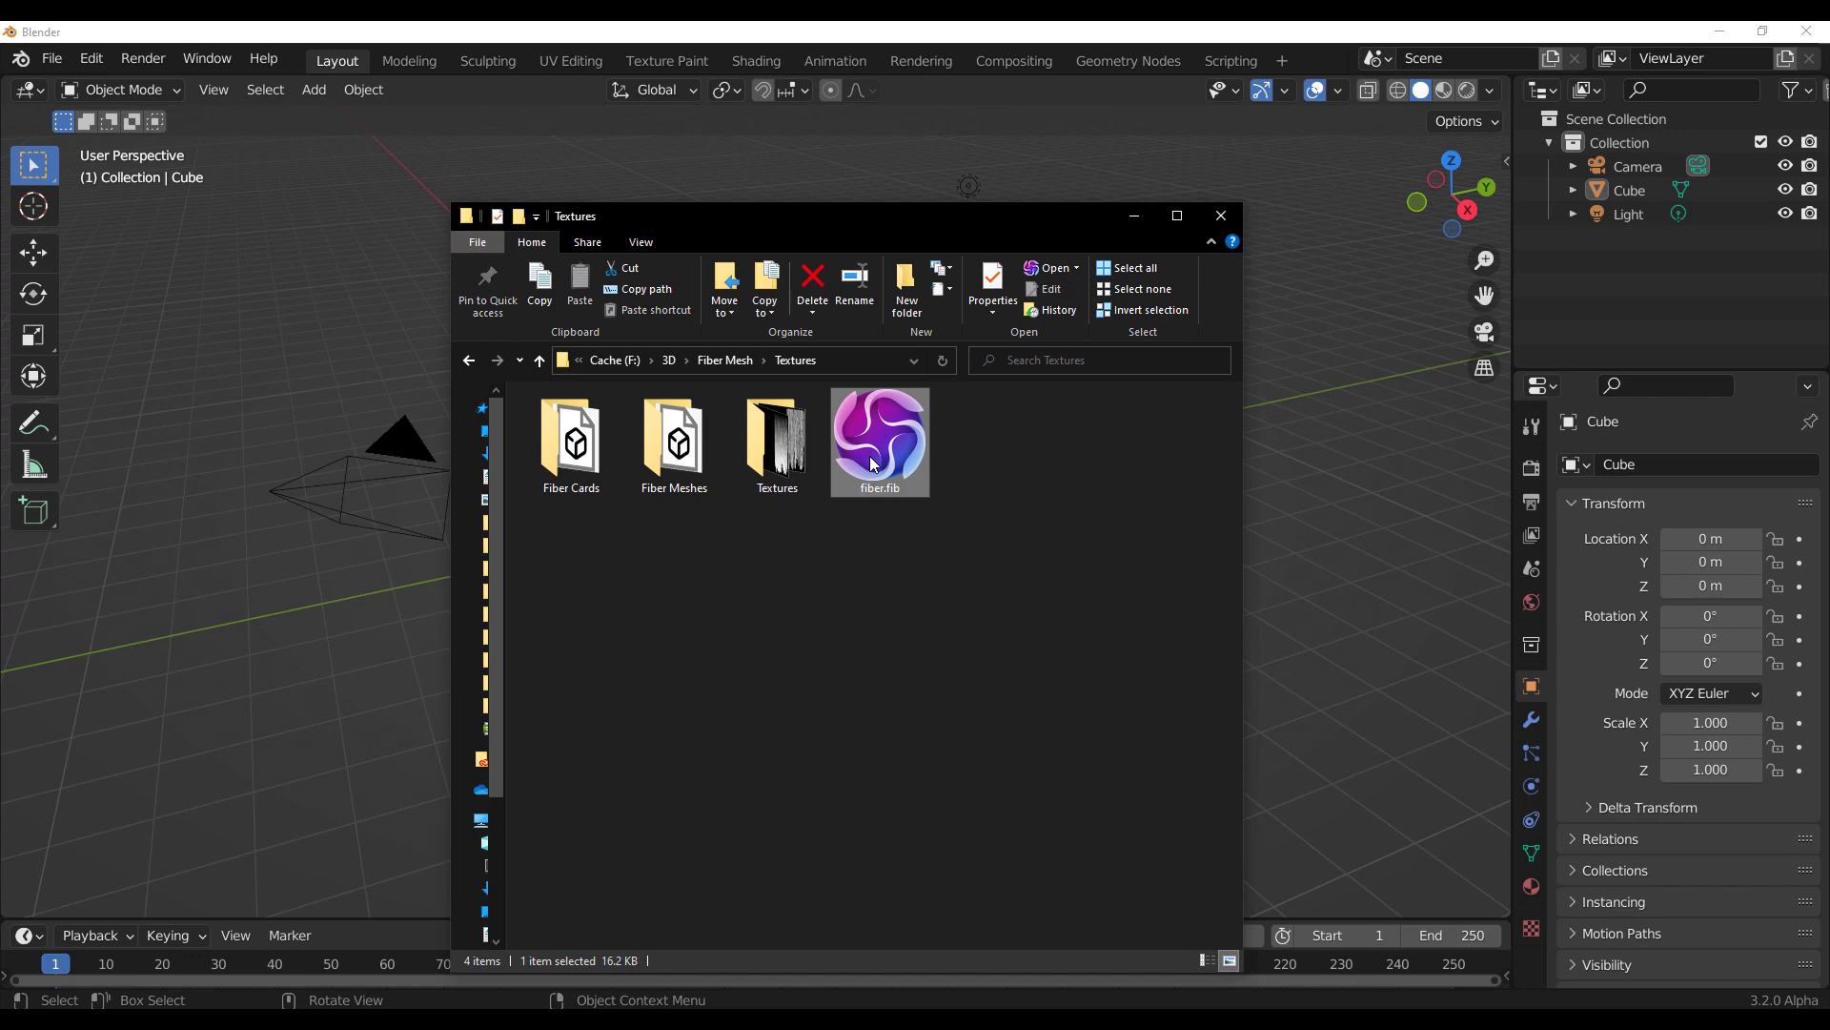
click(918, 648)
click(794, 485)
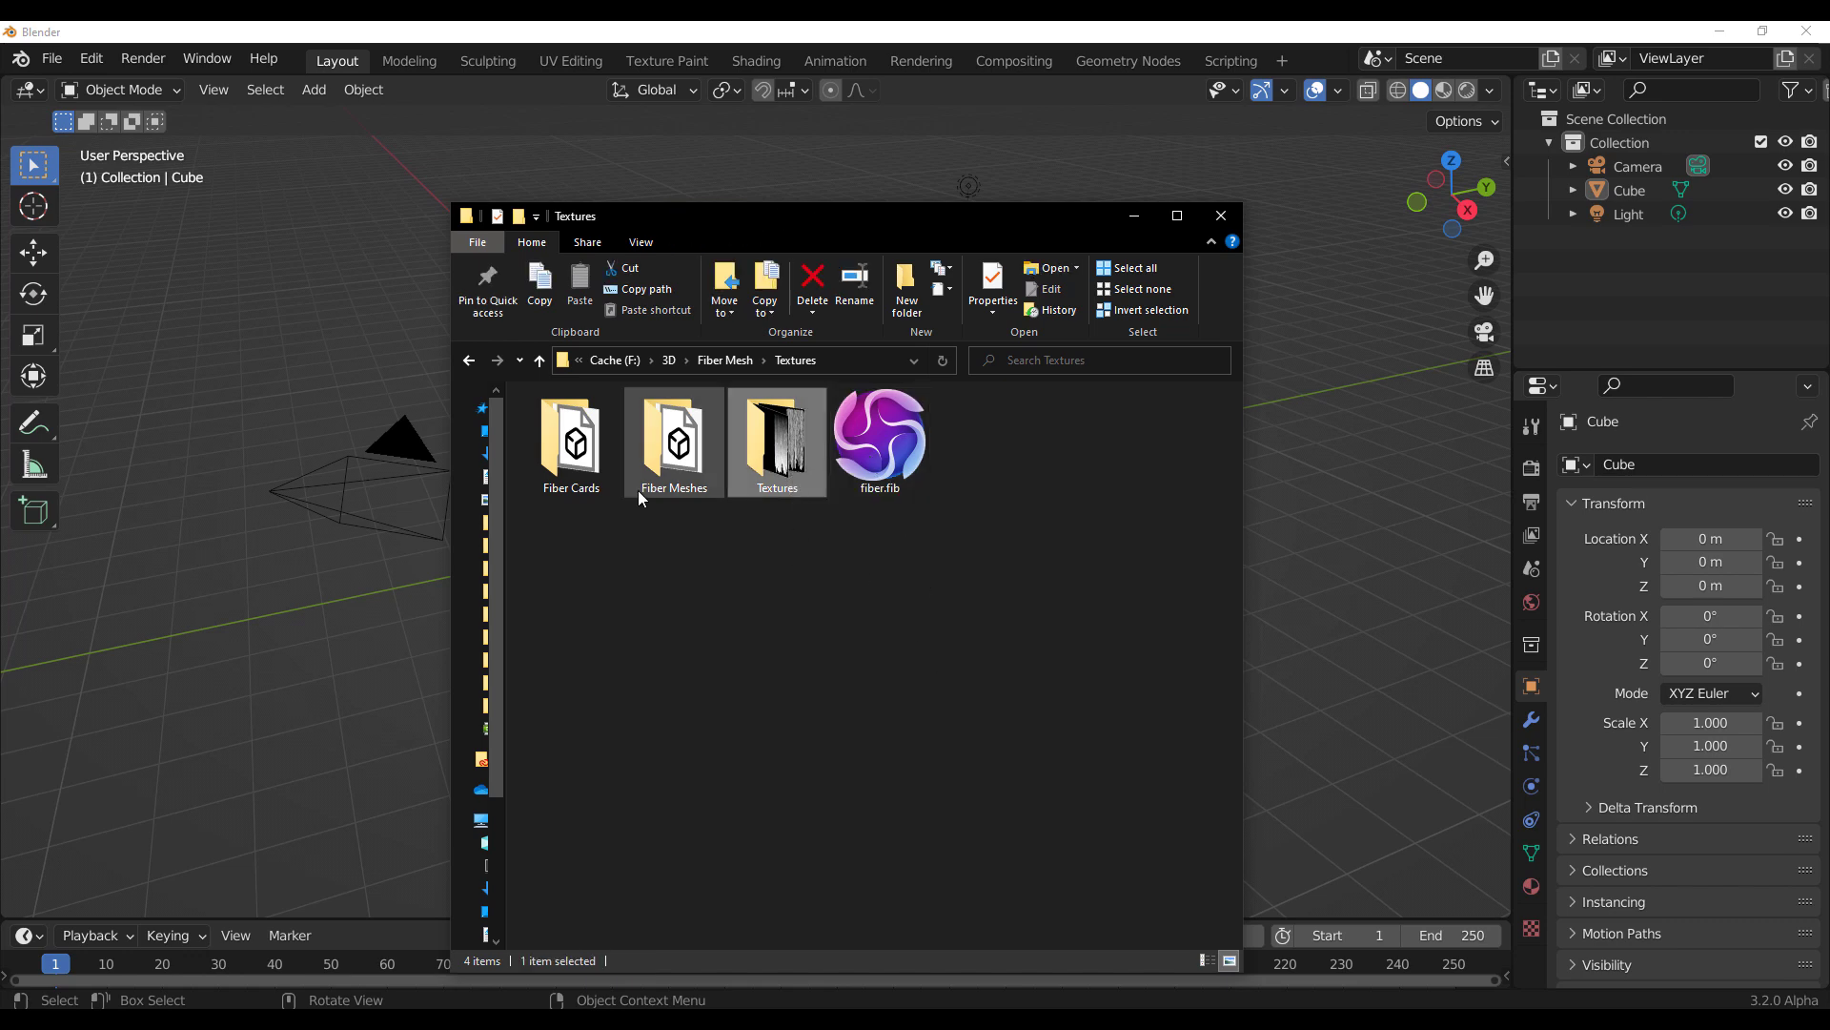
click(672, 454)
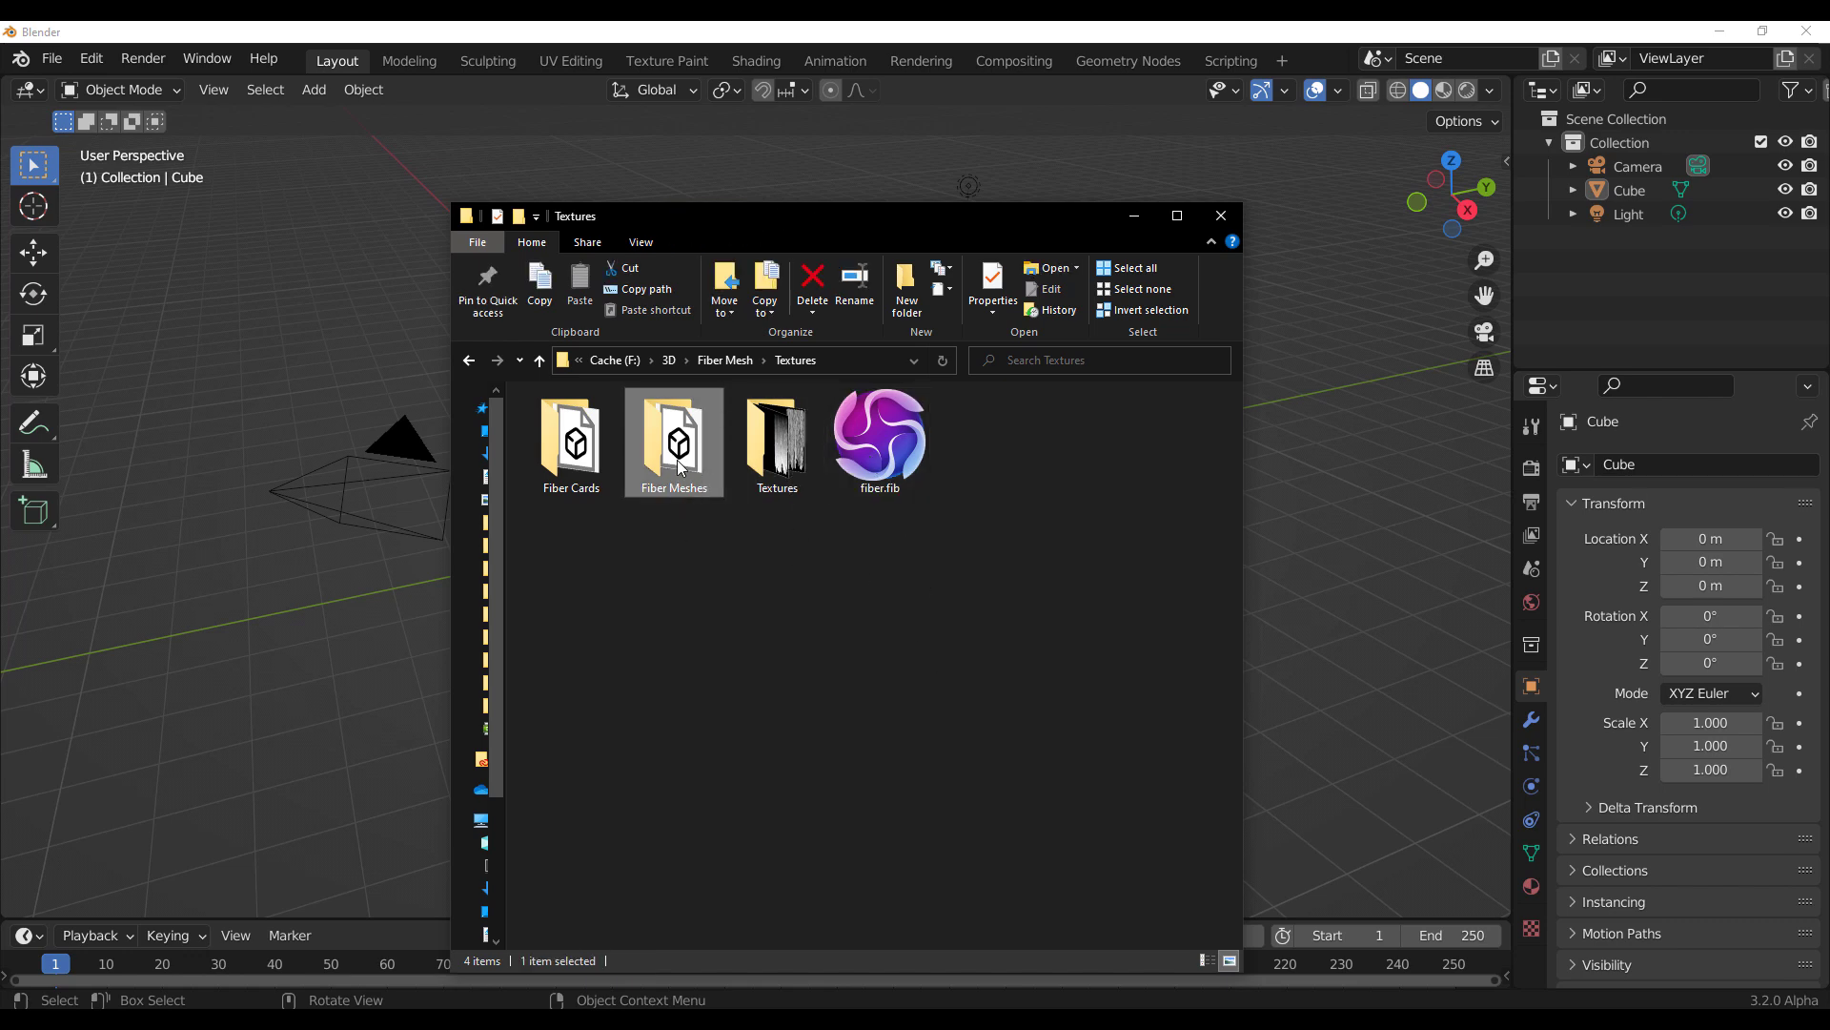
click(583, 472)
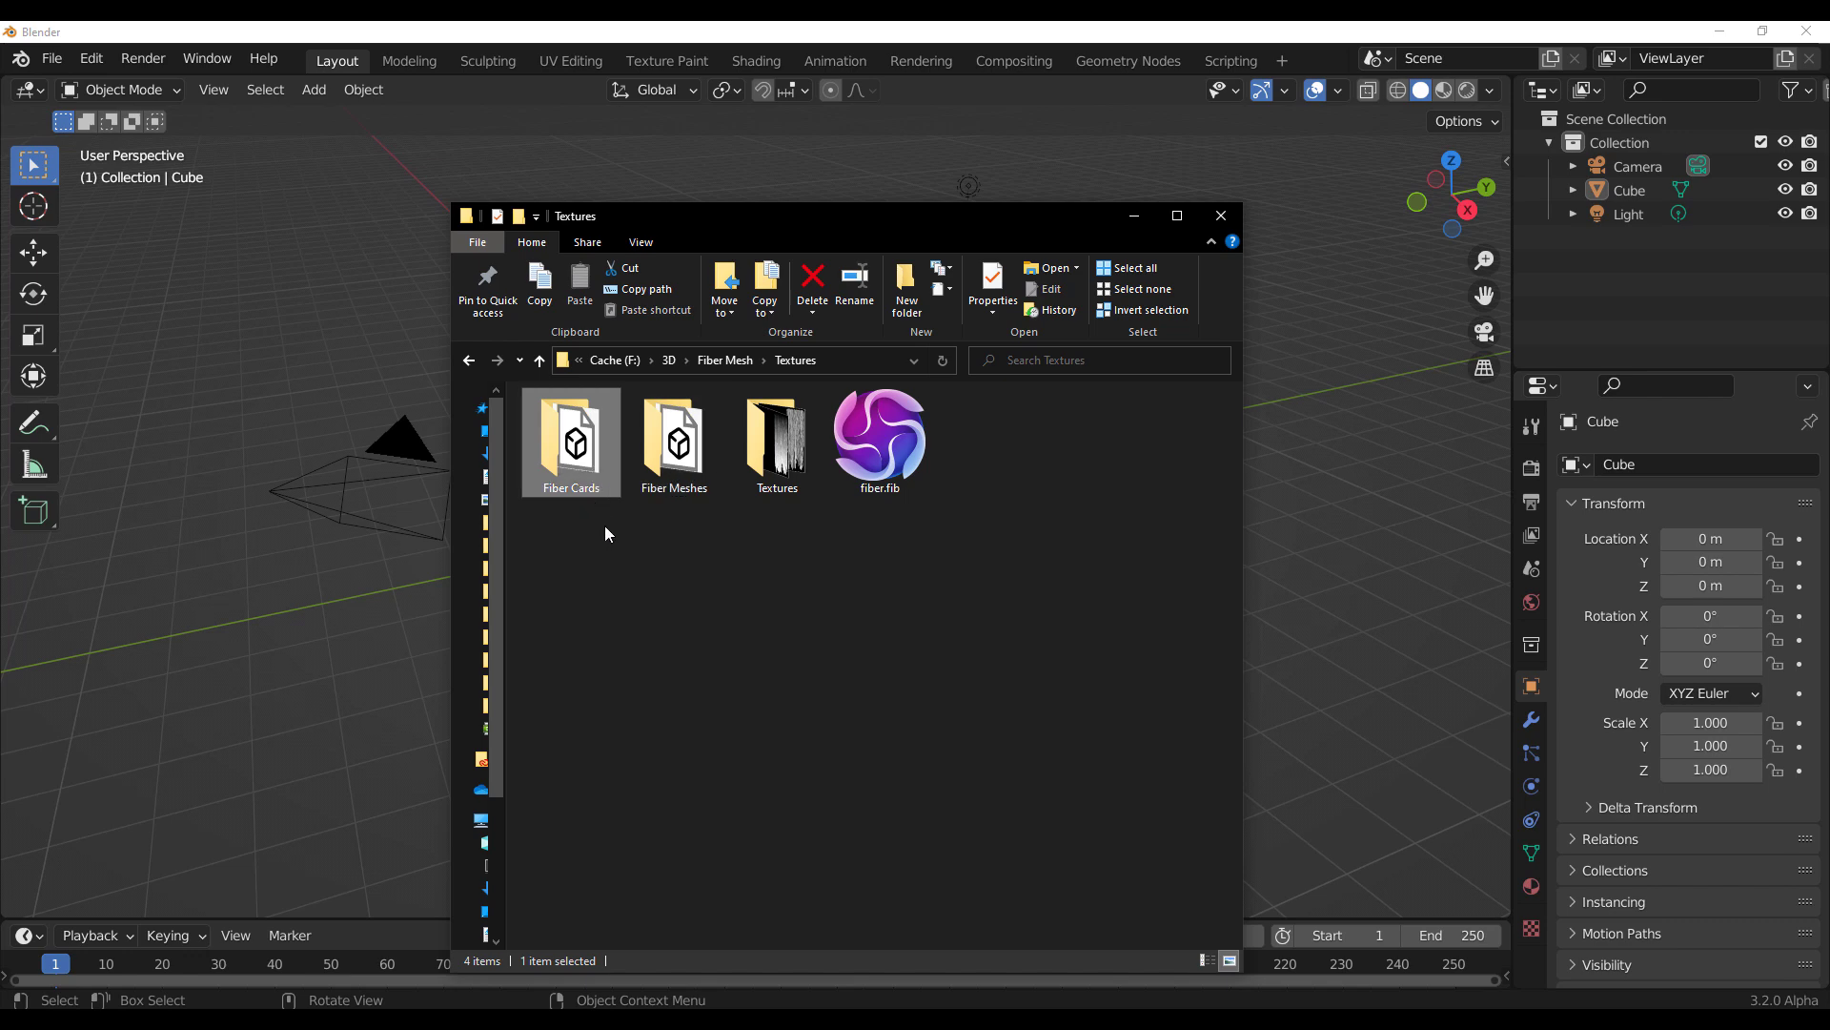
Step: Look inside the Fiber Meshes folder at fiber_block.fbx and return to the parent folder
double_click(677, 446)
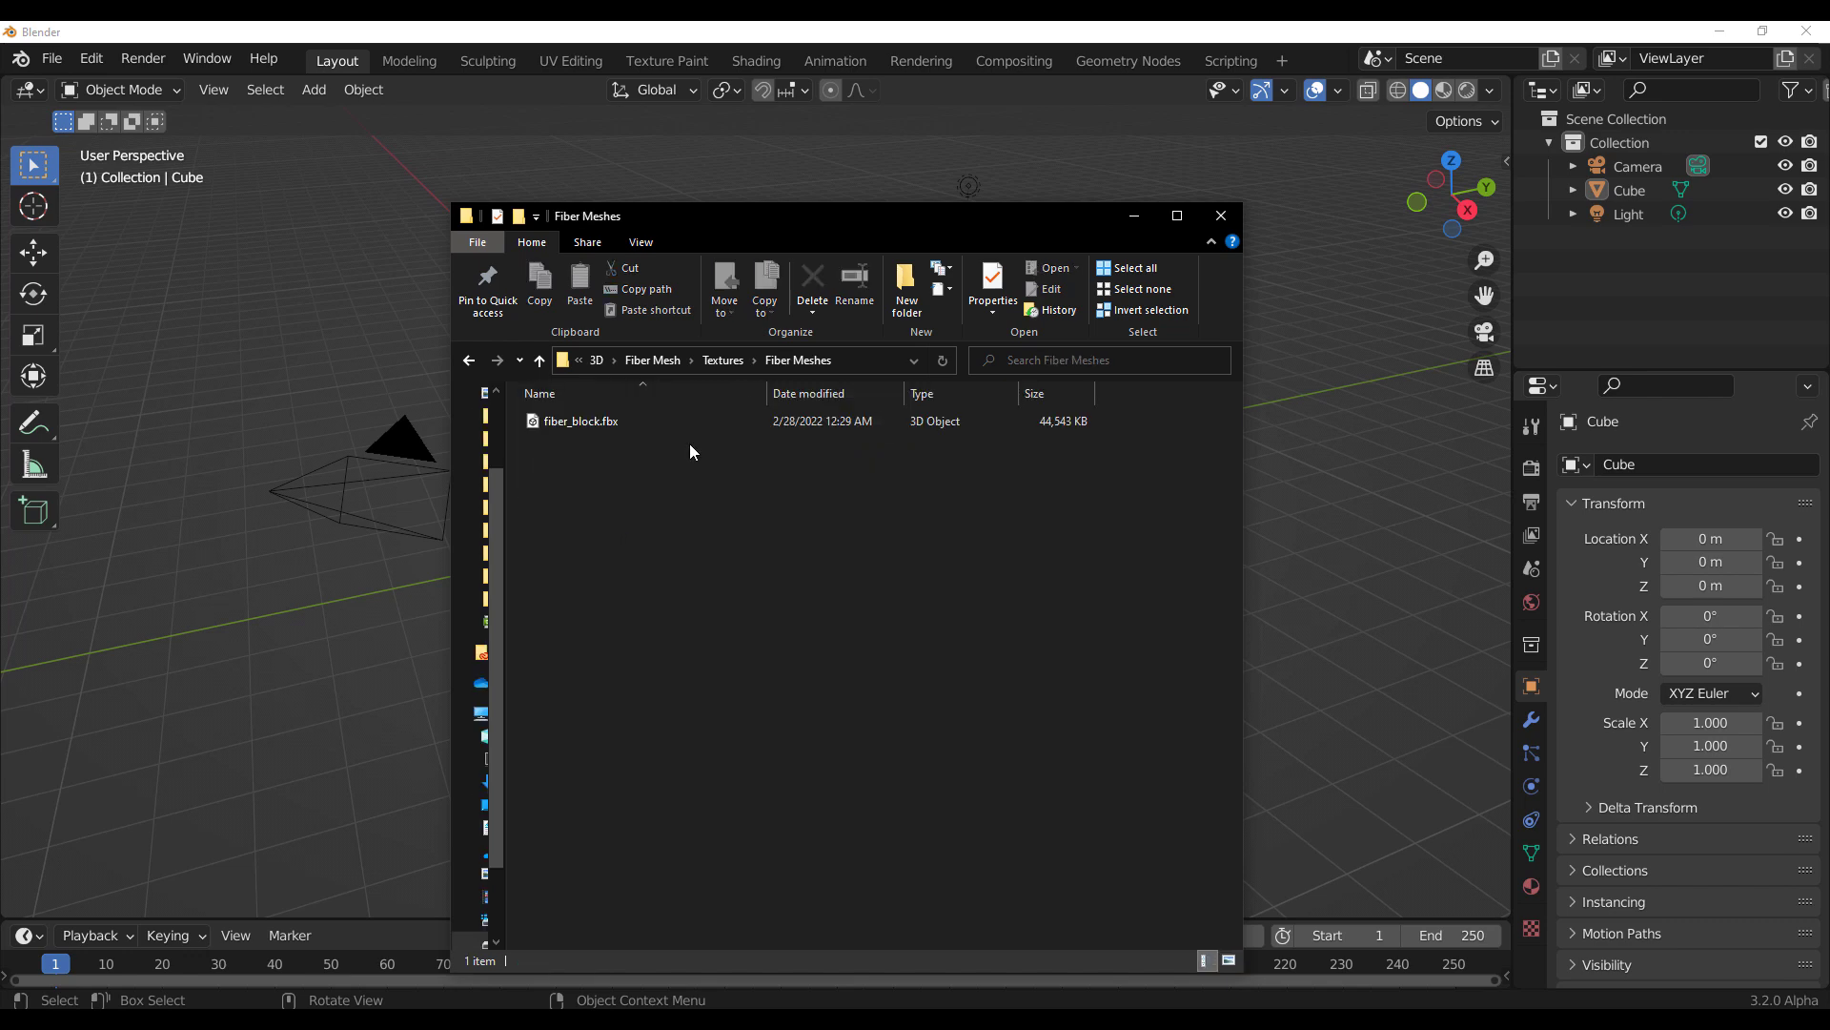
click(633, 428)
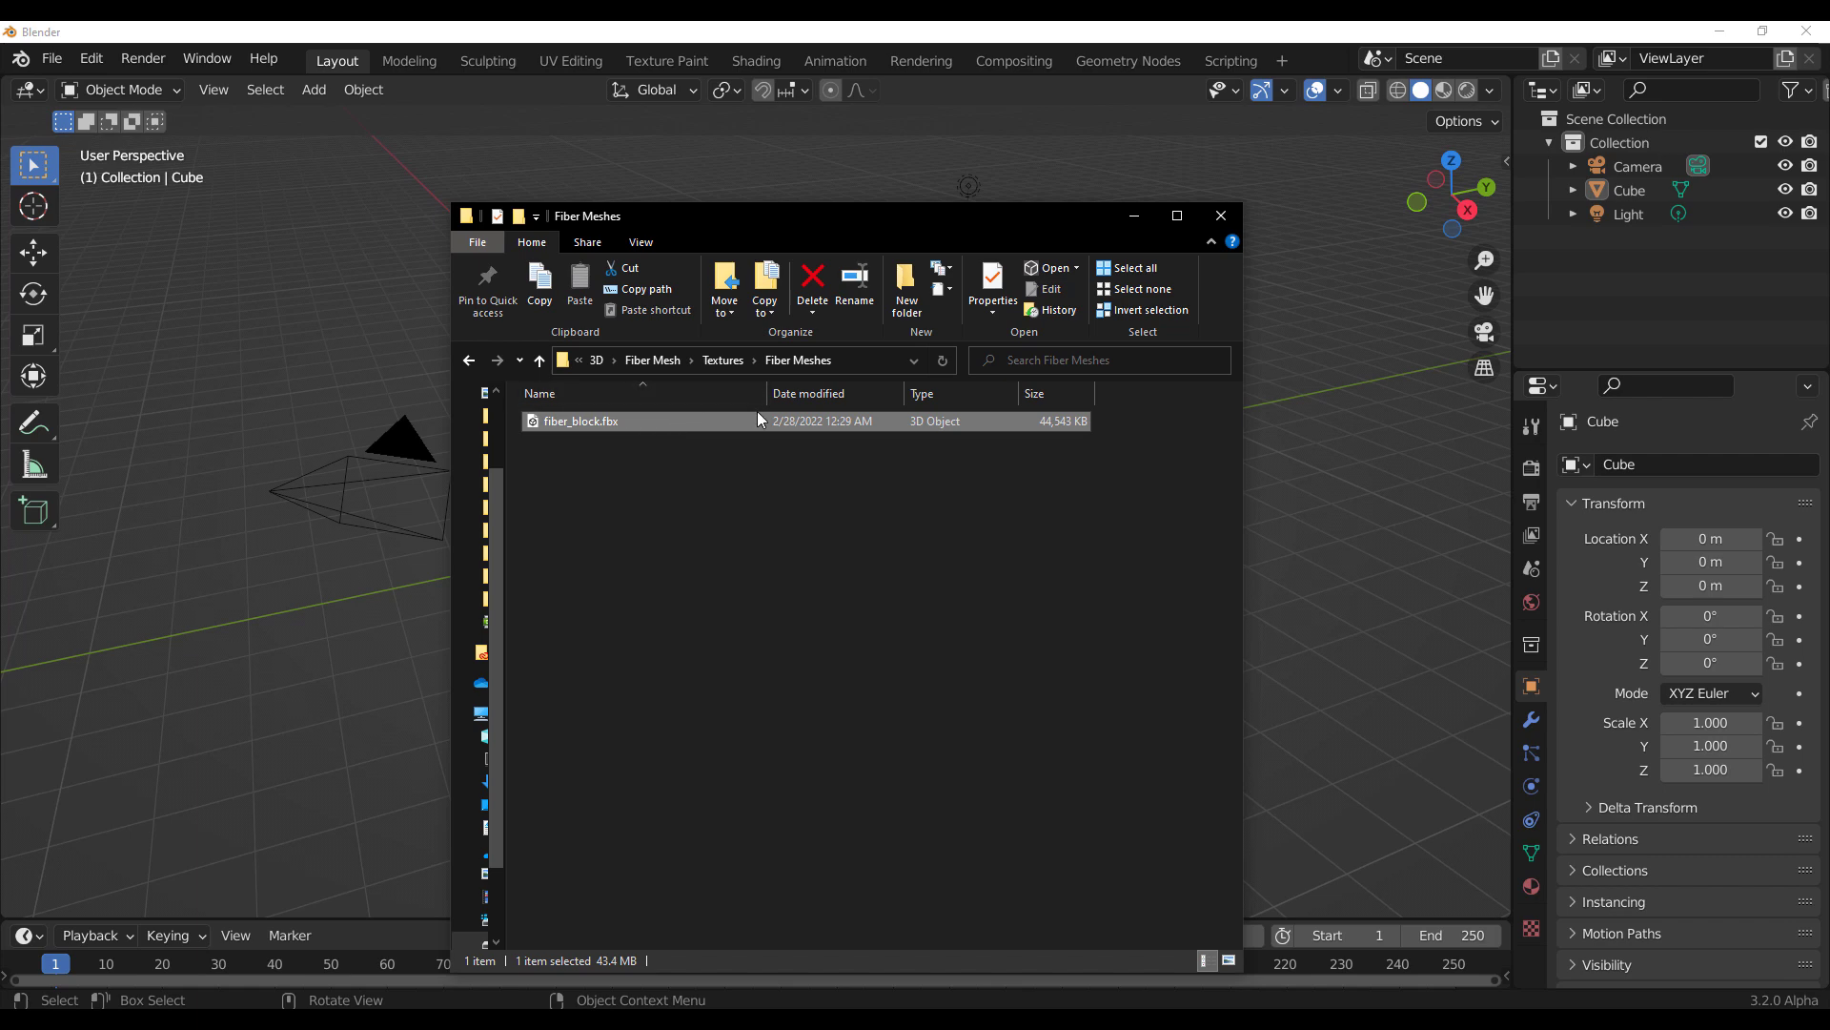
key(alt+Left)
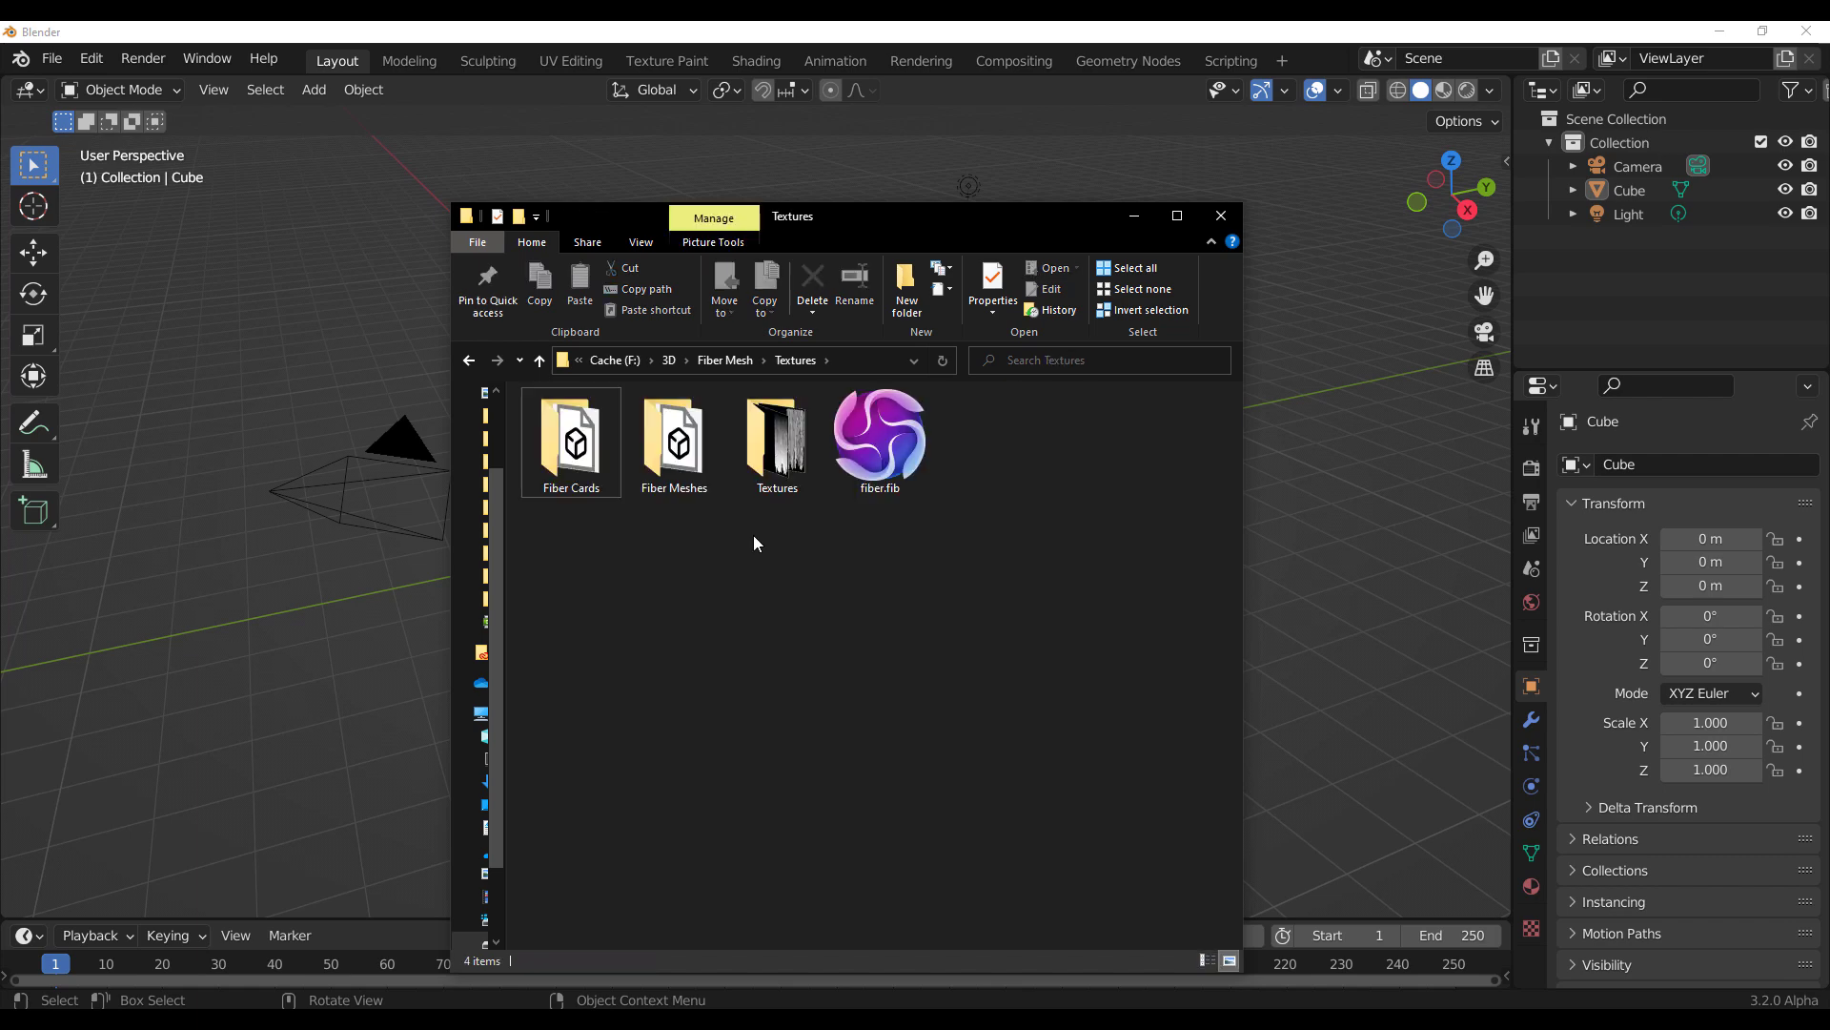
Step: Import fiber.obj from the Fiber Cards folder into the Blender scene and delete the default cube
double_click(601, 472)
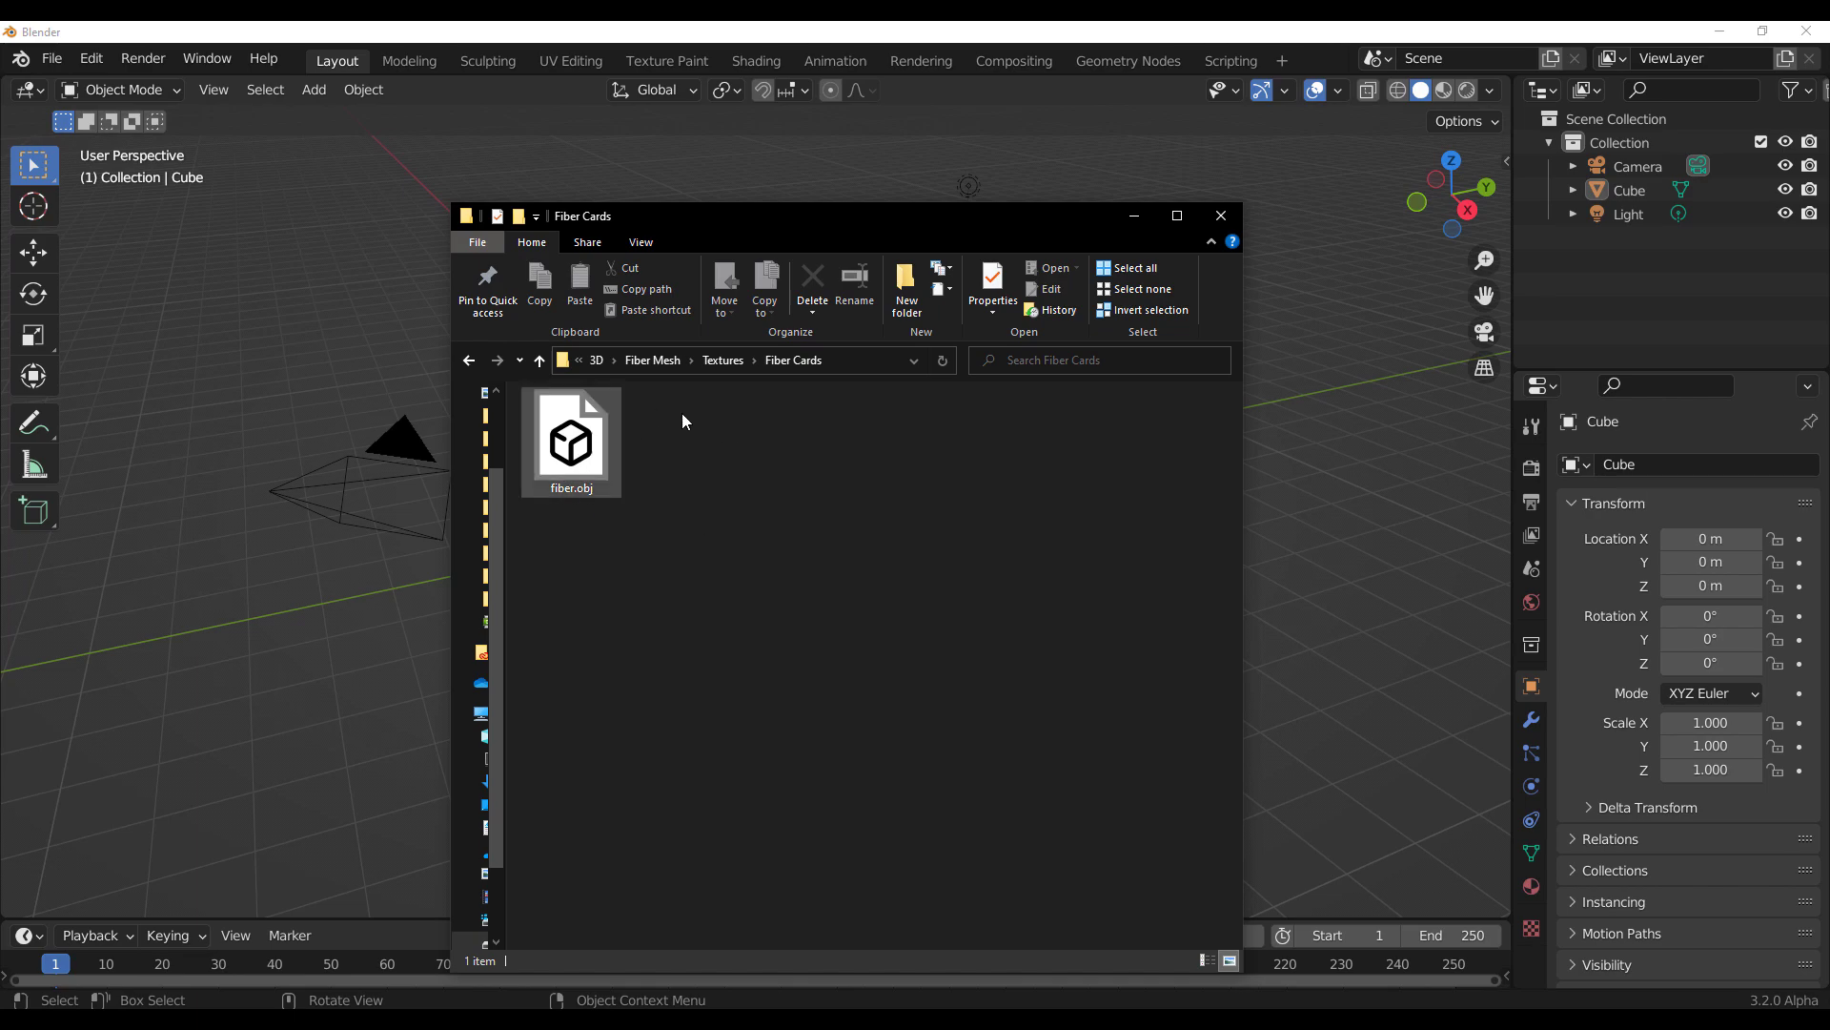
drag(777, 218, 0, 362)
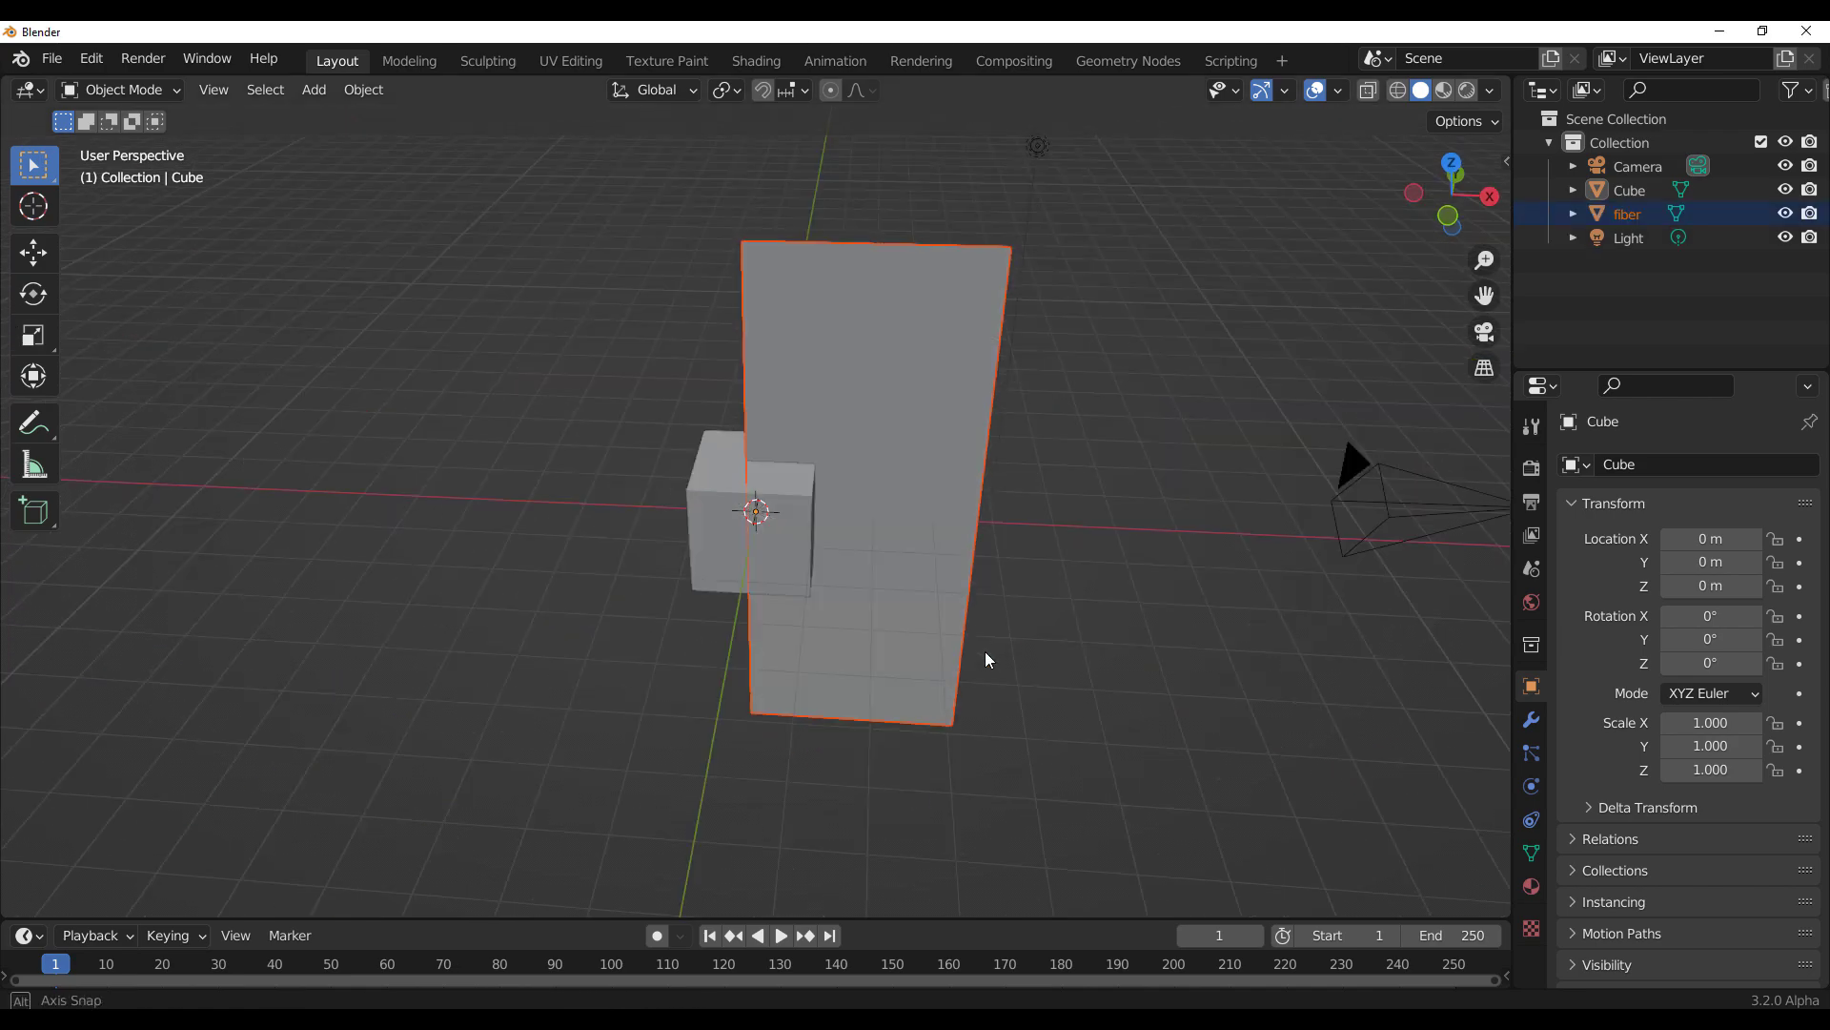
scroll(699, 548, up, 4)
click(648, 513)
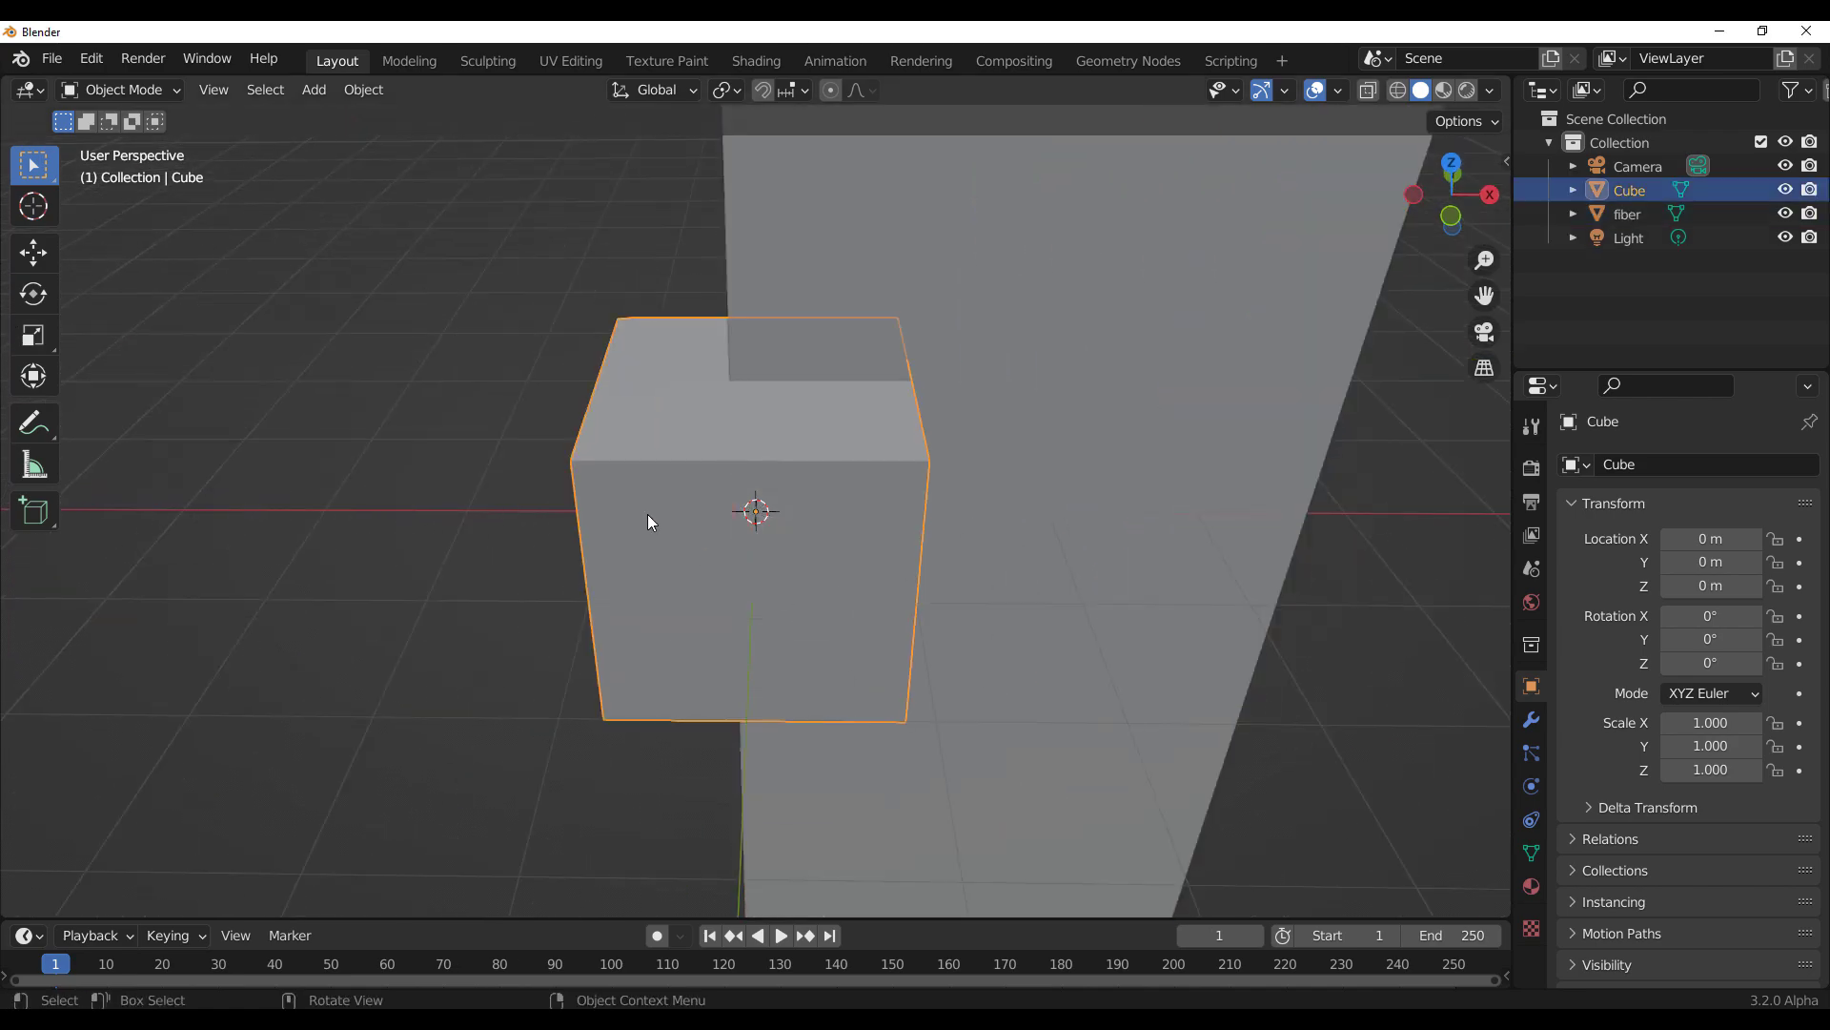
key(Delete)
scroll(975, 458, down, 4)
middle_drag(863, 463, 854, 425)
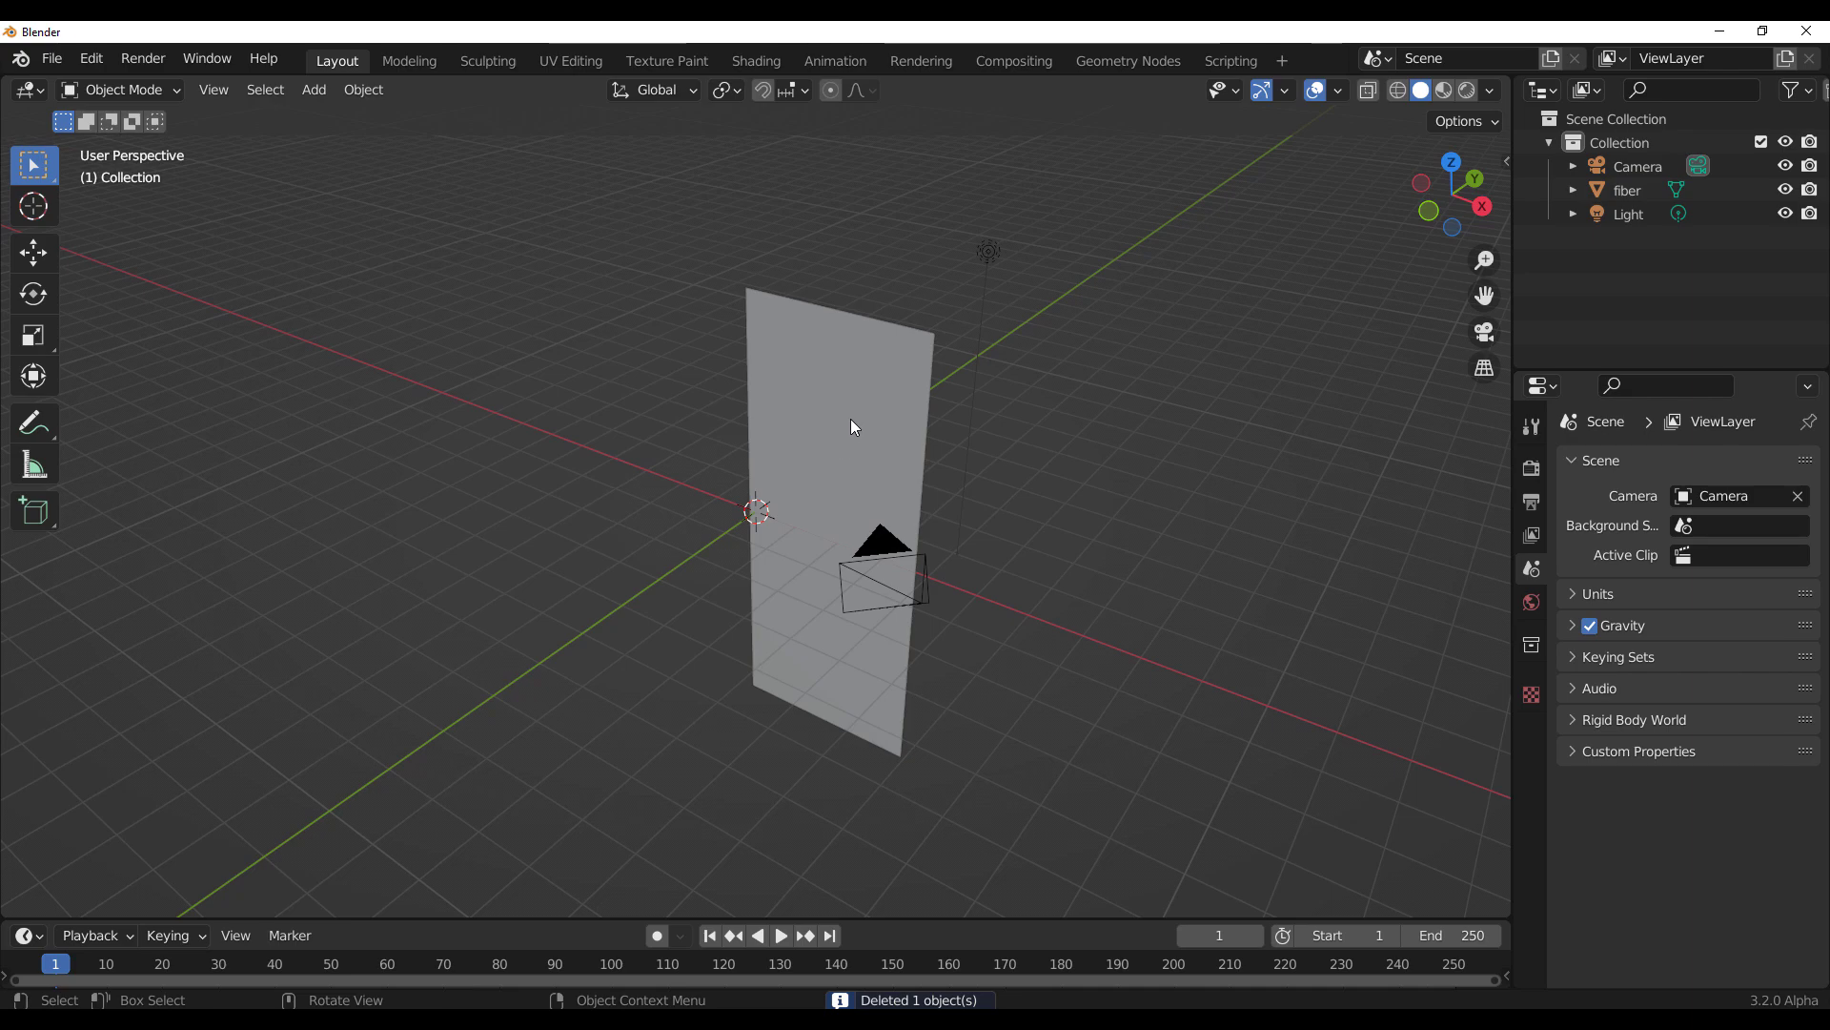
Step: Select the fiber card, split the 3D viewport horizontally and turn the lower area into a Shader Editor showing its material nodes
click(855, 425)
drag(5, 917, 54, 505)
click(34, 524)
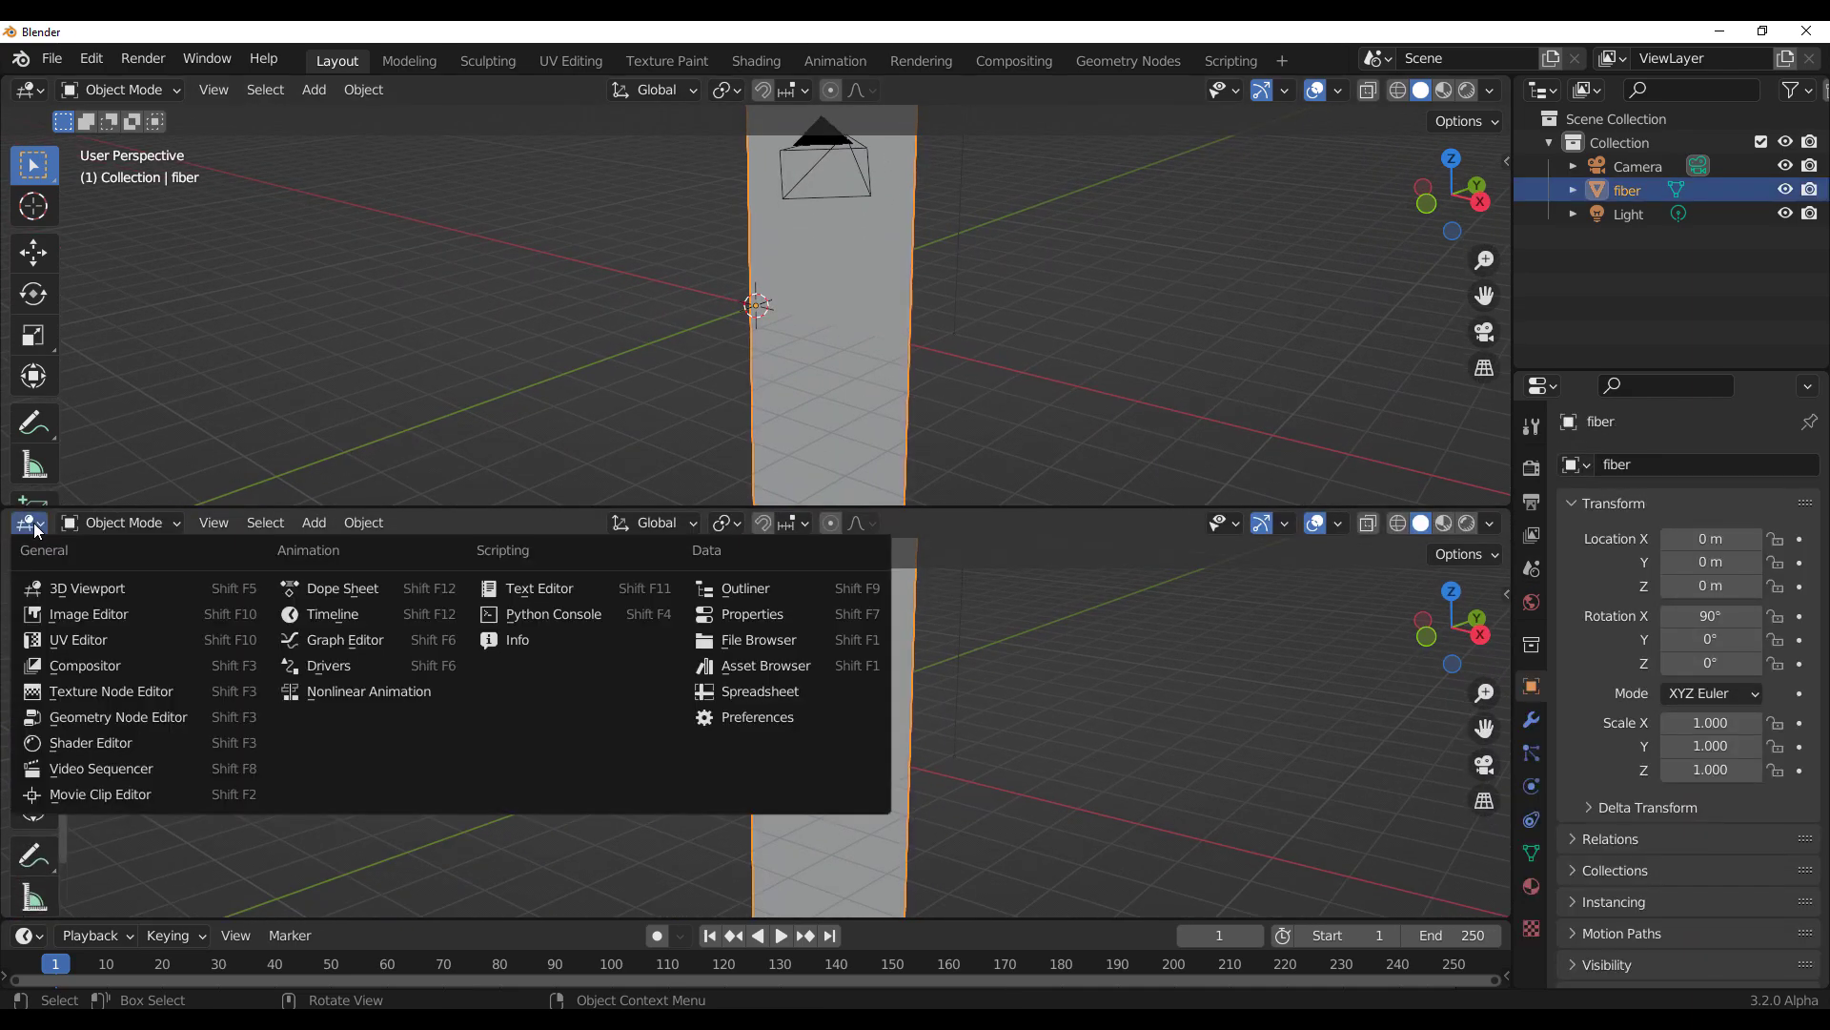
click(88, 746)
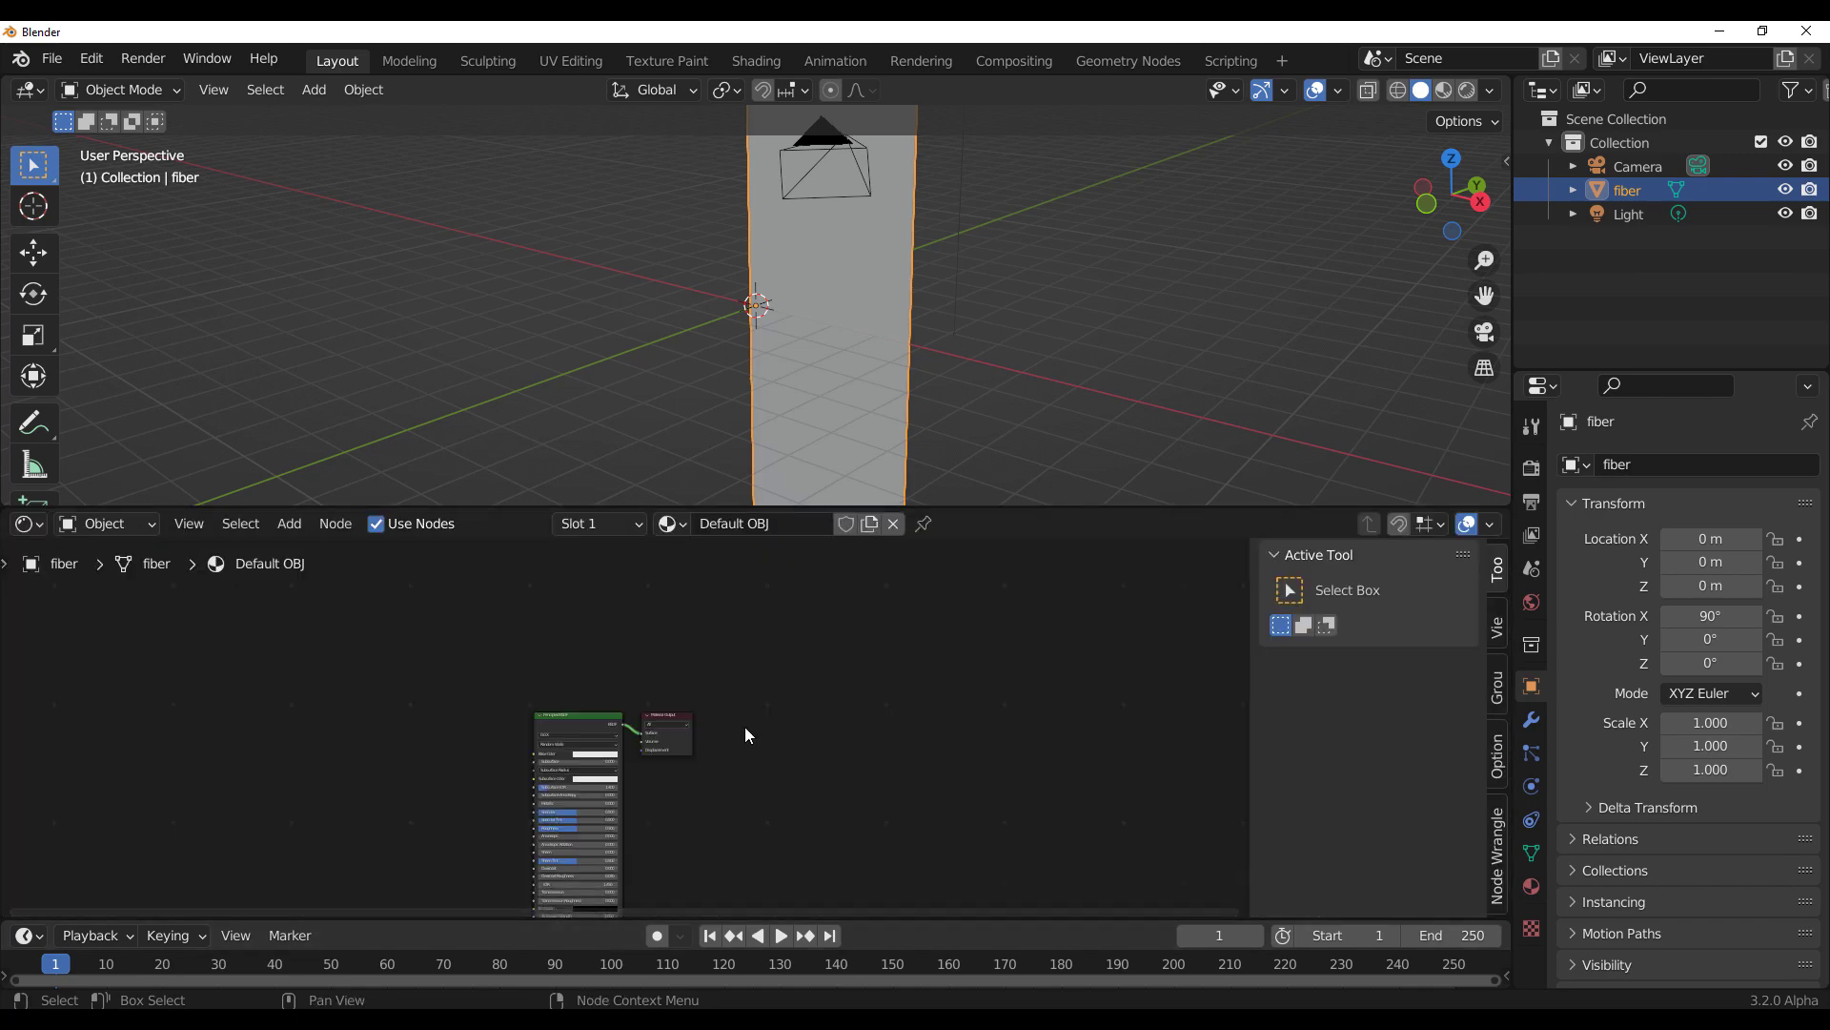
scroll(952, 728, up, 3)
scroll(1045, 709, up, 3)
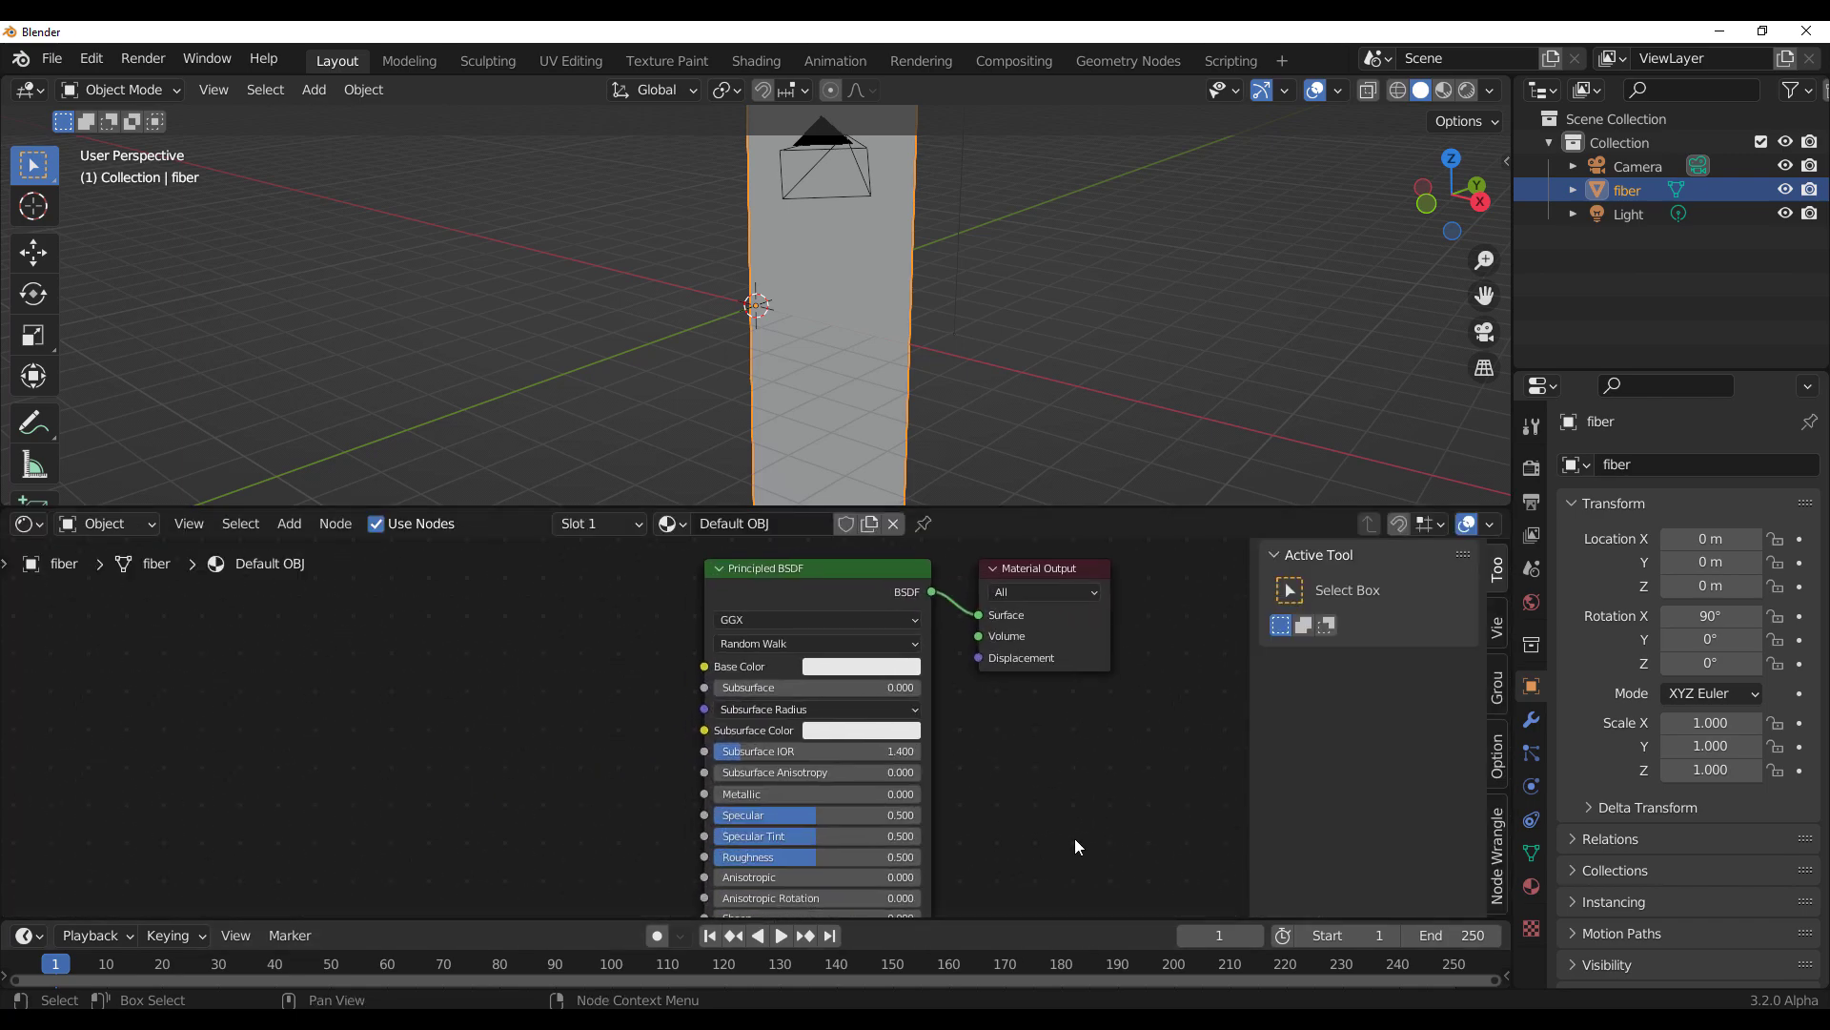
Step: Add a Node Wrangler texture setup feeding the Principled BSDF's Base Color and place its nodes beside the shader
click(1496, 851)
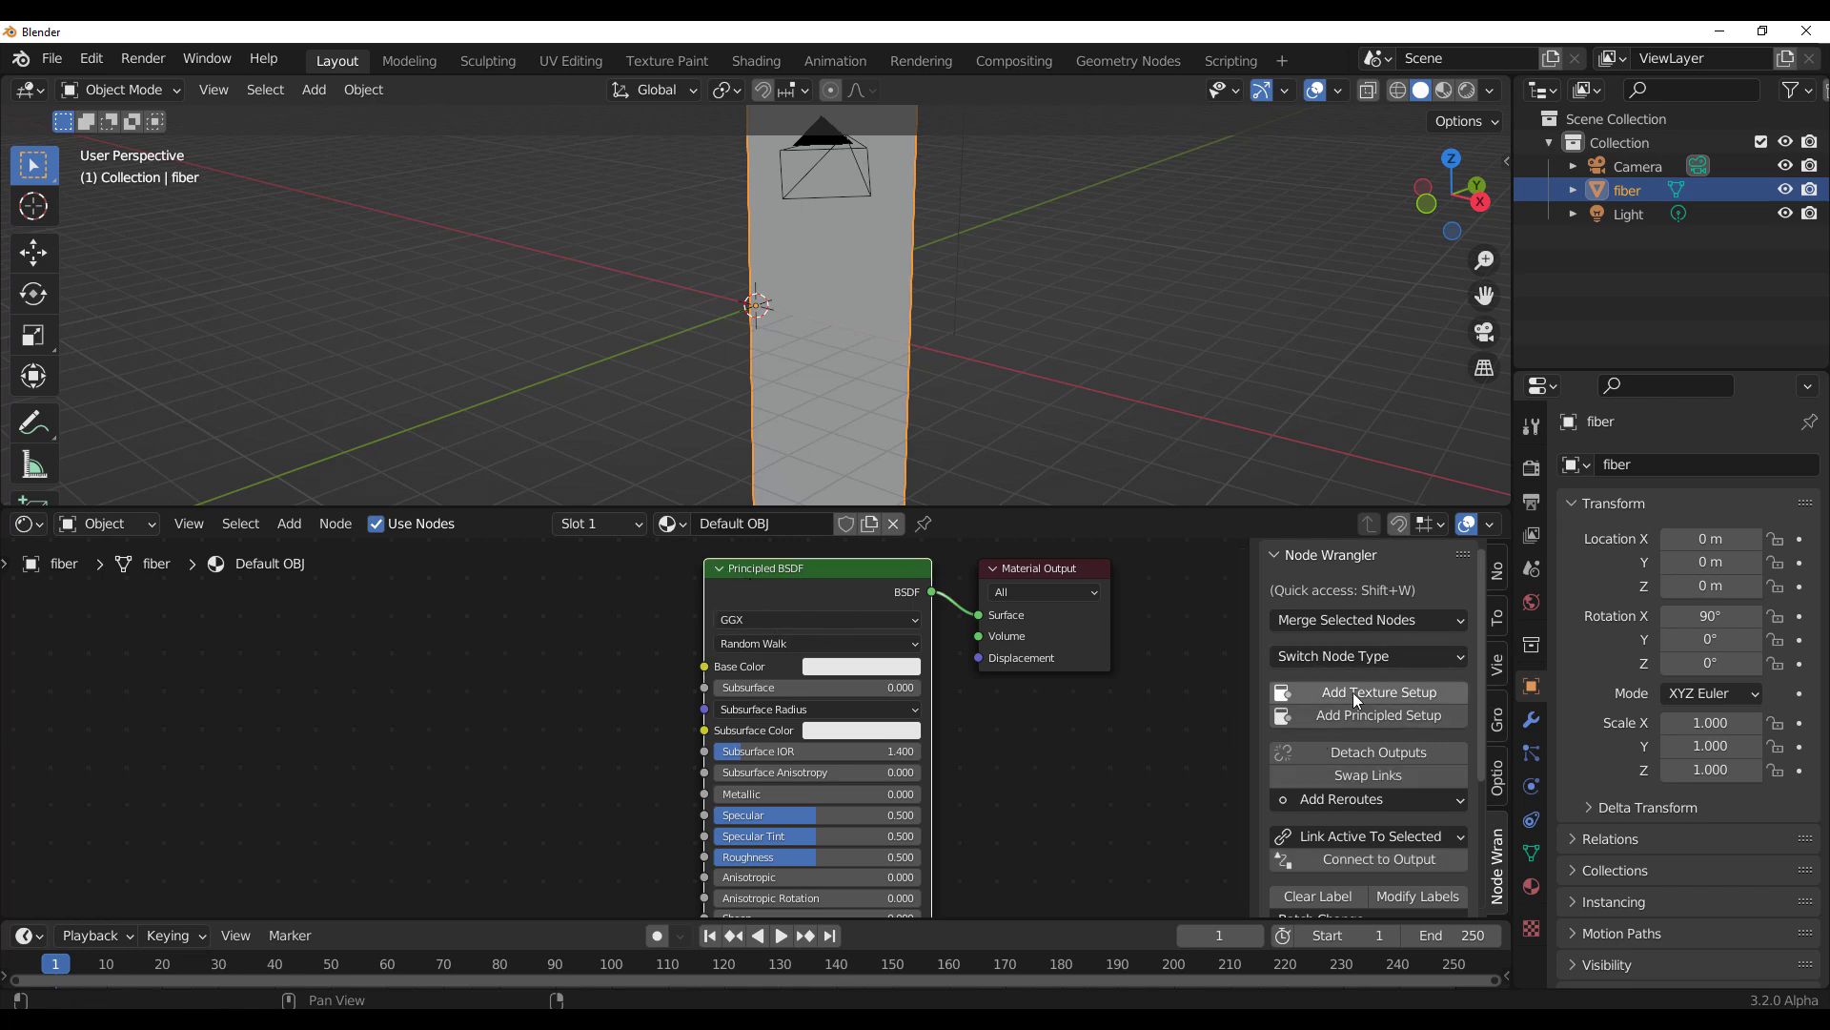
click(1416, 694)
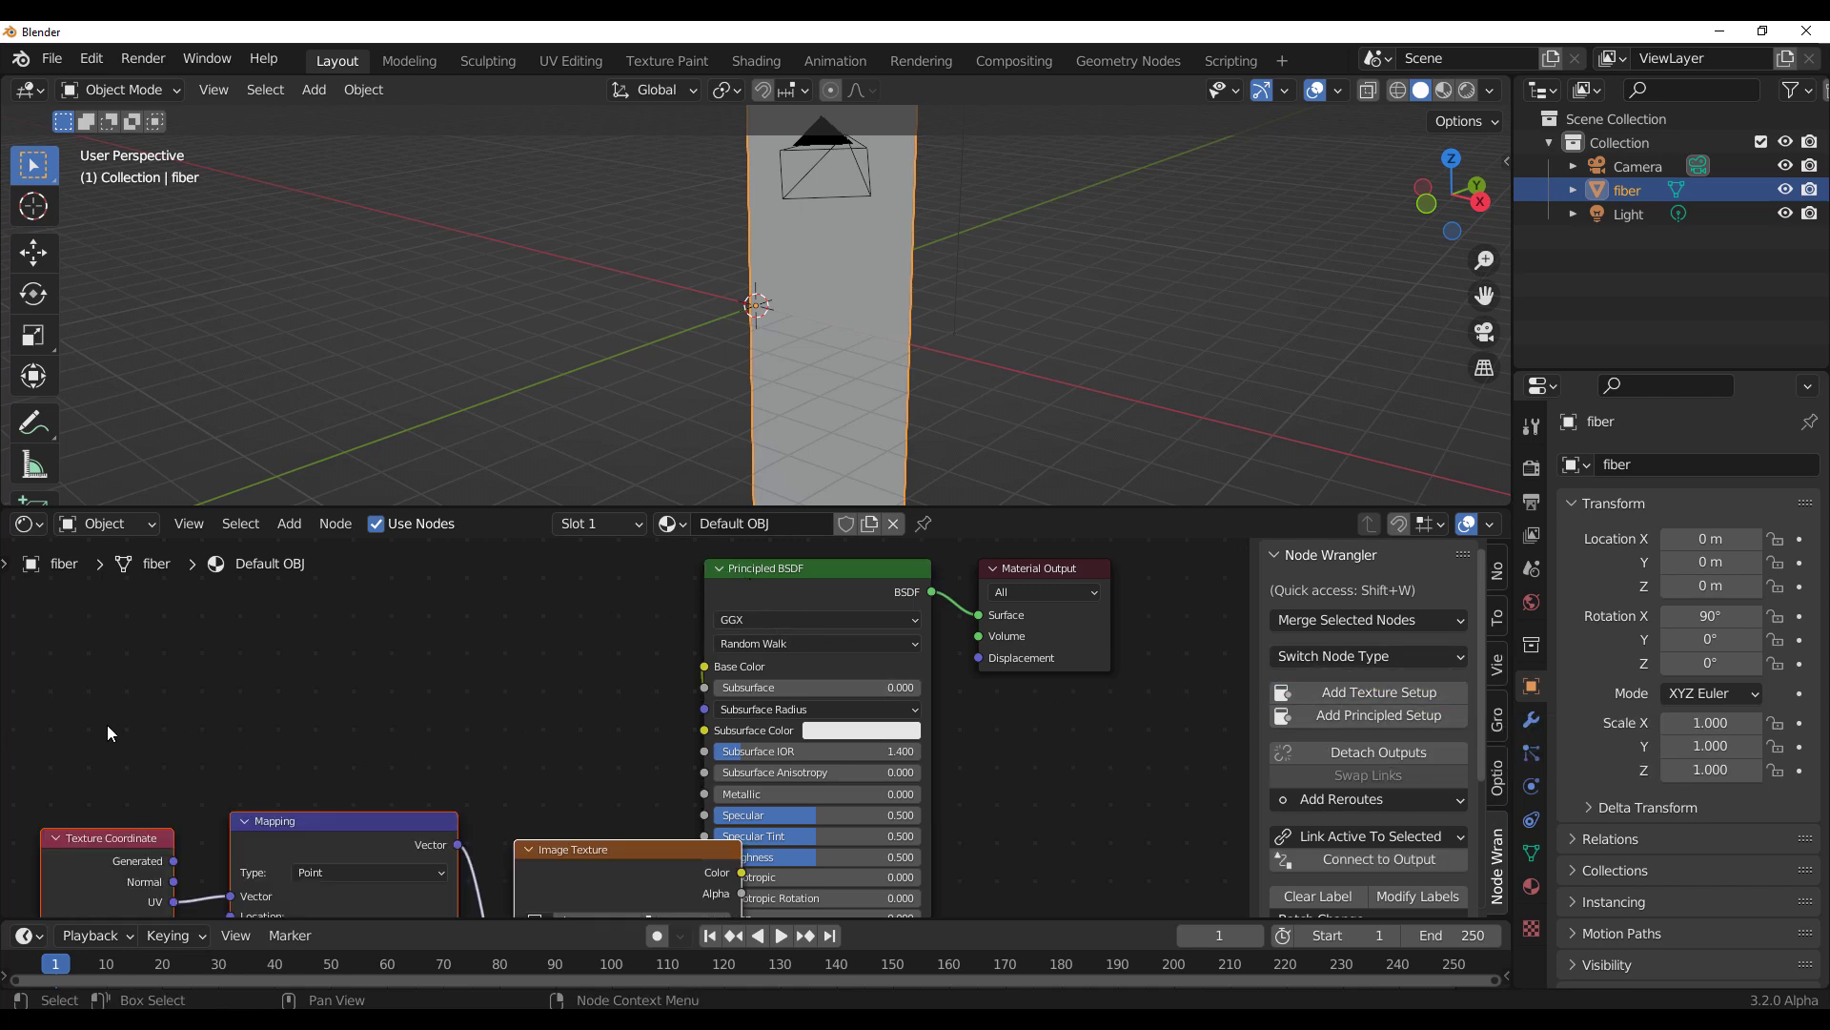
drag(107, 732, 428, 671)
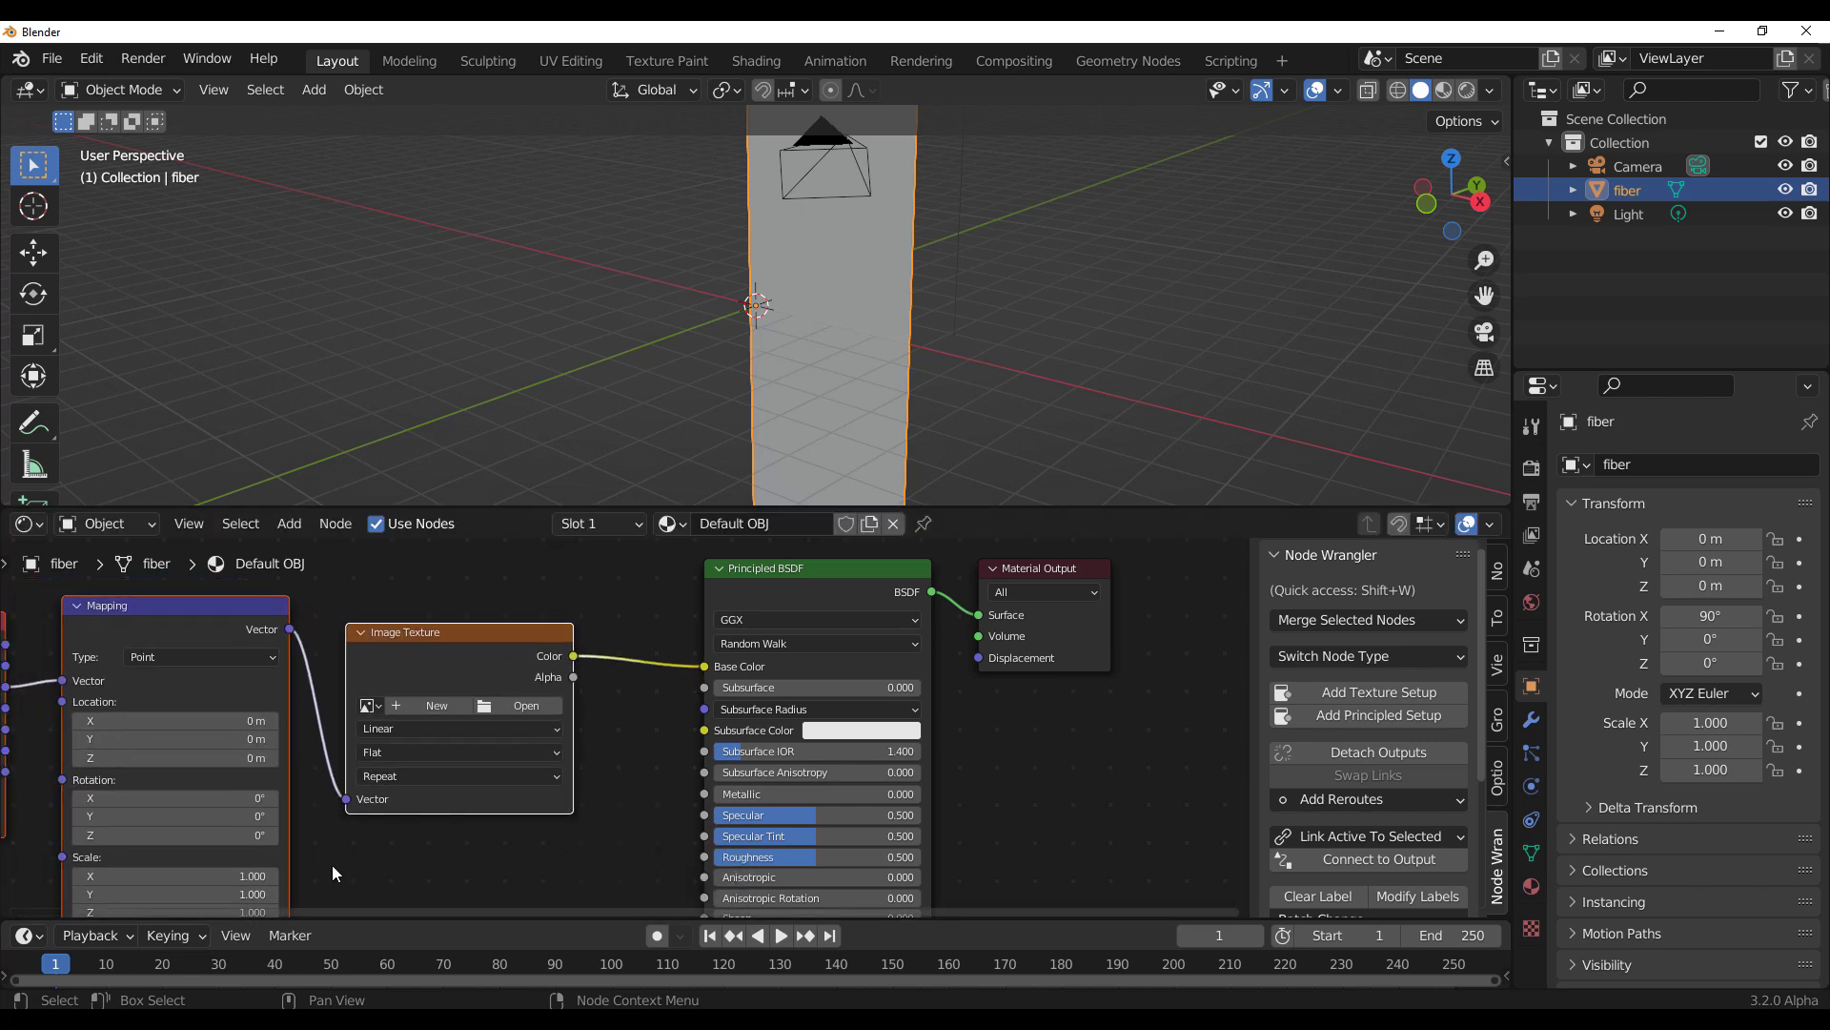
Step: Check in the add-on preferences that Node Wrangler is enabled, and close the preferences window
click(91, 63)
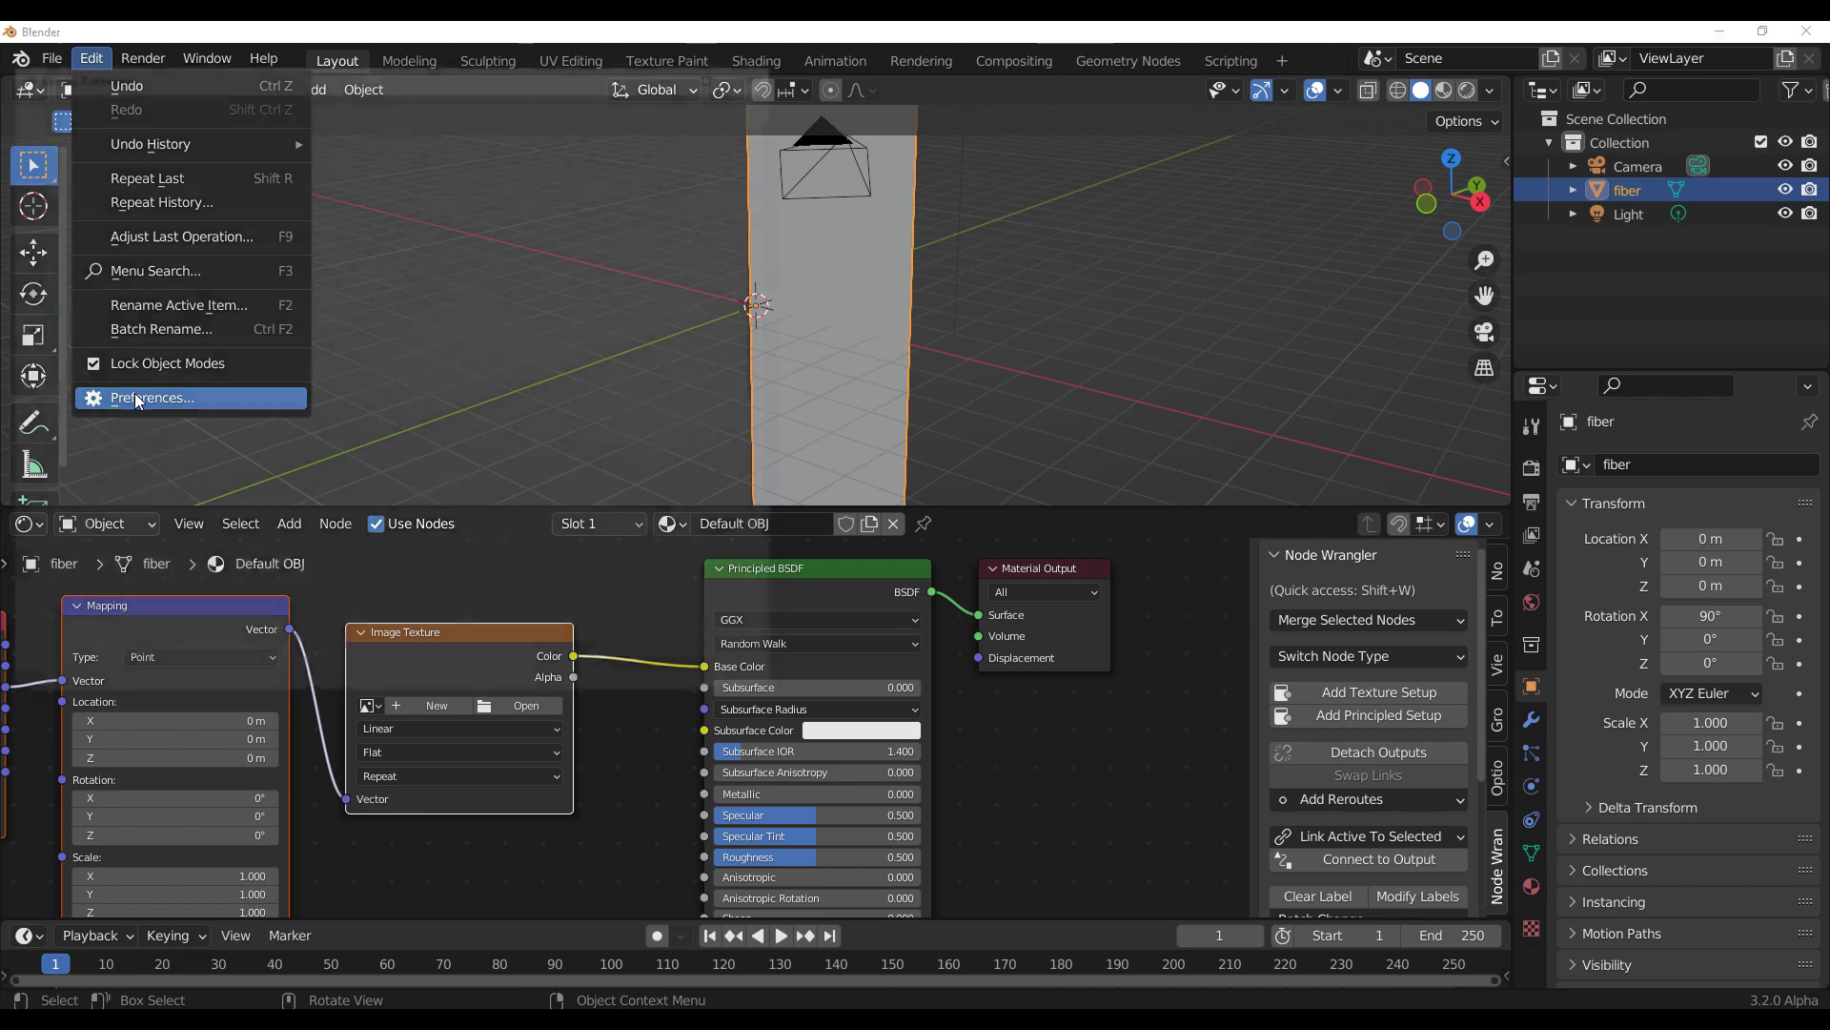
click(136, 399)
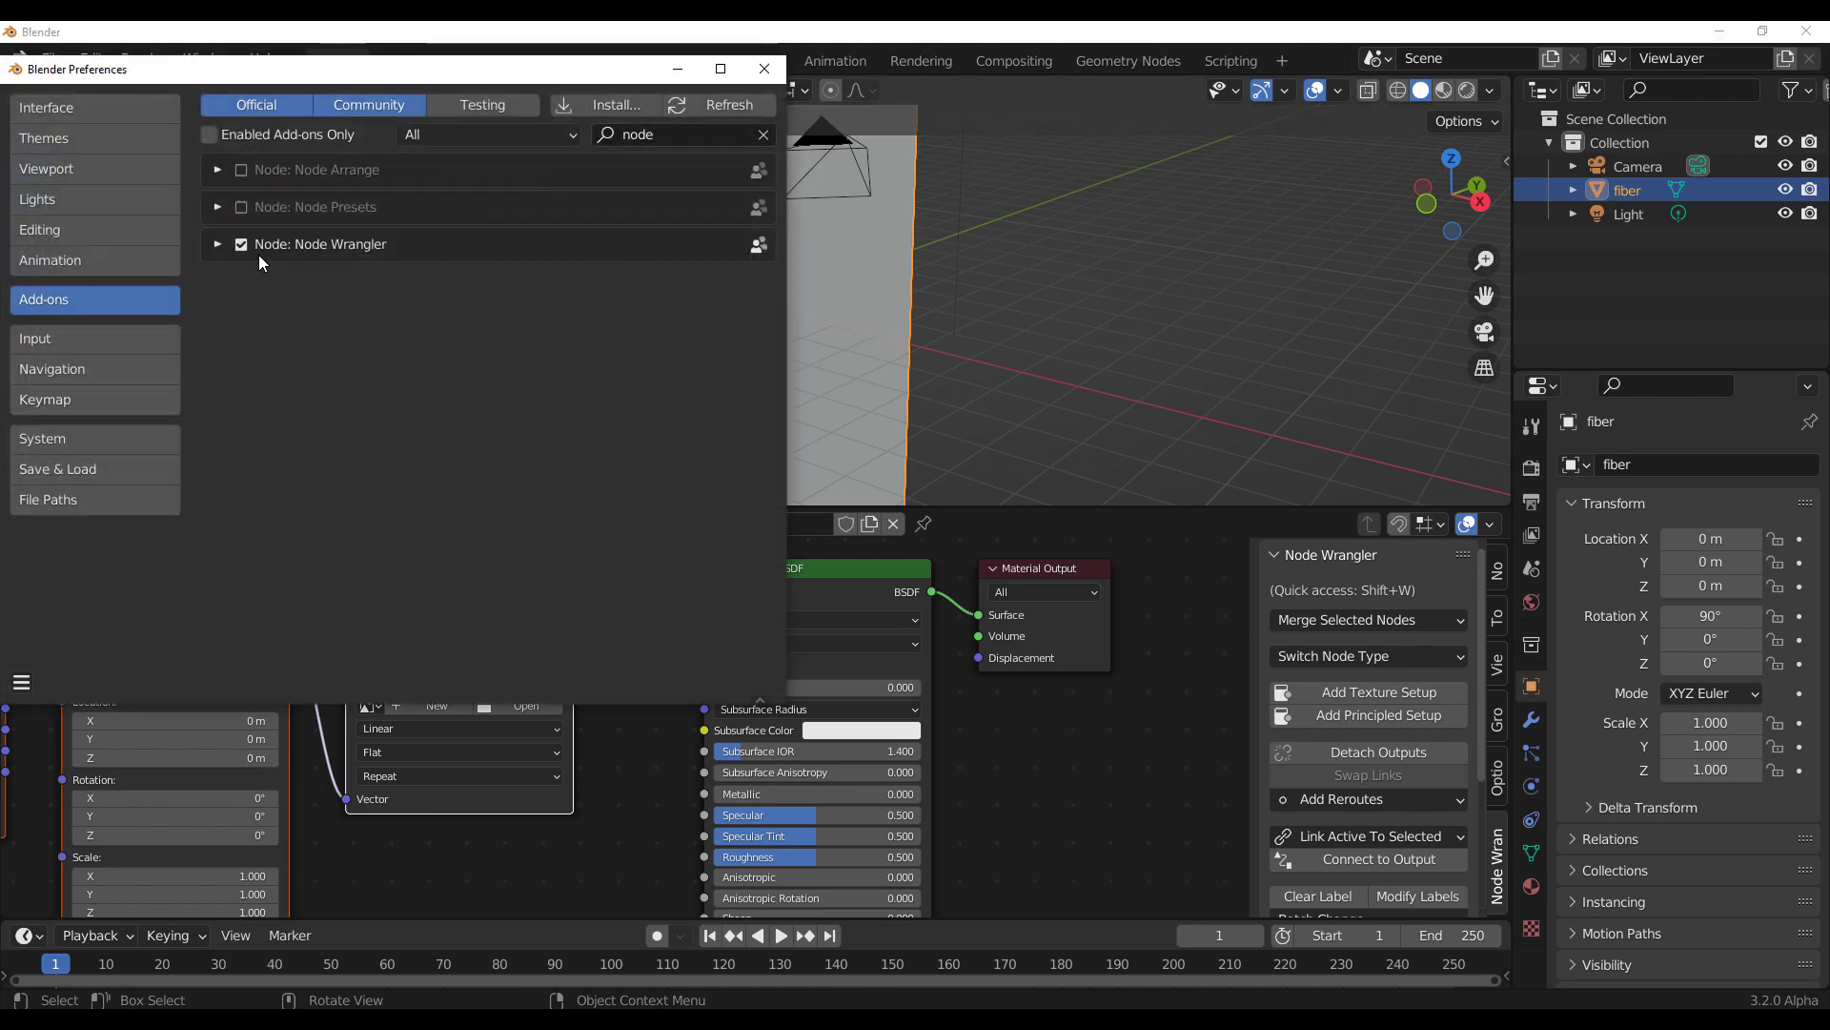
click(764, 68)
Step: Duplicate the Texture Coordinate, Mapping and Image Texture nodes and connect the copied texture's Color to the Principled BSDF's Alpha
middle_drag(613, 817, 785, 725)
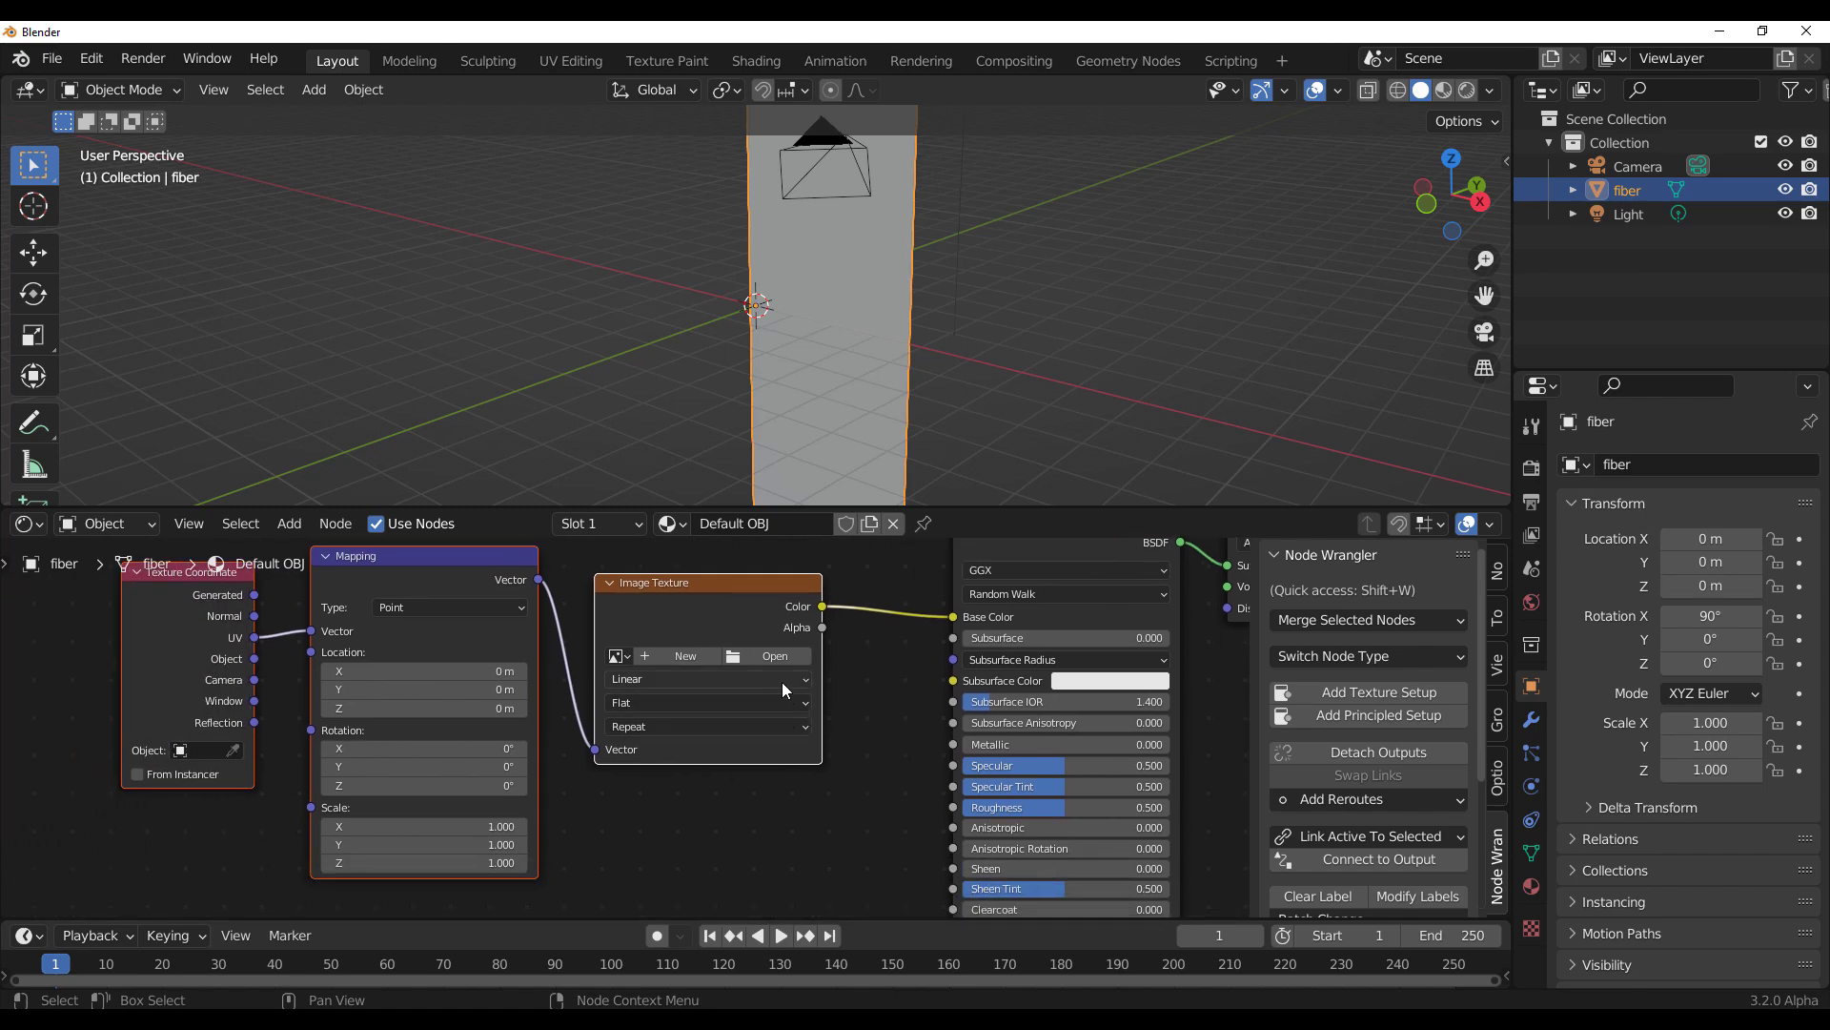
scroll(724, 656, down, 2)
middle_drag(731, 889, 747, 812)
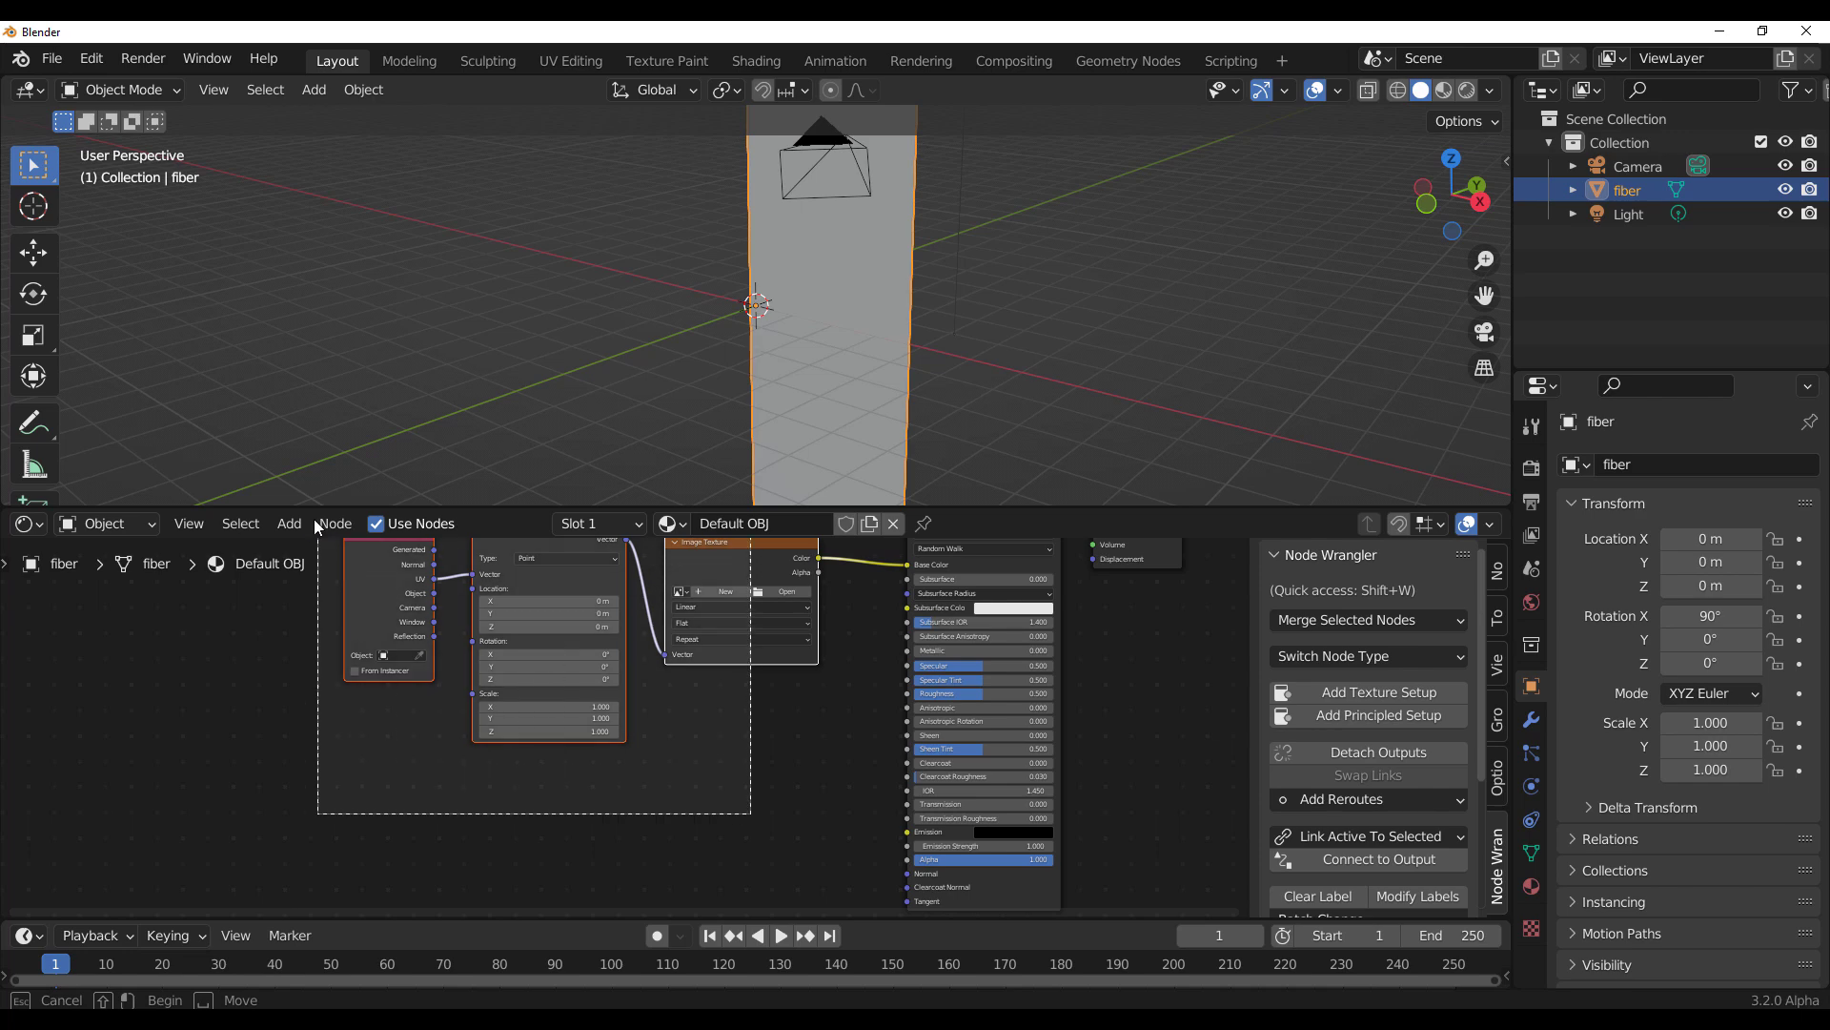
click(574, 599)
text(0)
key(Return)
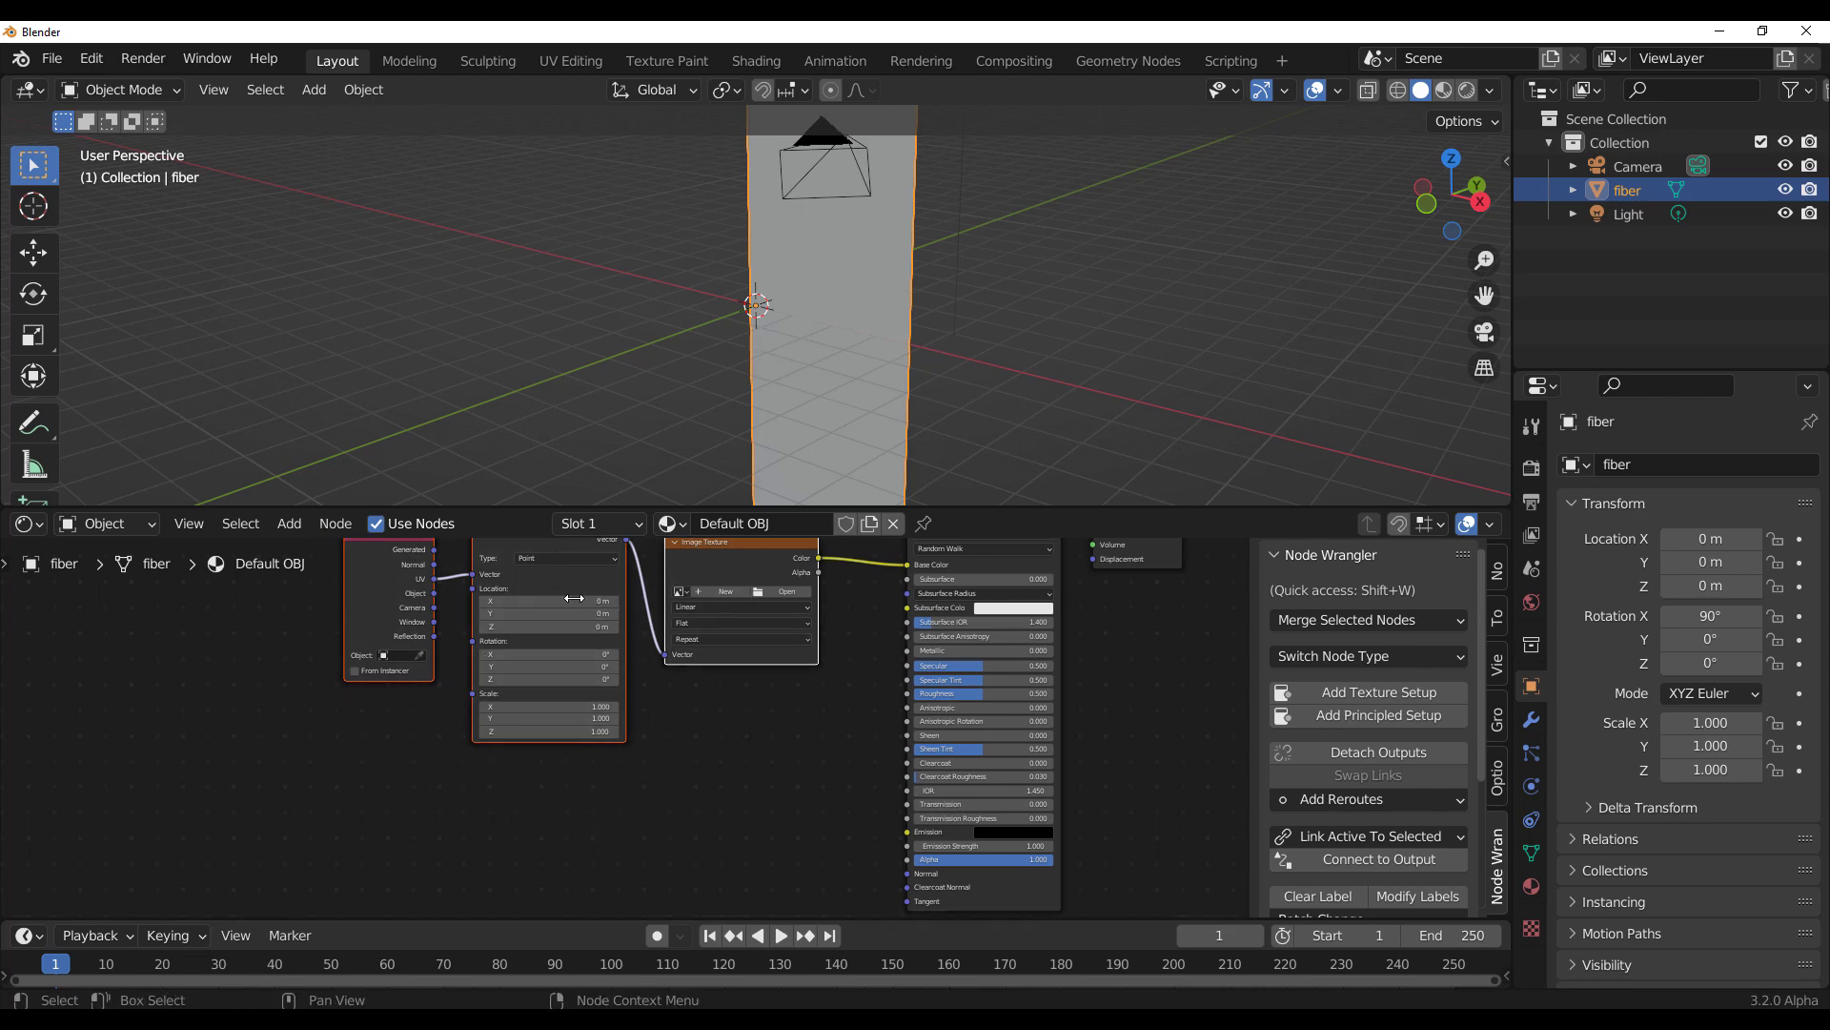
key(shift+d)
click(573, 853)
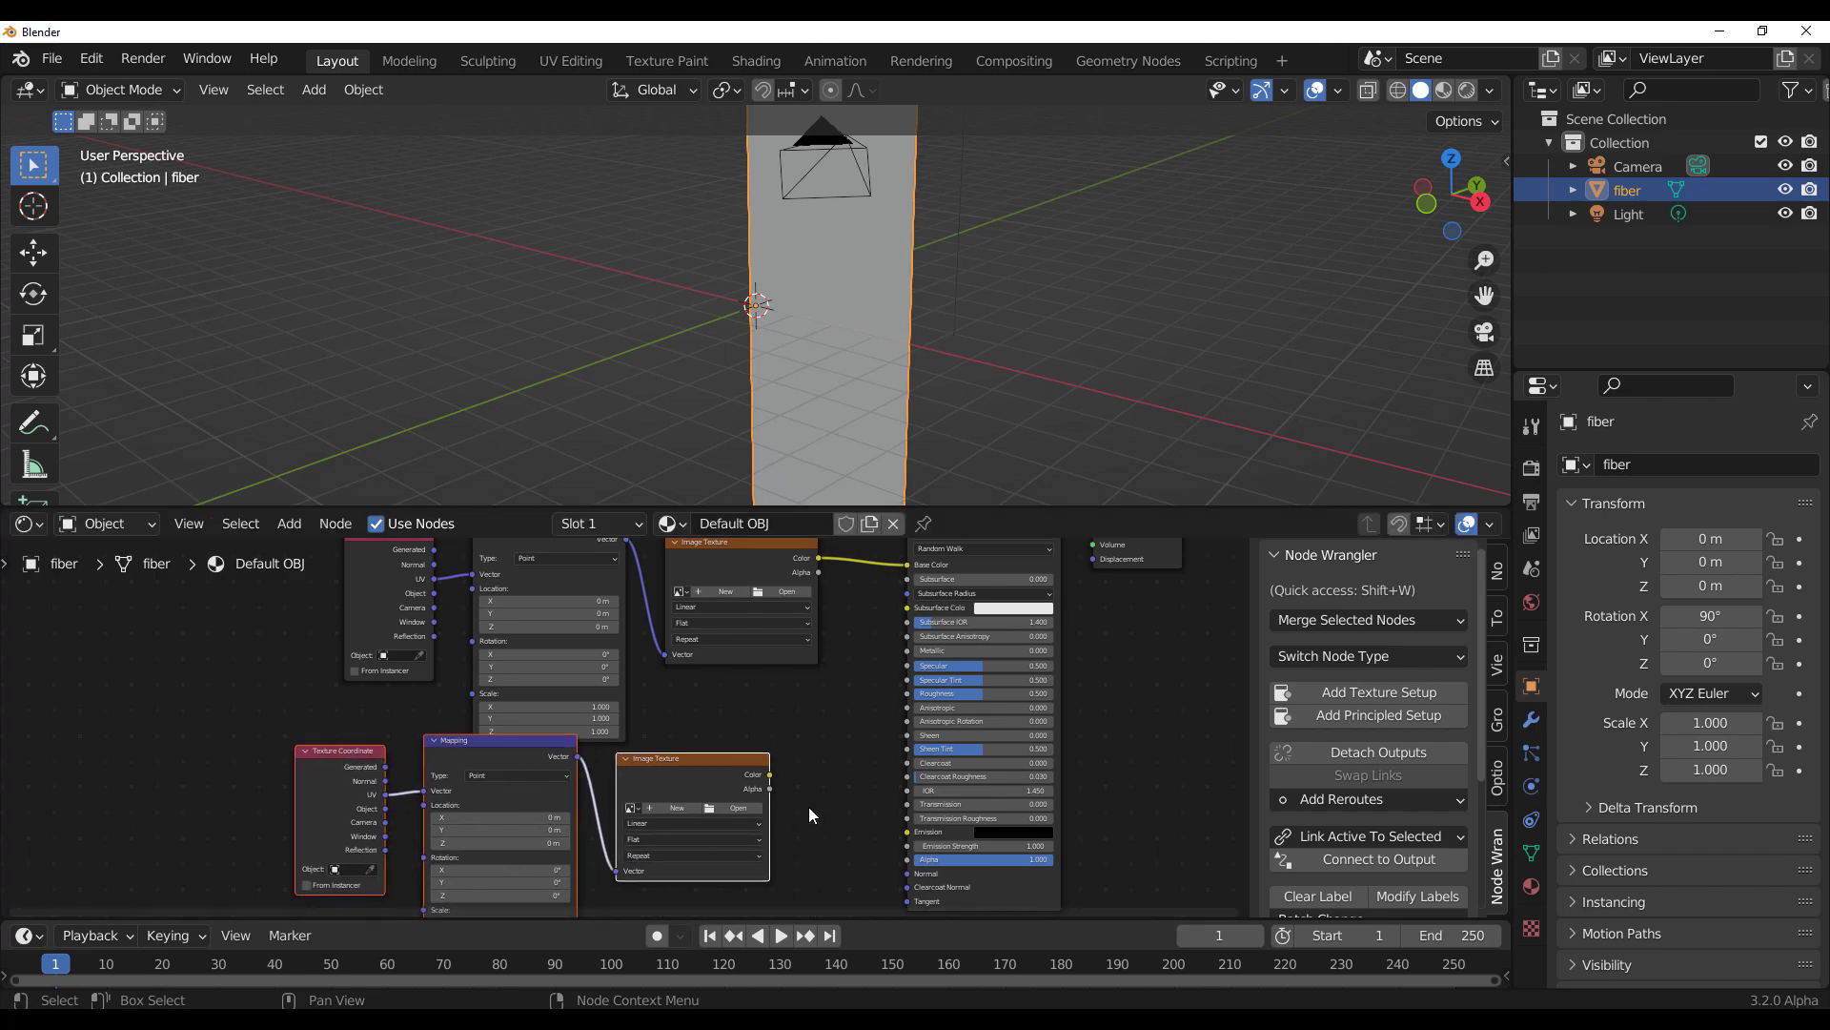
scroll(808, 806, up, 2)
drag(593, 664, 785, 782)
scroll(673, 809, down, 3)
scroll(609, 814, up, 3)
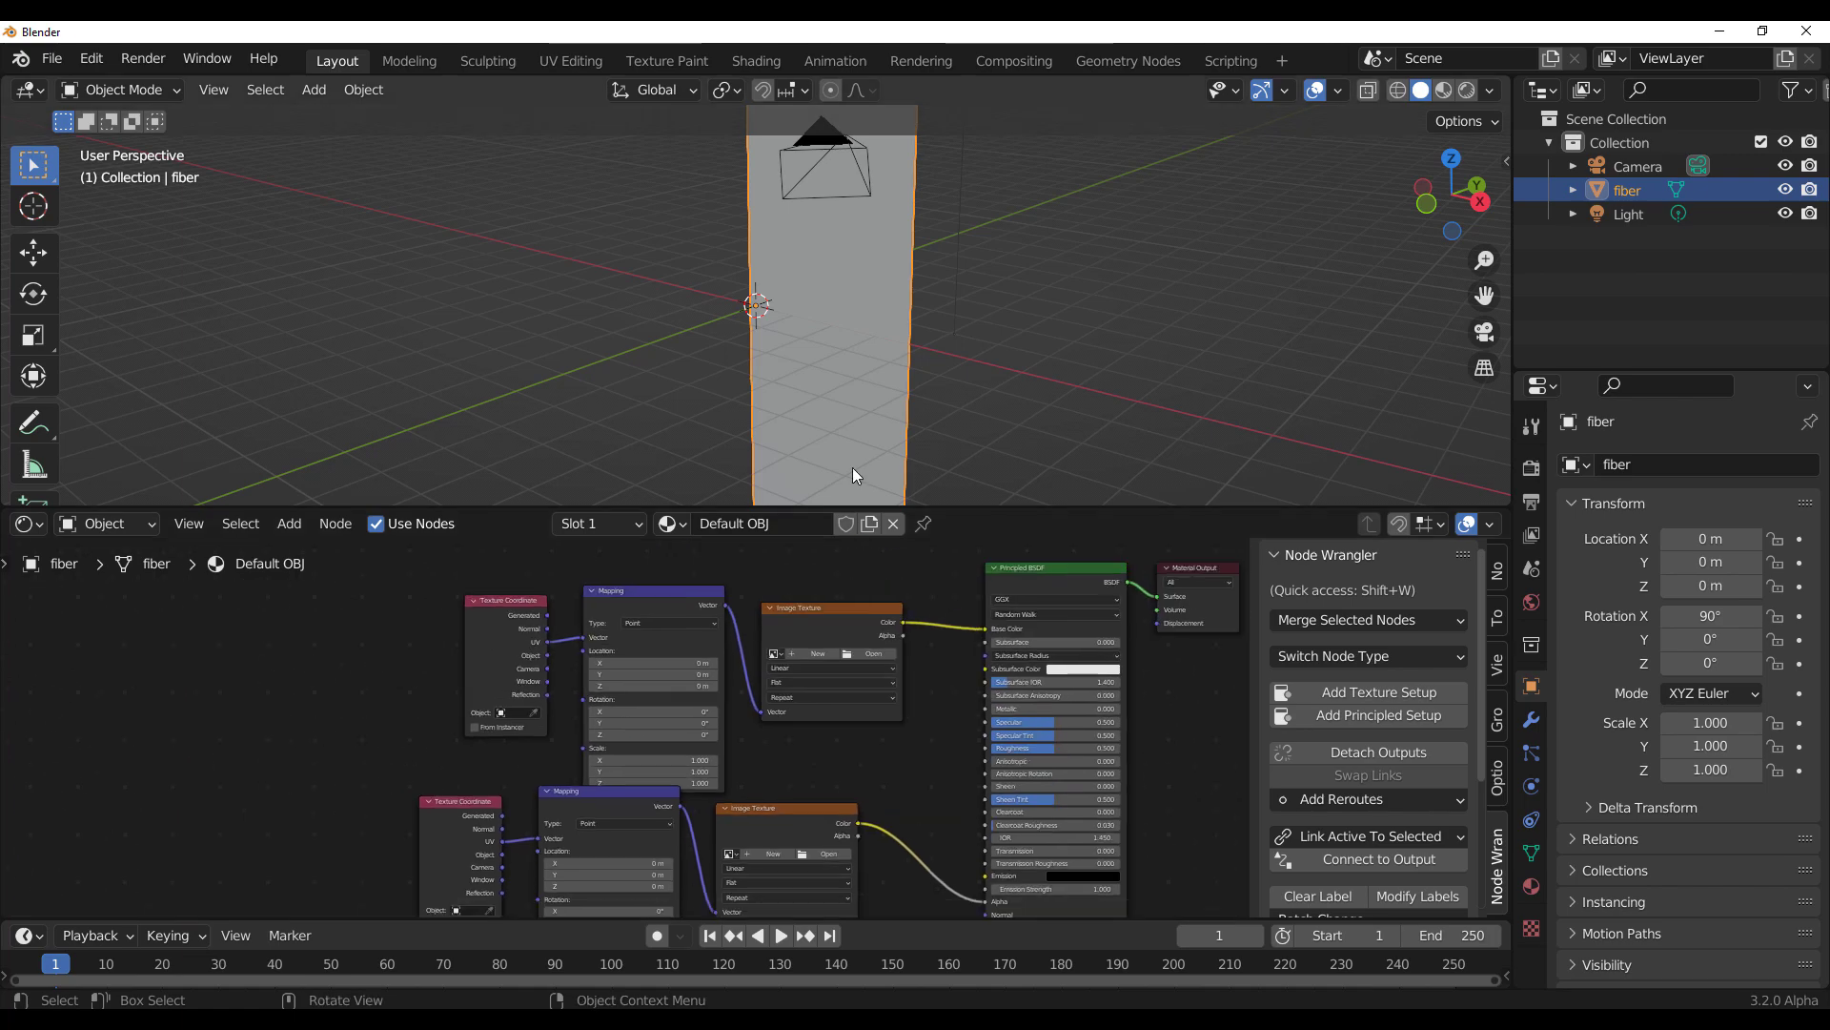
Step: Load fiber_albedo.png into the Image Texture node connected to Base Color
scroll(887, 660, up, 1)
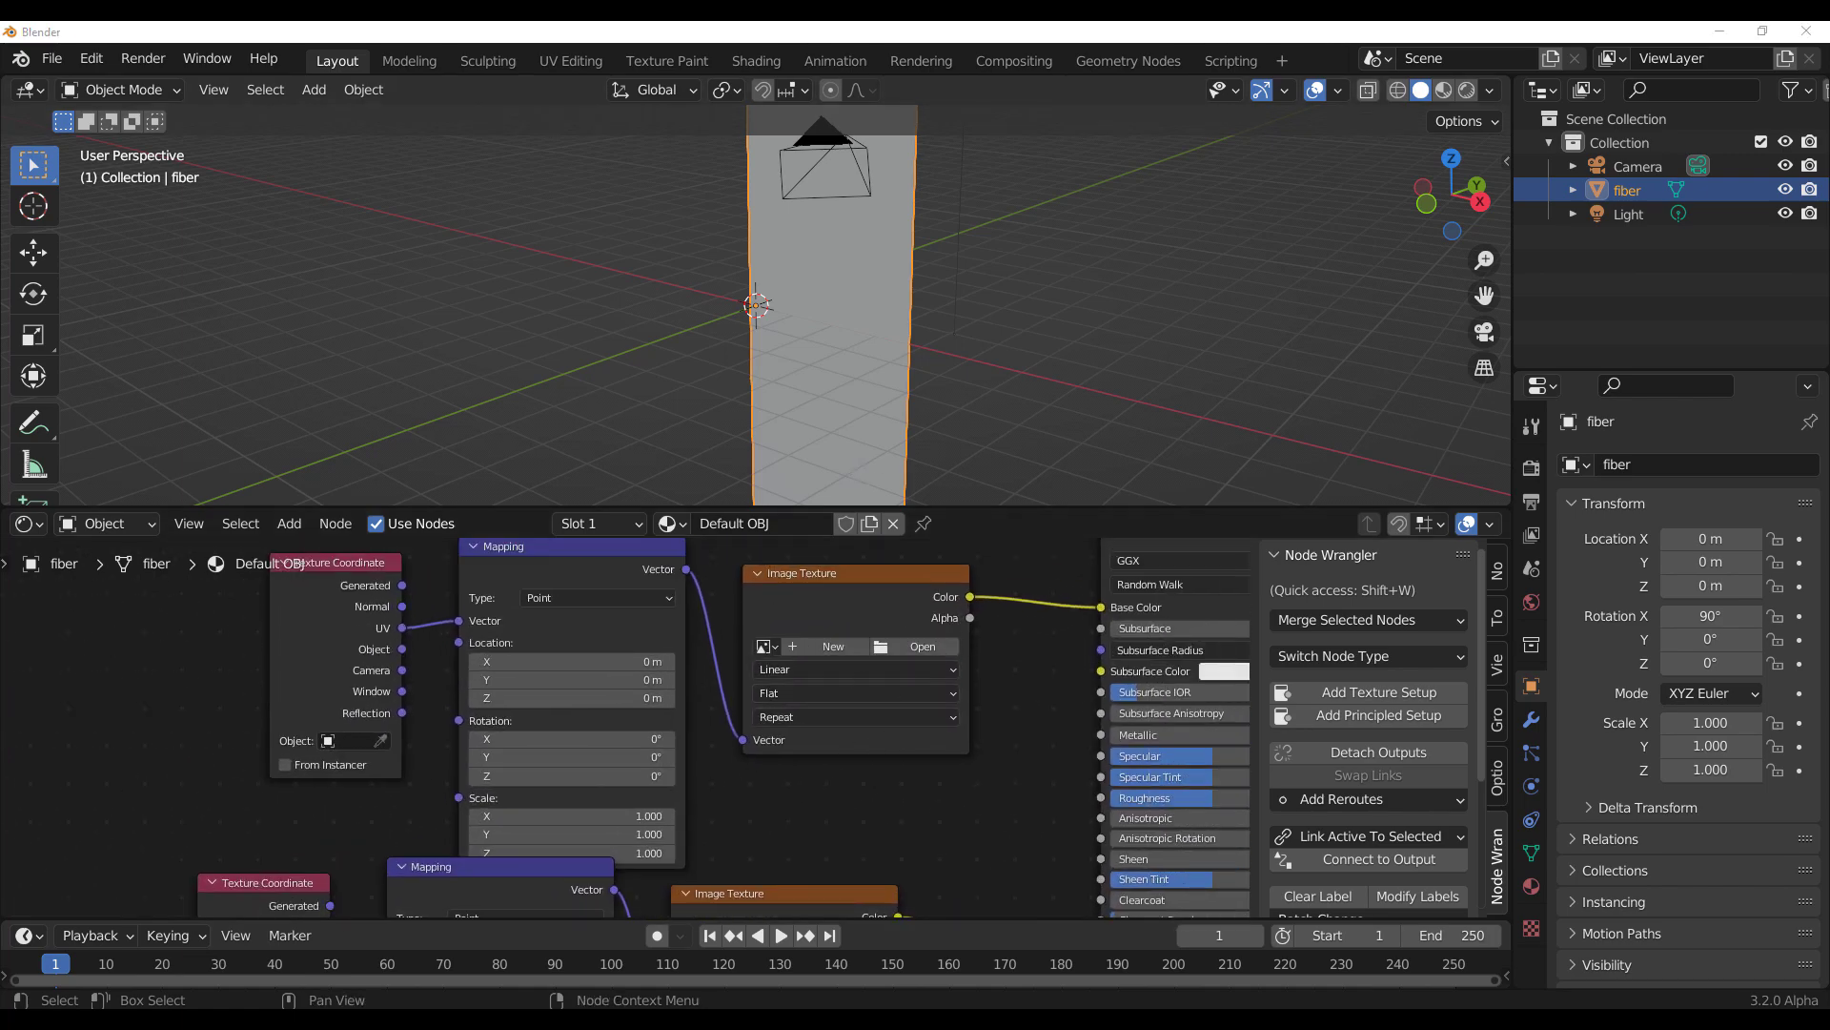
click(906, 647)
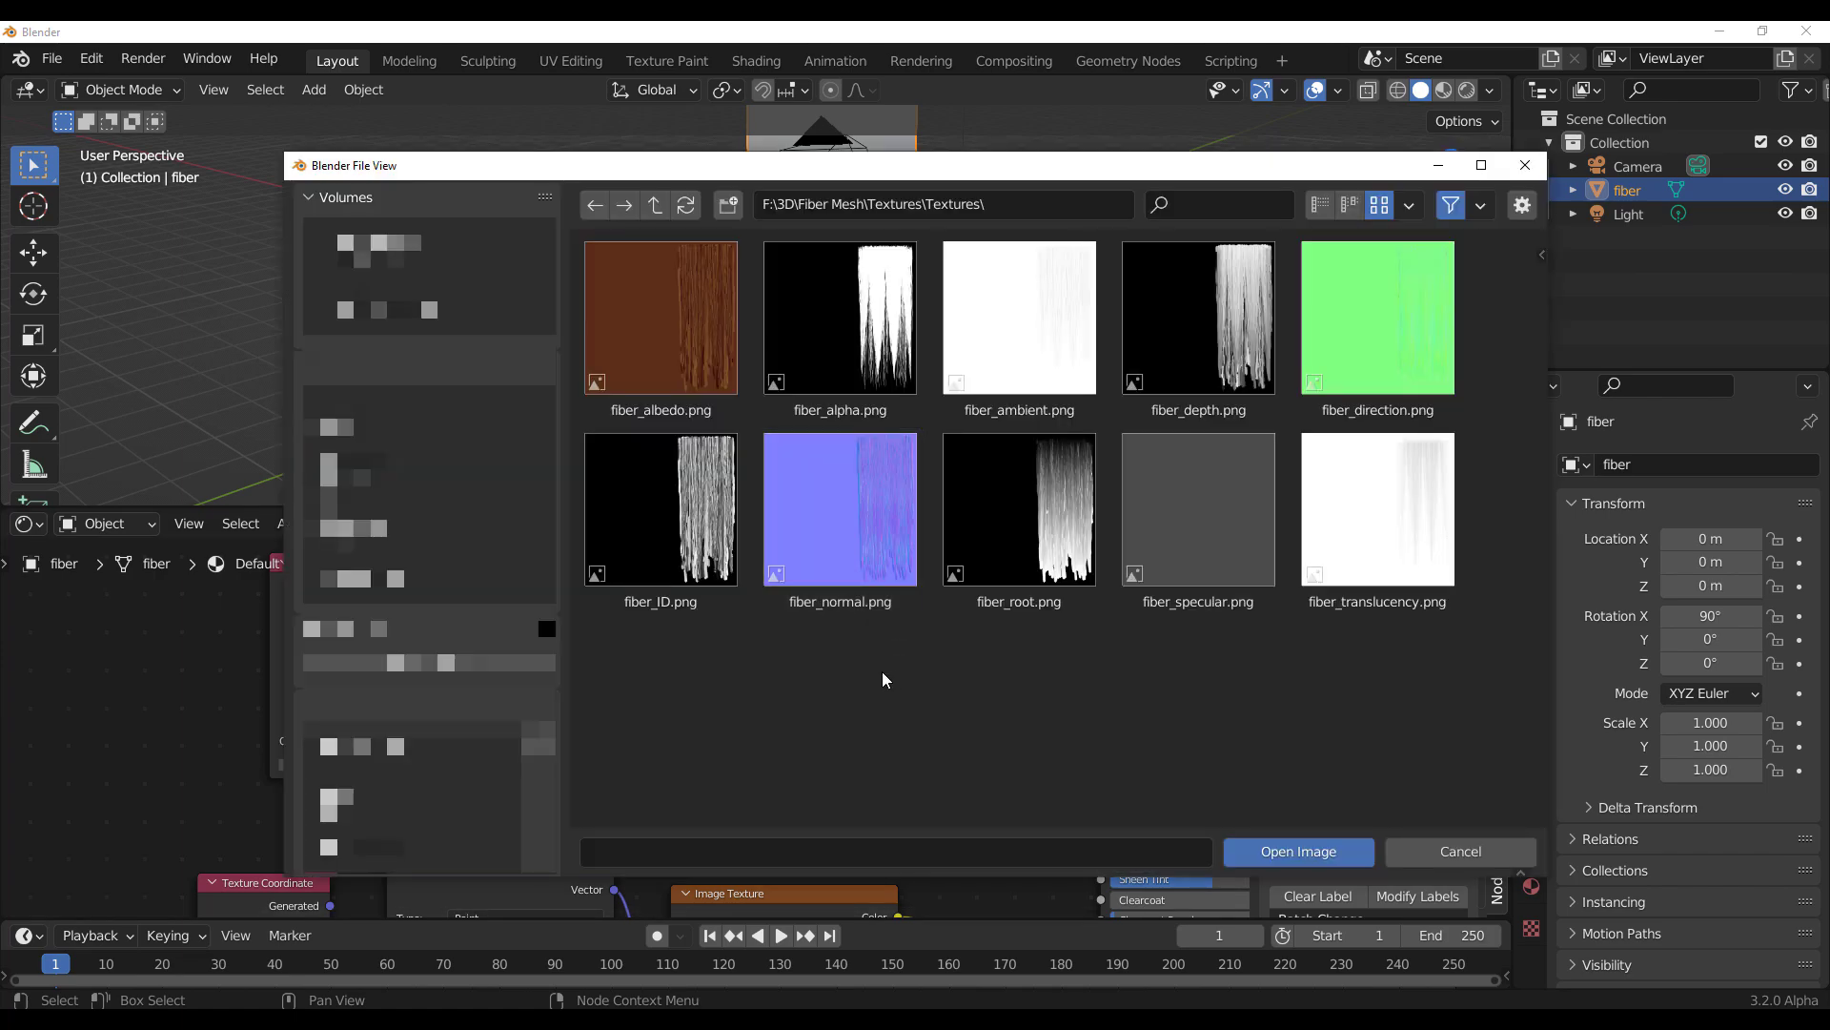
click(677, 357)
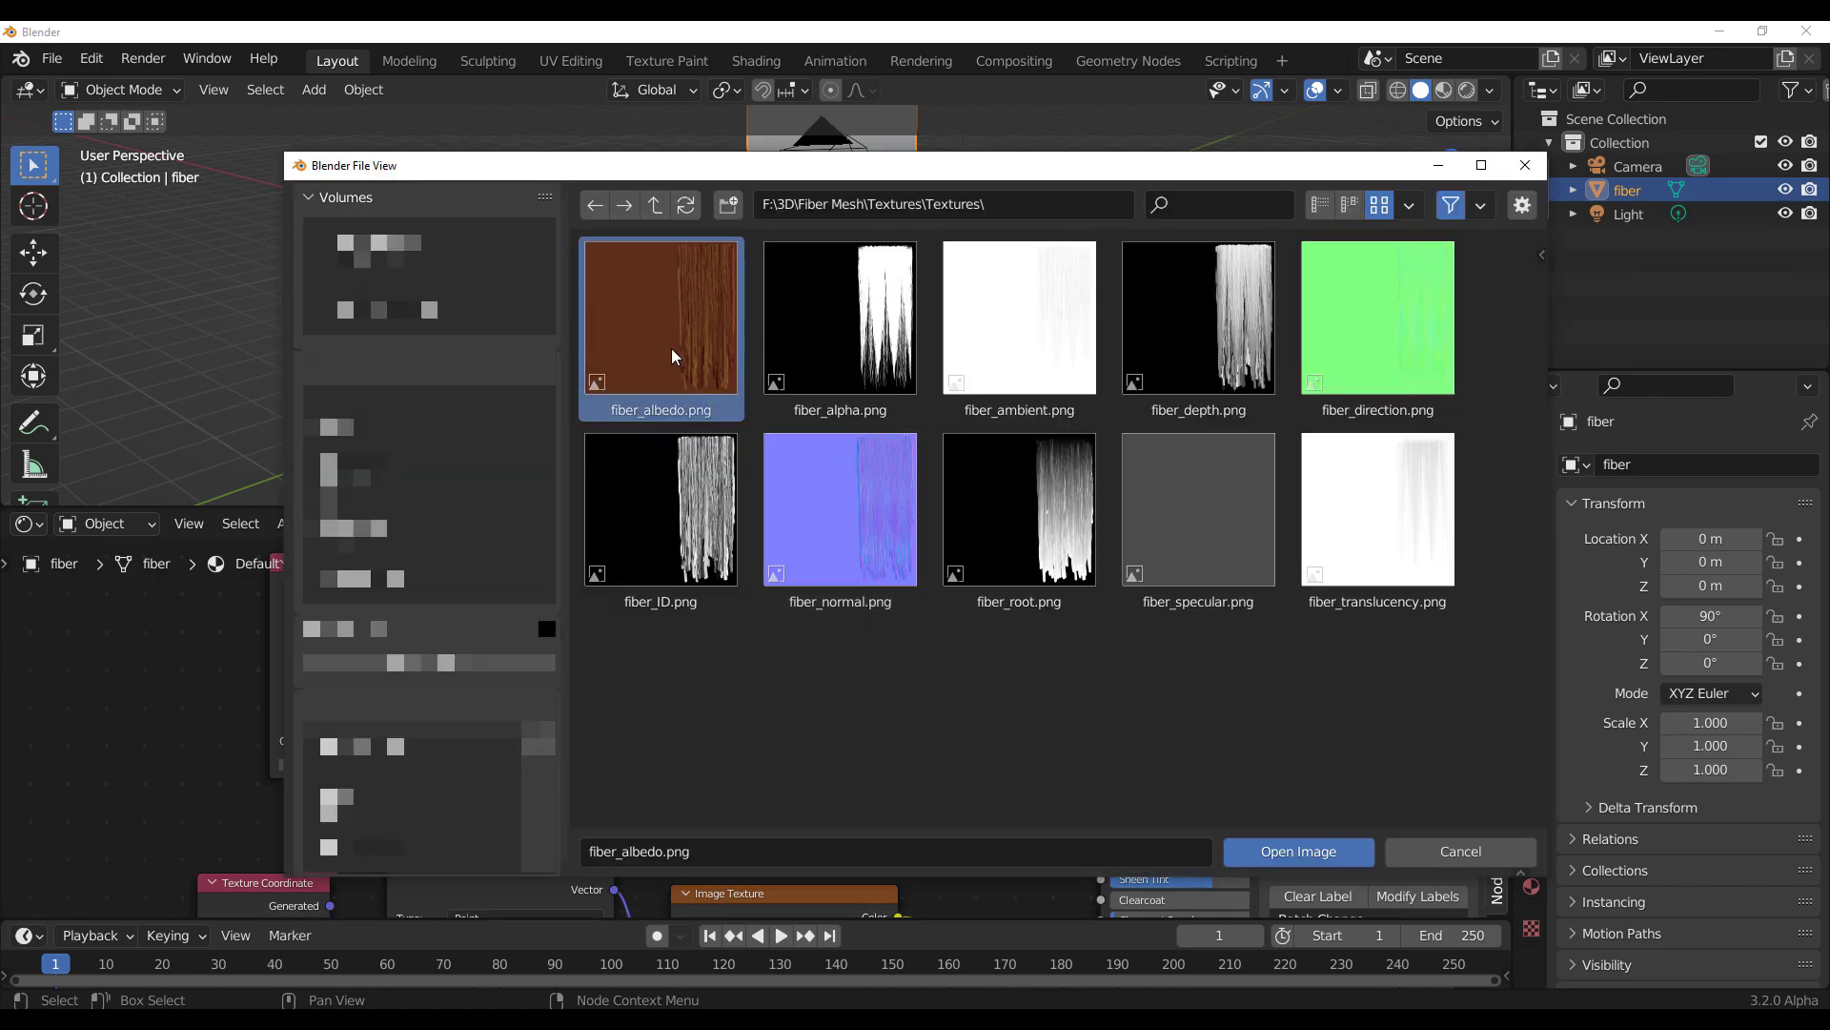
click(1279, 851)
Step: Load fiber_alpha.png into the Image Texture node connected to Alpha
scroll(1045, 784, down, 3)
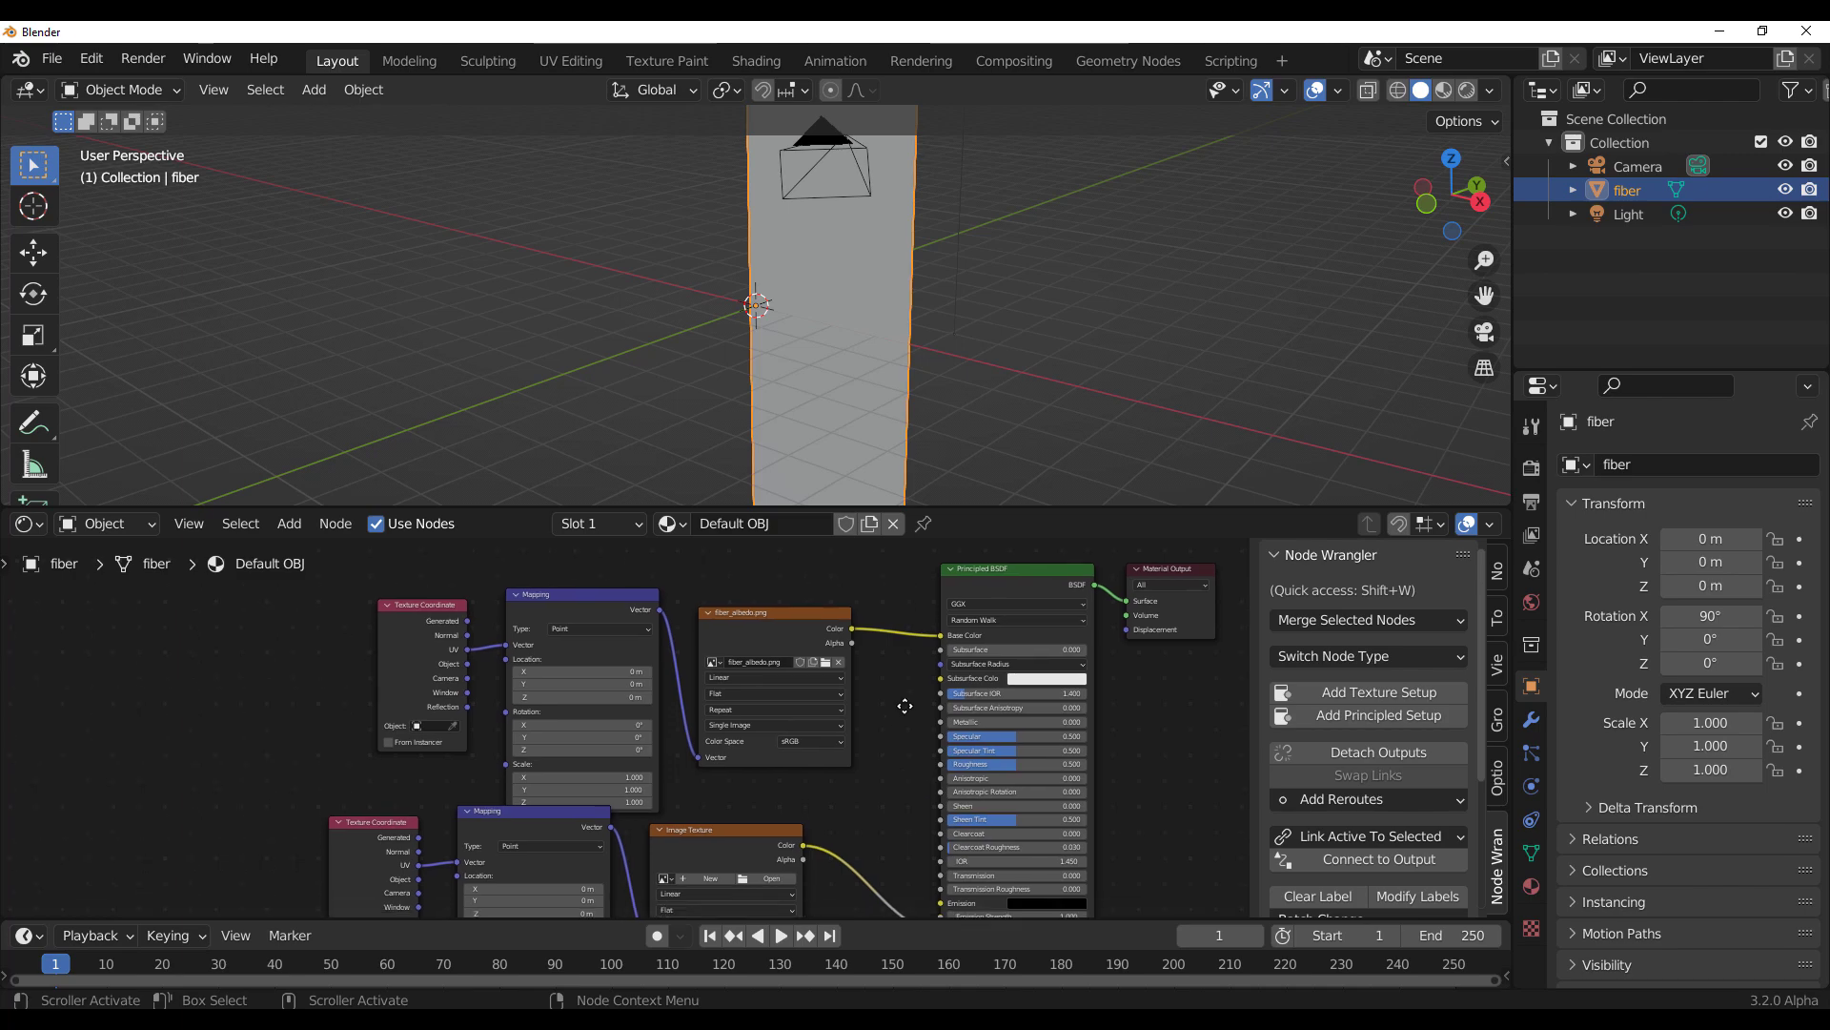
middle_drag(905, 705, 707, 732)
scroll(706, 732, up, 3)
click(799, 712)
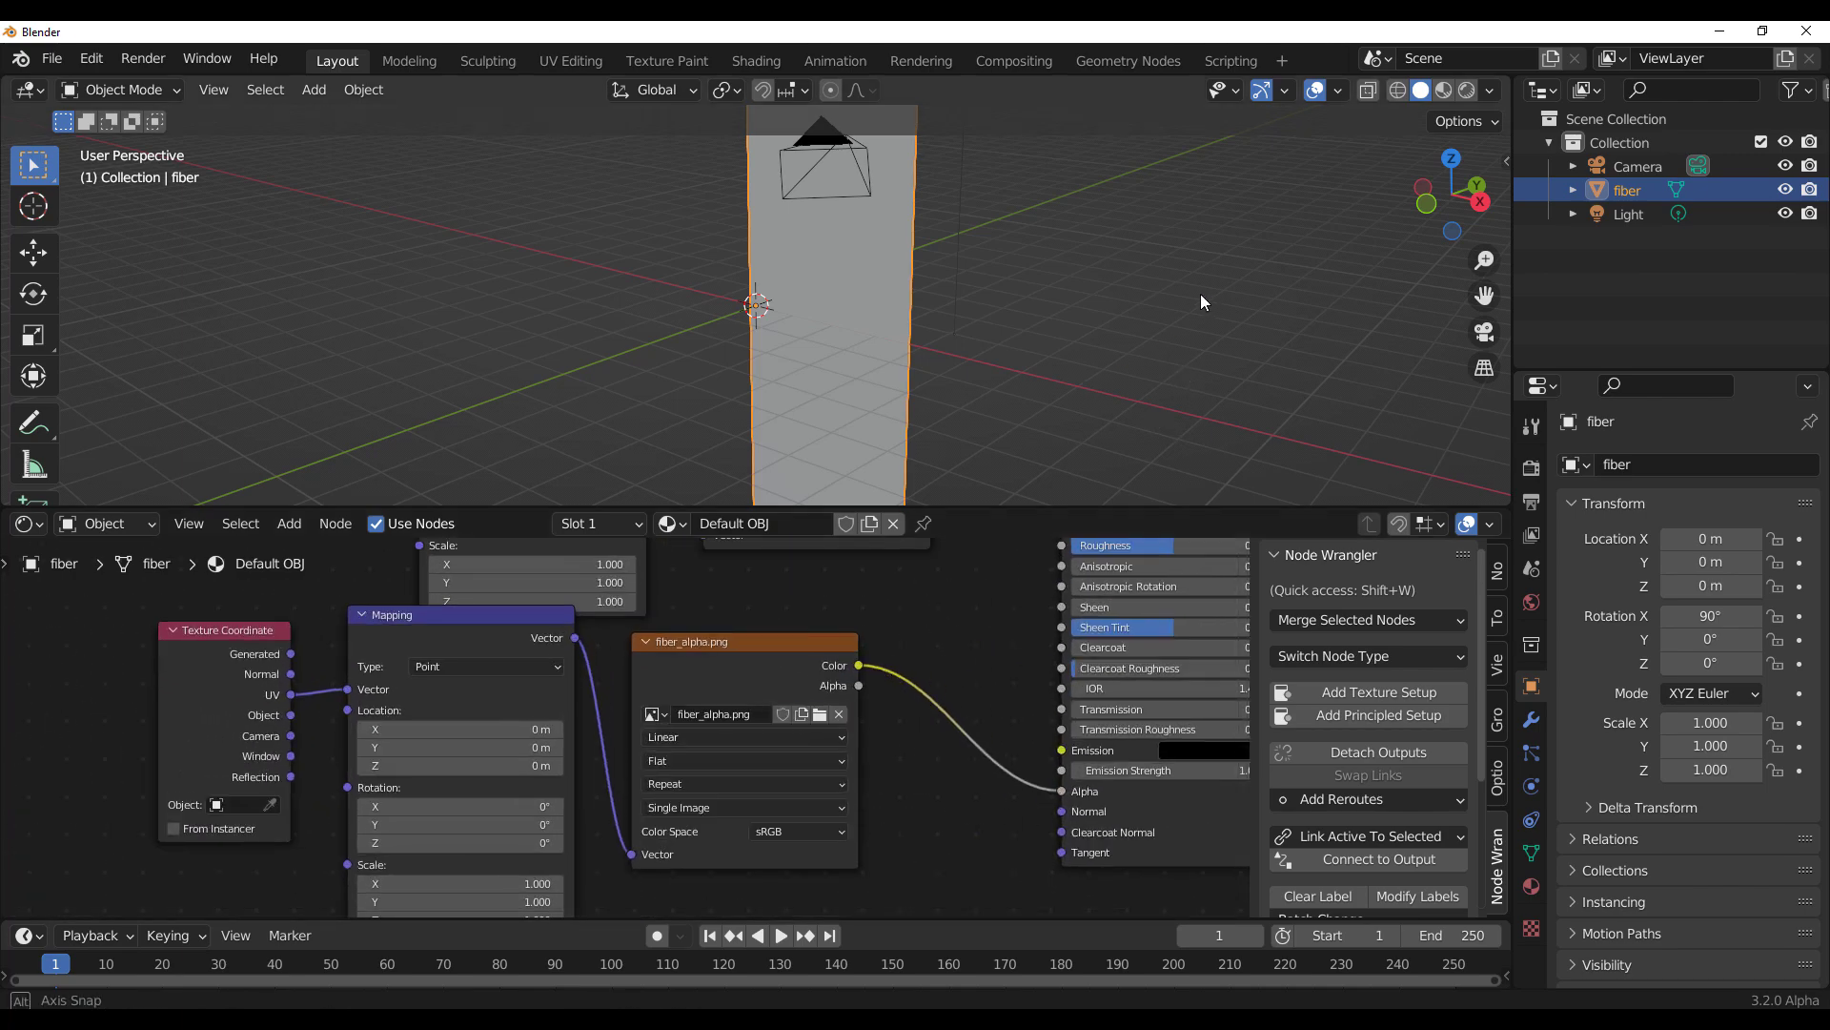
Step: Switch the 3D viewport to rendered shading and light the fiber card with a second light
scroll(1200, 294, down, 3)
mouse_move(1181, 292)
middle_down()
mouse_move(1077, 282)
mouse_move(884, 191)
middle_up()
scroll(883, 277, up, 4)
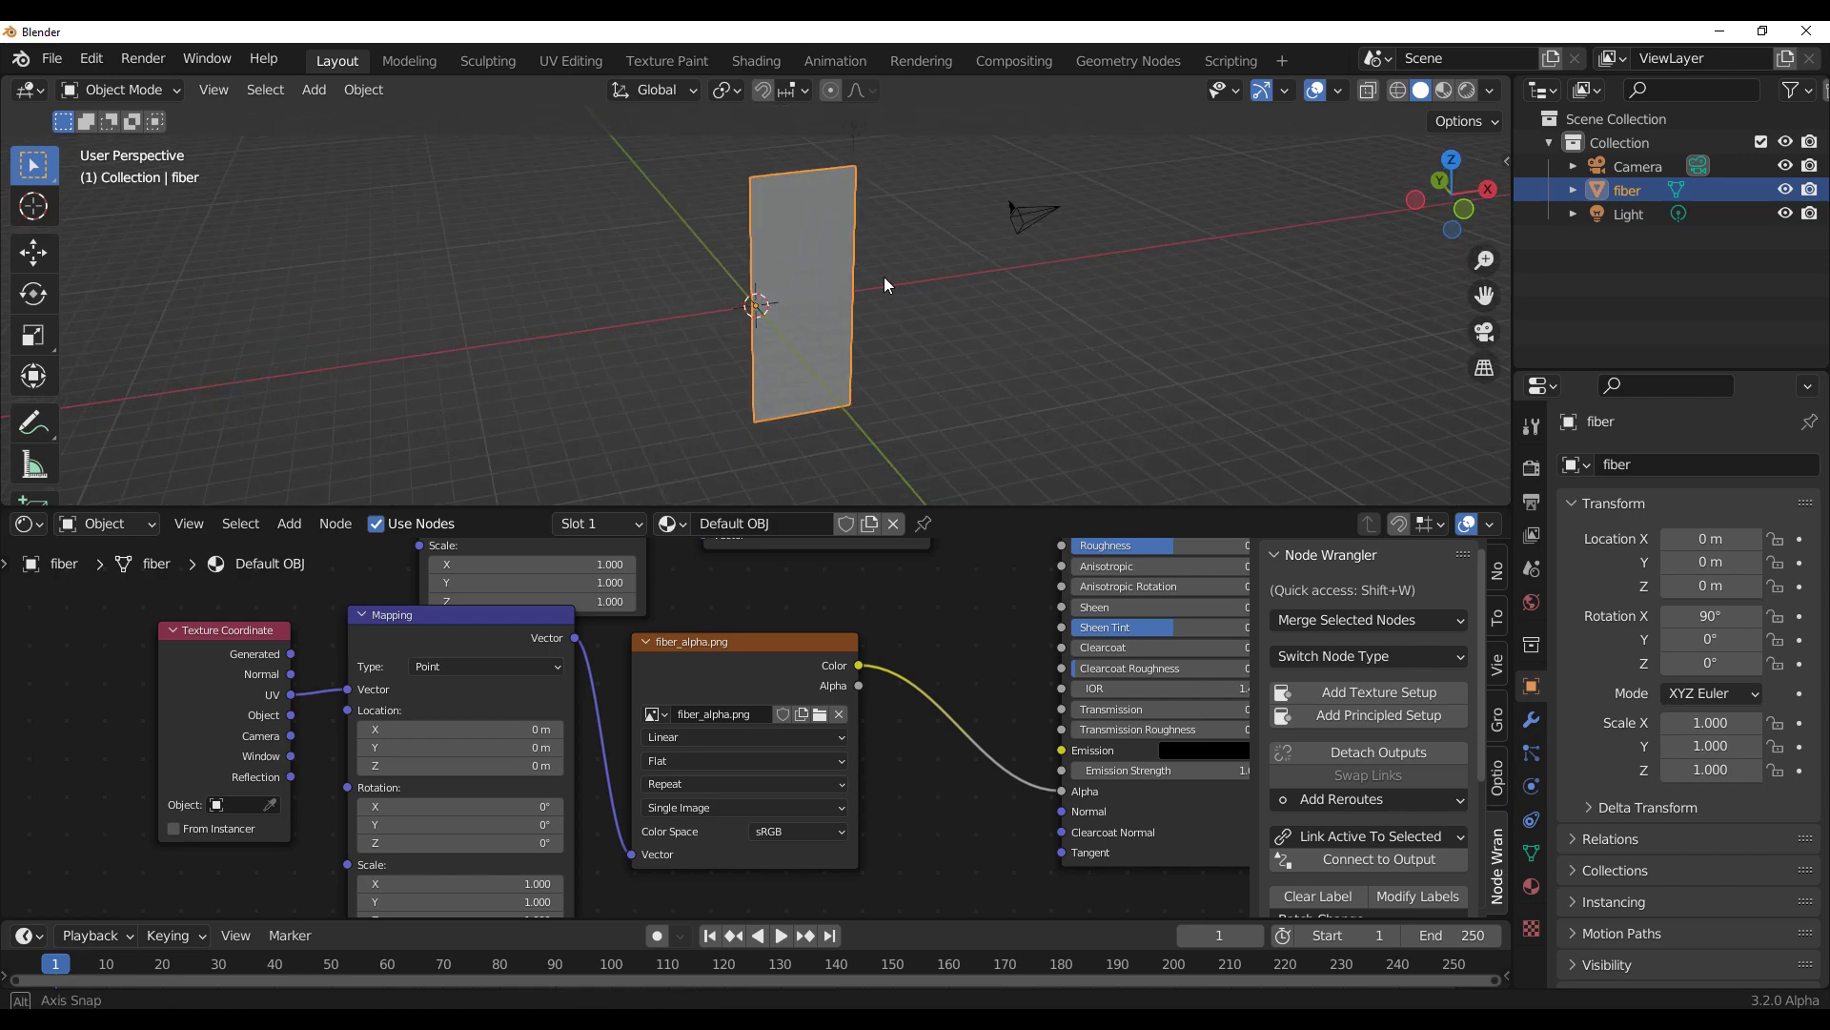
click(1467, 91)
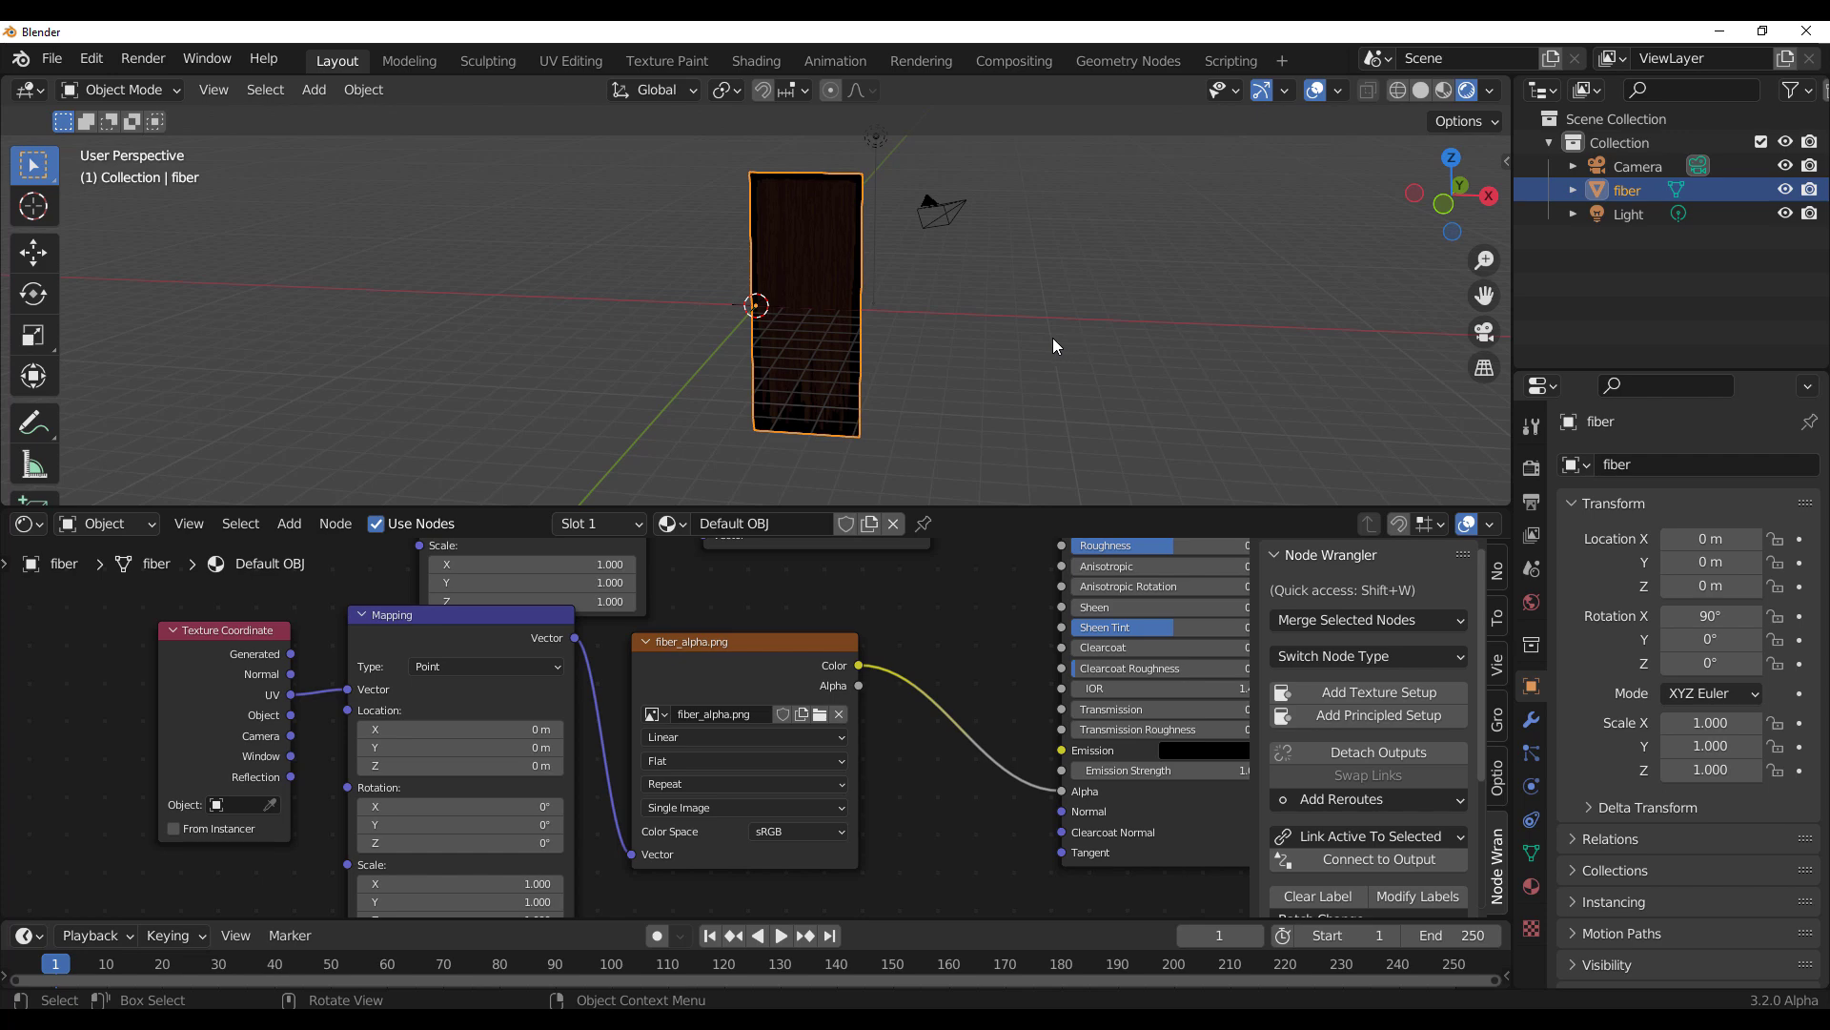
middle_drag(1052, 337, 543, 330)
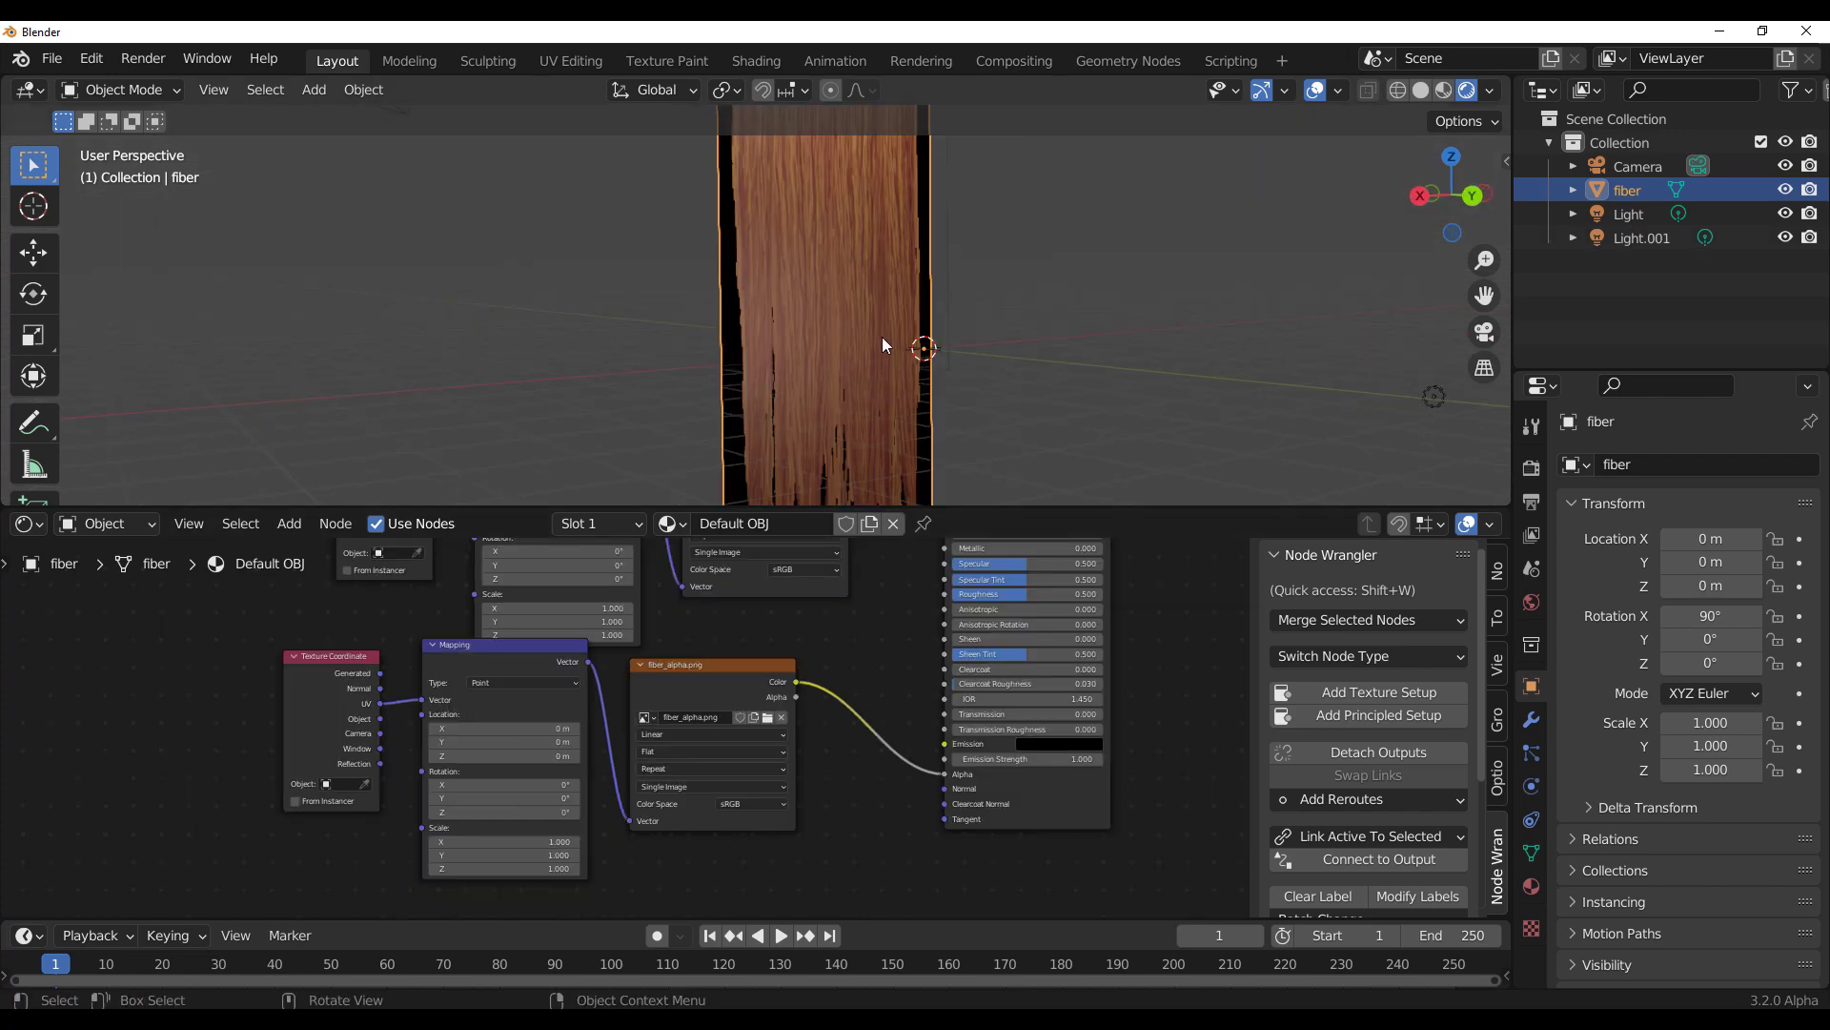
scroll(883, 335, up, 2)
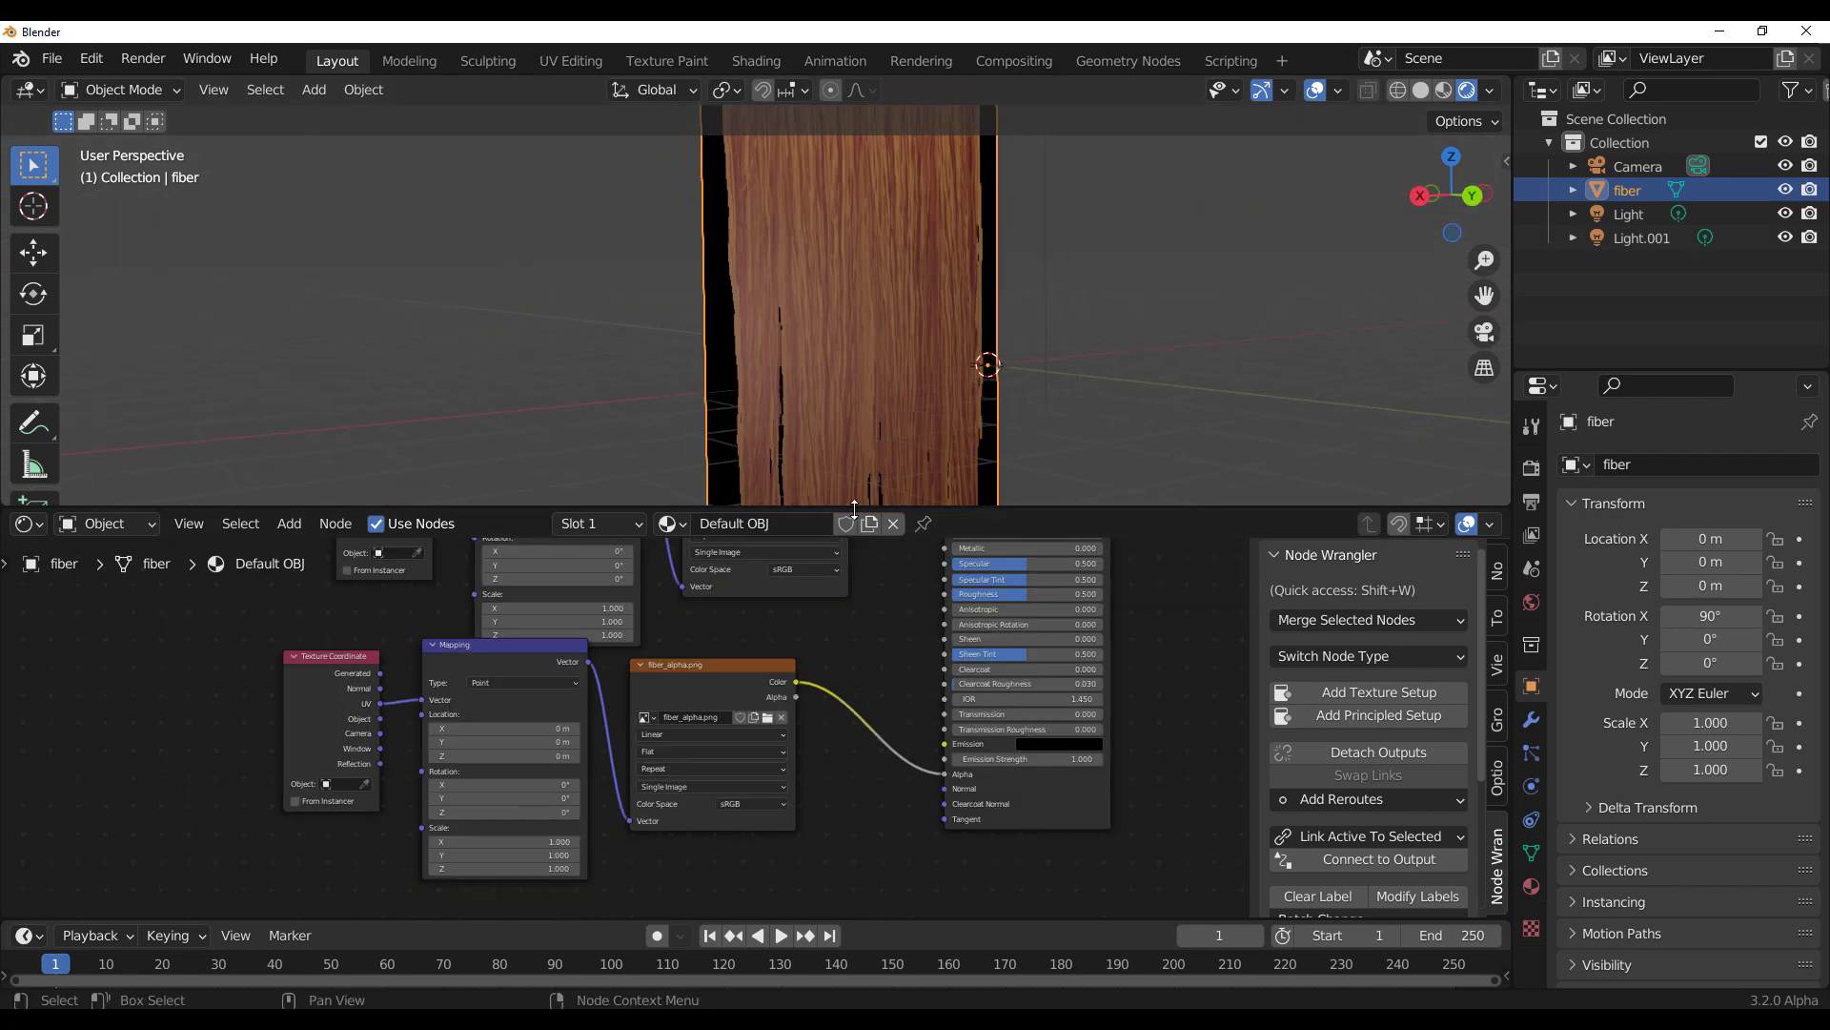
Step: Enlarge the 3D viewport over the Shader Editor and inspect the fiber card's strand ends up close
drag(857, 506, 857, 888)
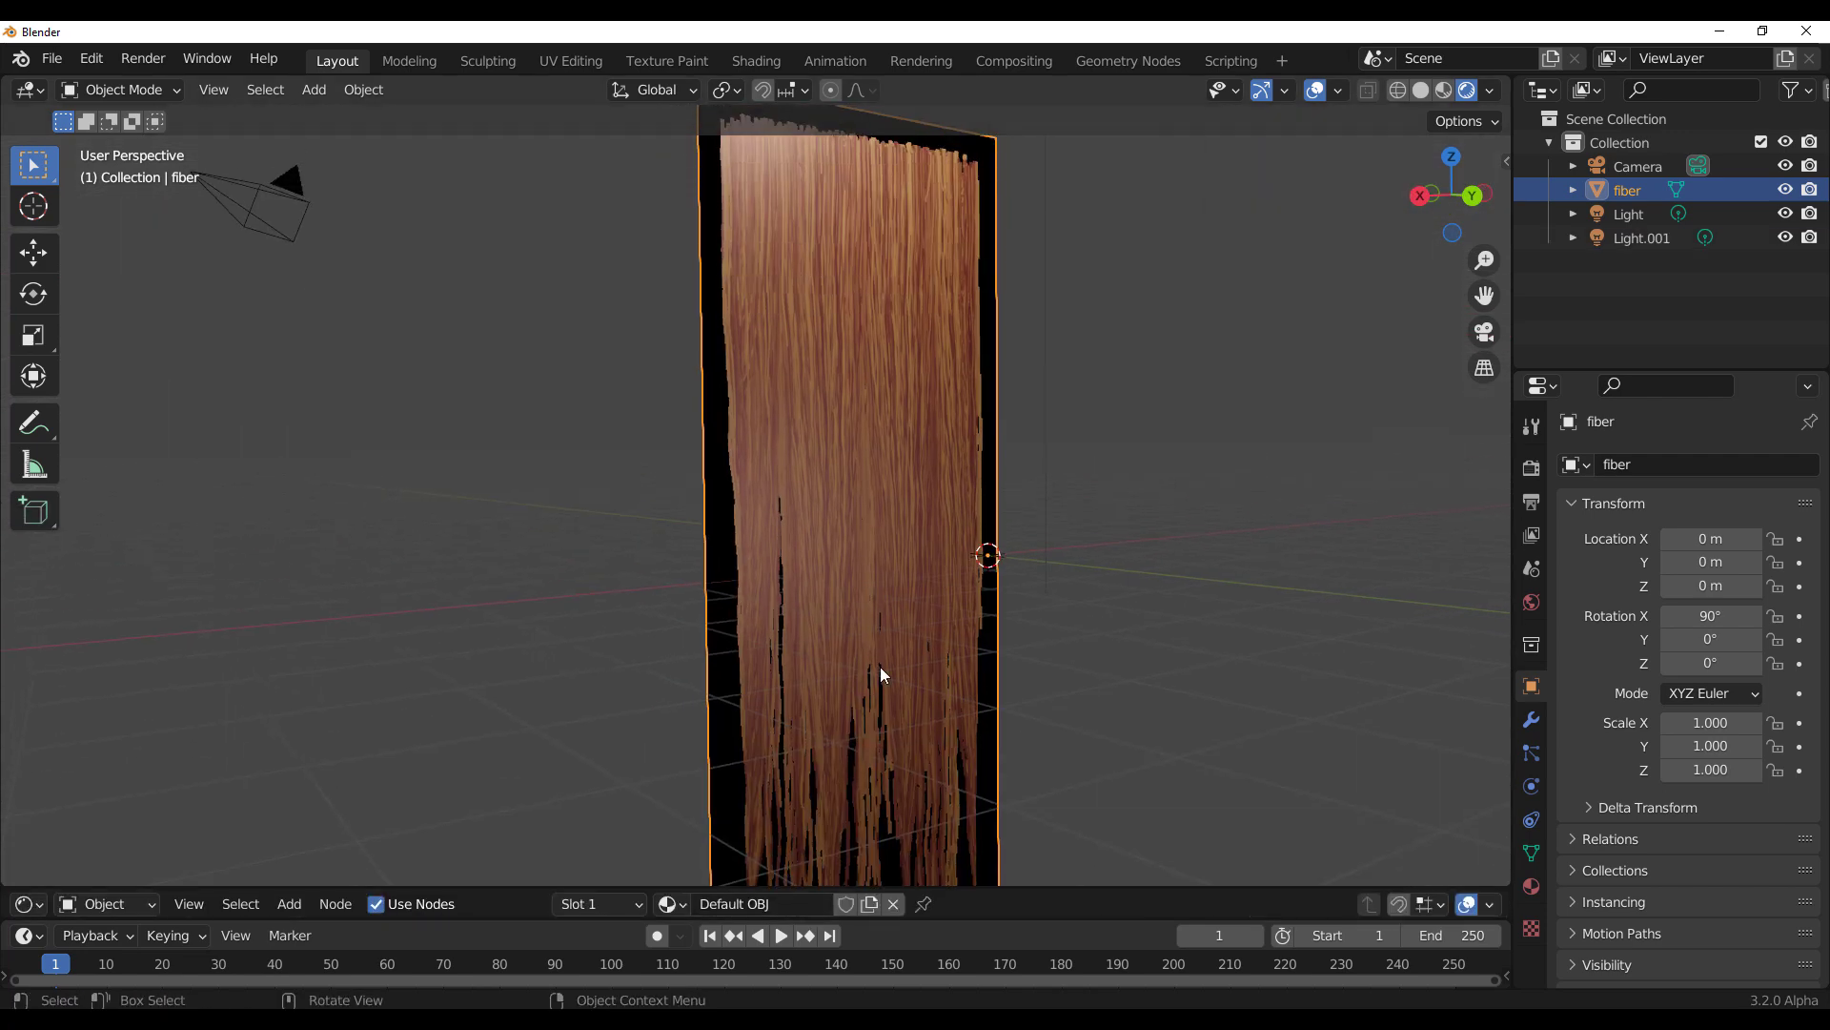
scroll(879, 667, down, 4)
middle_drag(837, 660, 1011, 943)
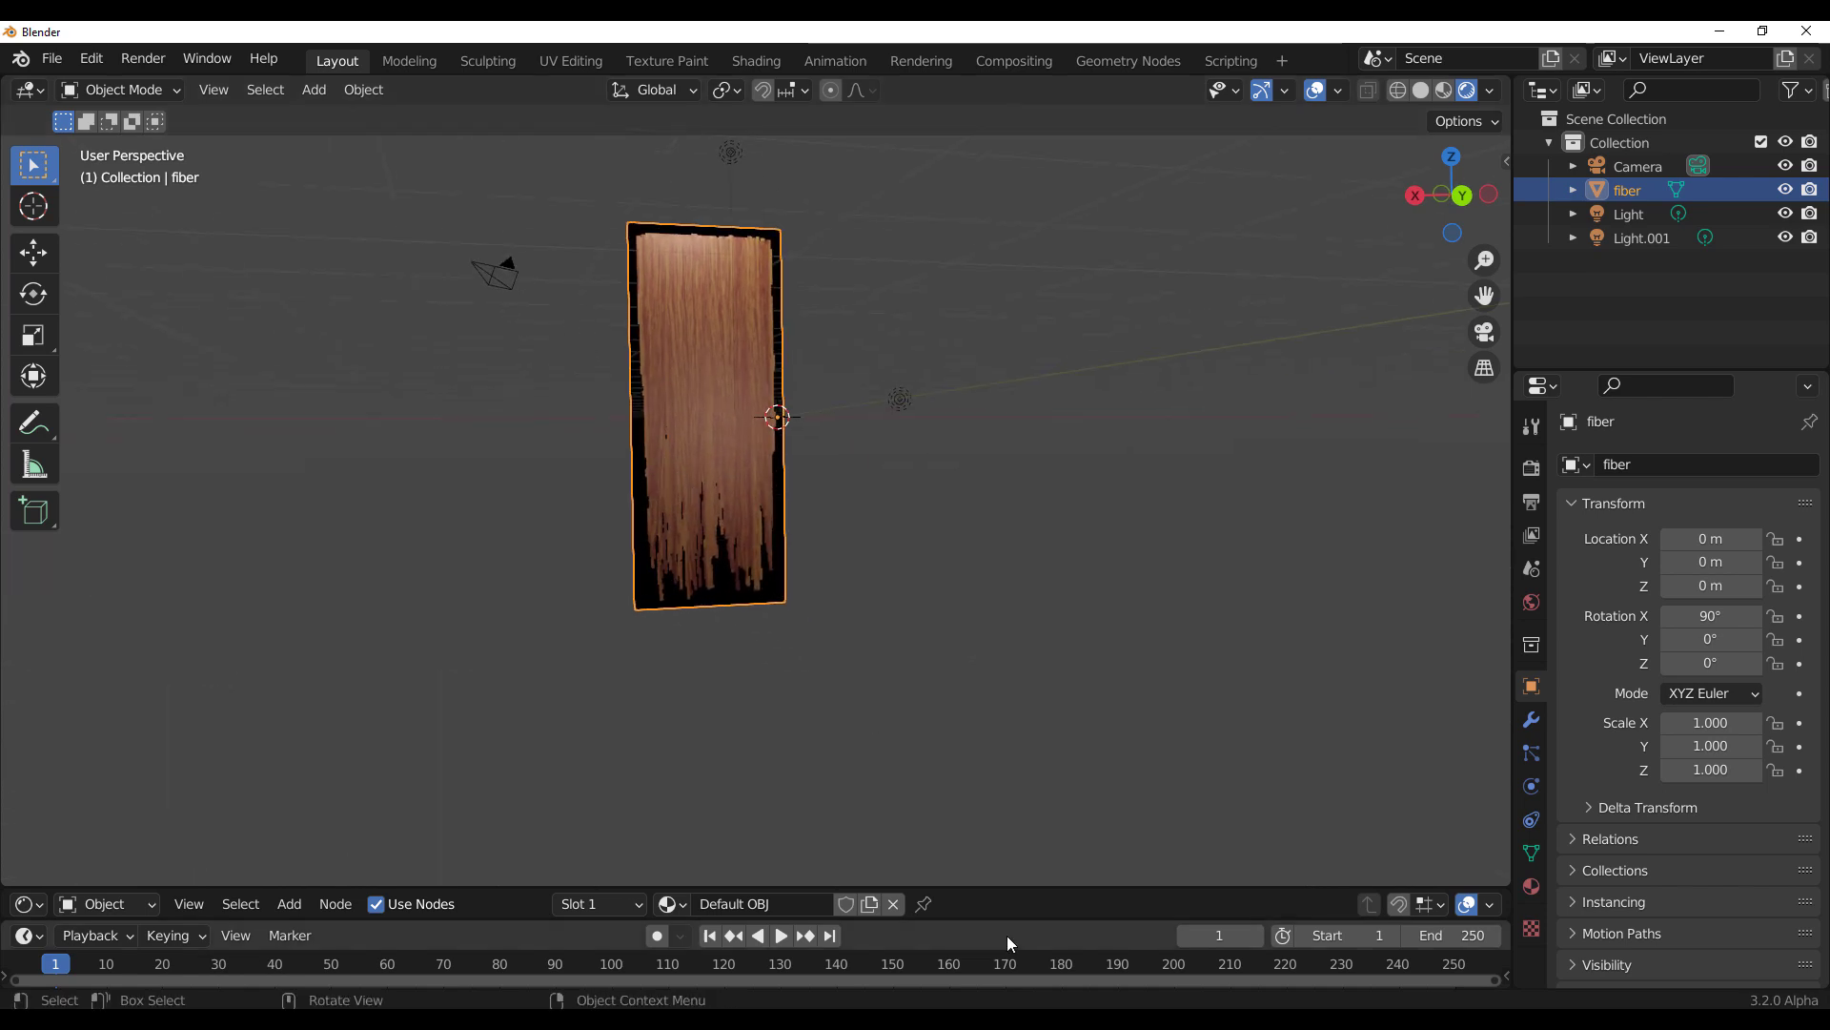
scroll(825, 459, up, 5)
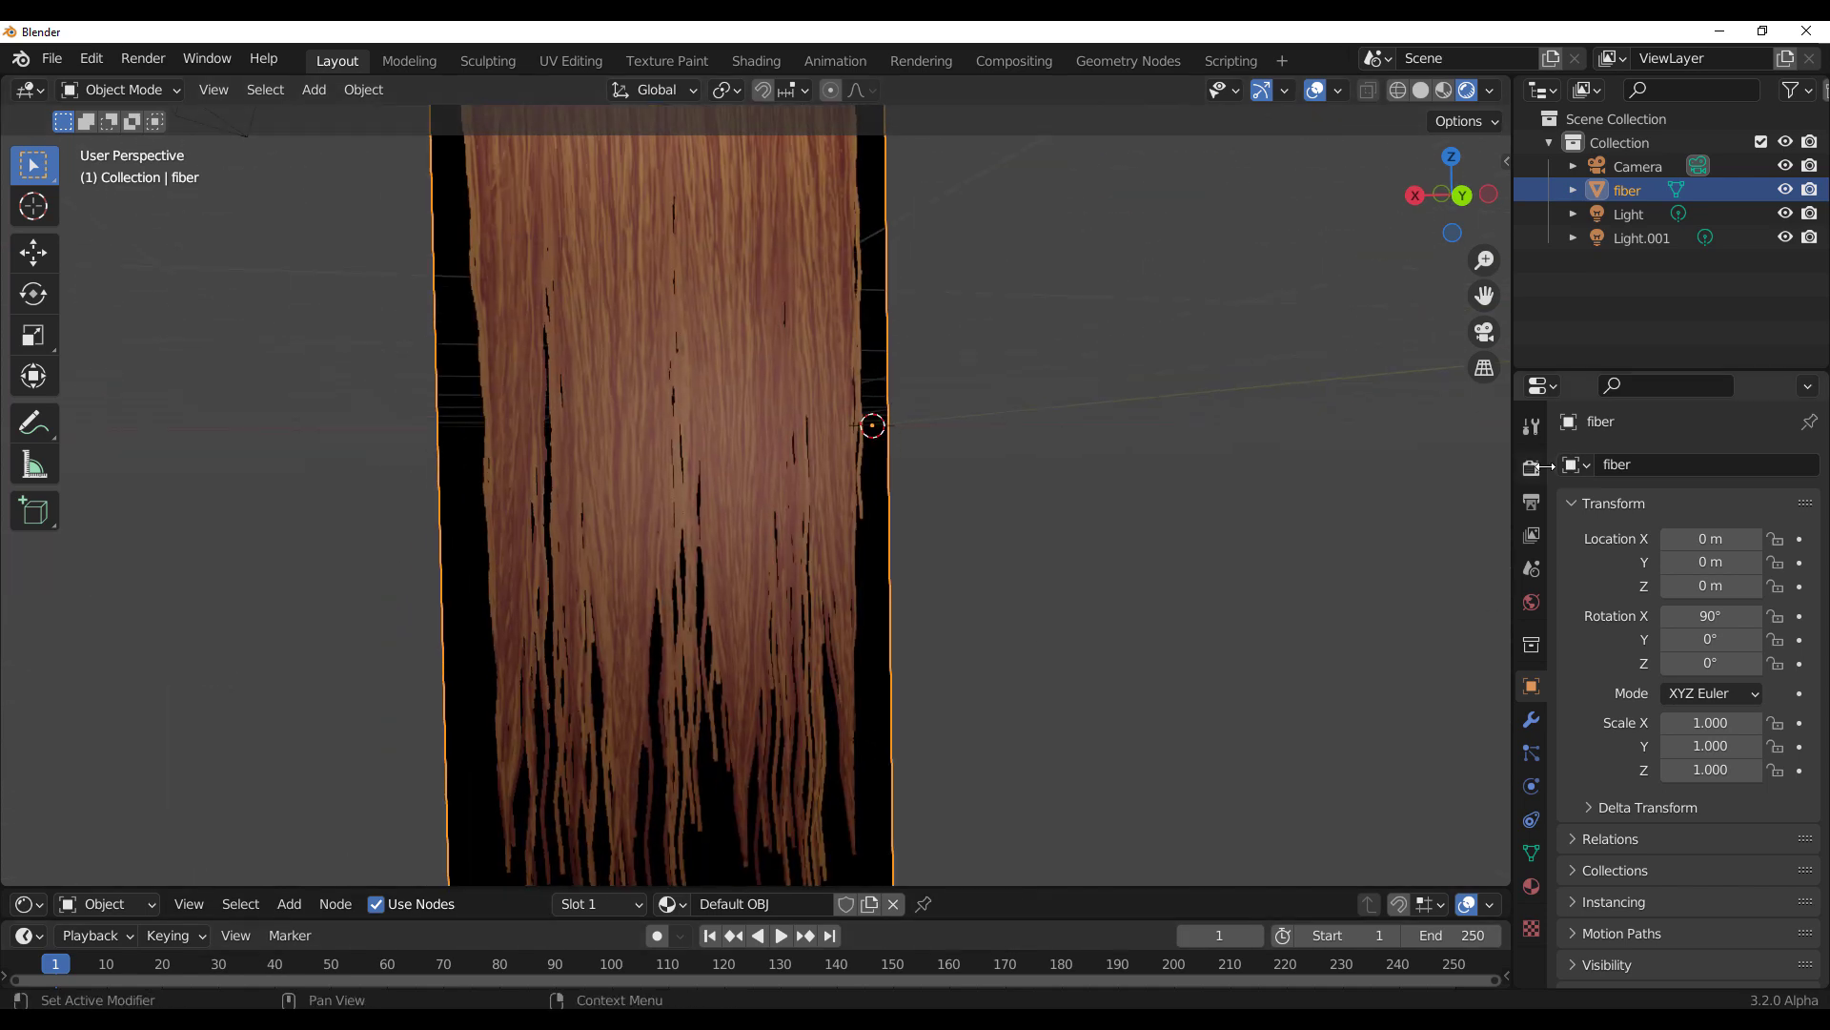
Step: Set the render engine to Cycles and examine the transparency around the card's hair strands
click(1531, 469)
click(1746, 462)
click(1692, 547)
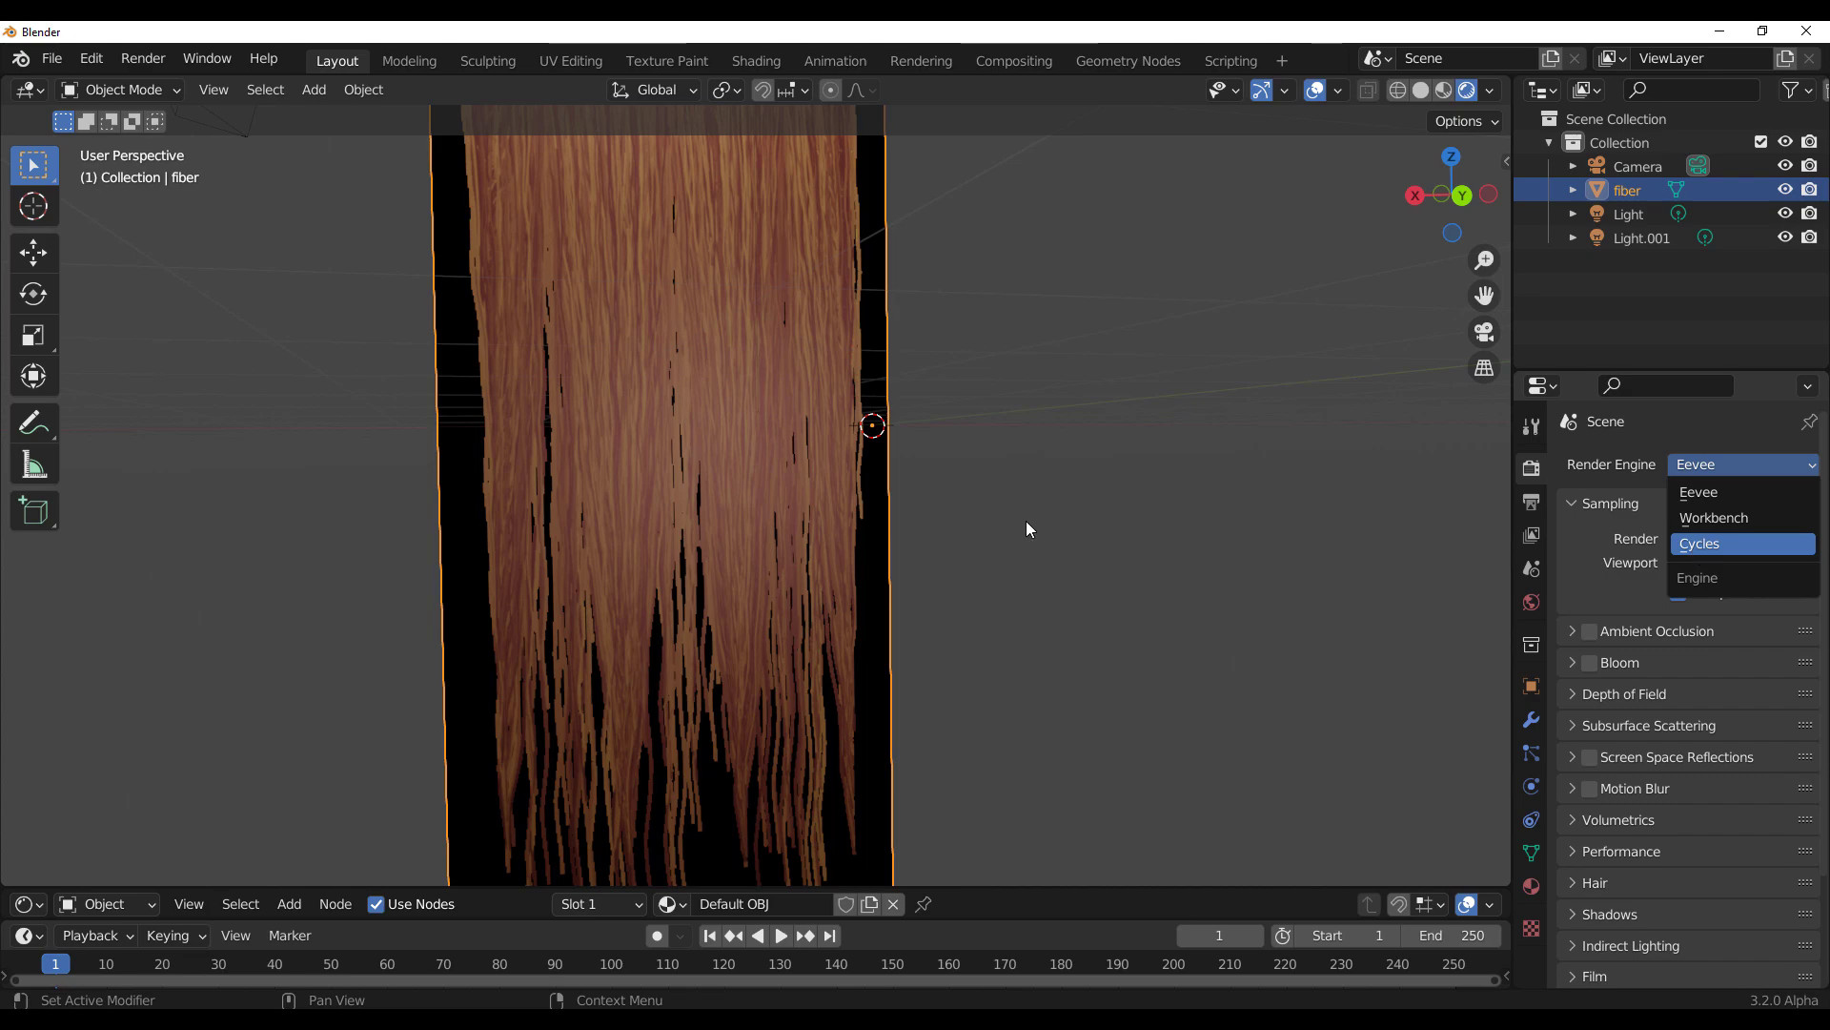
scroll(863, 454, down, 6)
middle_drag(863, 454, 805, 425)
scroll(820, 422, up, 5)
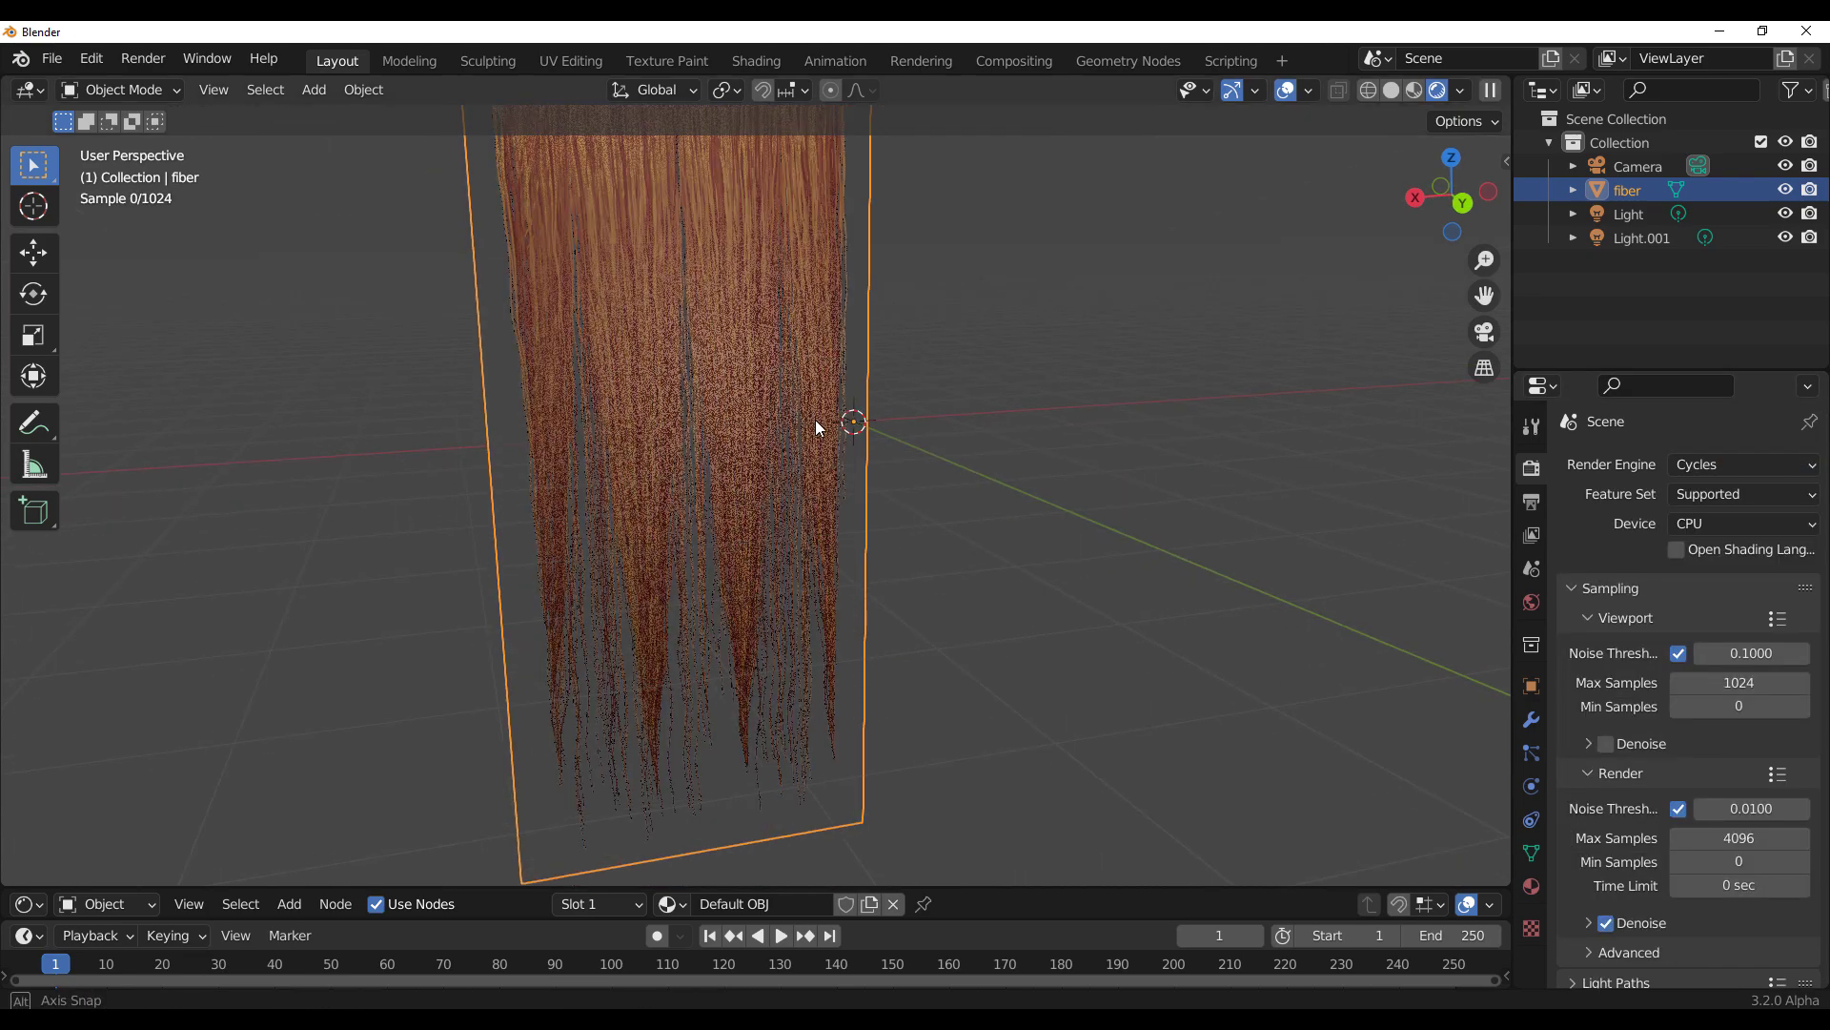
middle_drag(839, 357, 944, 469)
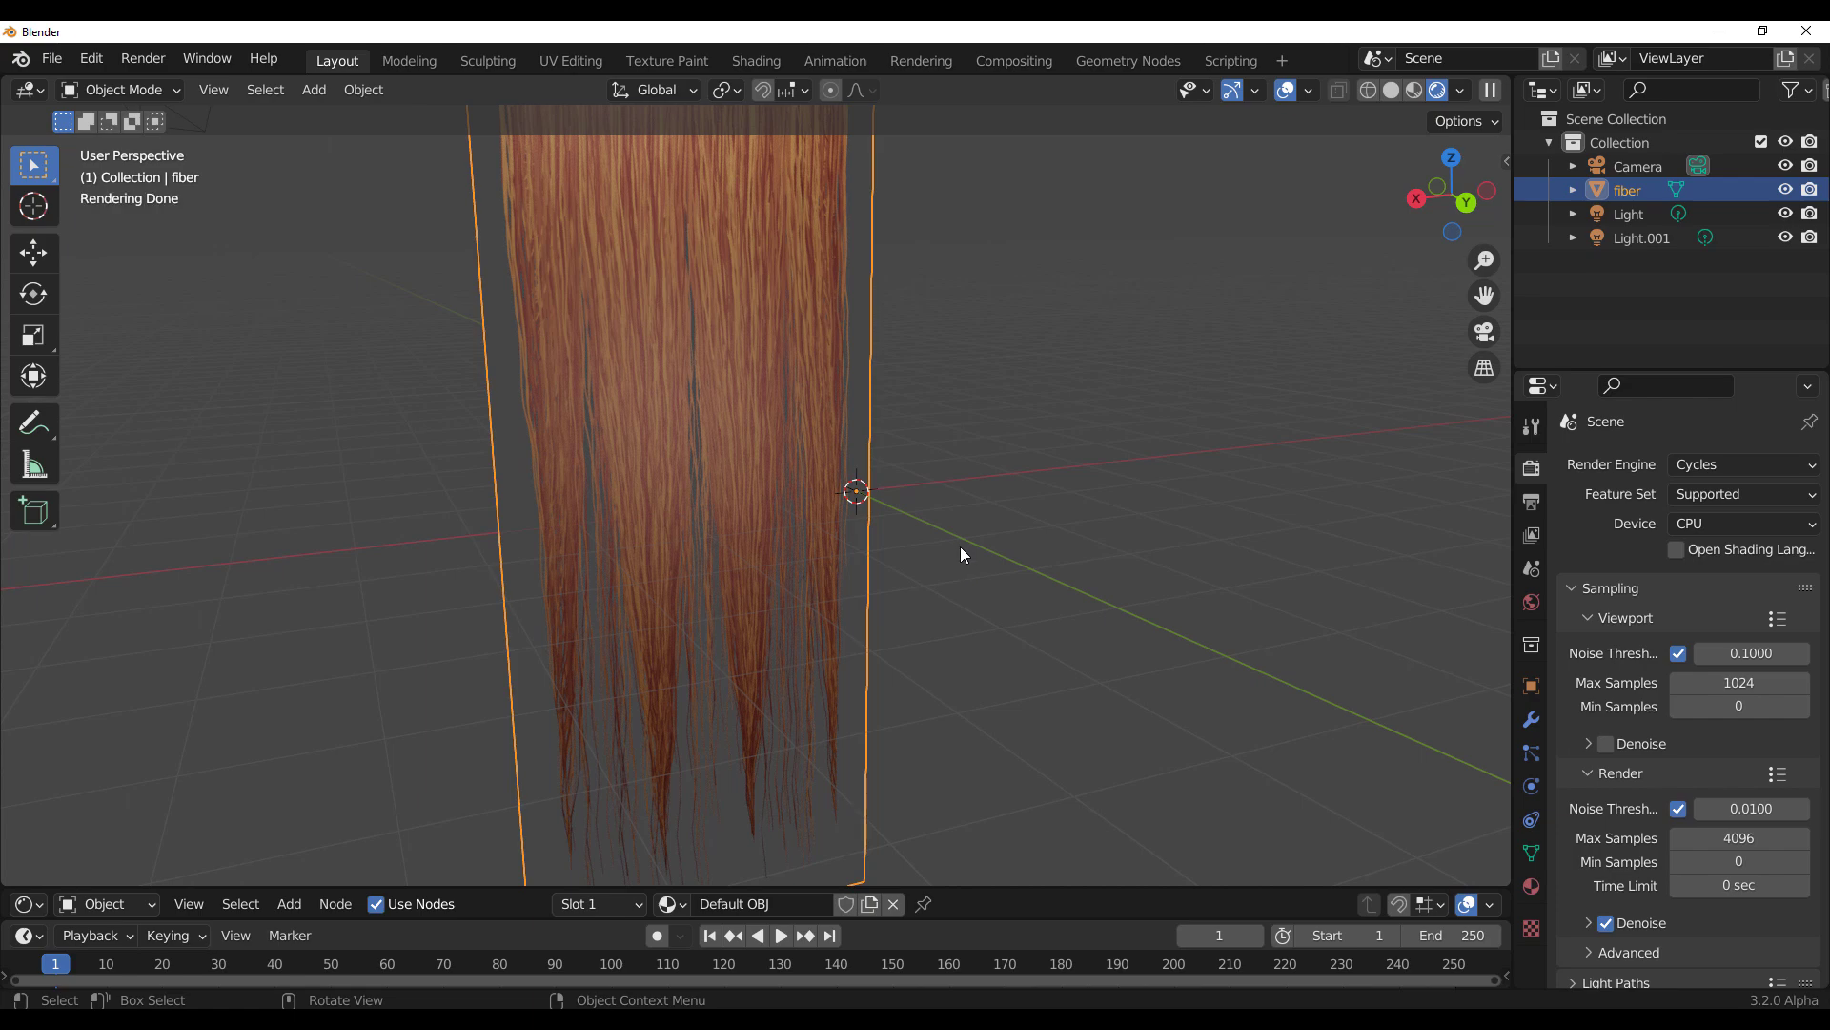
Step: Add a Subdivision modifier to the fiber card, set it to Simple with viewport level 3, and apply it
key(ctrl+1)
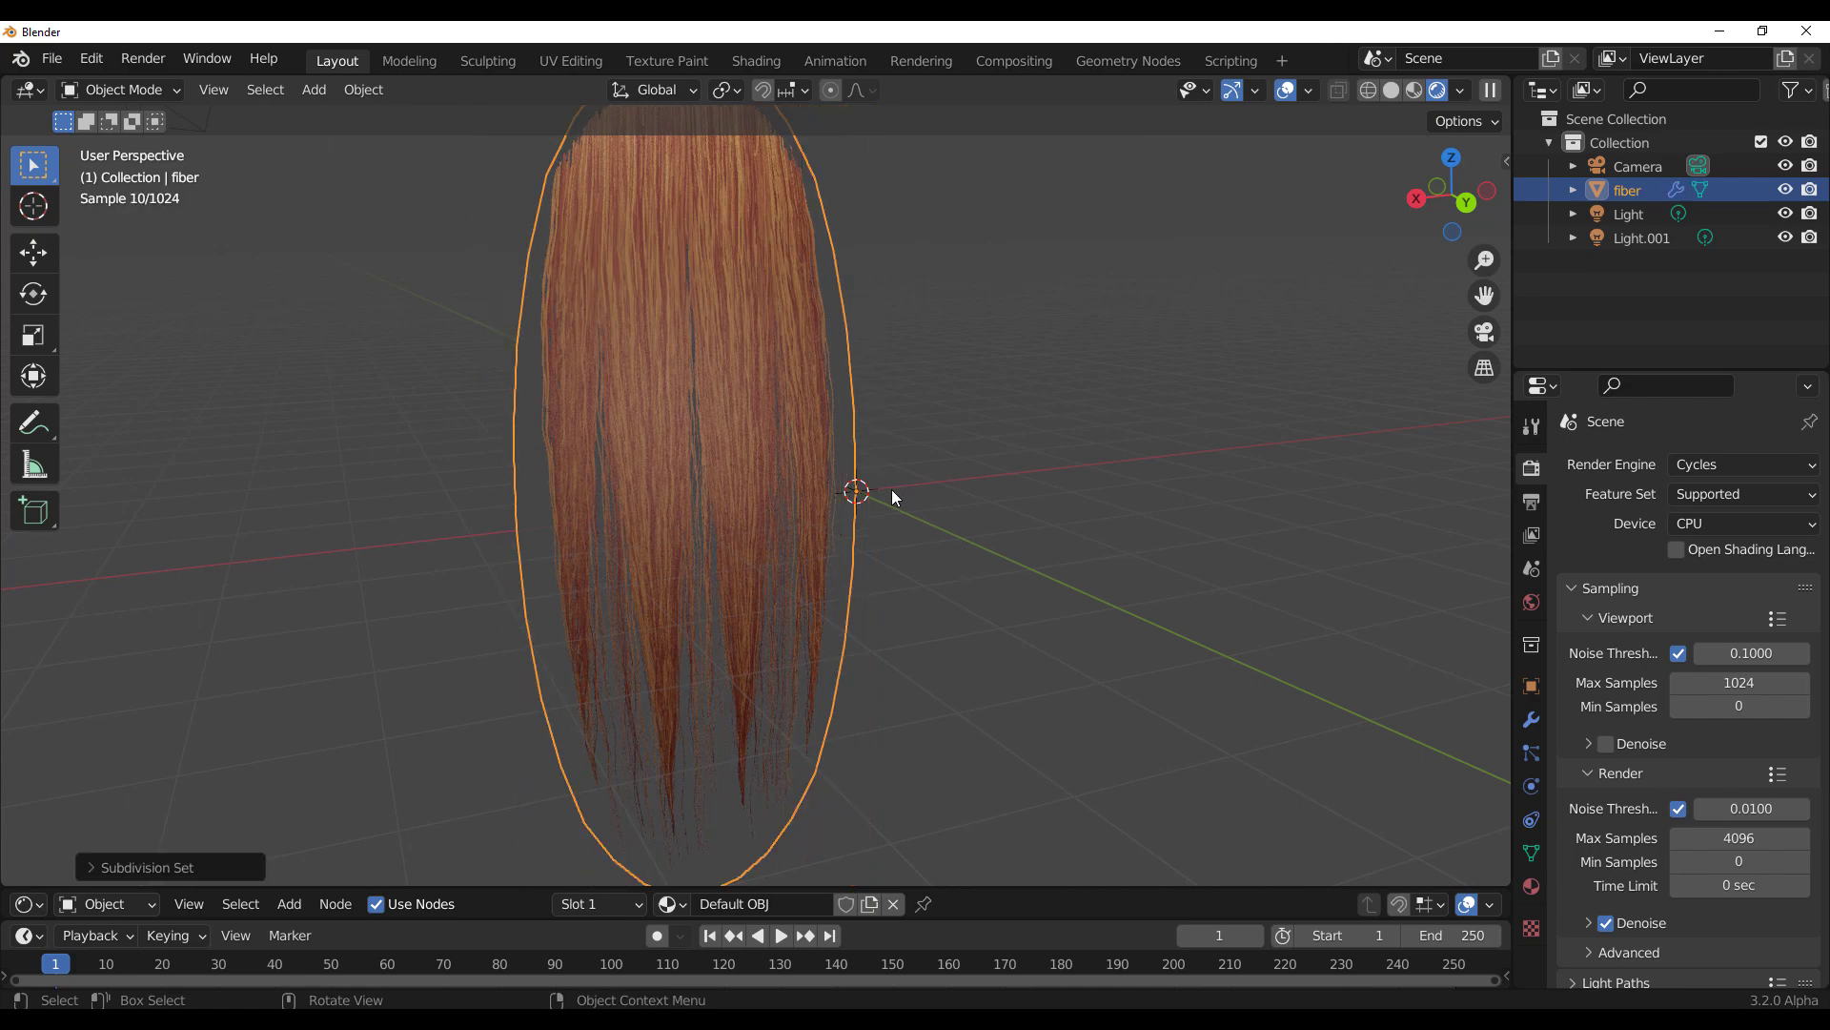
click(1531, 718)
click(1755, 539)
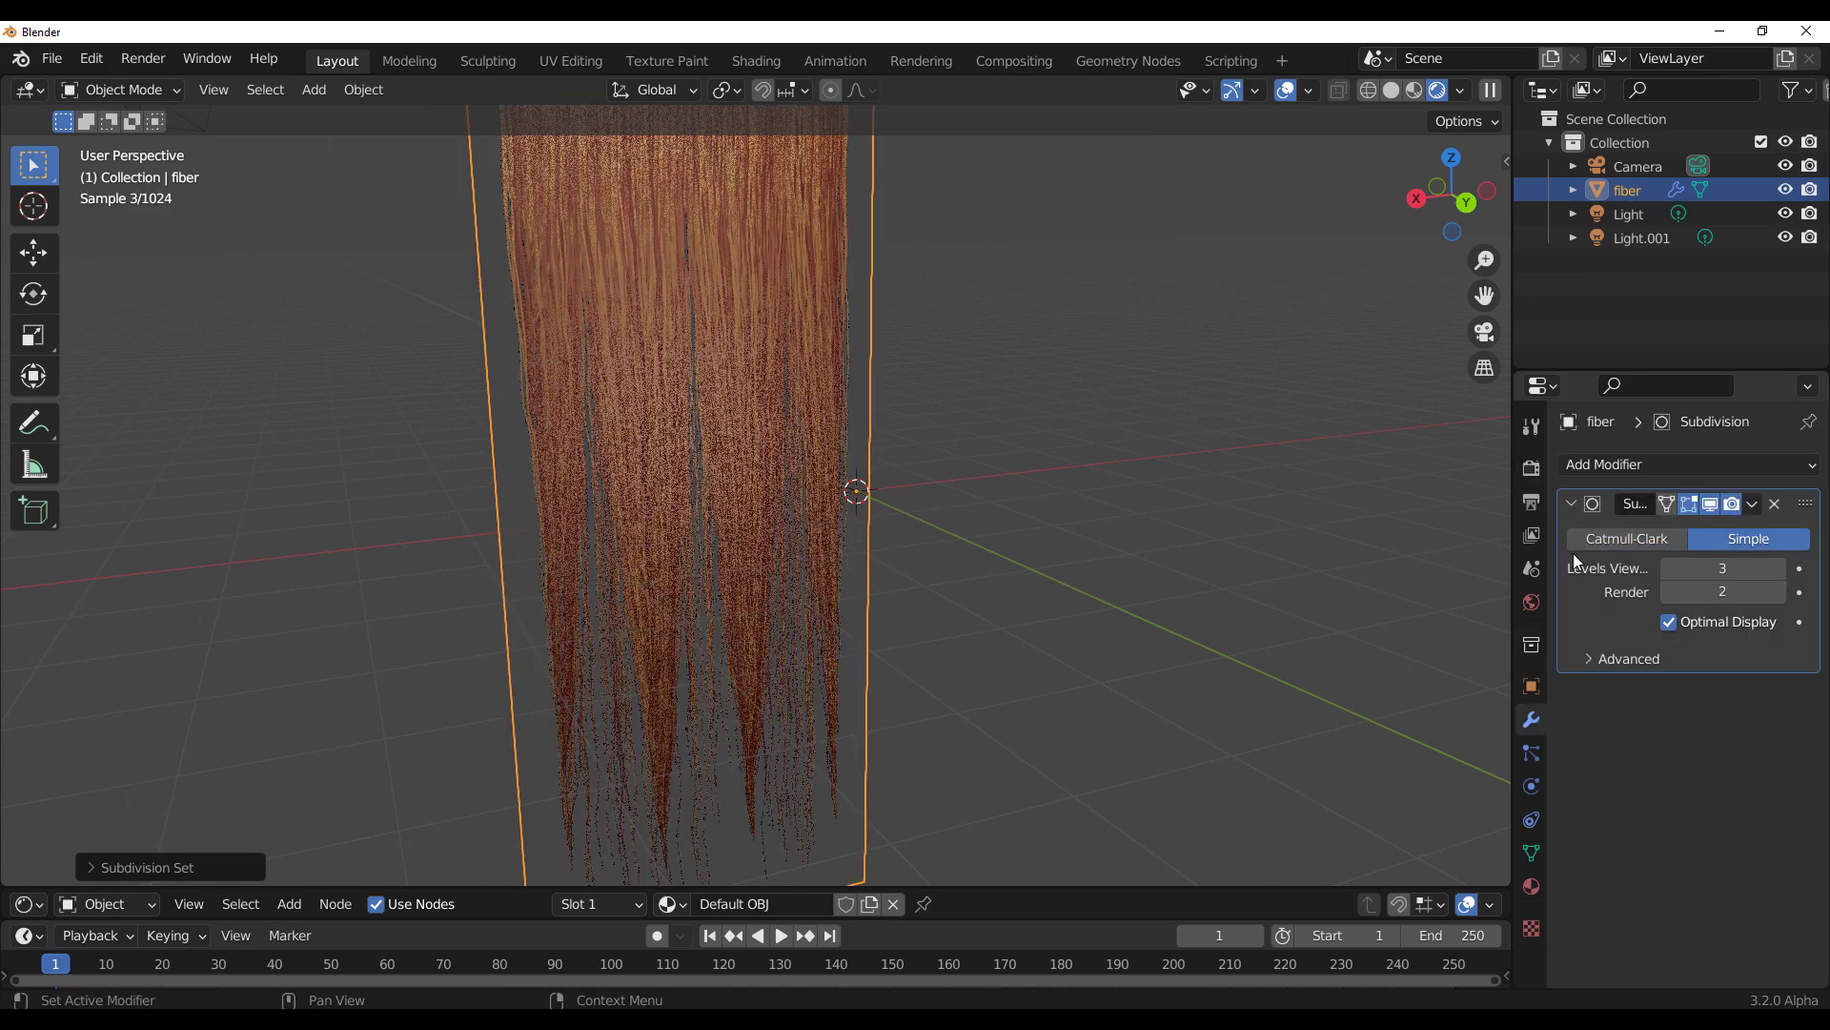
middle_drag(887, 515, 940, 511)
scroll(940, 511, down, 5)
click(1754, 503)
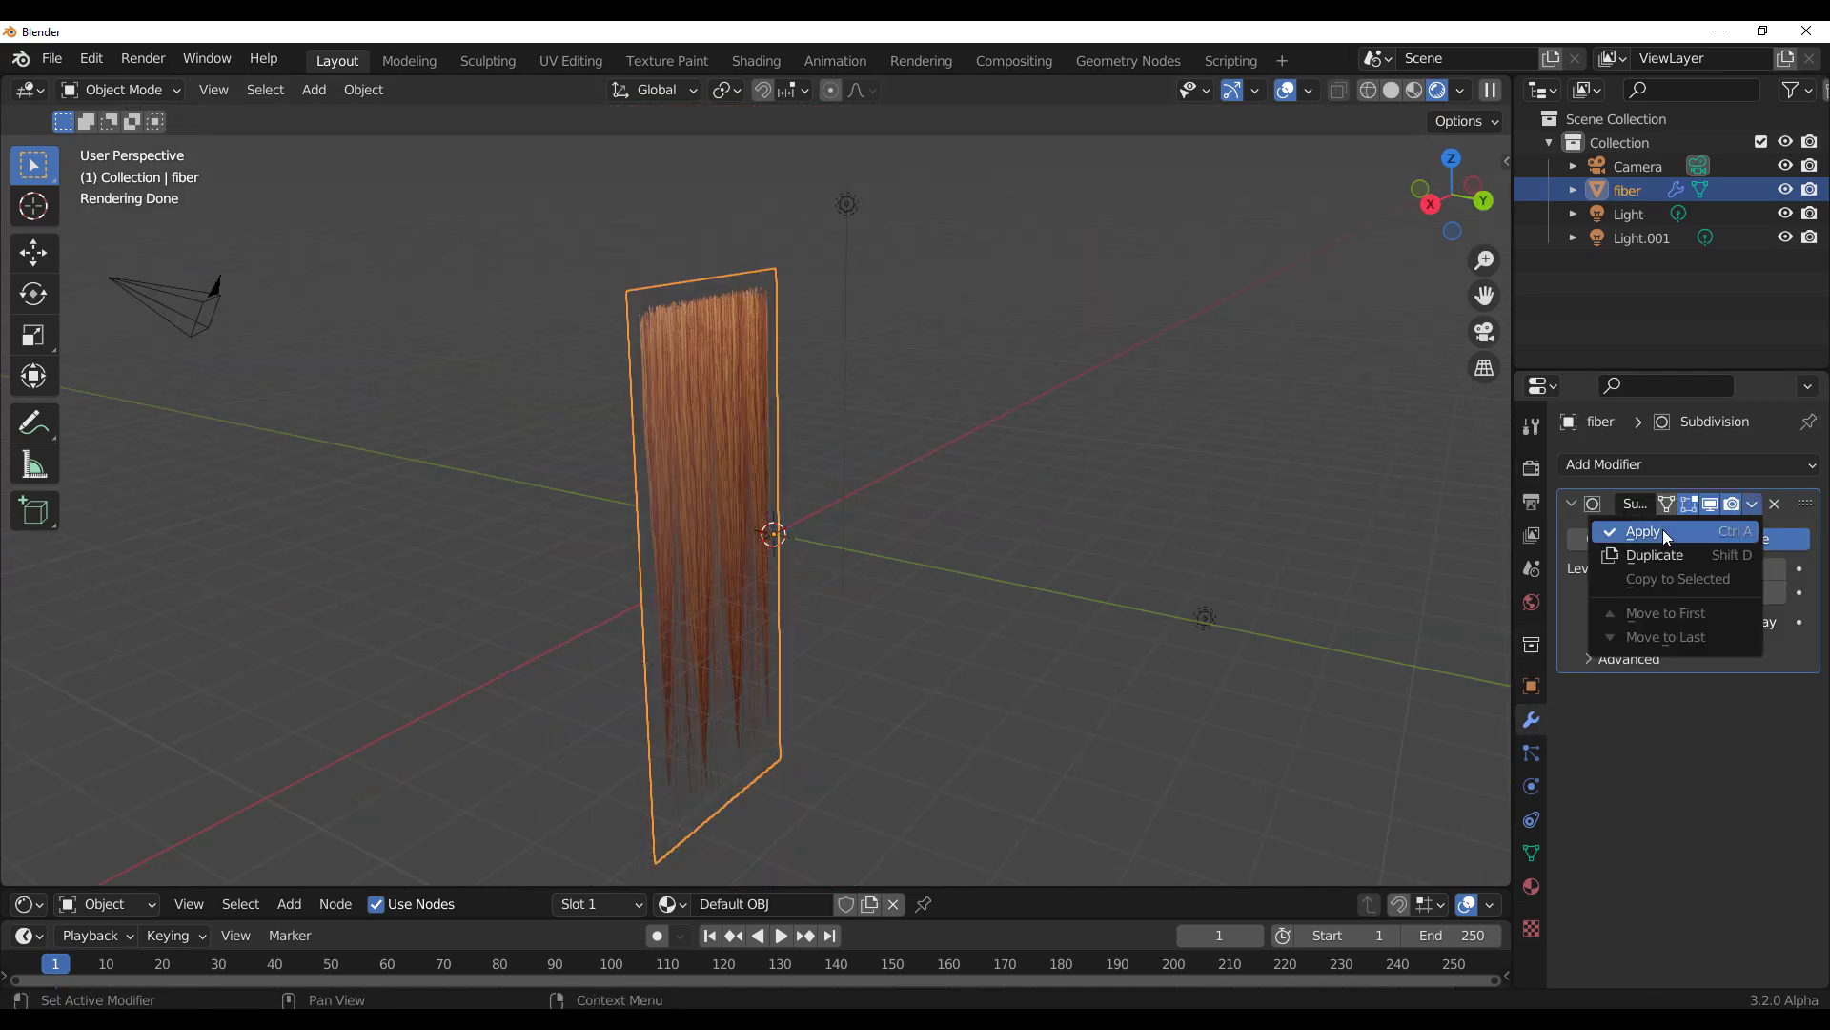
click(1656, 532)
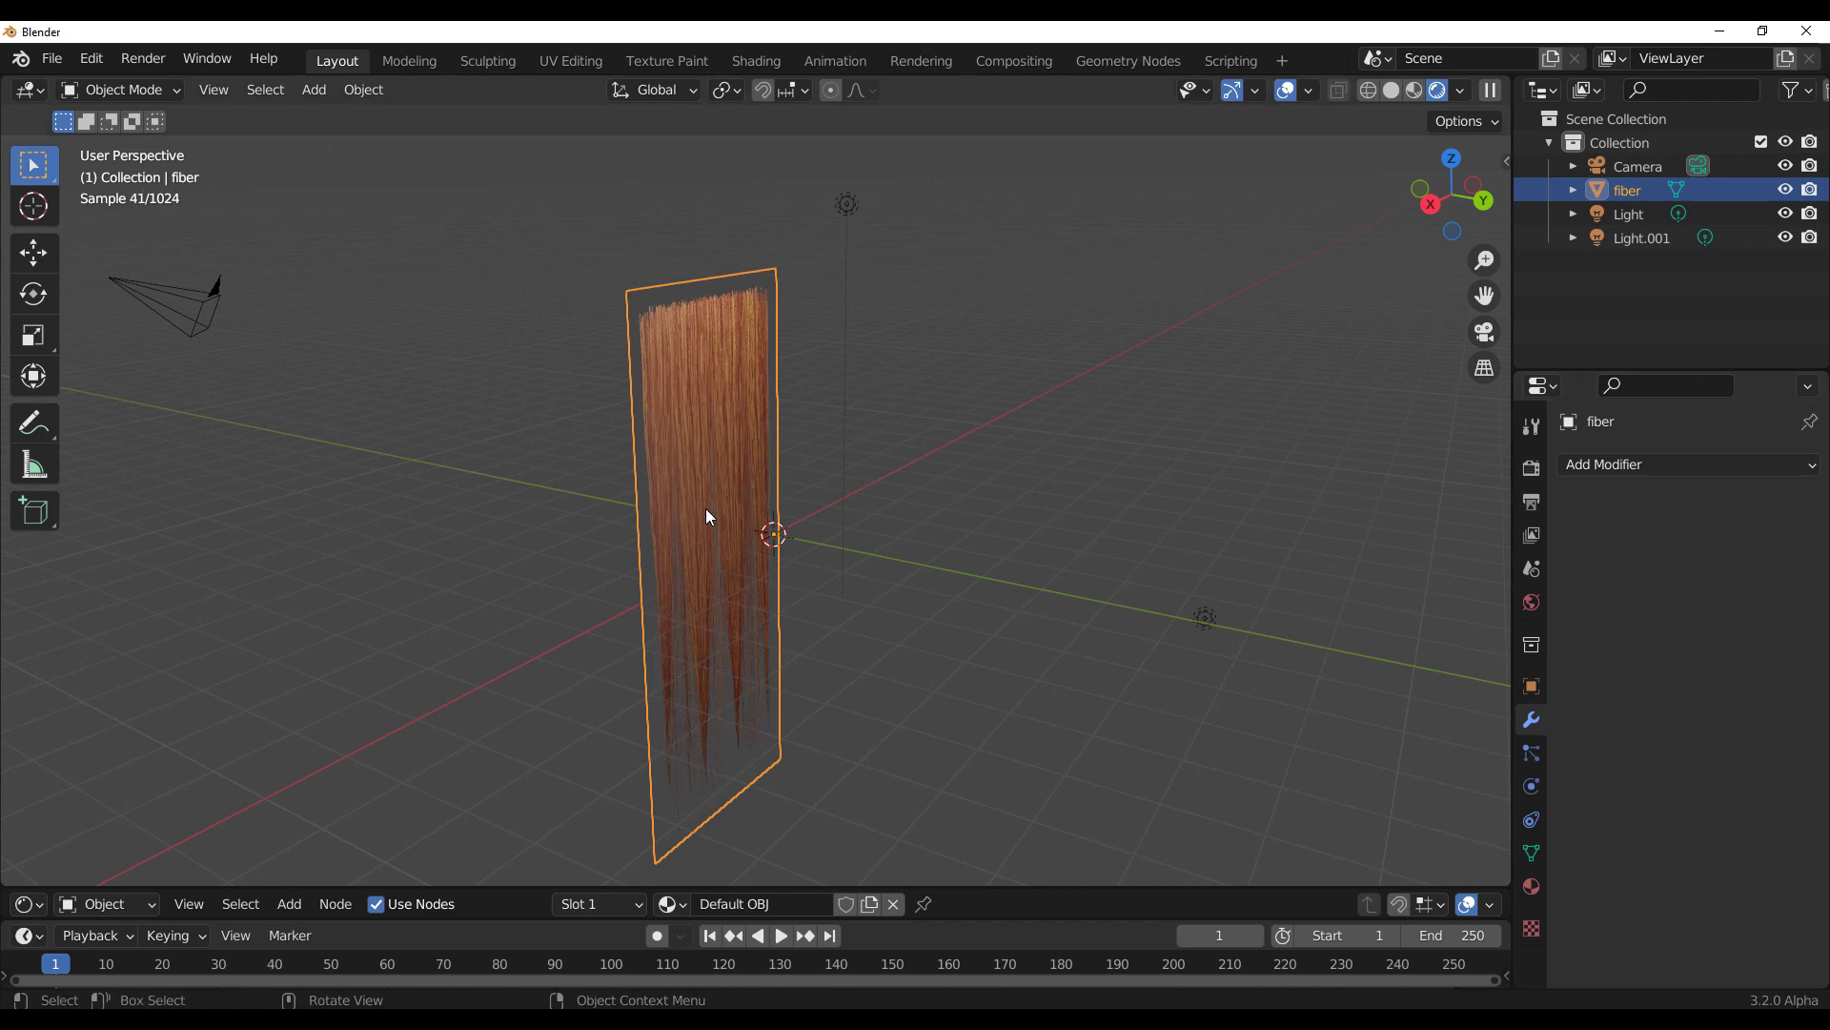
Step: In Edit Mode, select the fiber card's top two rows of vertices and rotate them about the X axis
key(Tab)
middle_drag(705, 508, 633, 428)
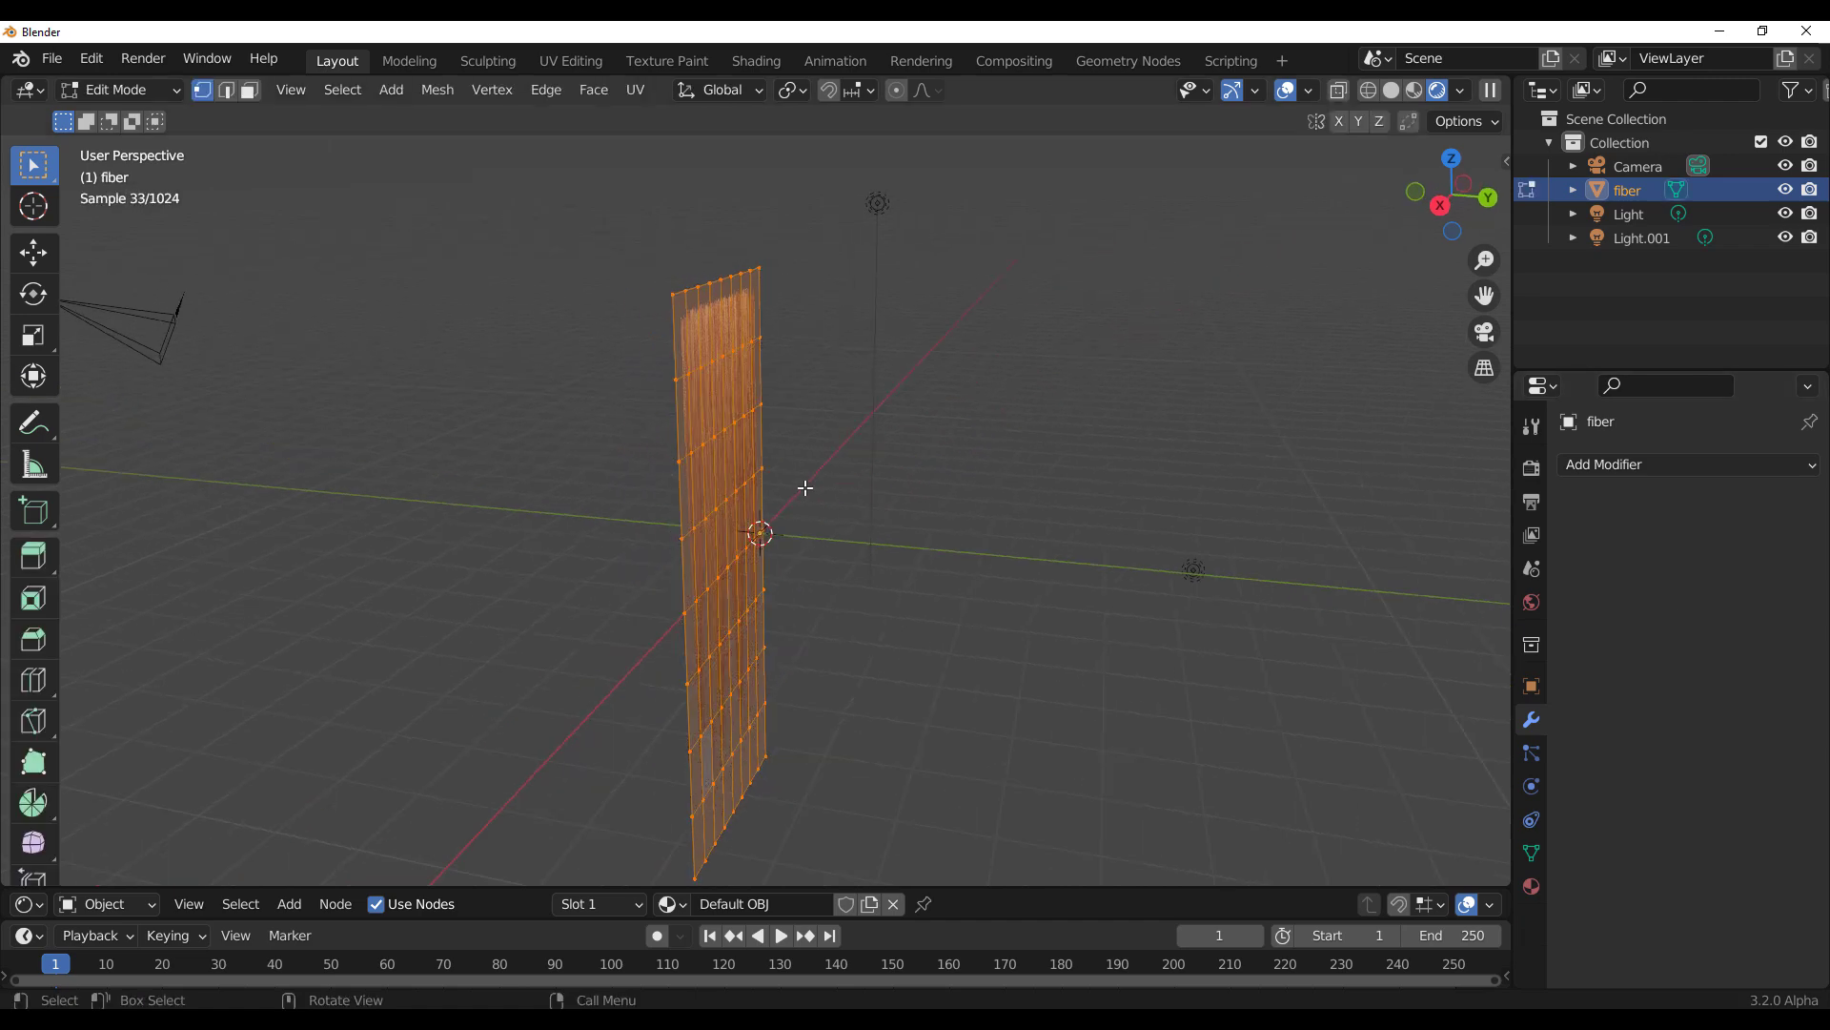
middle_drag(805, 487, 620, 241)
drag(578, 223, 797, 395)
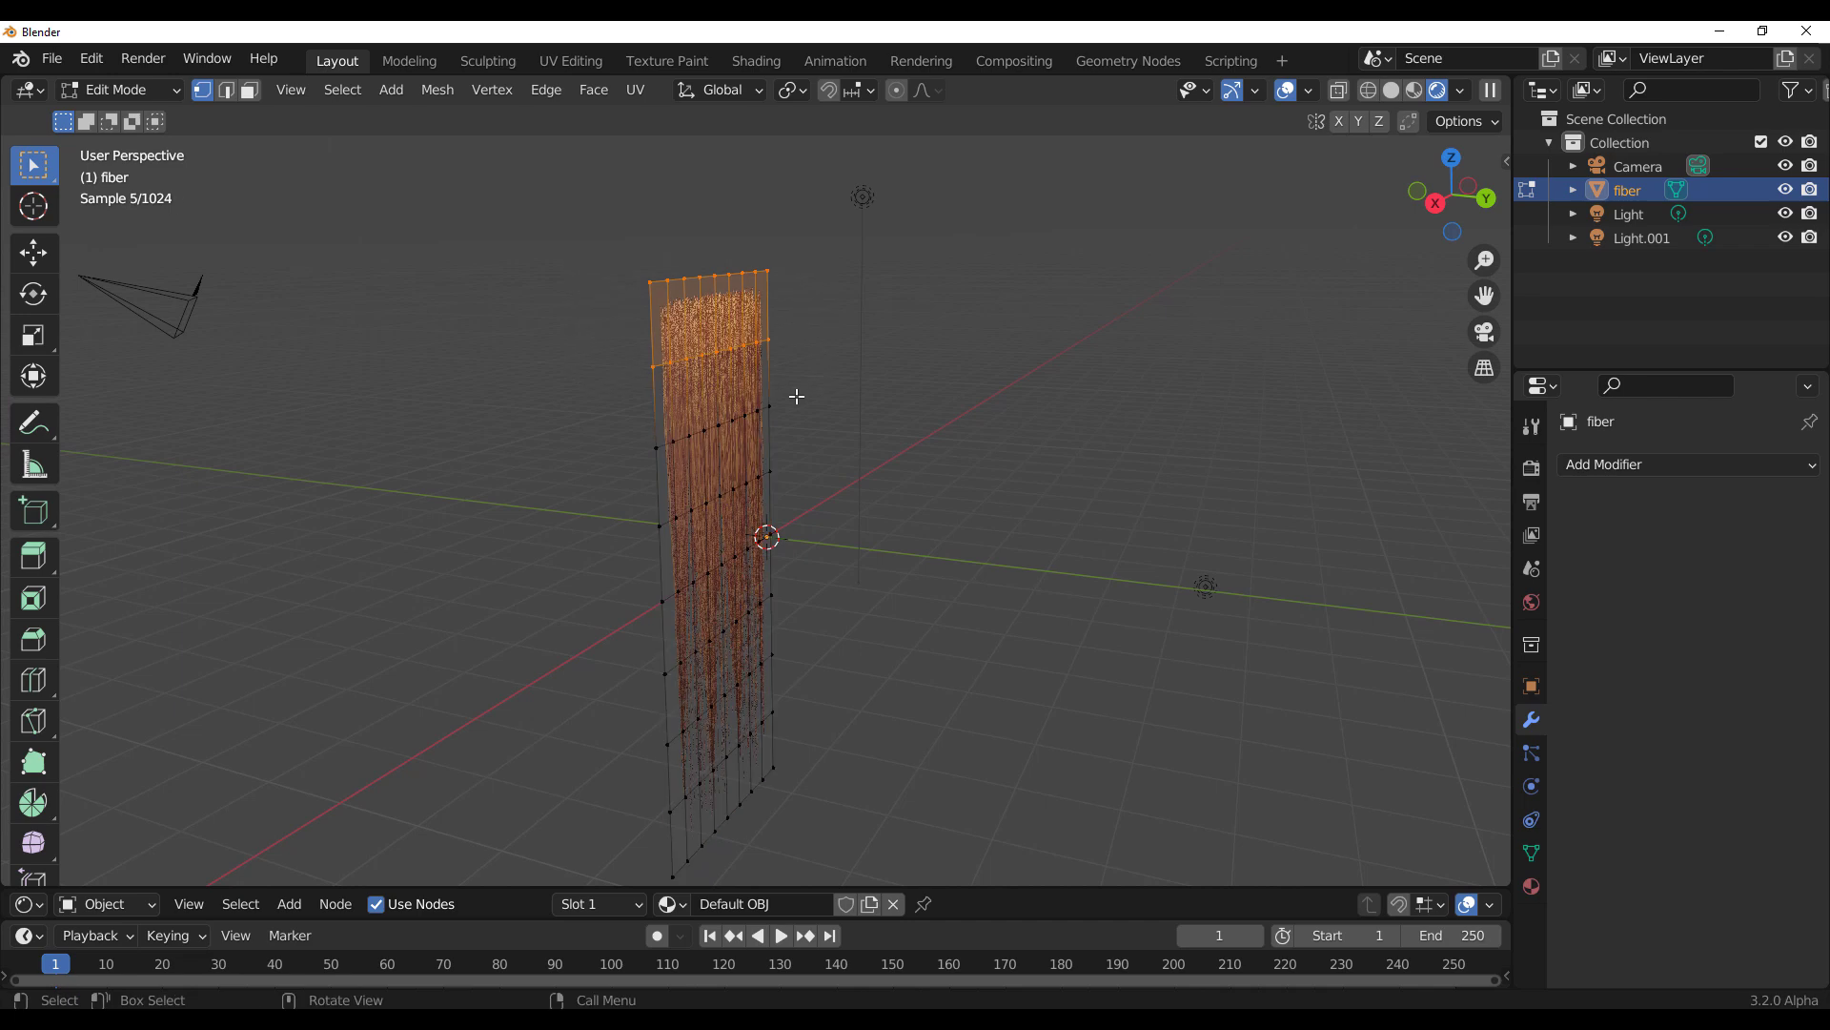
click(34, 294)
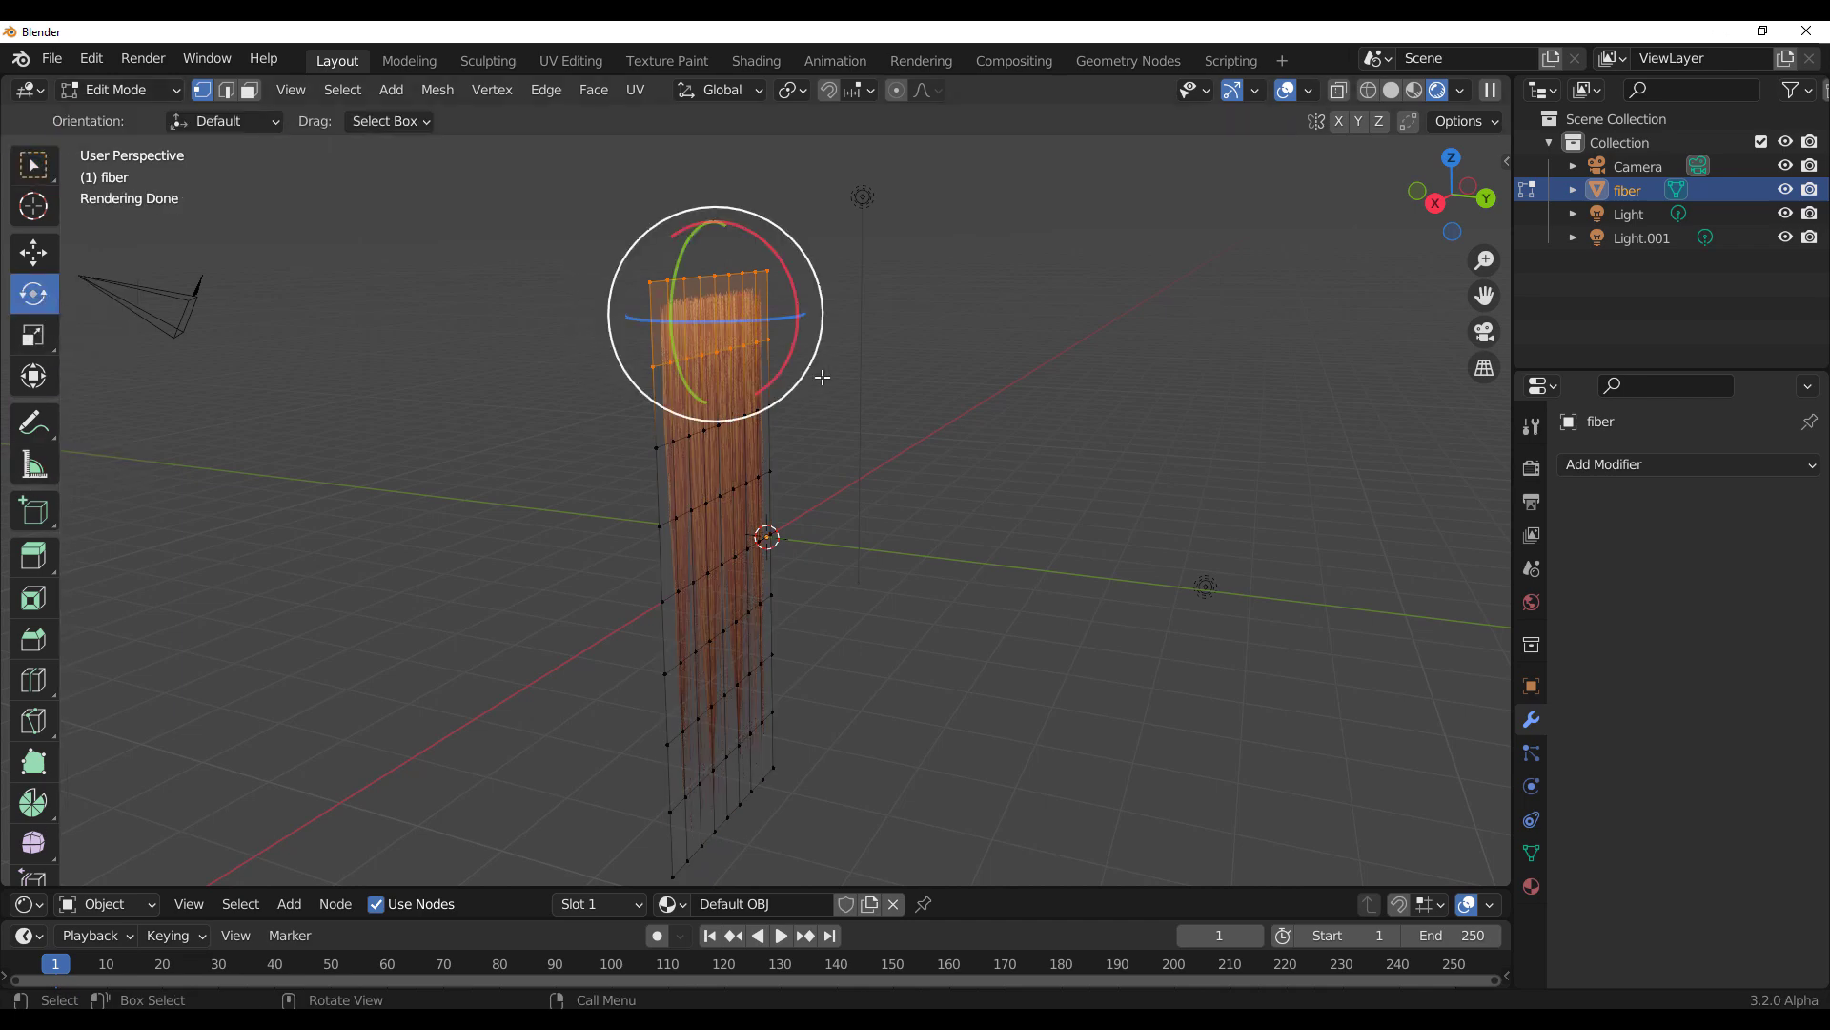
drag(799, 307, 915, 535)
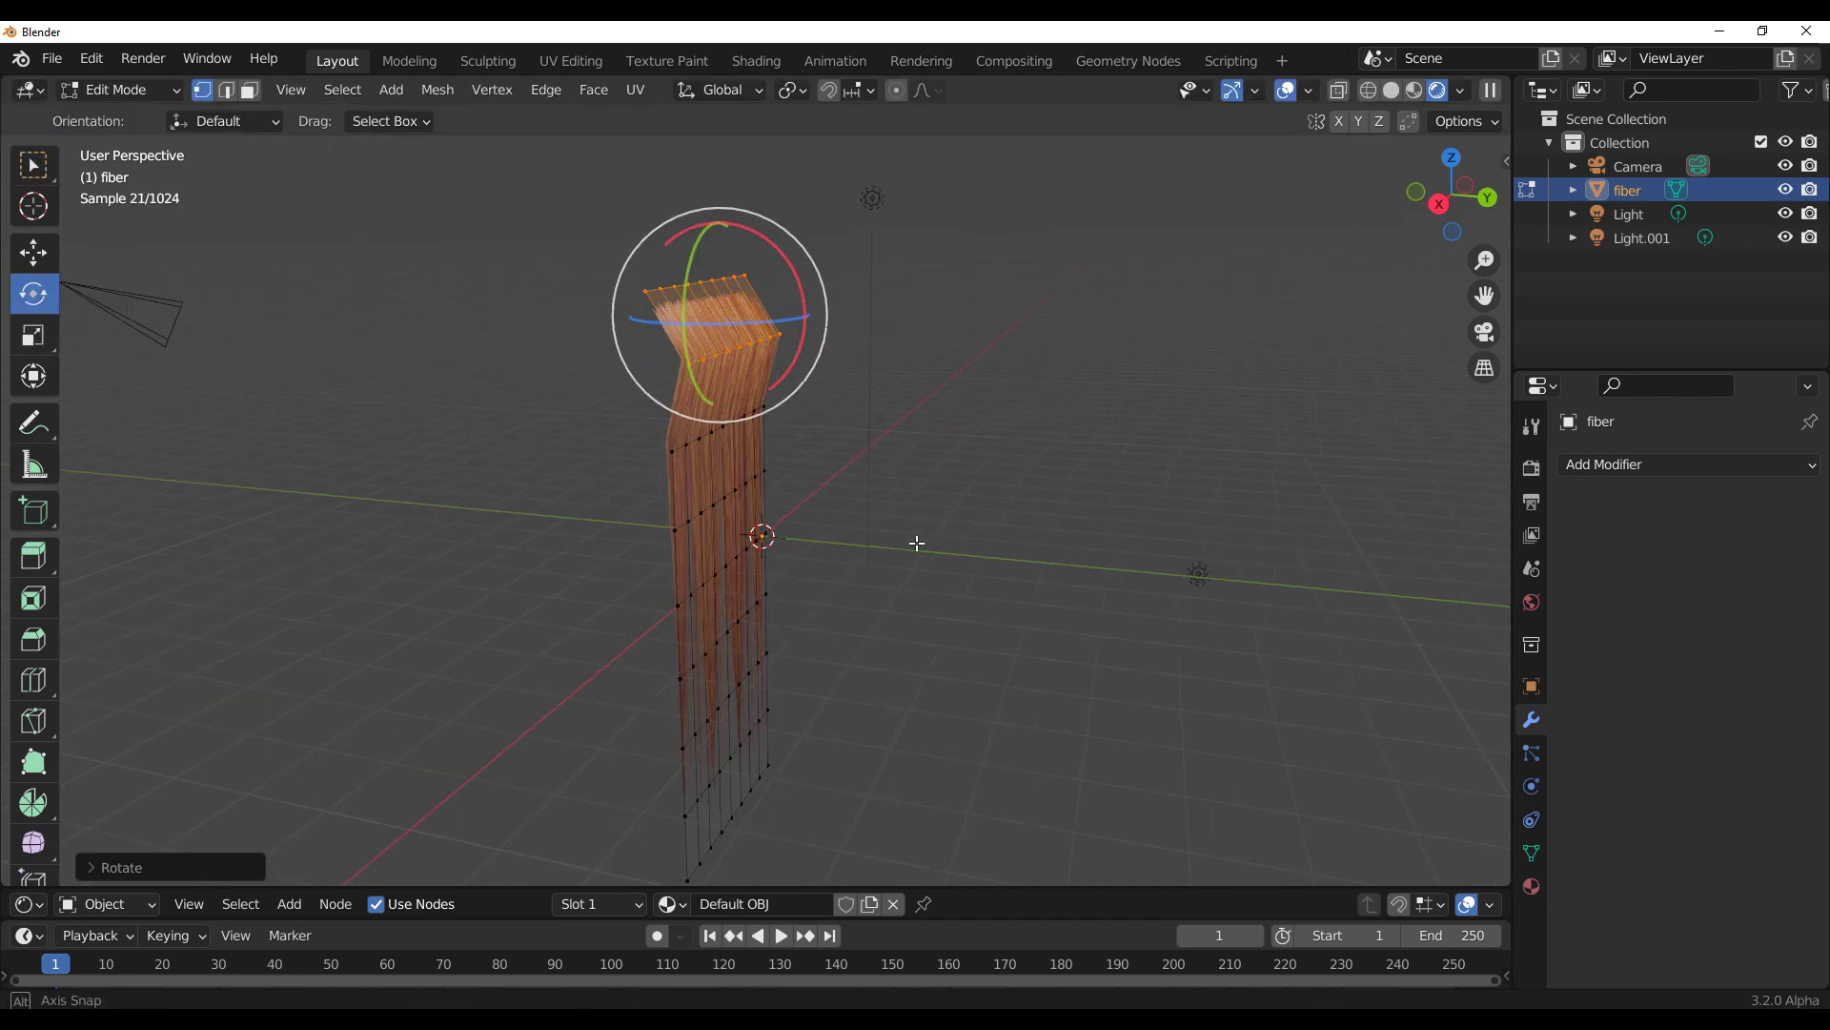
Step: Move the rotated top vertices sideways along the Y direction so the card's upper end bends over smoothly
middle_drag(915, 535, 843, 536)
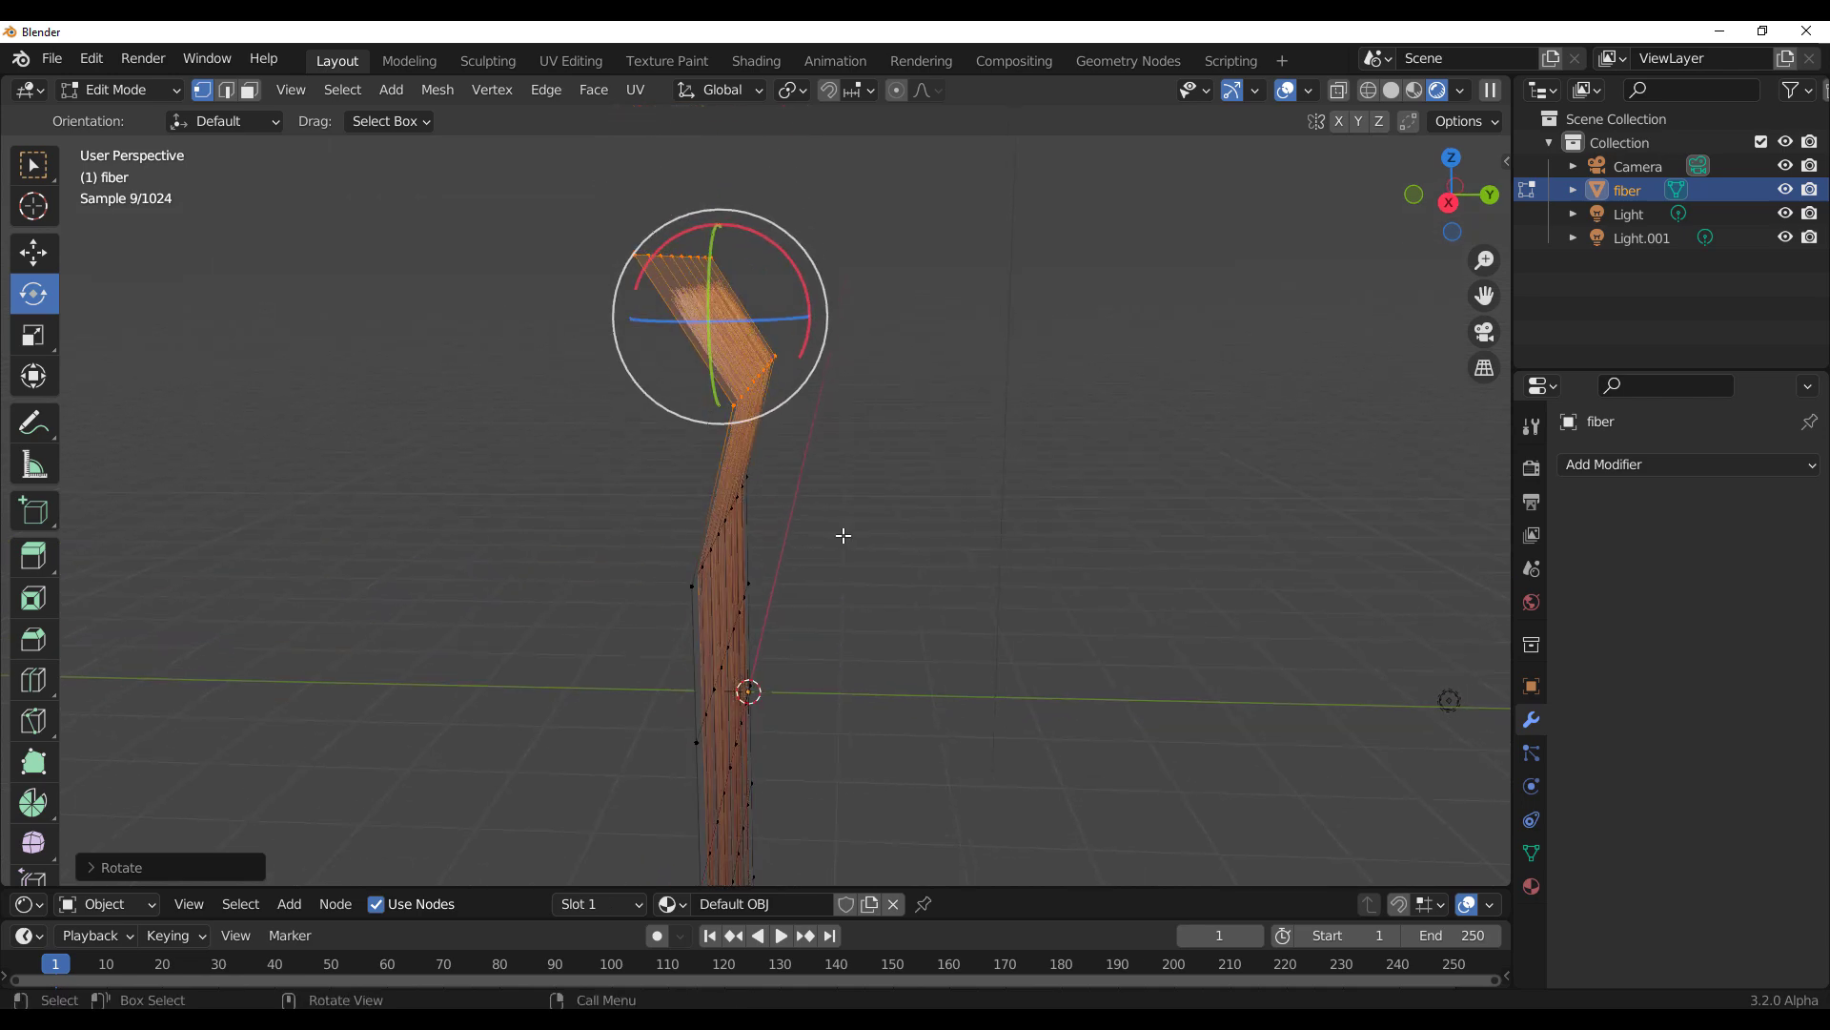
key(g)
click(758, 534)
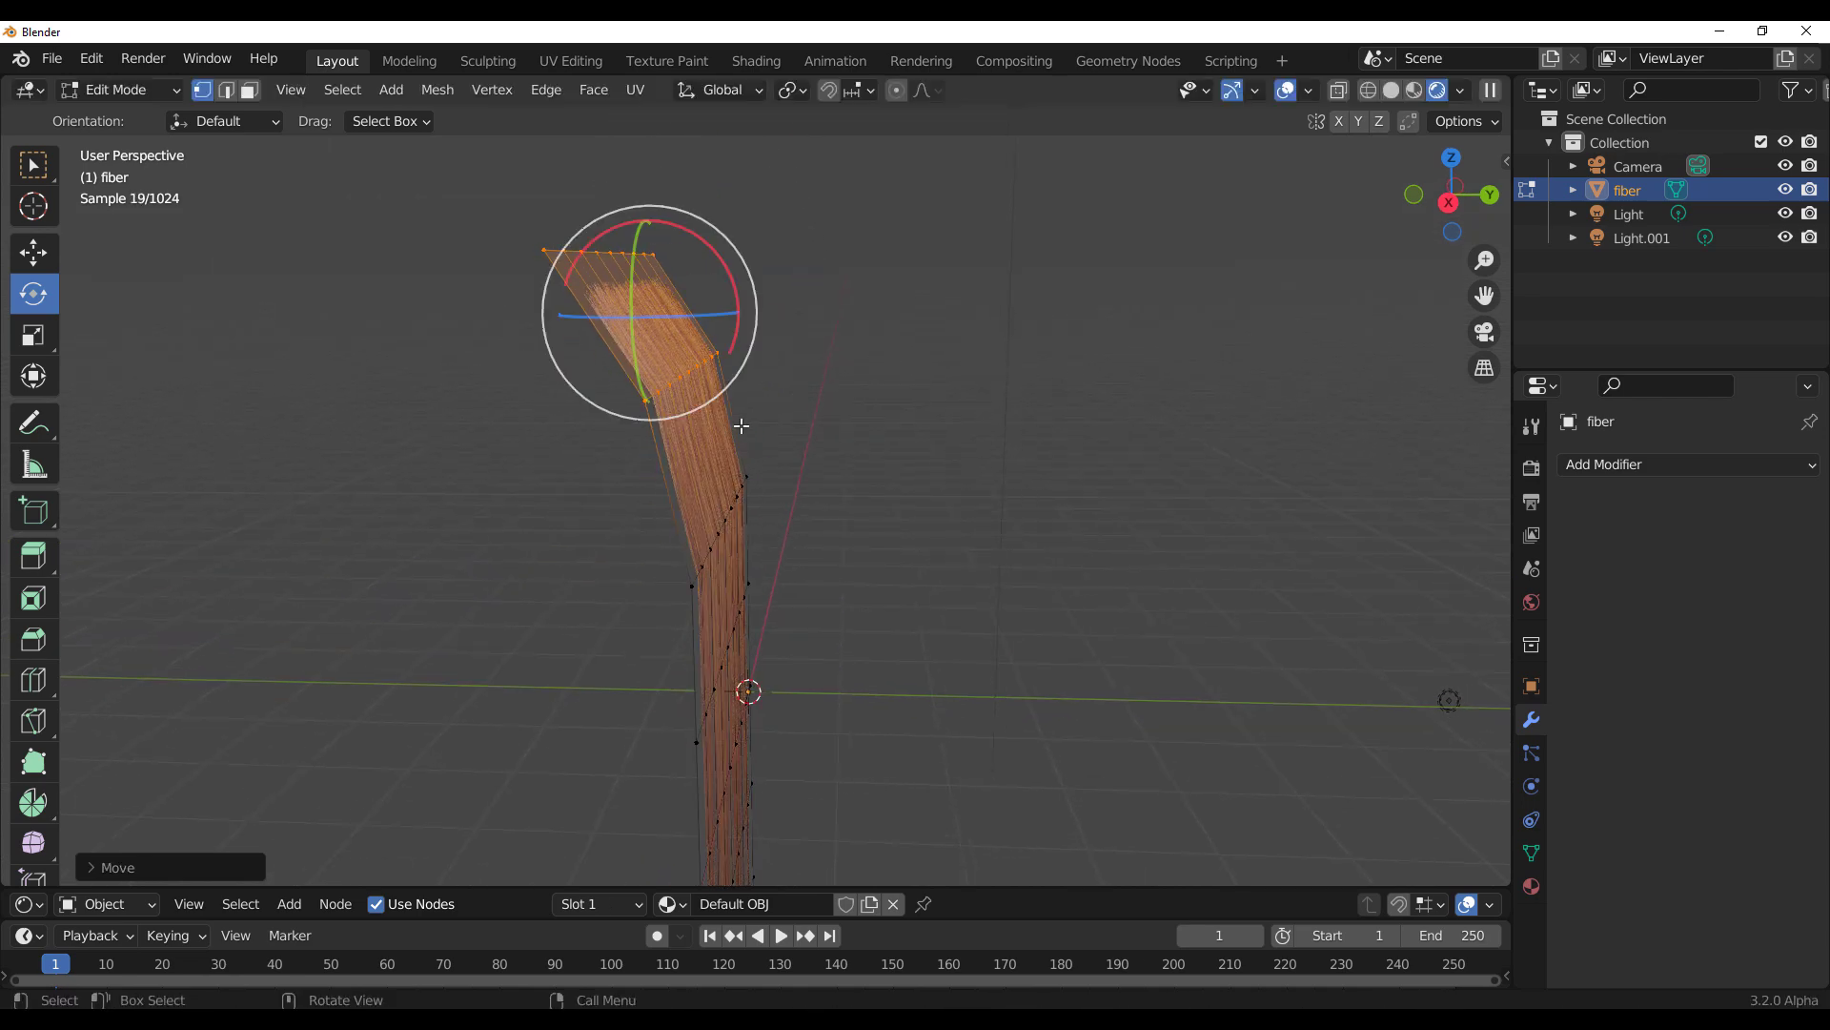
Step: Rotate and reposition the card's selected top vertices to refine the bend, and return to Object Mode to inspect the curved strands
mouse_move(744, 300)
mouse_down()
mouse_move(707, 274)
mouse_move(753, 295)
mouse_up()
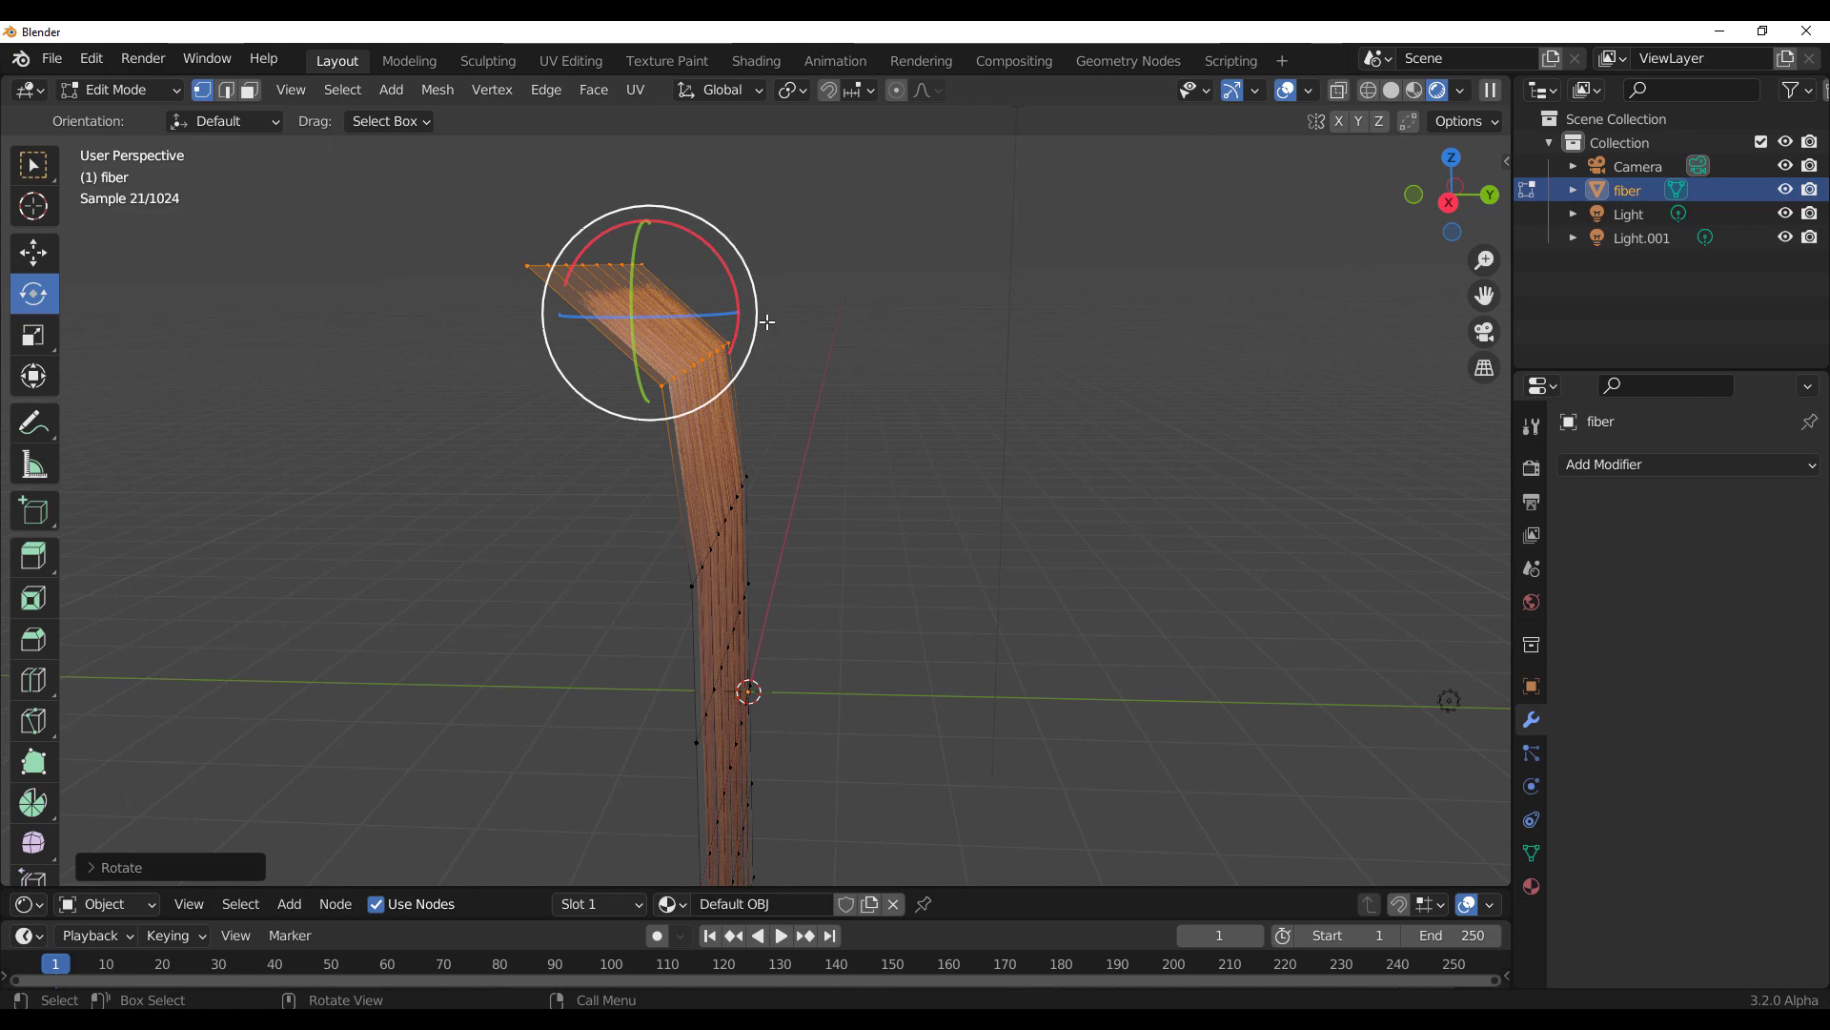
key(g)
click(706, 363)
key(Tab)
scroll(944, 439, down, 5)
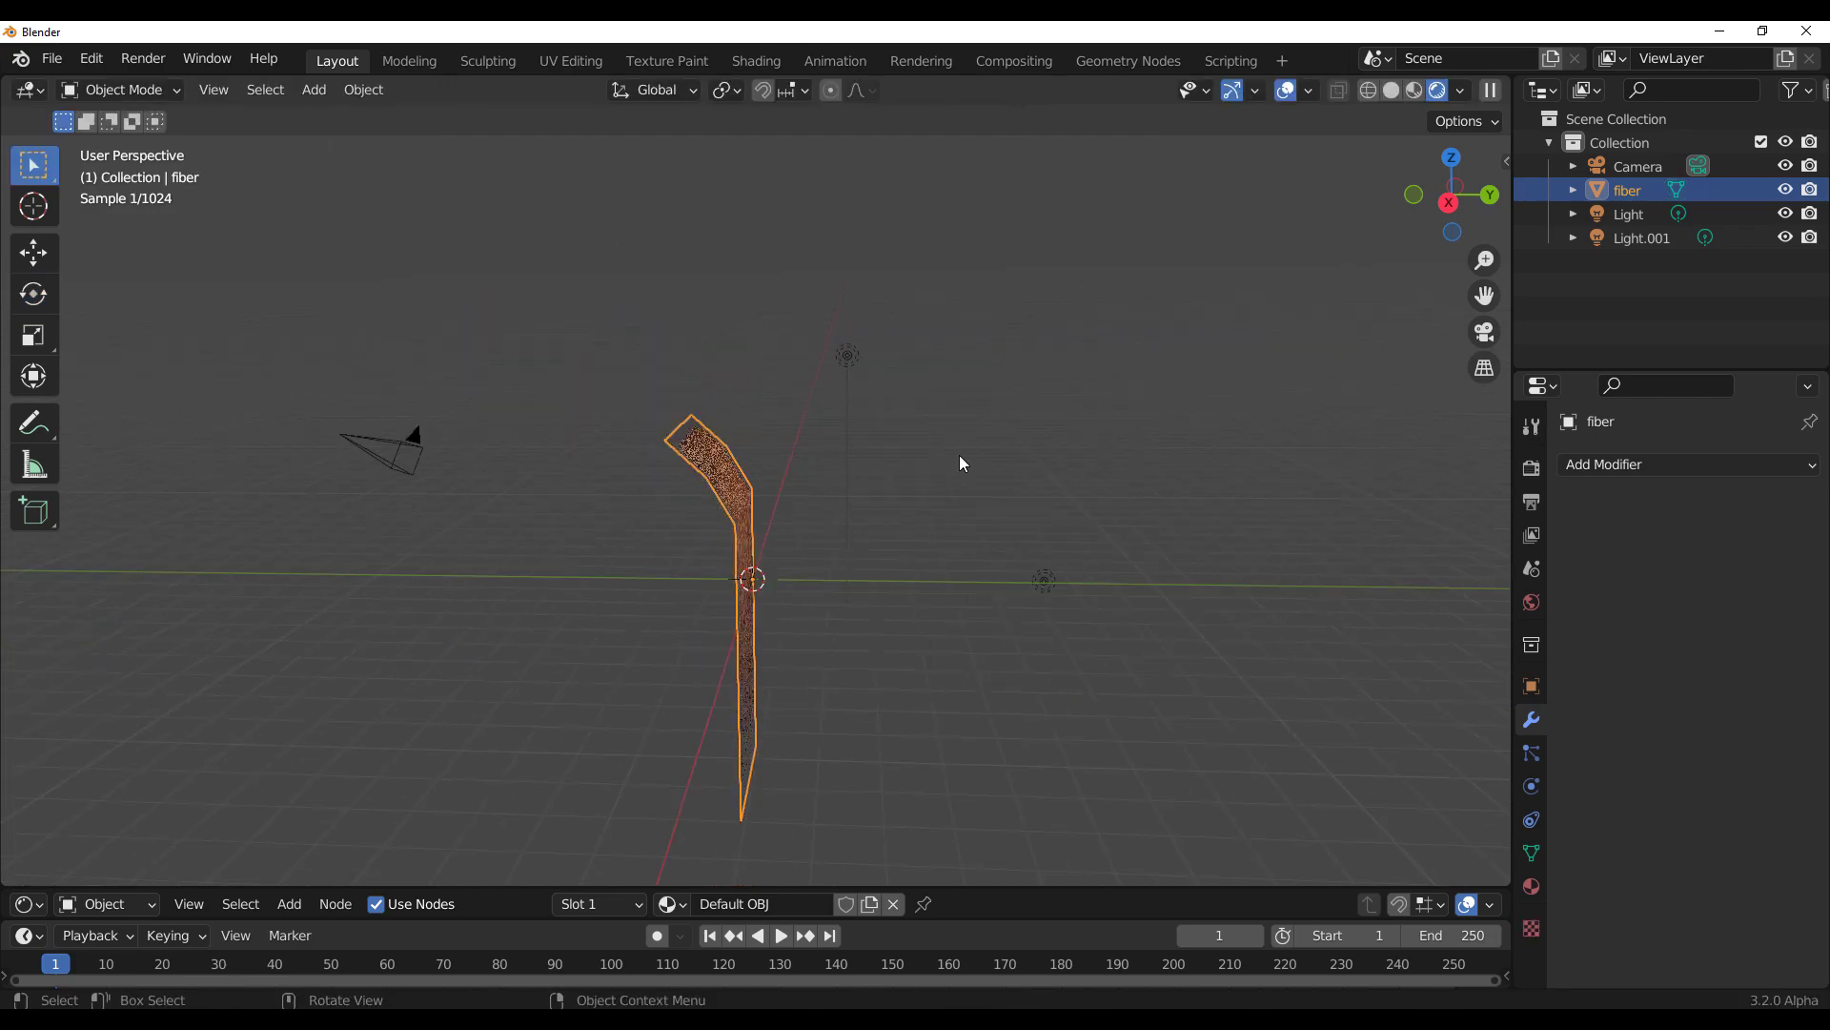
middle_drag(959, 455, 786, 505)
scroll(785, 514, up, 5)
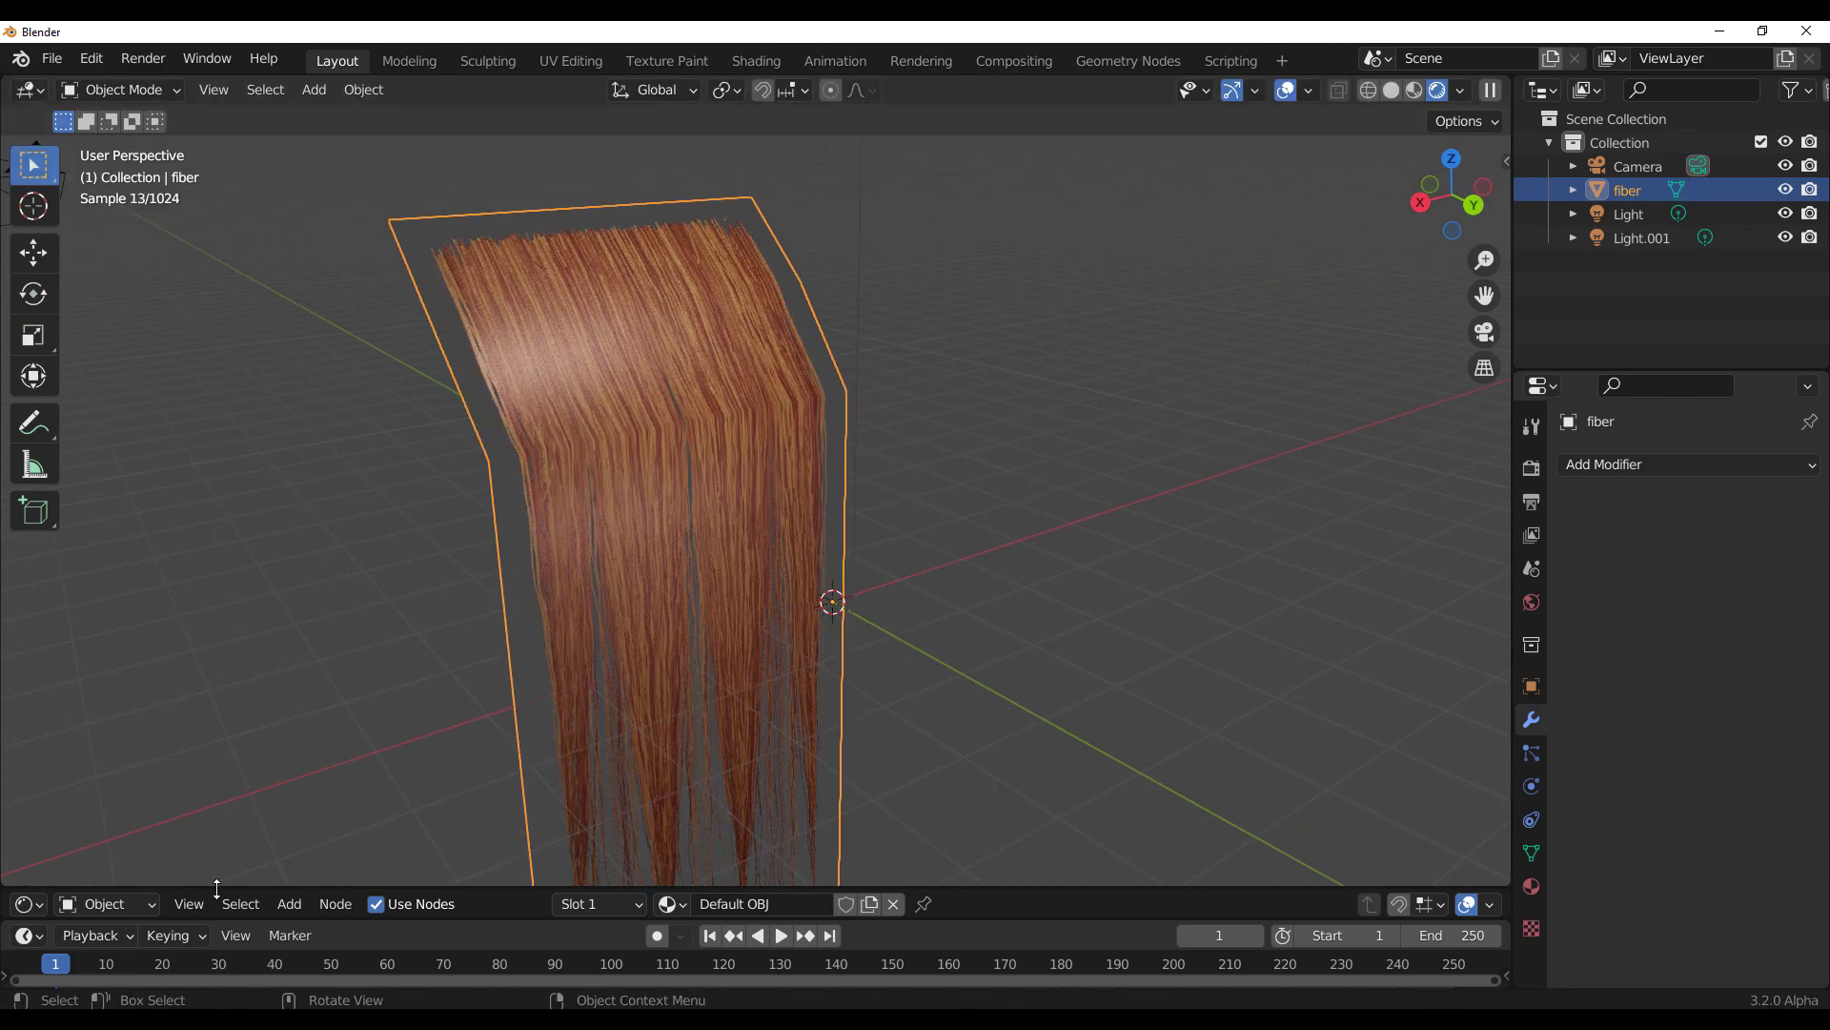
Step: Set the render engine to Eevee and display the material's settings beside the enlarged shader node area
drag(216, 888, 245, 570)
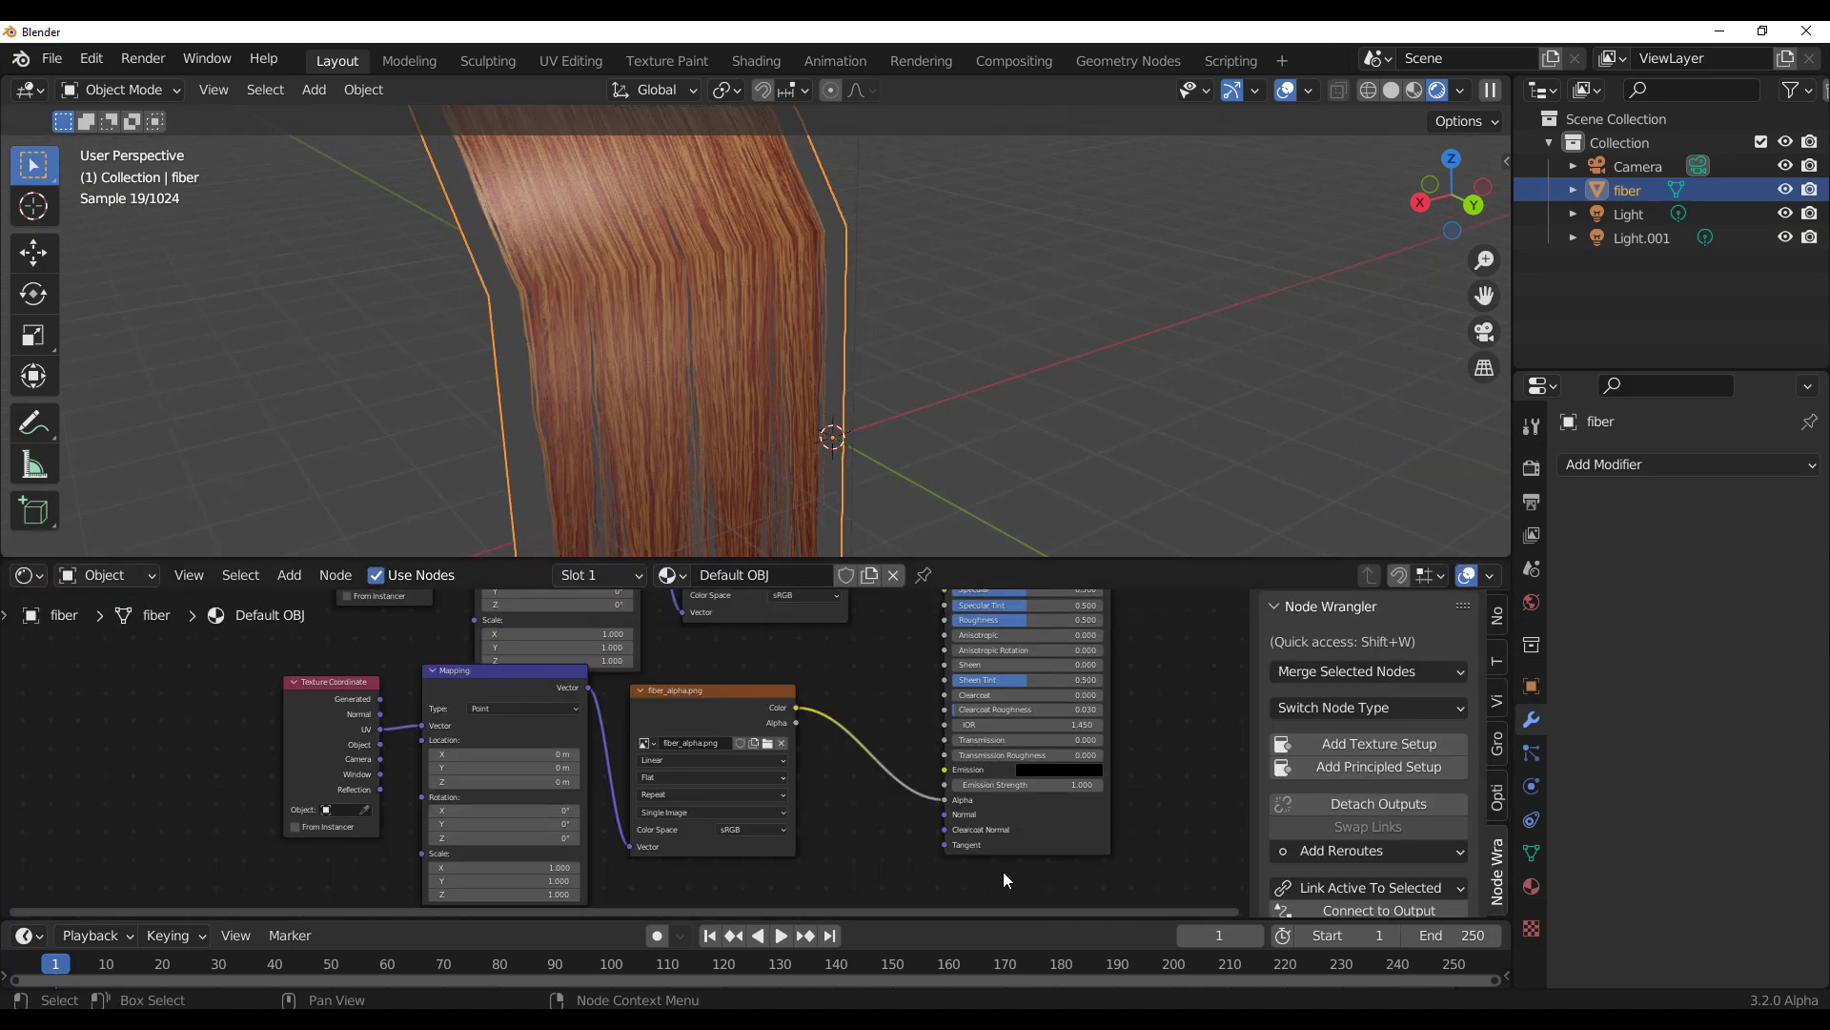
click(1532, 467)
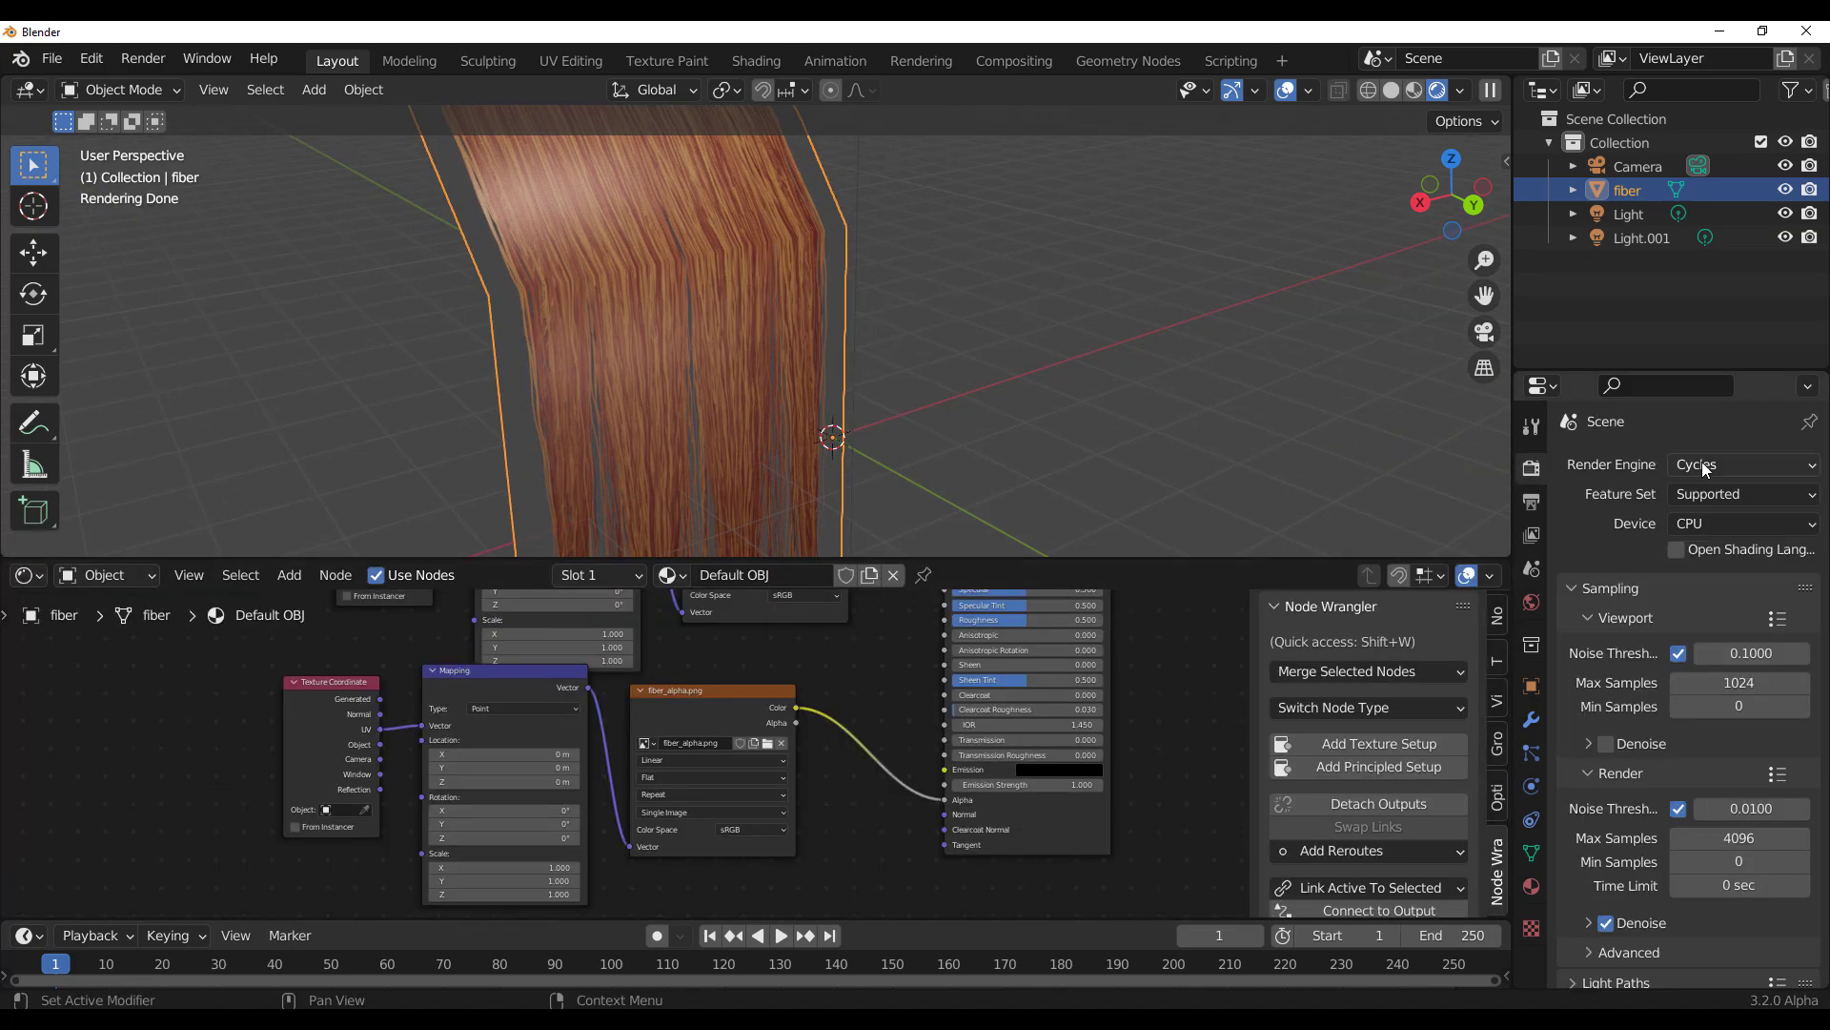
click(1701, 461)
click(1702, 498)
scroll(1252, 787, down, 2)
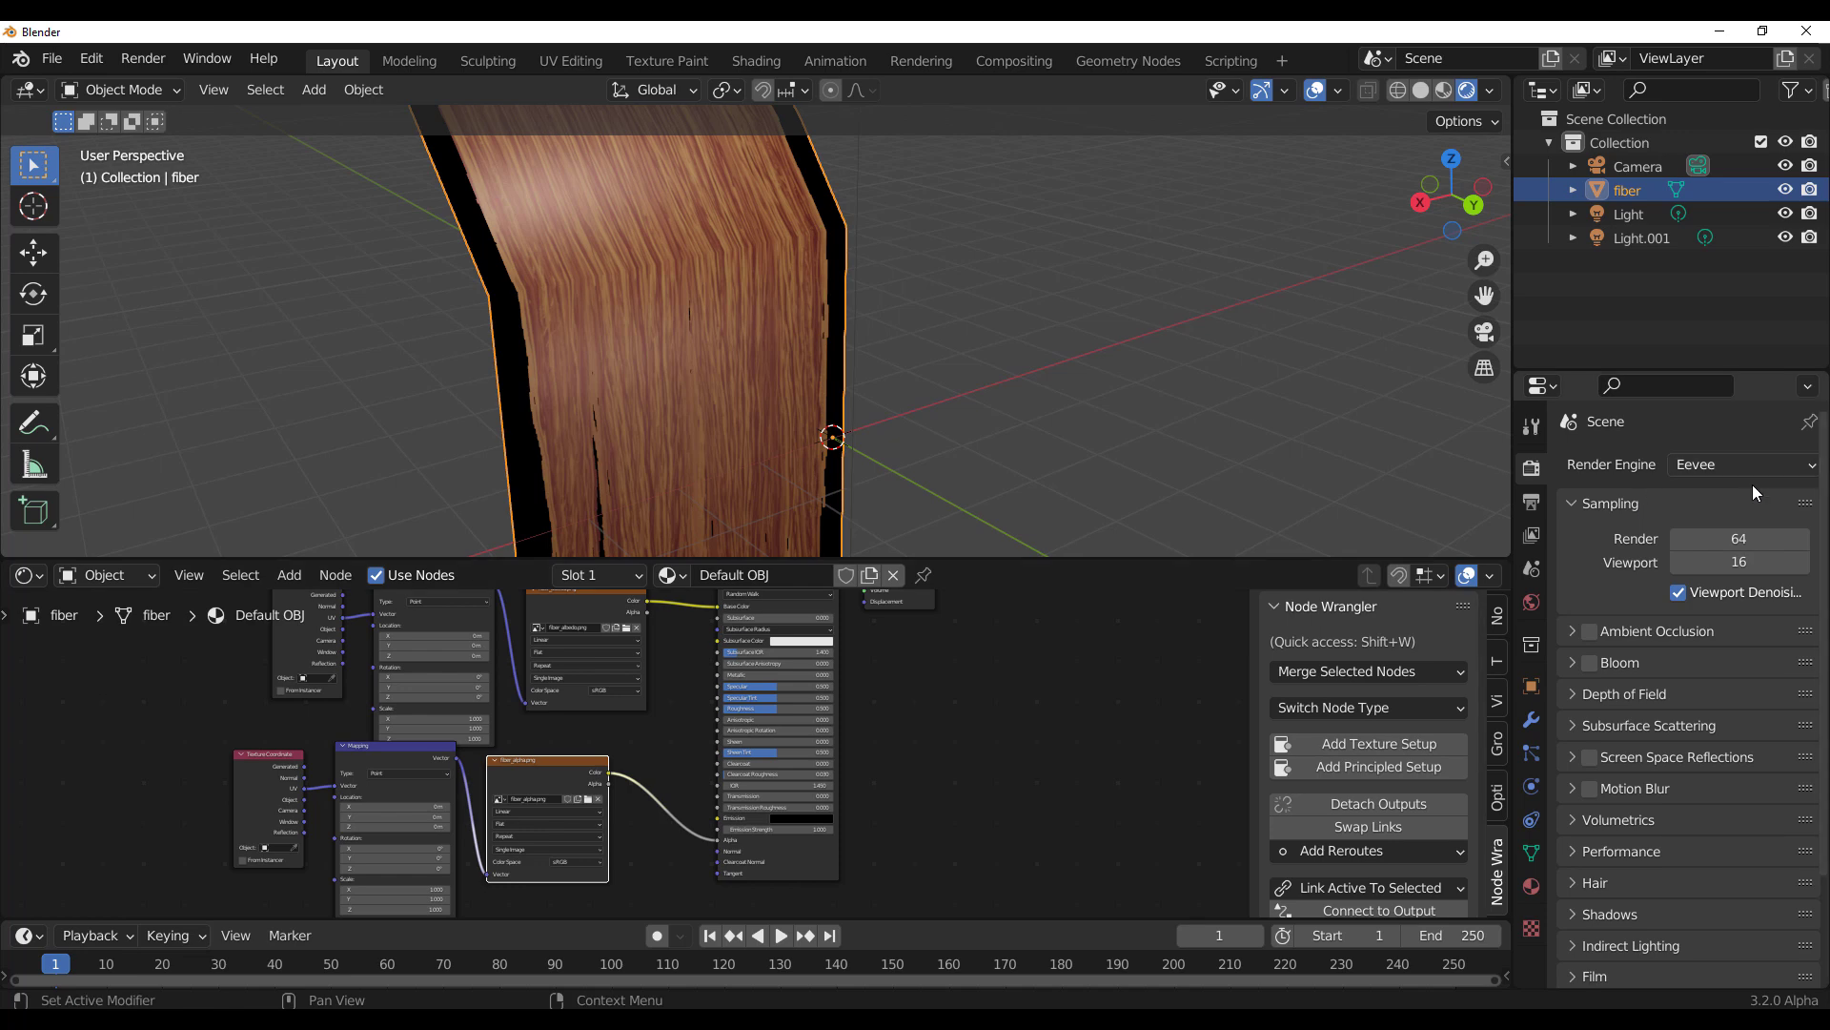
click(1499, 798)
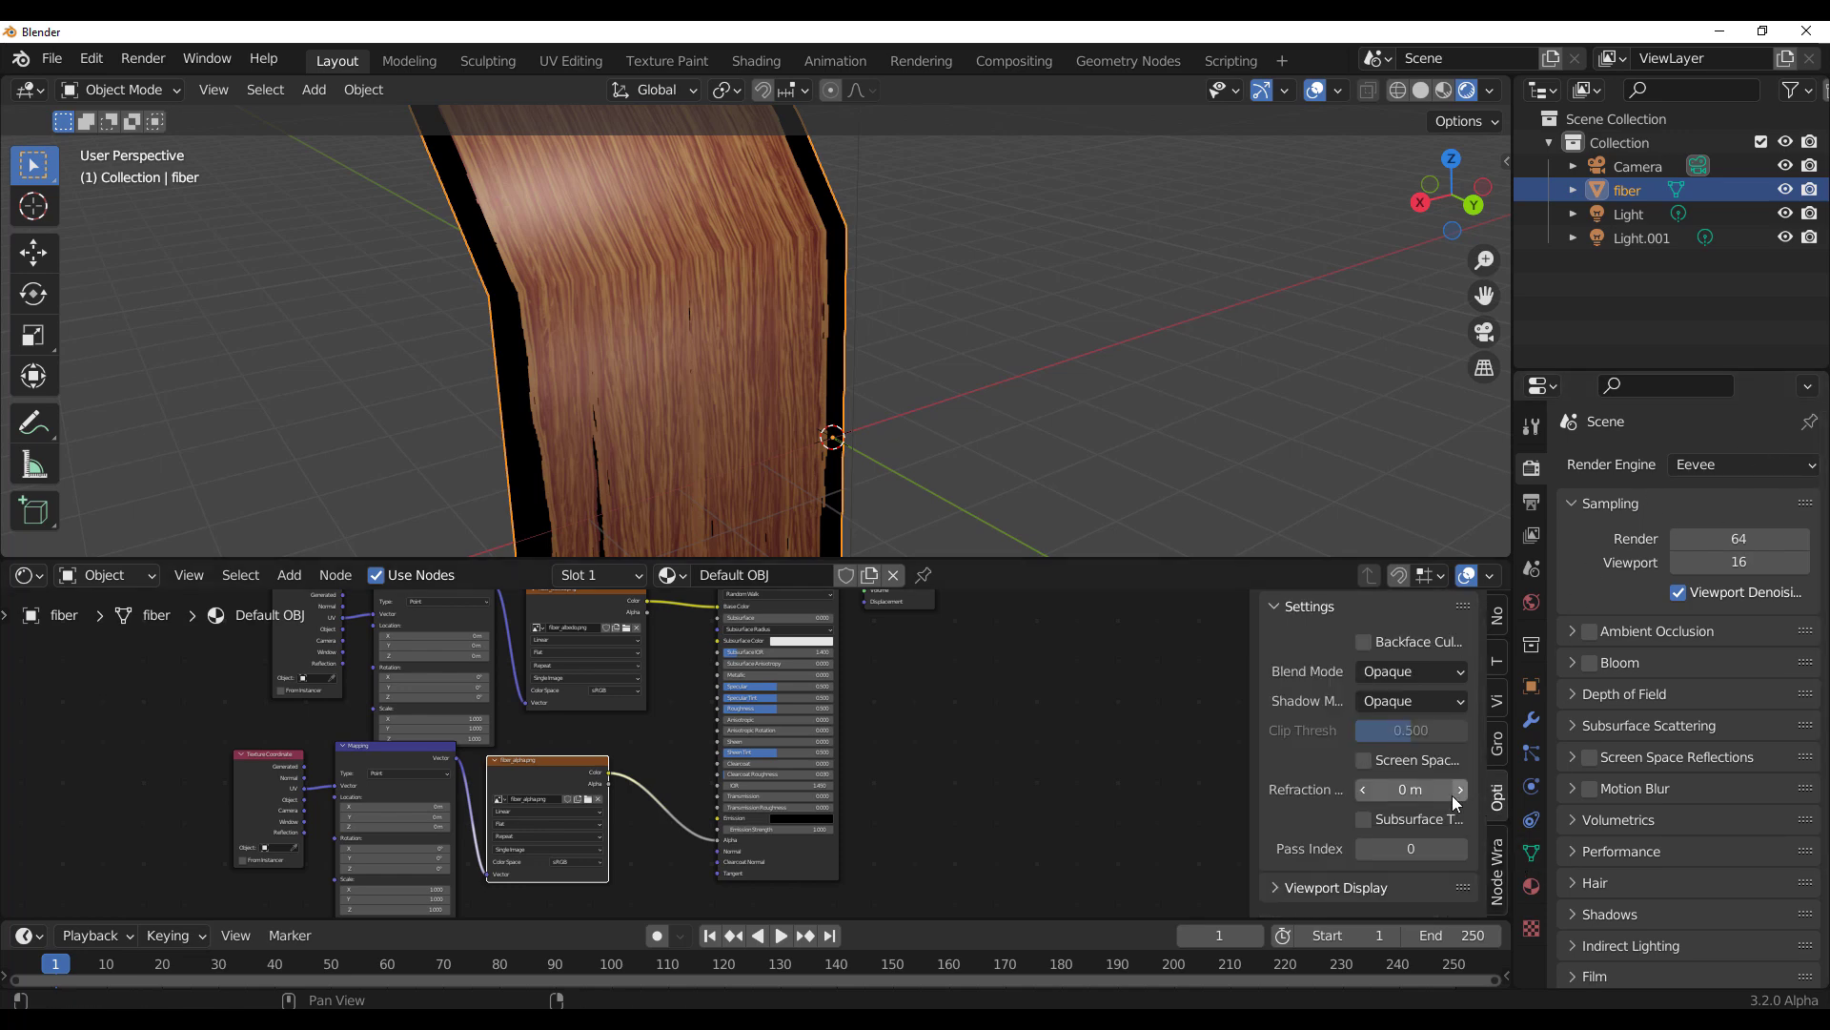
Step: Try the Alpha Clip blend mode on the hair card's material and examine the strand edges
click(1412, 671)
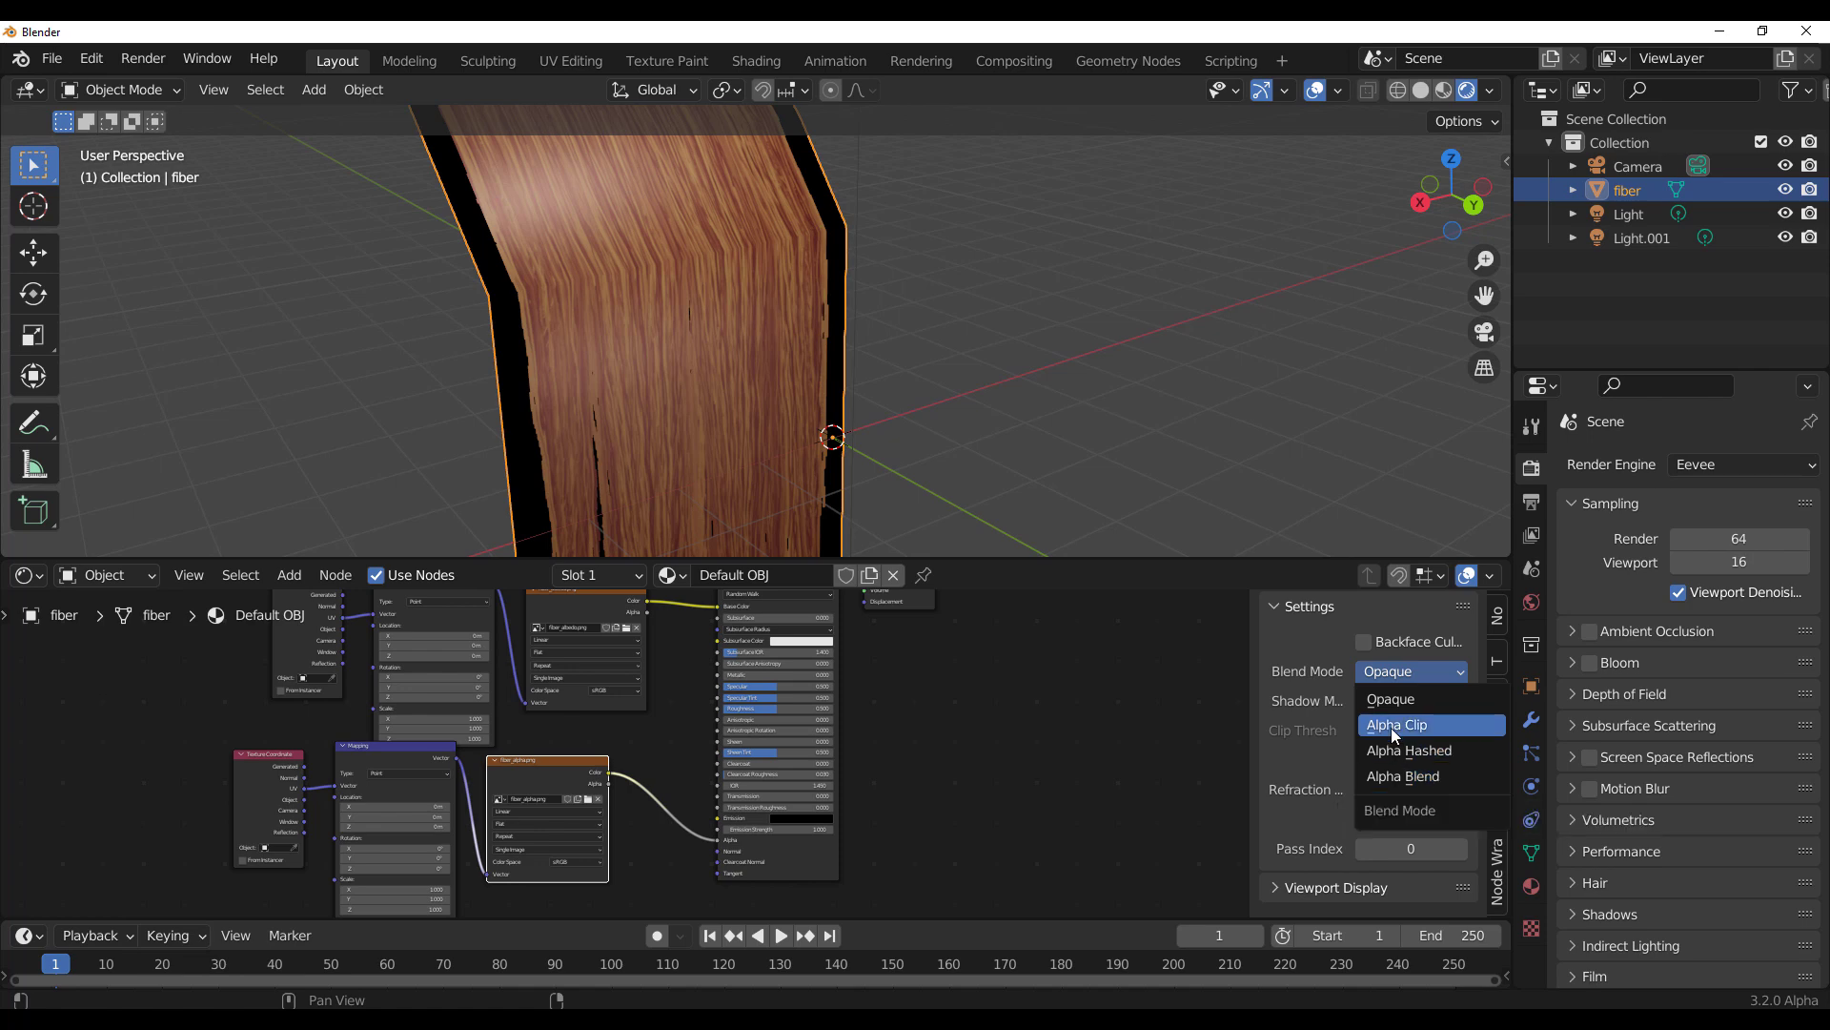
click(1394, 726)
scroll(825, 354, down, 5)
middle_drag(825, 355, 778, 373)
Step: Set the hair material's blend mode to Alpha Hashed and examine the strands' transparency from several angles
click(1428, 673)
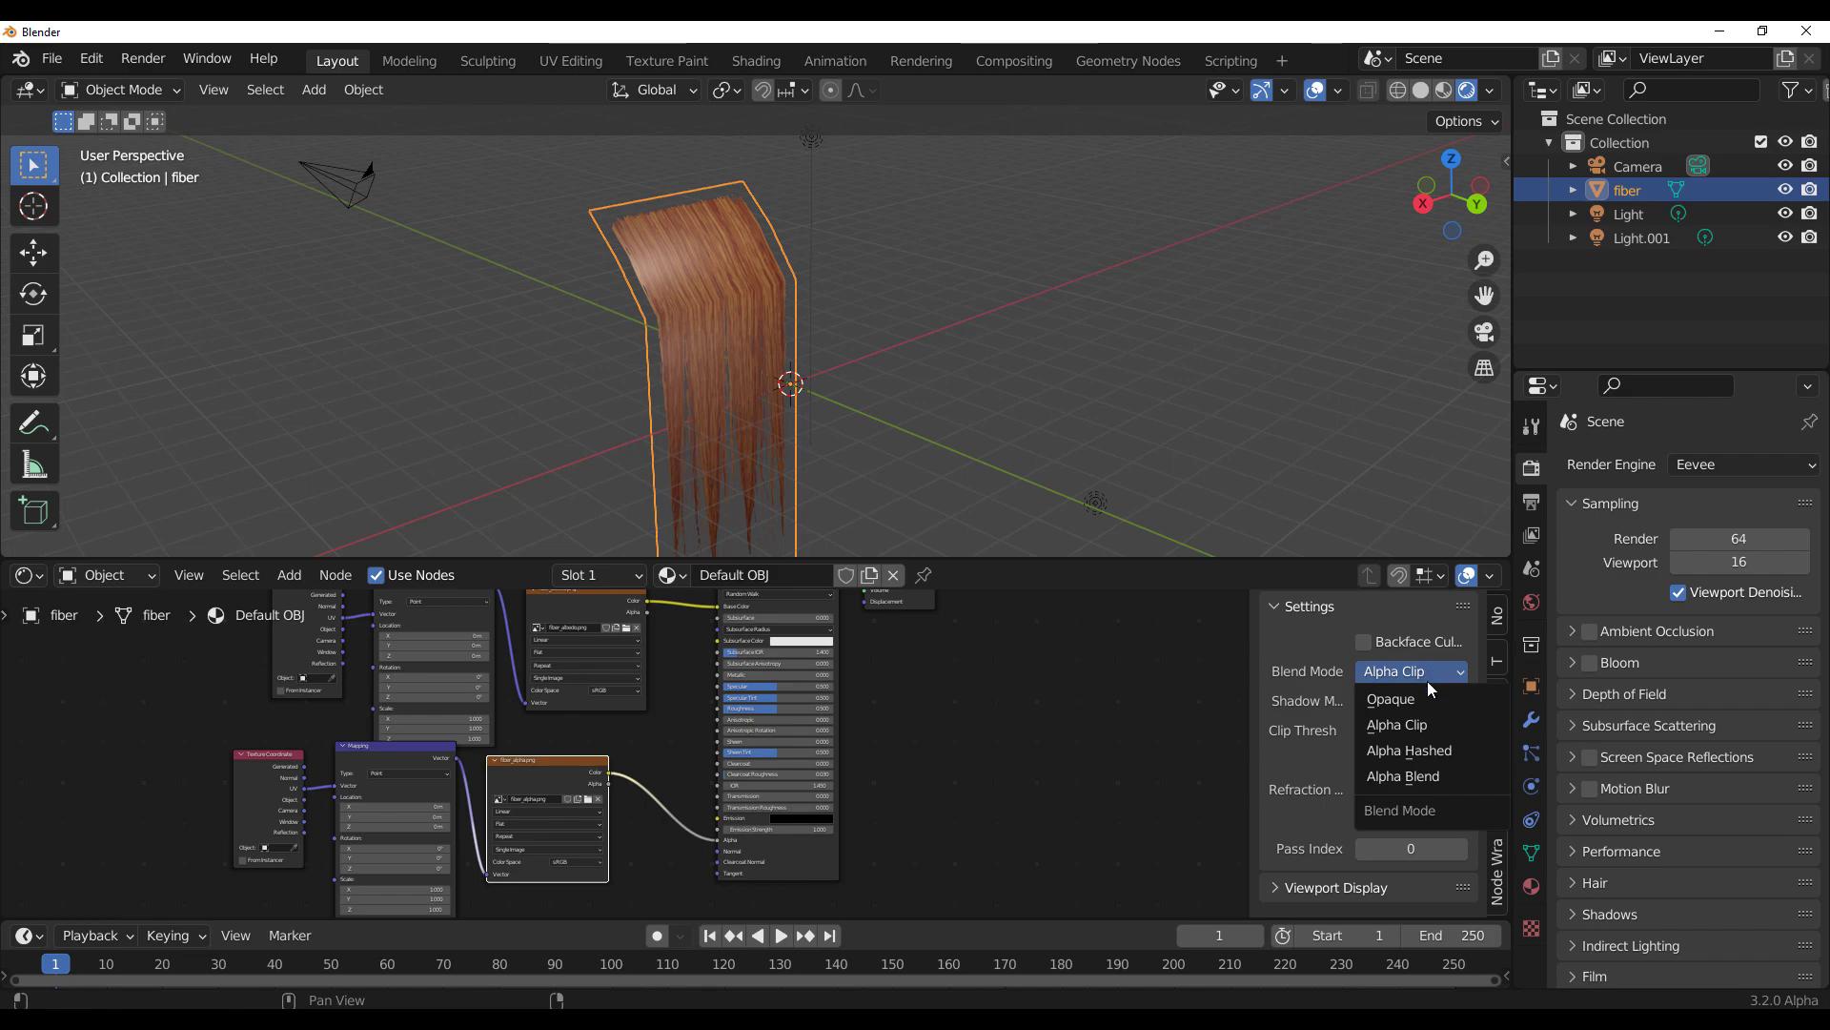
click(1397, 757)
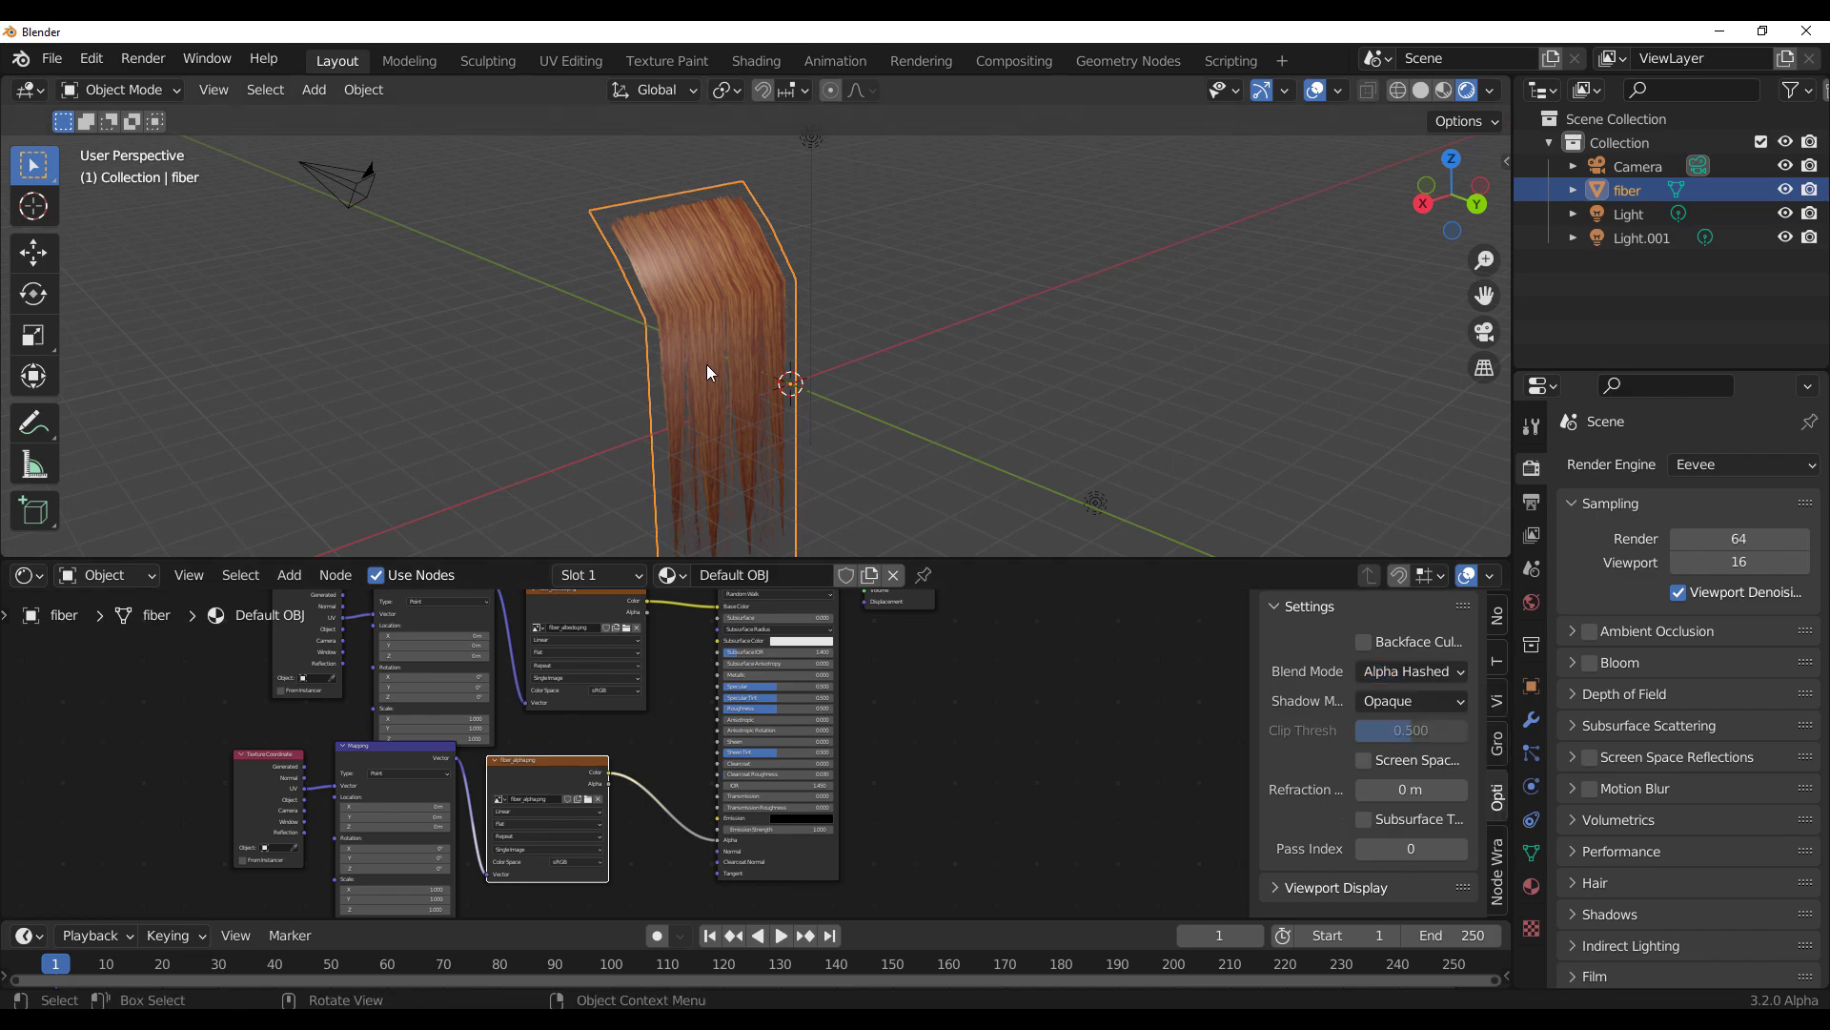
mouse_move(706, 364)
middle_down()
mouse_move(986, 381)
mouse_move(706, 384)
middle_up()
scroll(817, 528, up, 5)
middle_drag(816, 528, 520, 329)
scroll(860, 305, down, 5)
middle_drag(859, 305, 1012, 296)
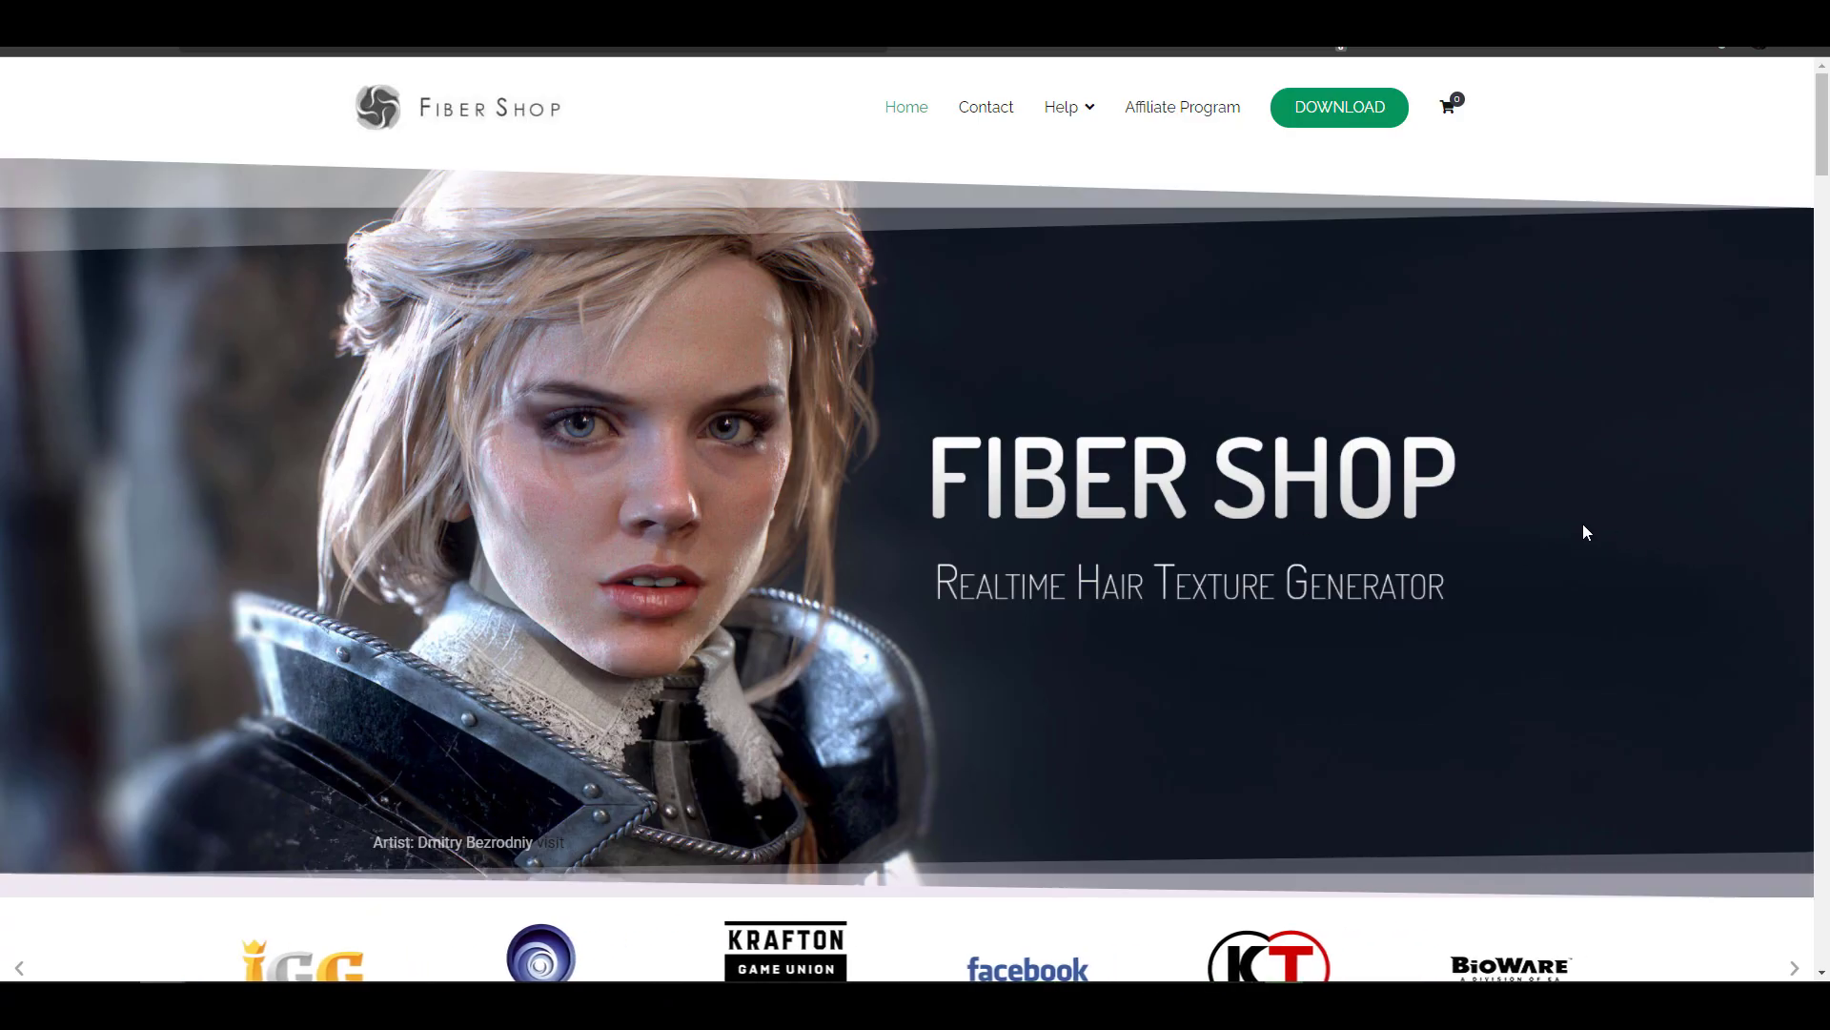
Step: Switch to the Fiber Shop website and review its feature sections on real-time passes, blocks, map export and layer-based texturing
scroll(1471, 531, down, 7)
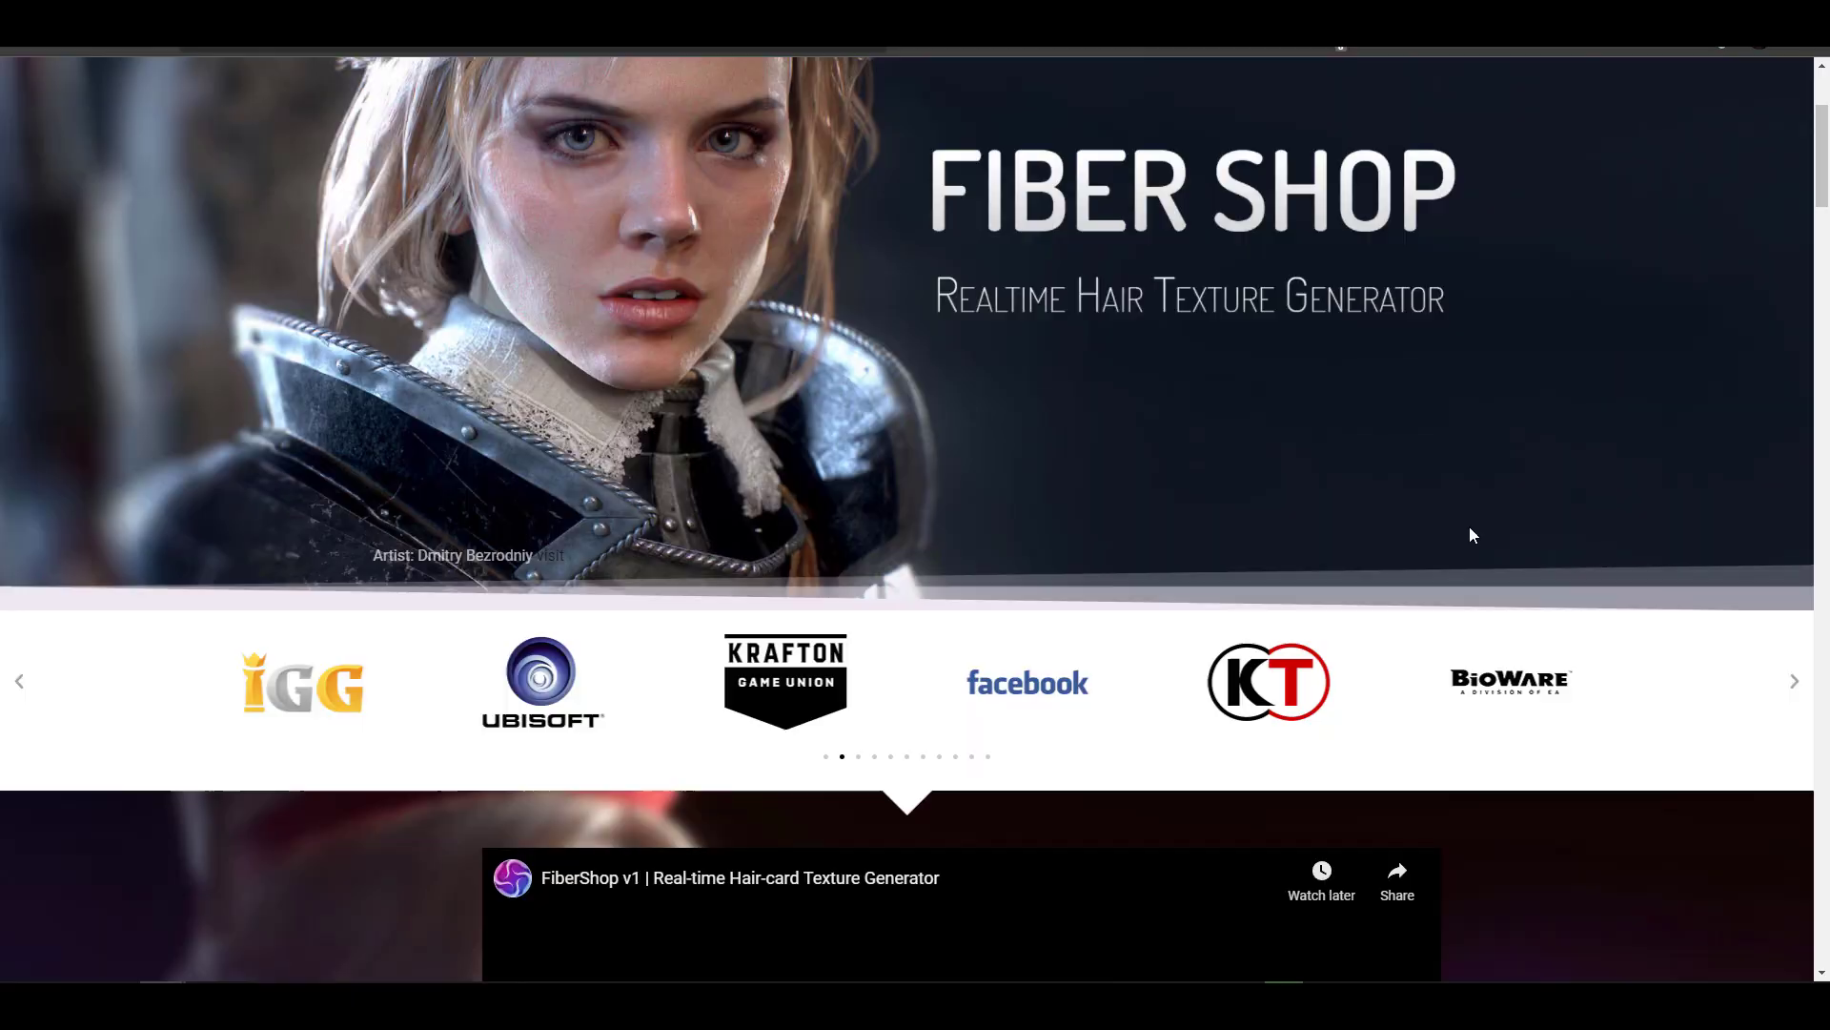
scroll(1474, 515, up, 7)
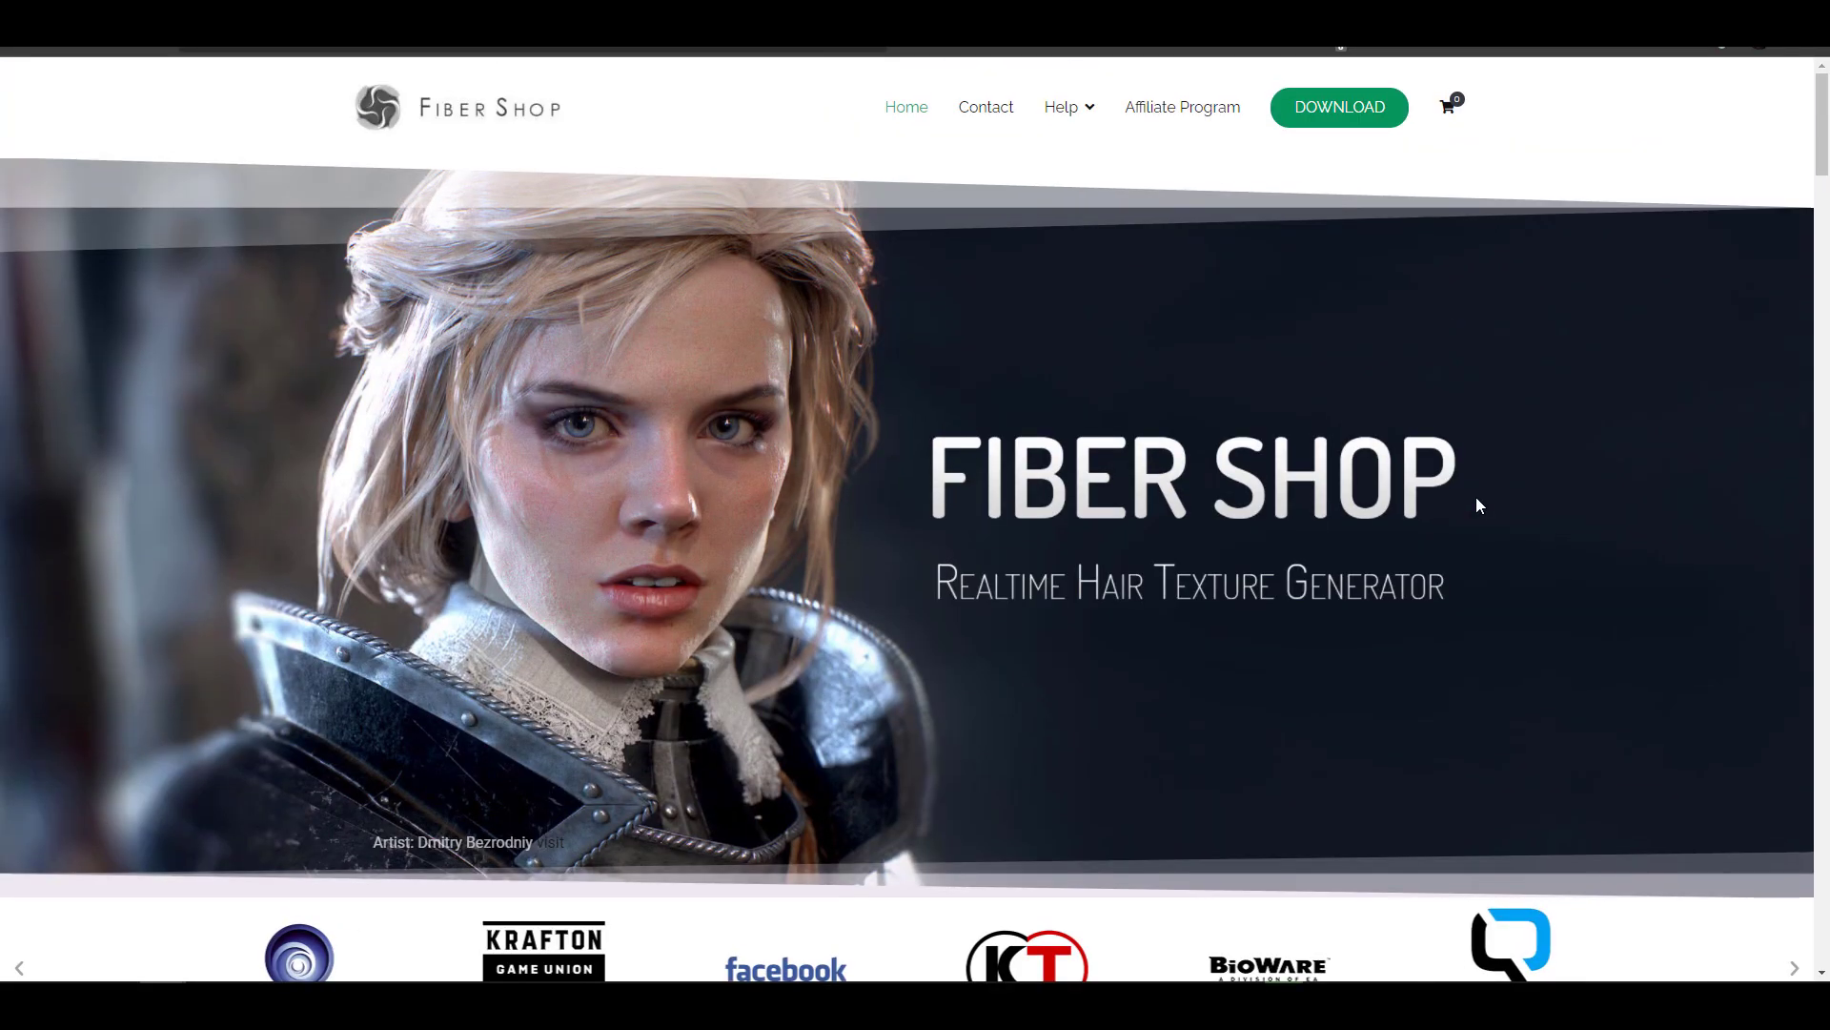
scroll(1476, 497, down, 10)
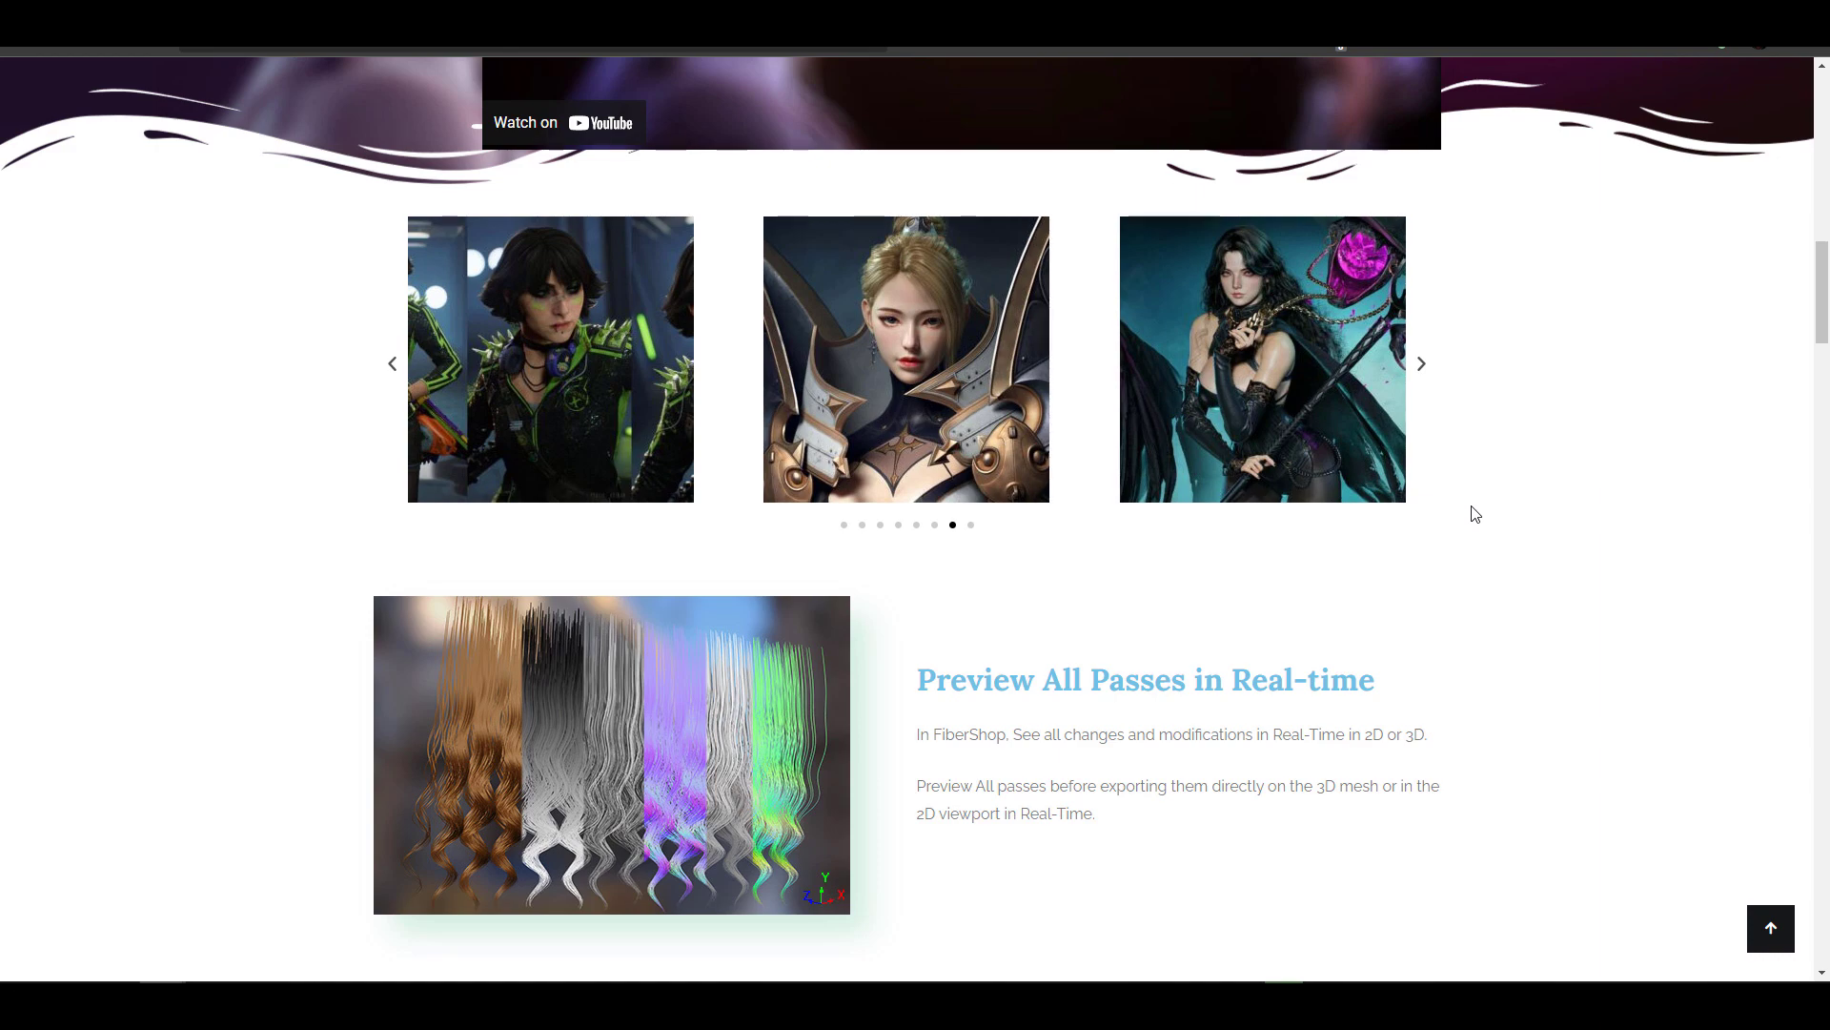
scroll(1475, 512, down, 6)
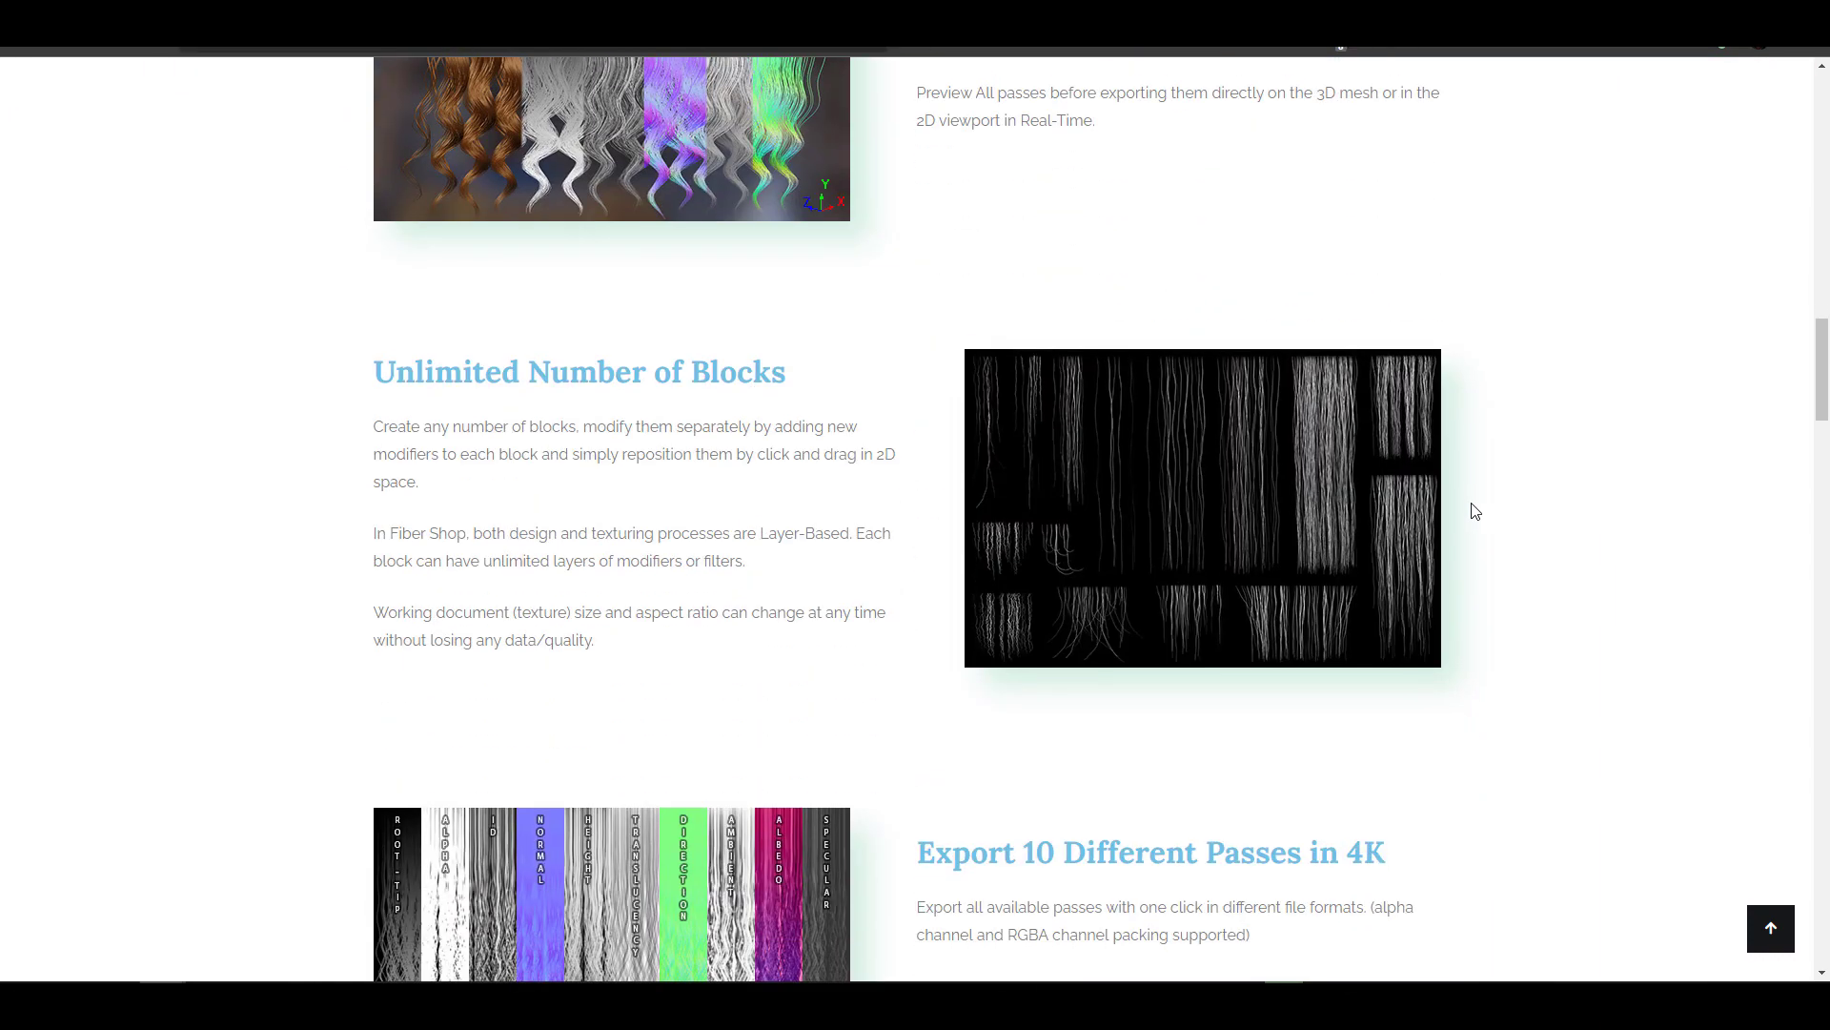
scroll(1474, 511, down, 3)
scroll(855, 572, up, 3)
scroll(1243, 472, down, 1)
scroll(1301, 449, down, 3)
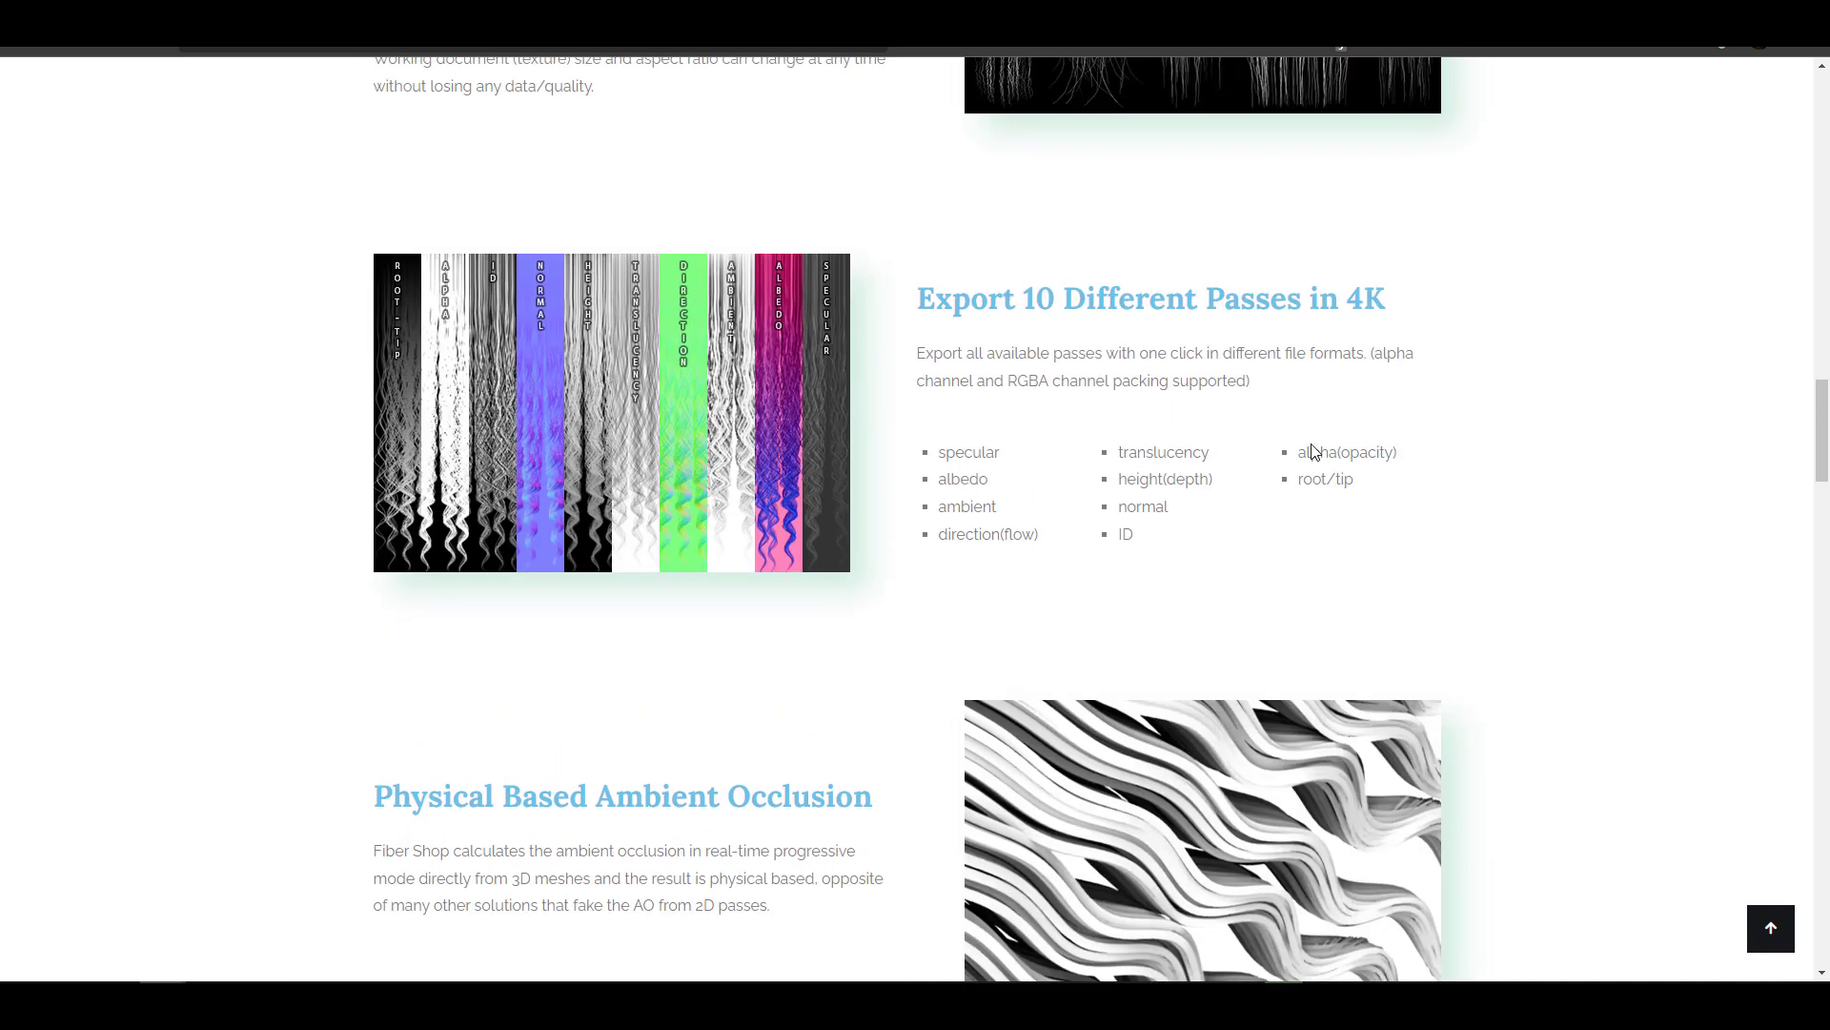
scroll(1312, 448, down, 18)
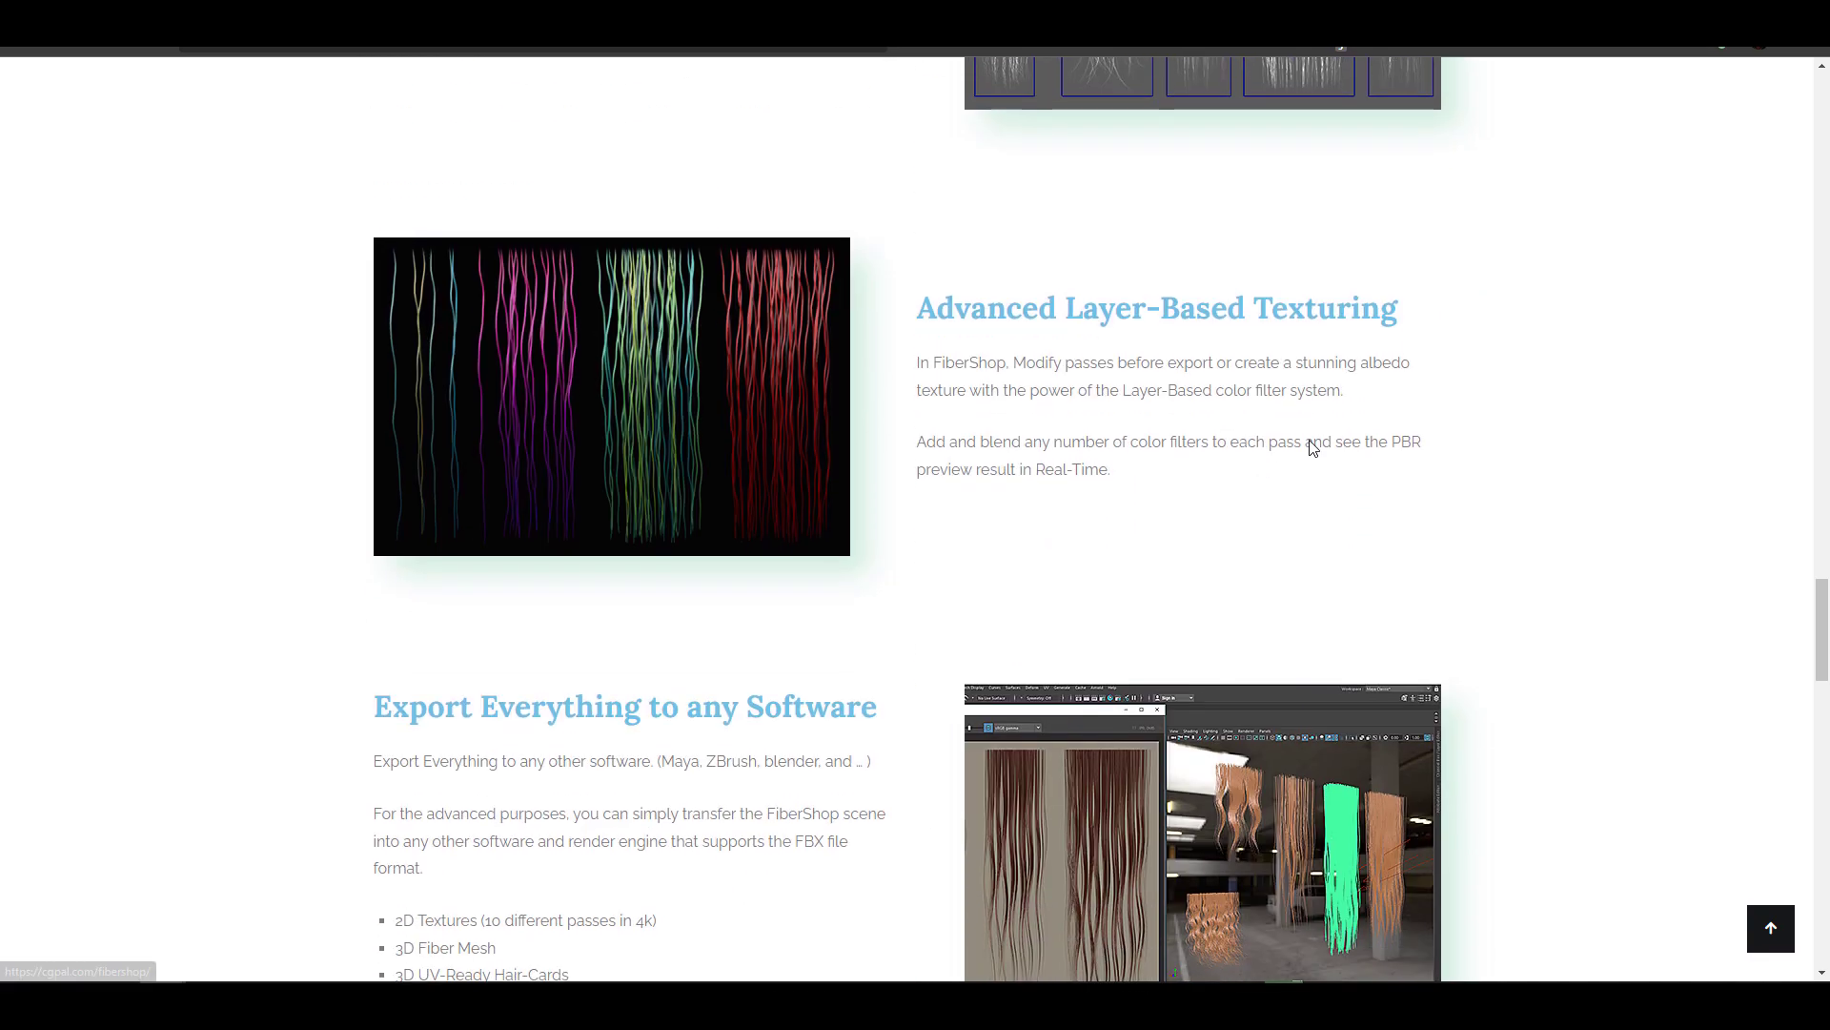
scroll(1310, 446, down, 13)
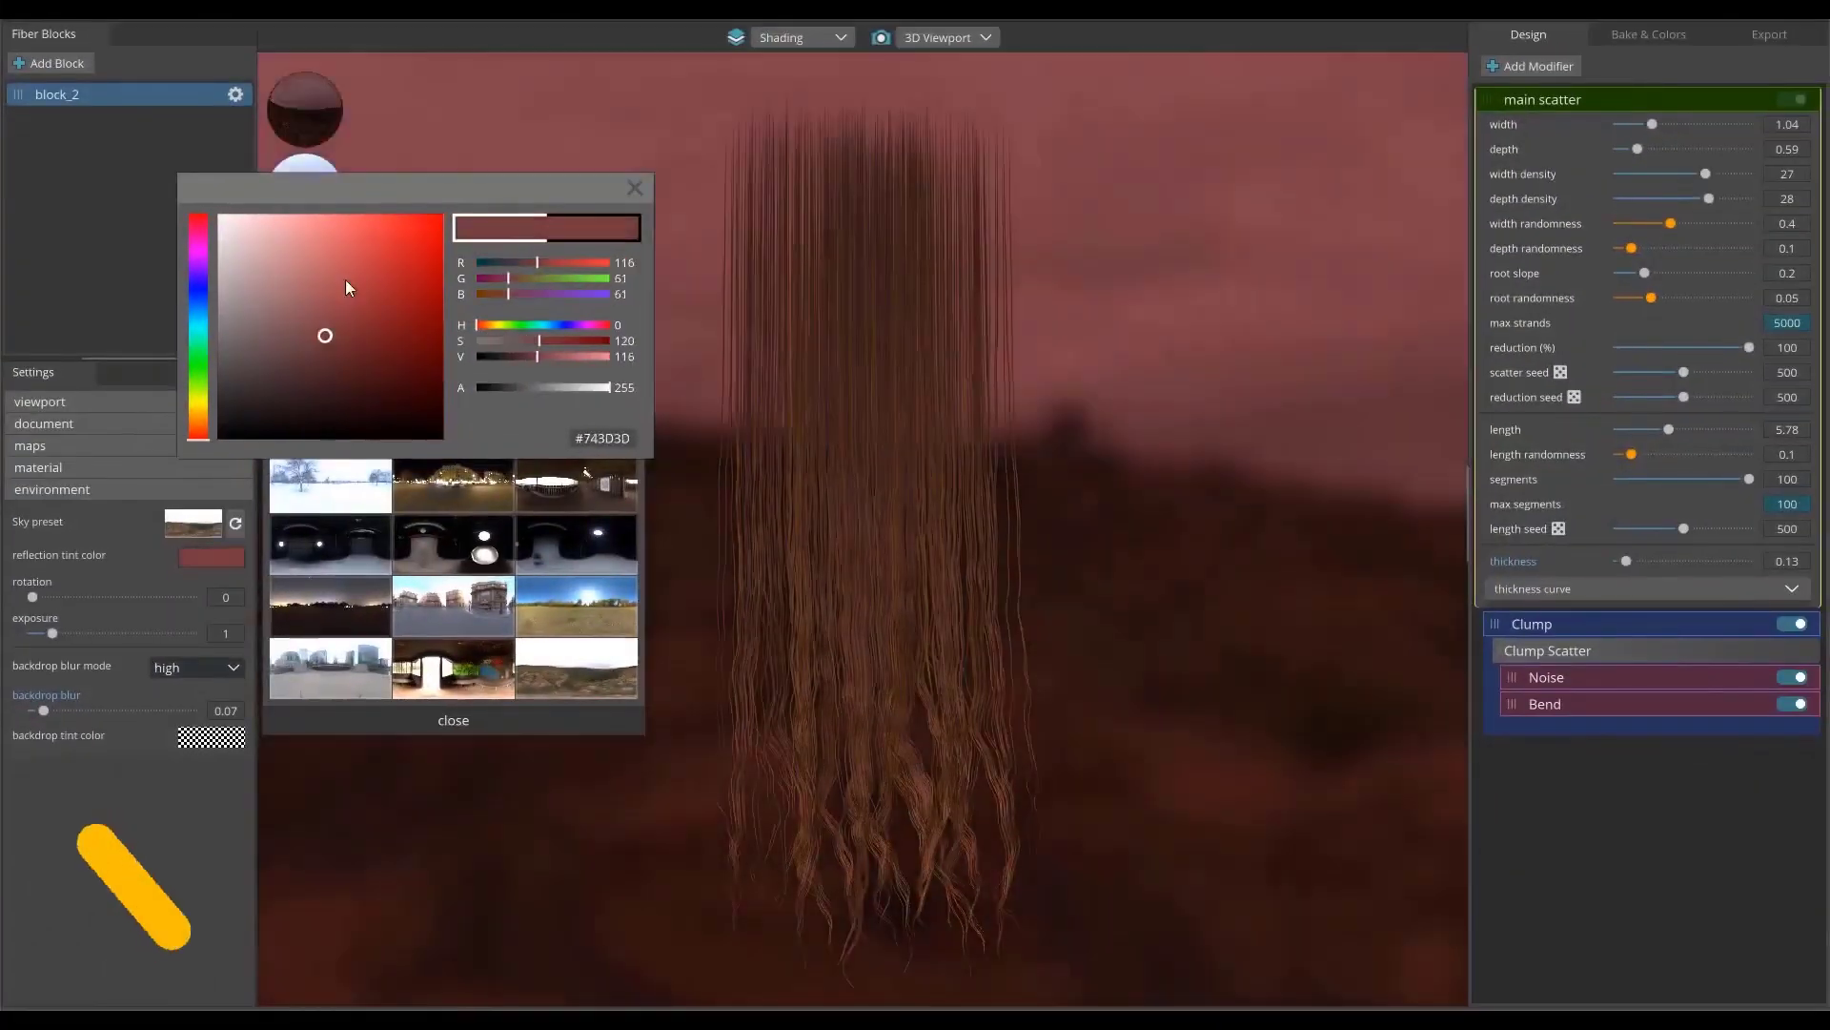
Step: In FiberShop's environment settings, change the reflection tint color to a pale blue, about #BFC2FF, and set the backdrop blur to 0.74
drag(345, 286, 269, 212)
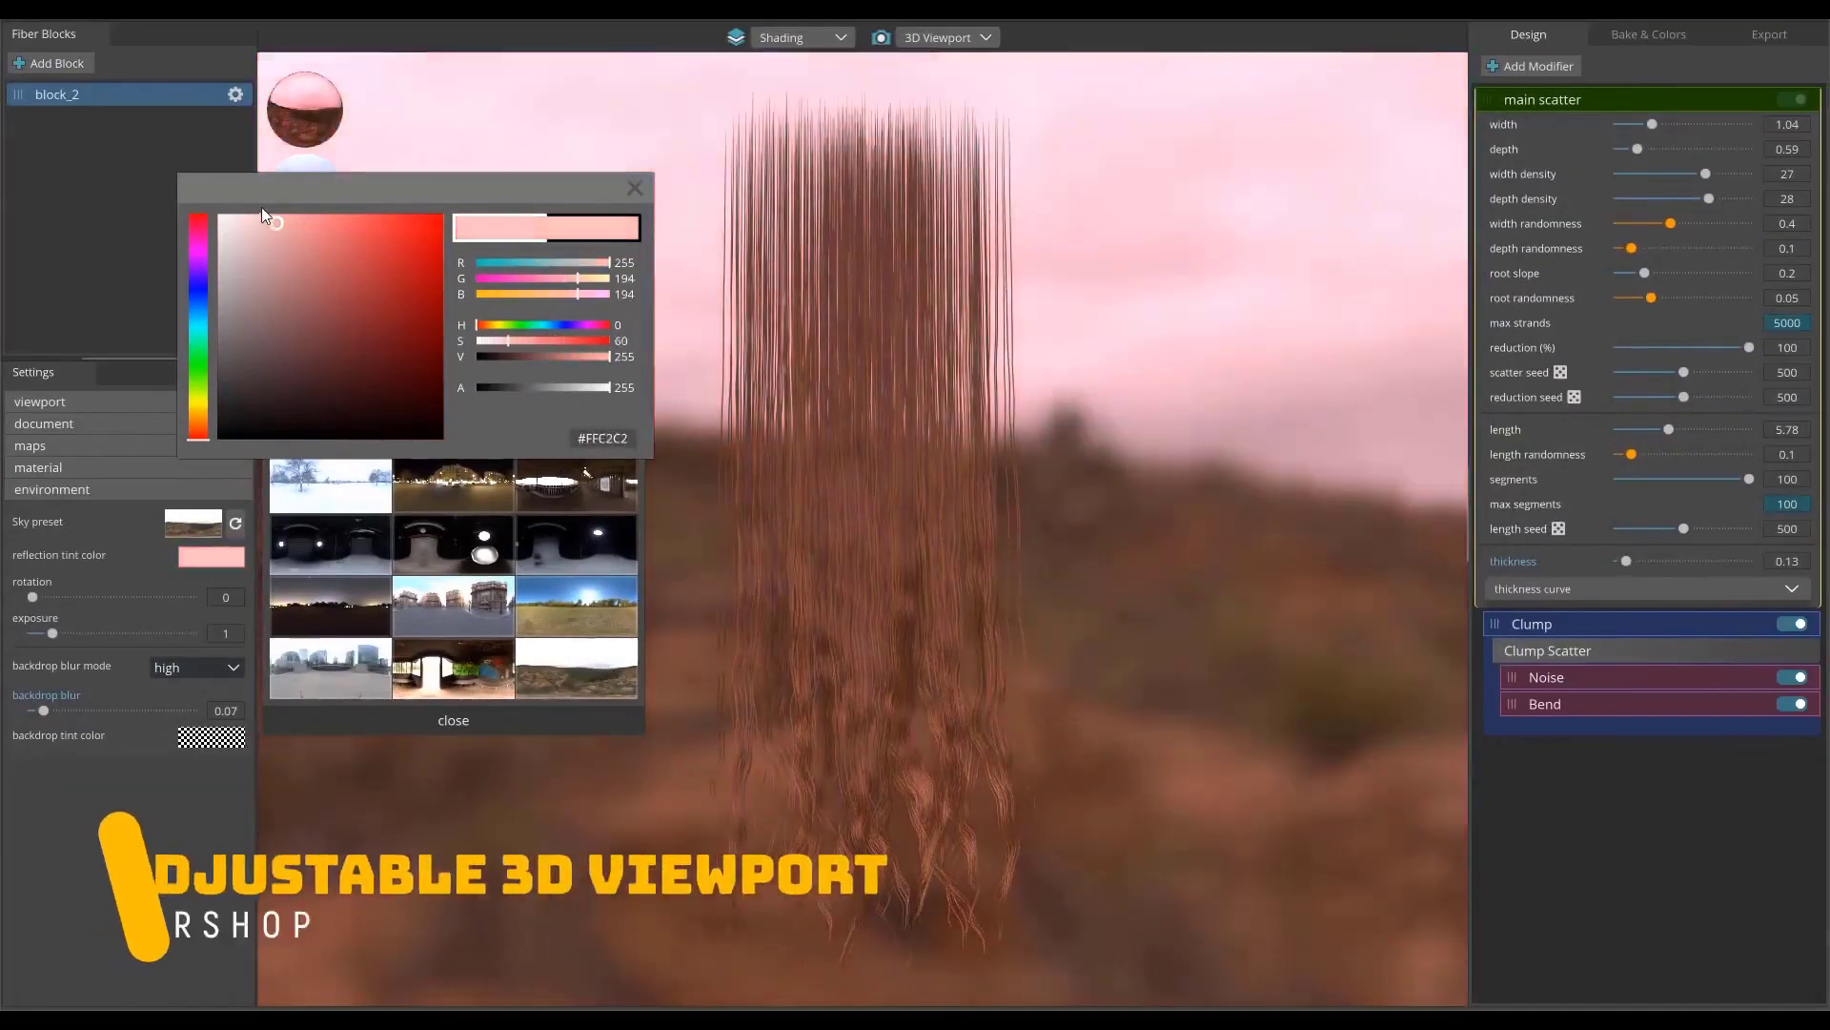
drag(198, 434, 199, 290)
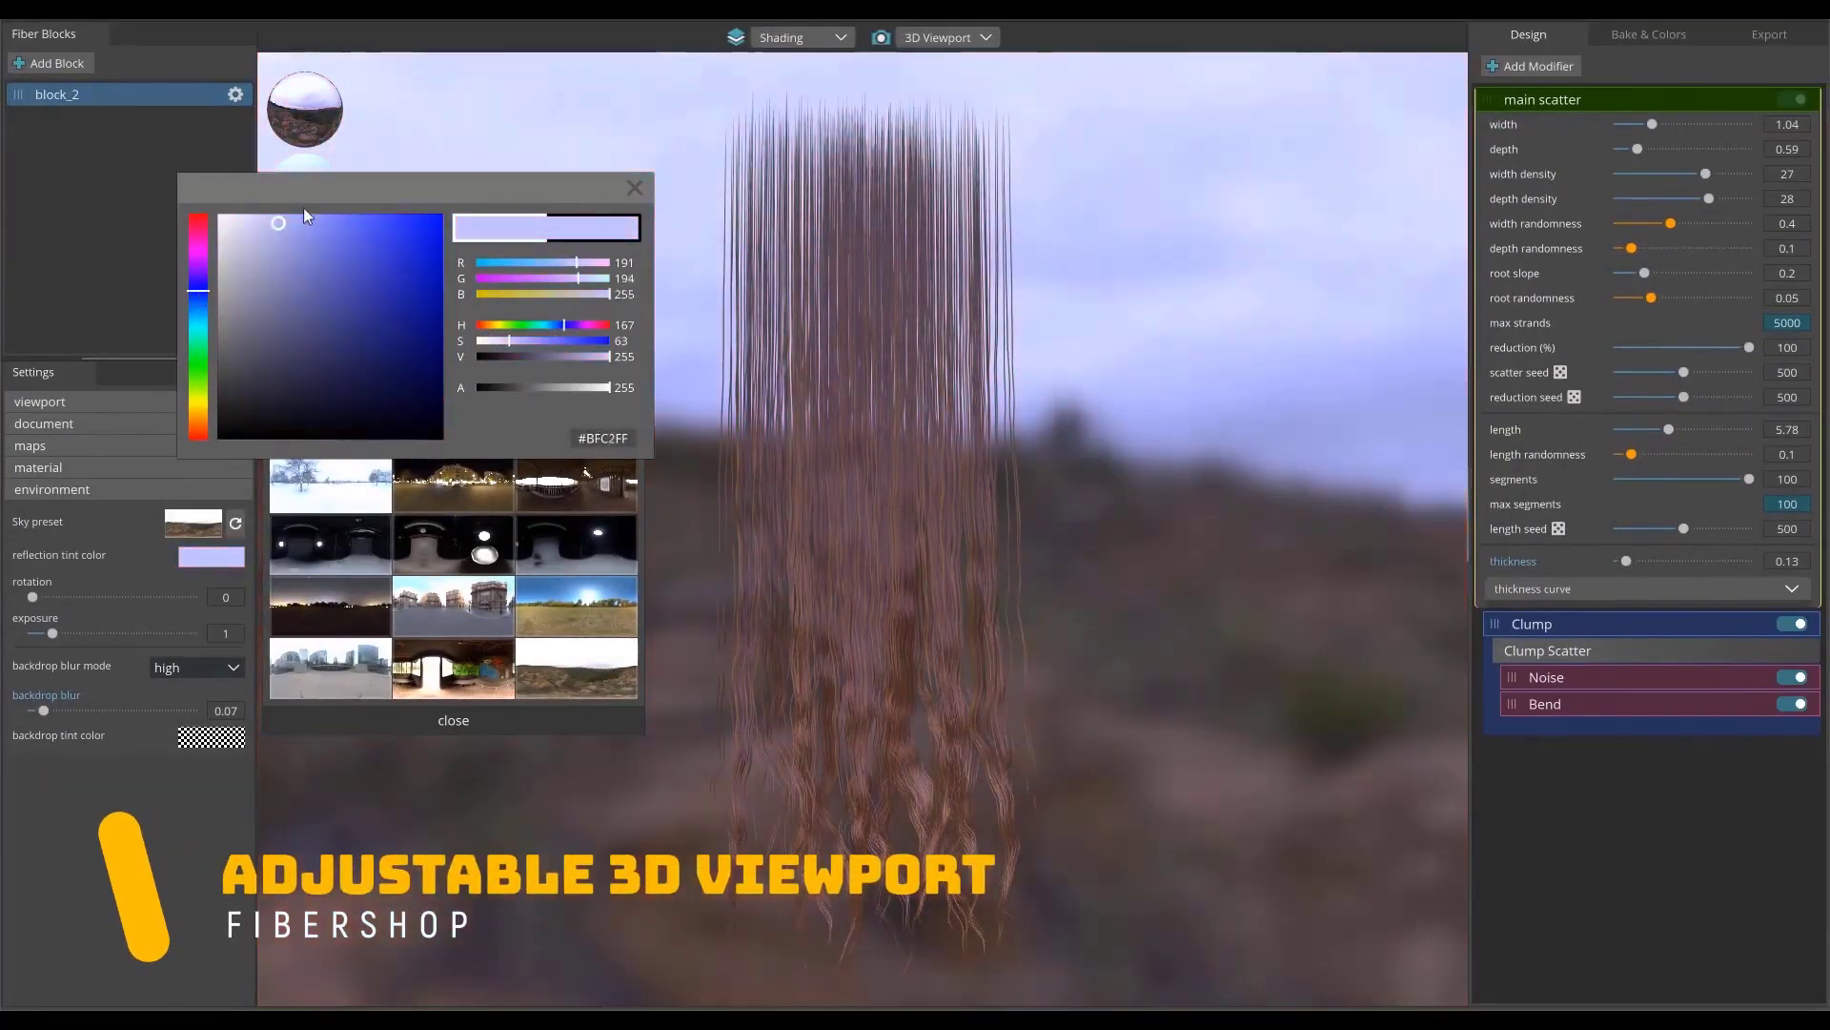
click(431, 137)
mouse_move(50, 635)
mouse_down()
mouse_move(65, 625)
mouse_move(50, 626)
mouse_up()
drag(43, 710, 150, 713)
Step: Change the environment's backdrop tint color to a dark blue, #2F3A4B
click(211, 737)
click(264, 387)
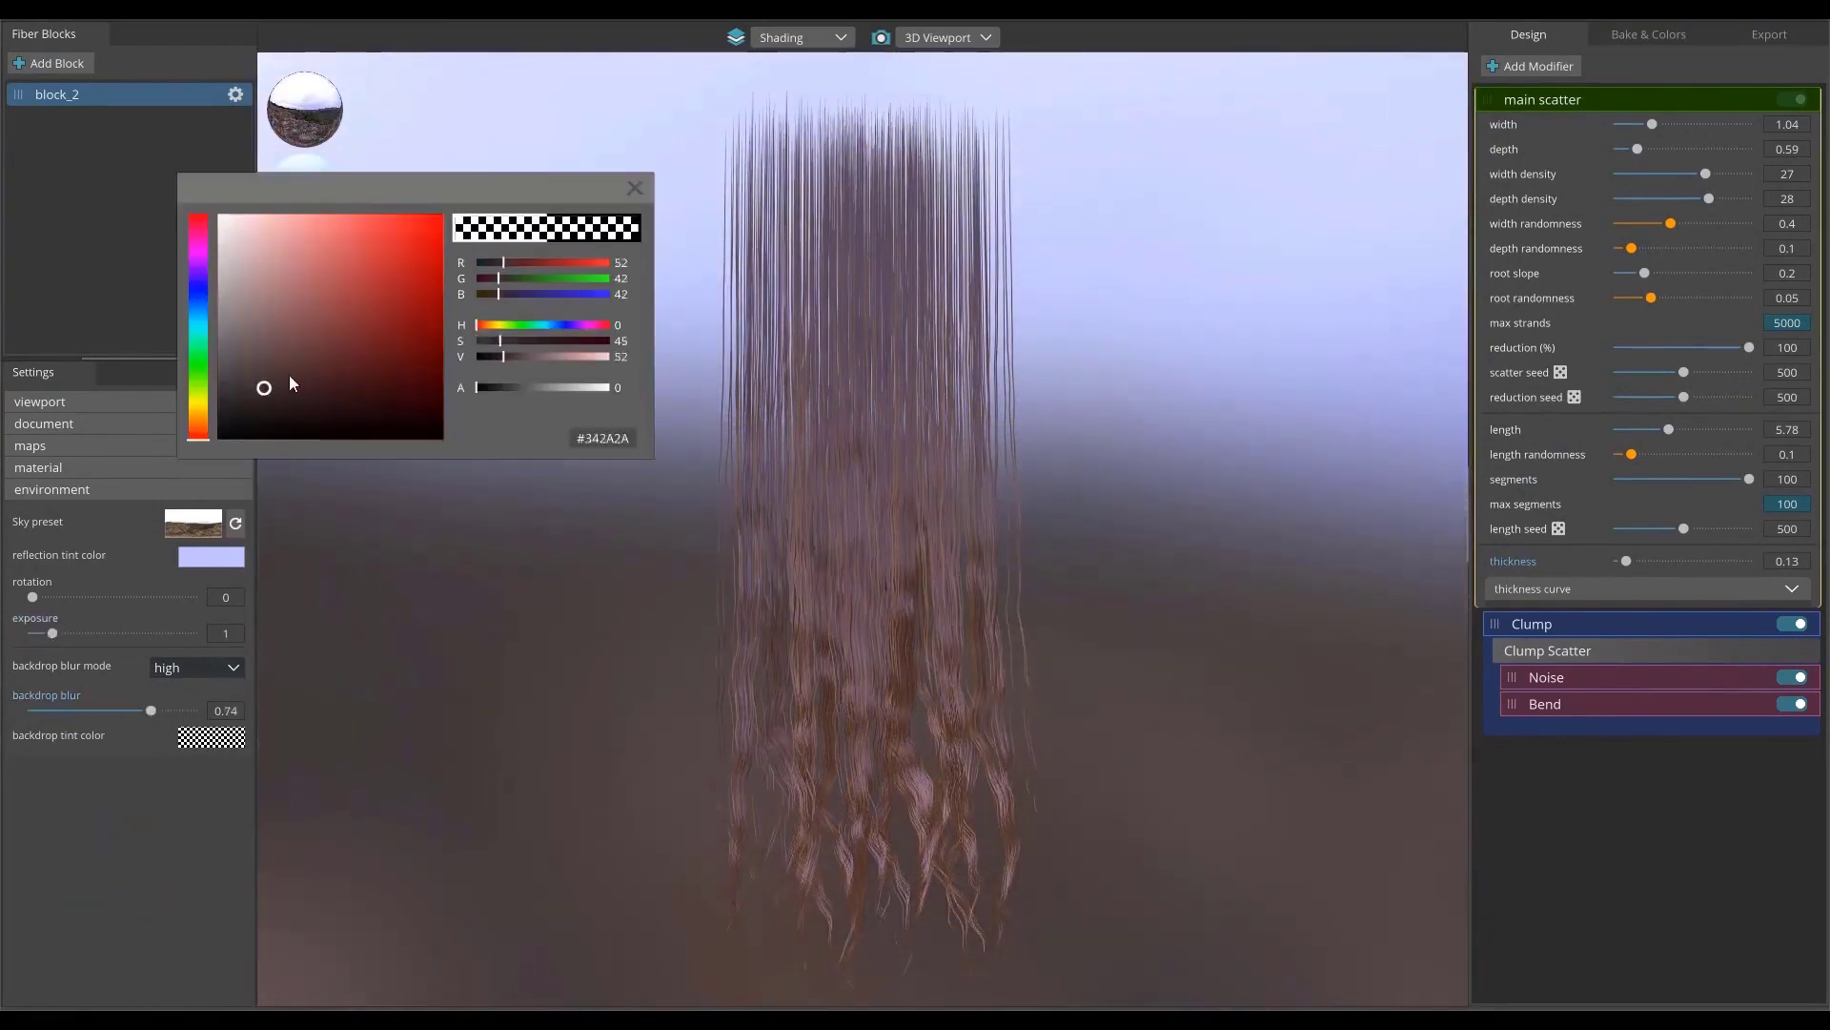
click(200, 307)
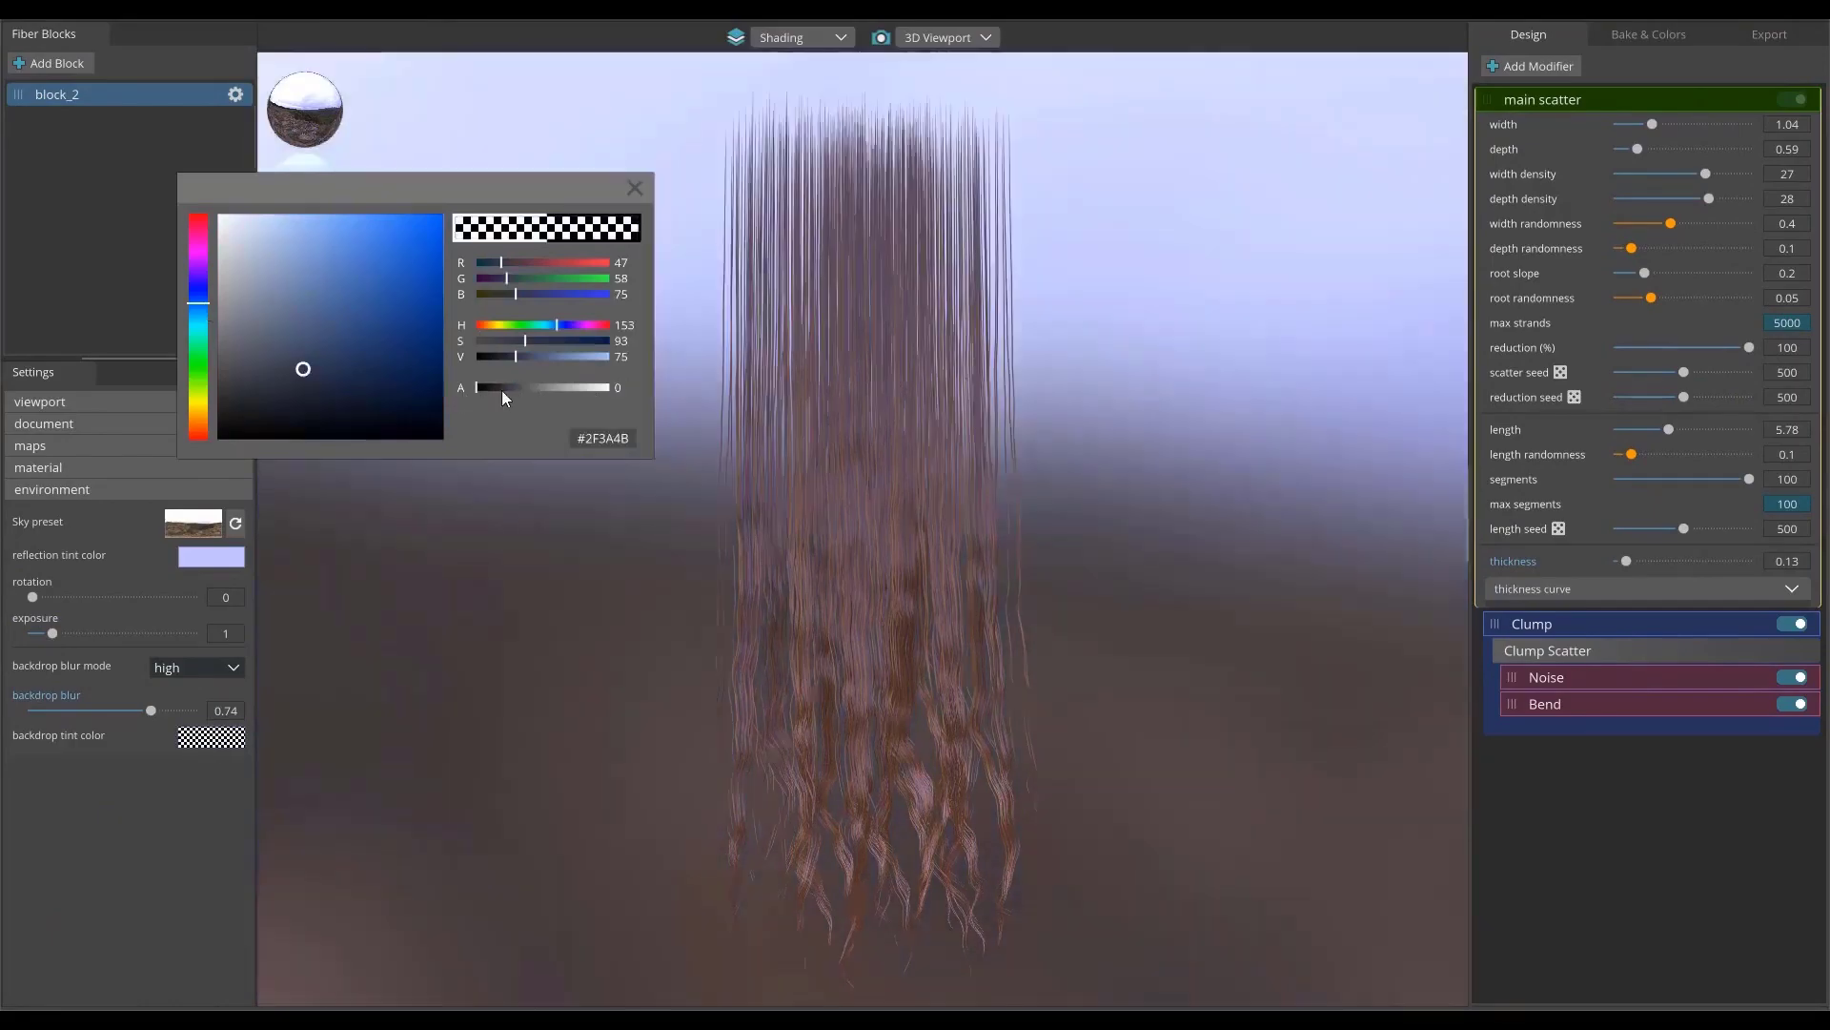
click(831, 539)
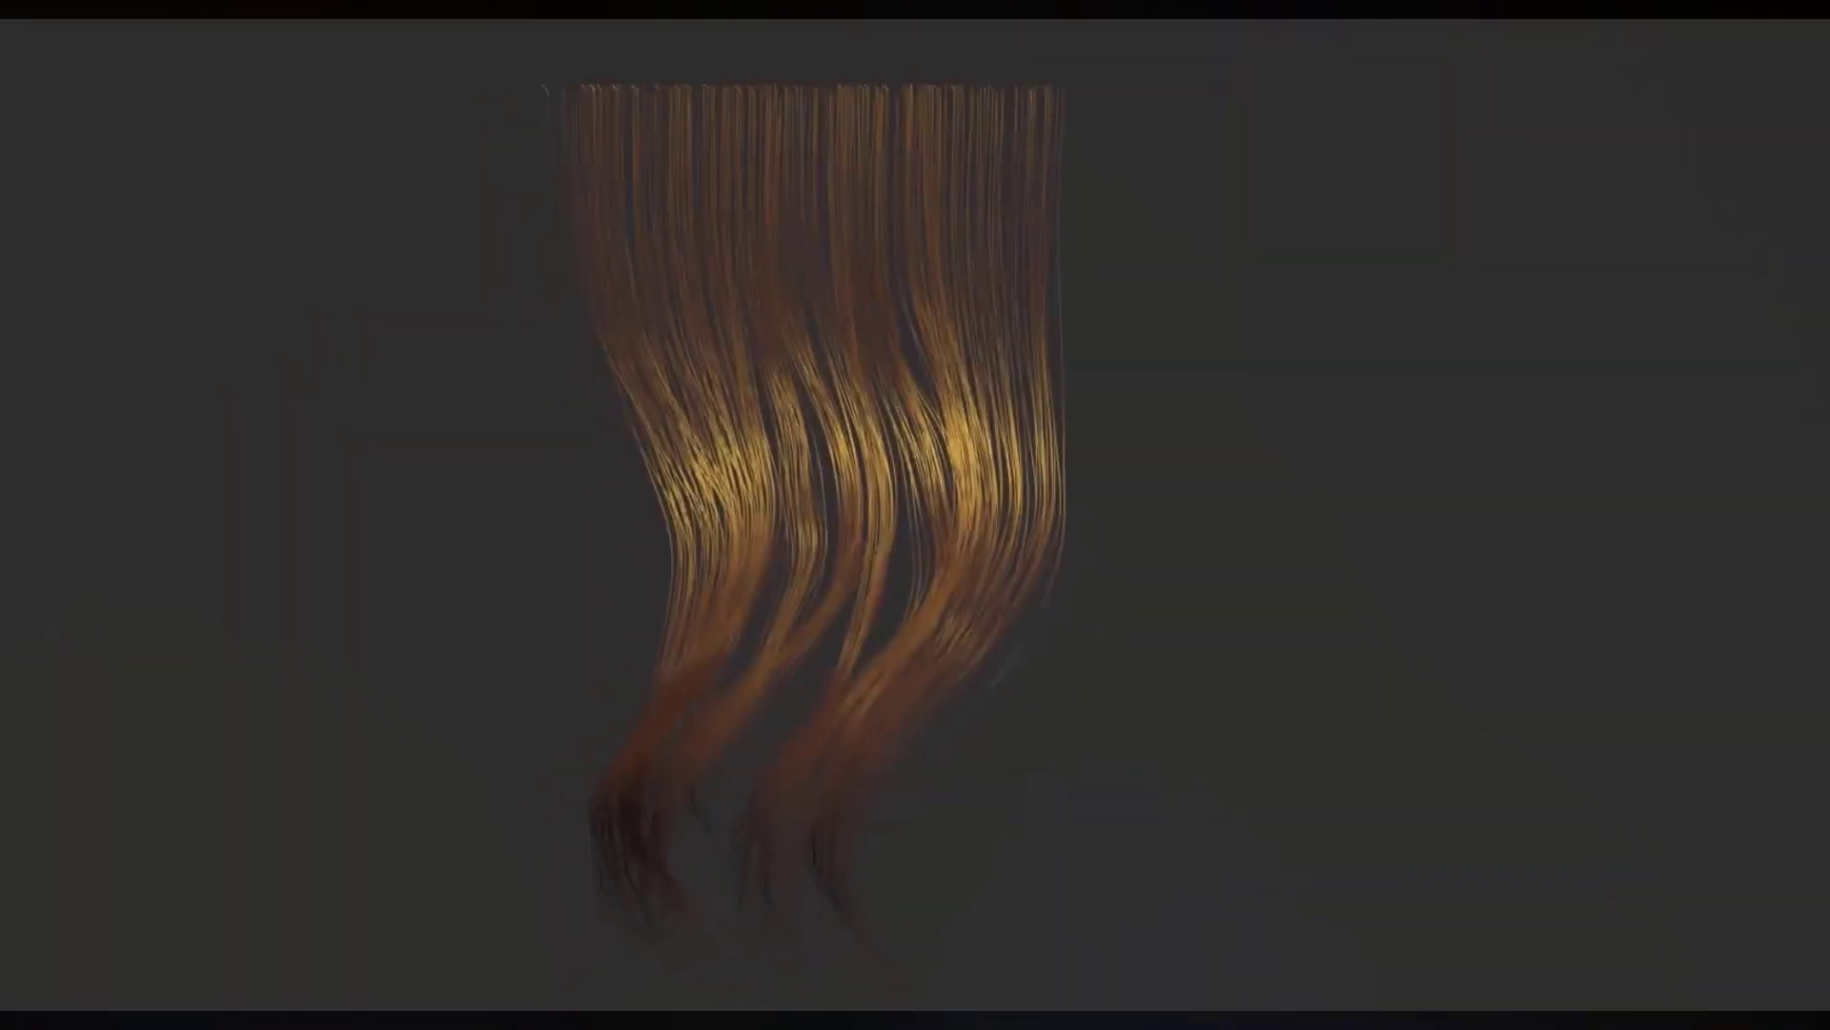